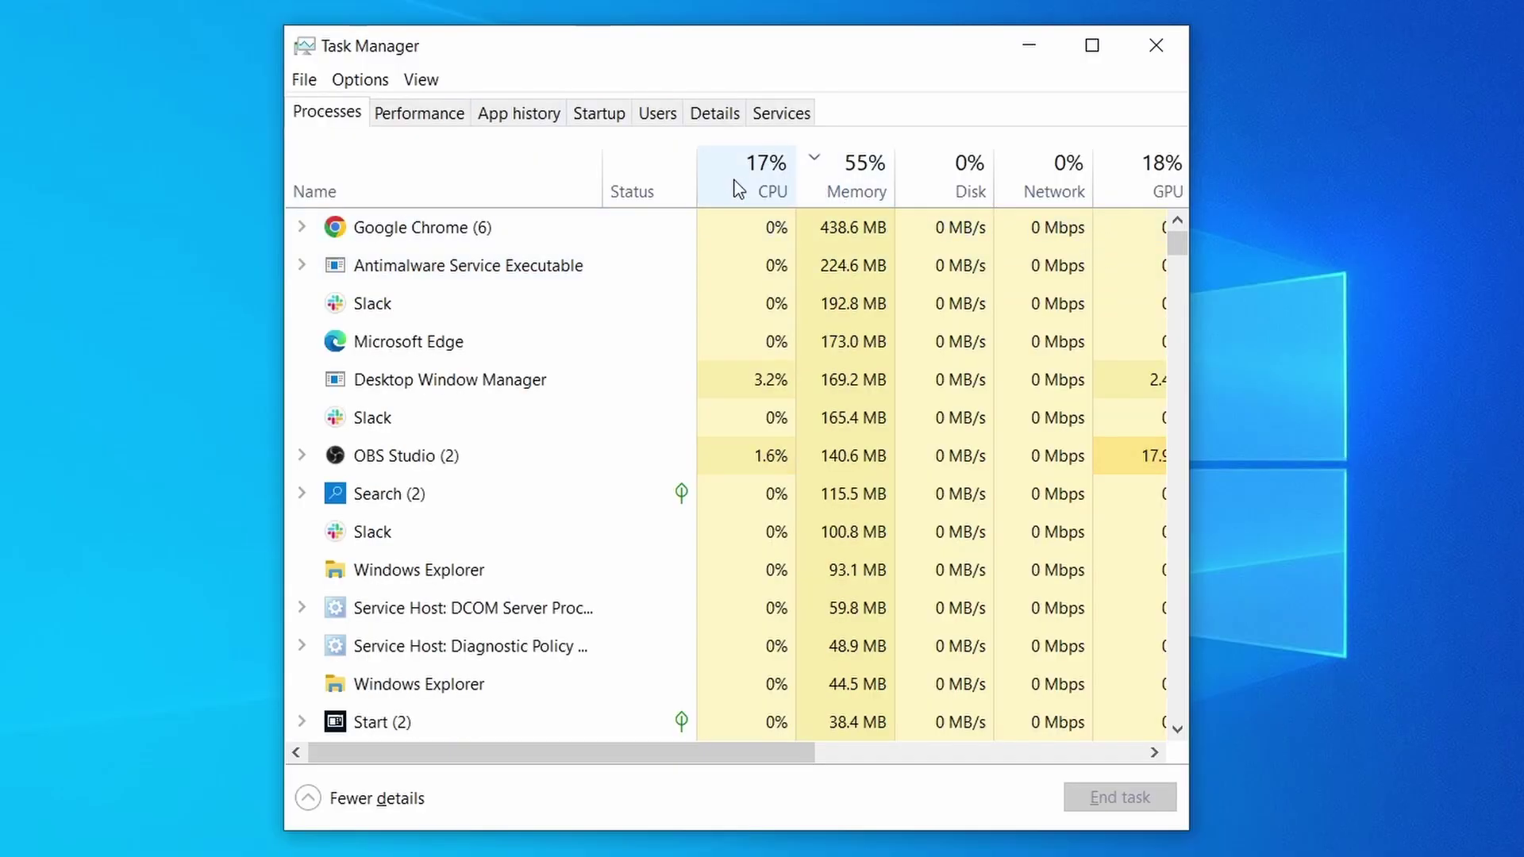
Sort the running processes by CPU and memory usage, and choose which browsing data to clear.
left_click(736, 187)
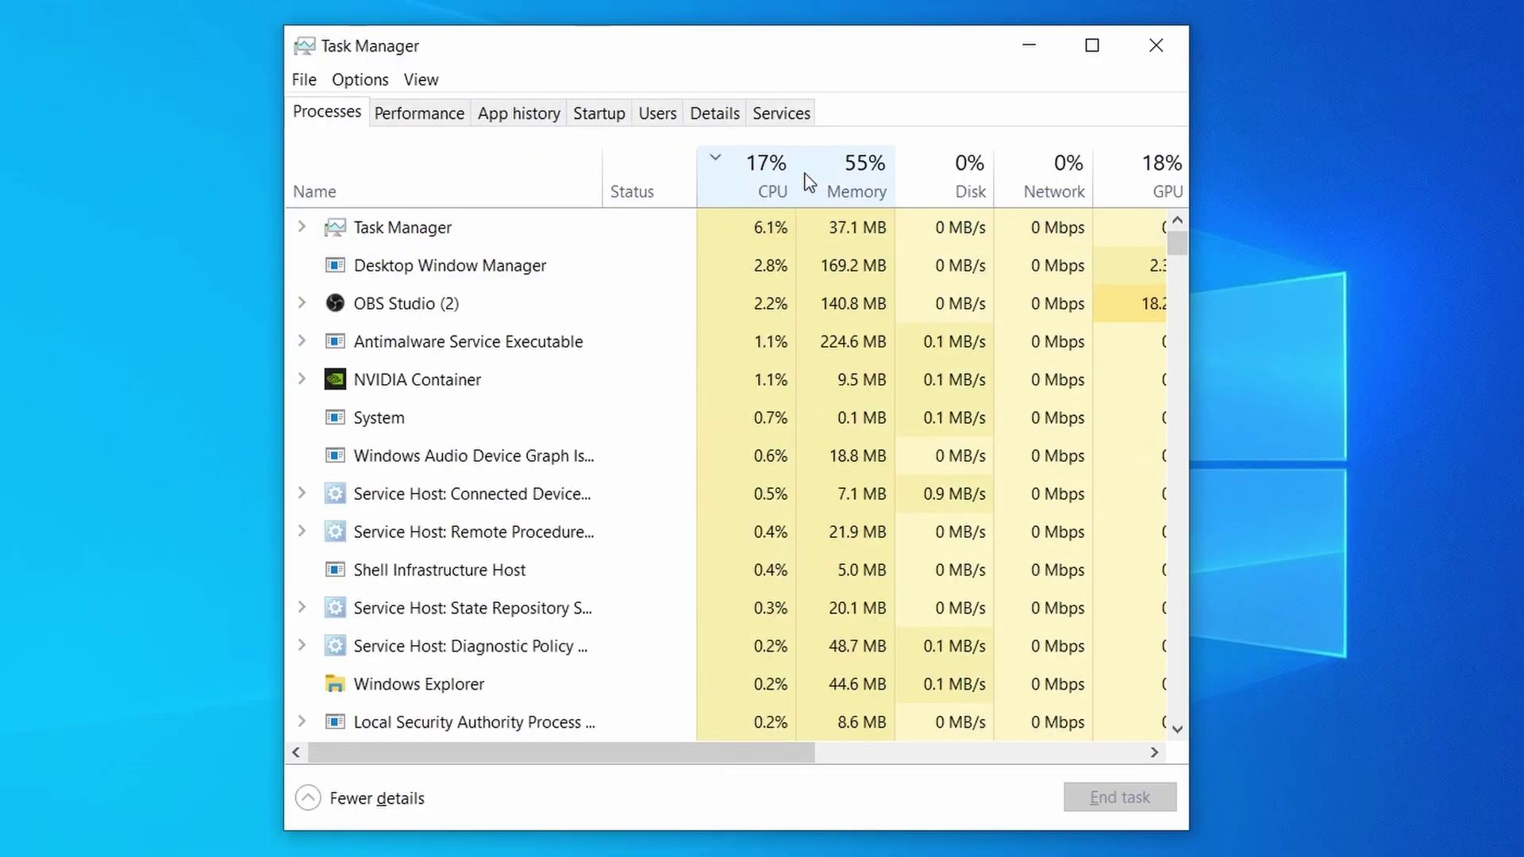
left_click(863, 176)
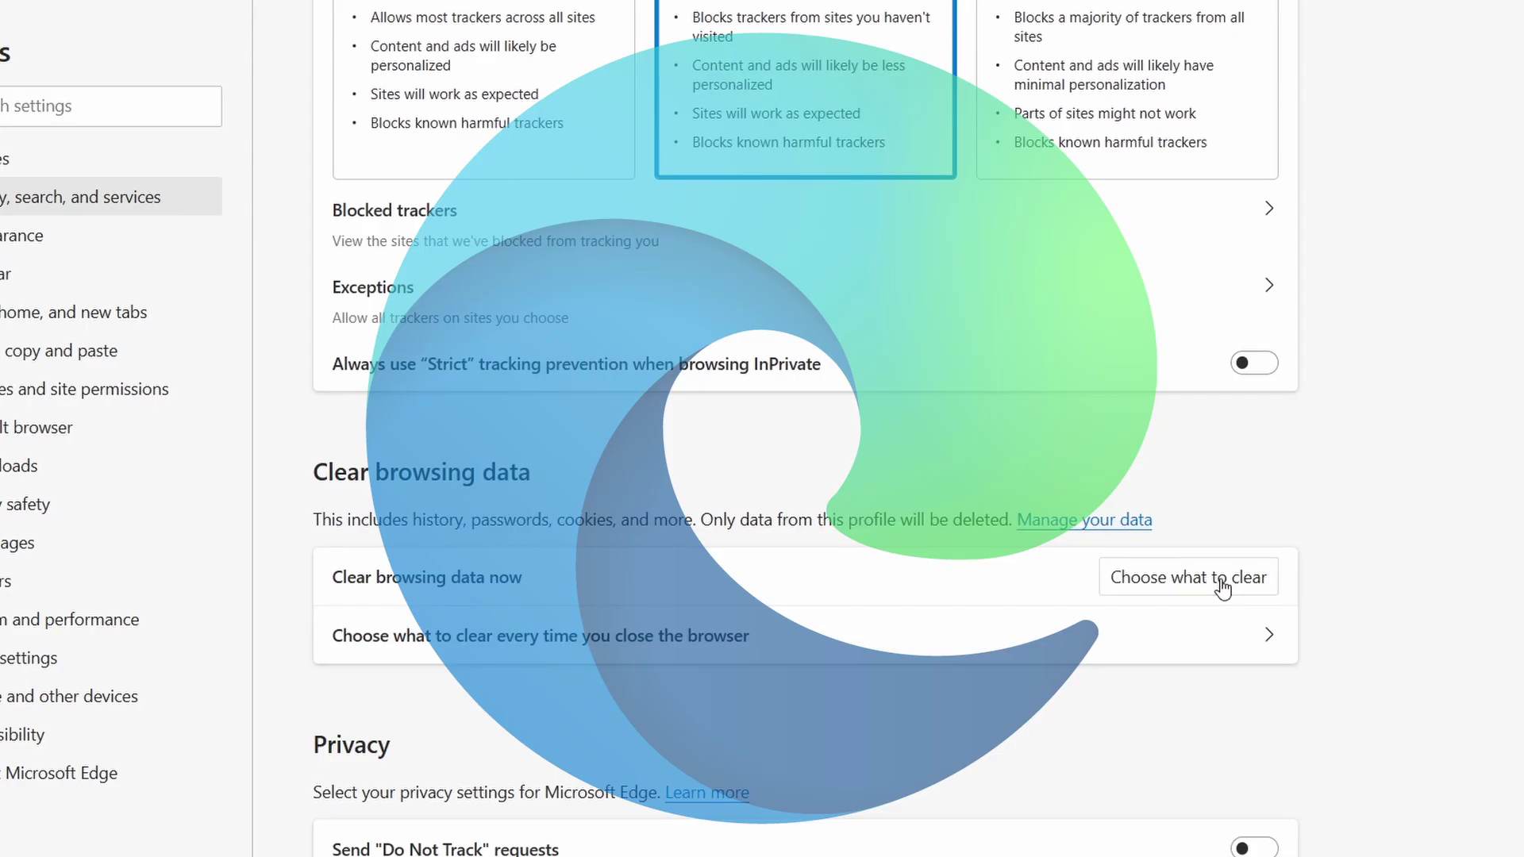
left_click(1214, 580)
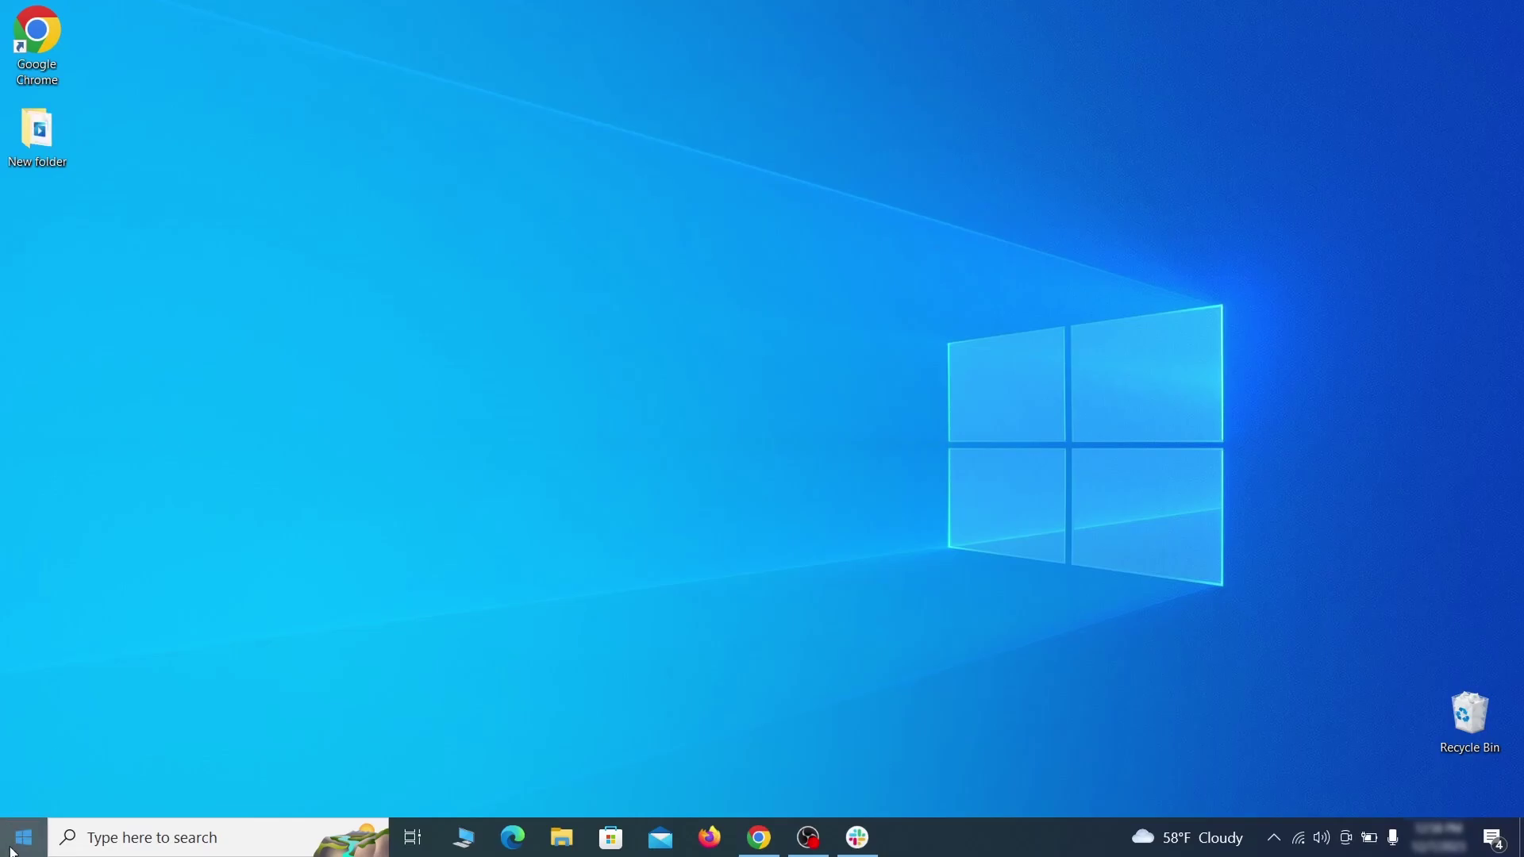
From Update & Security > Recovery, restart the PC via Advanced startup.
left_click(11, 851)
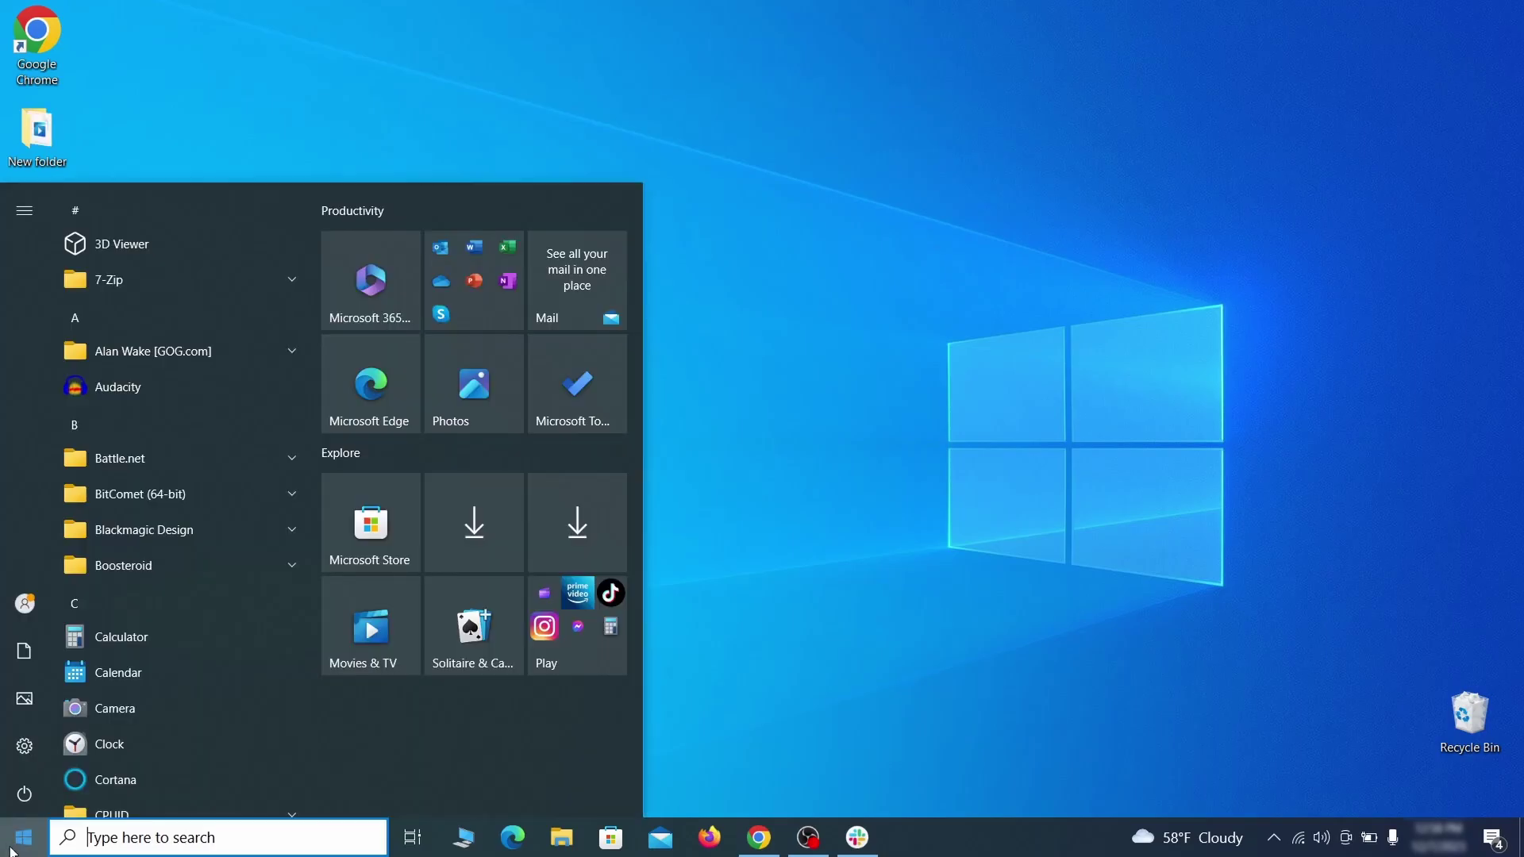
left_click(26, 743)
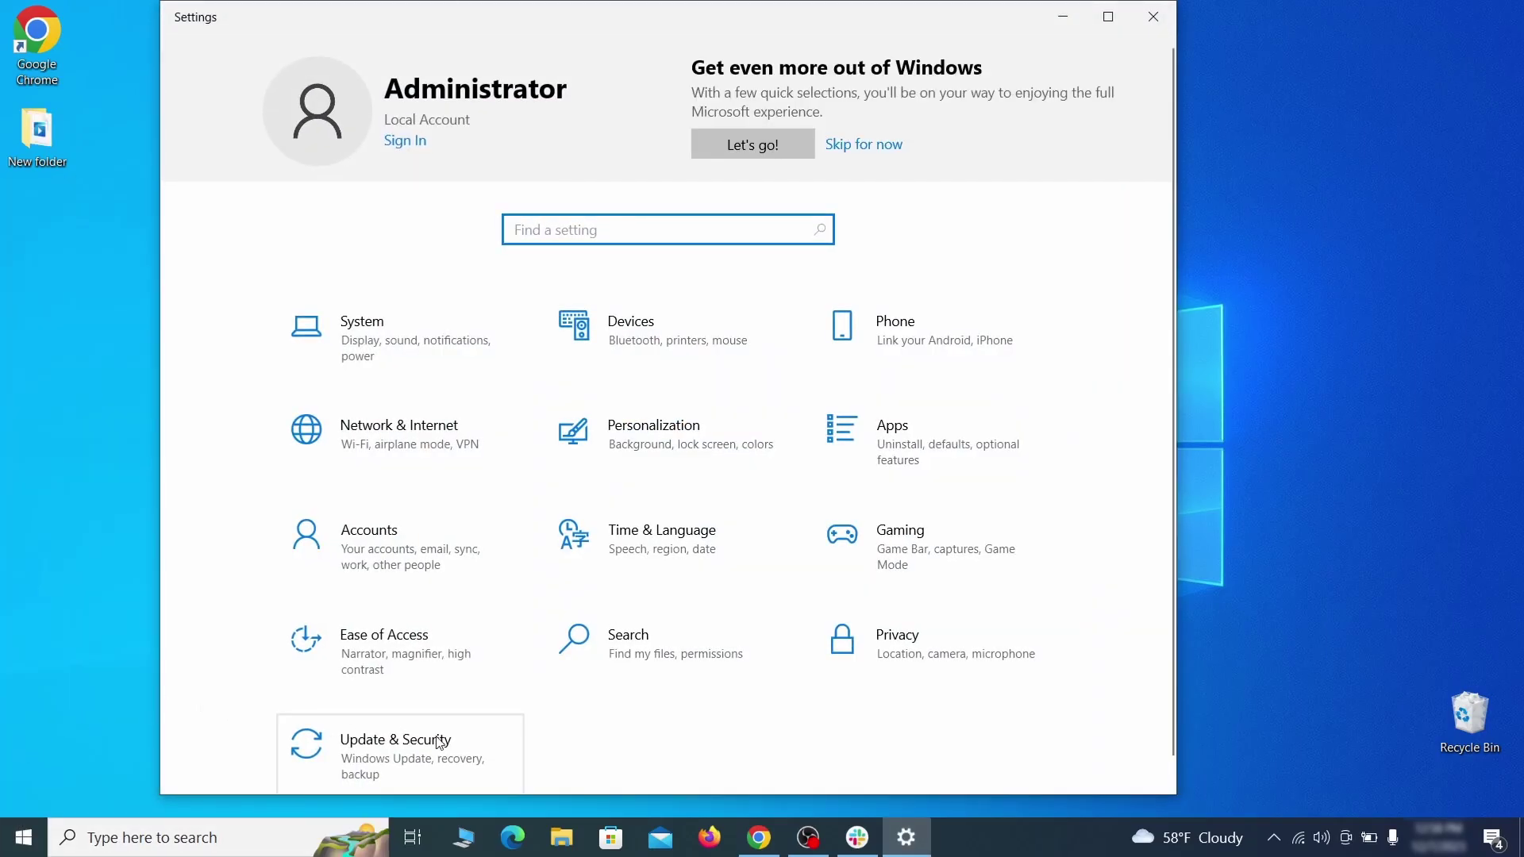
left_click(465, 754)
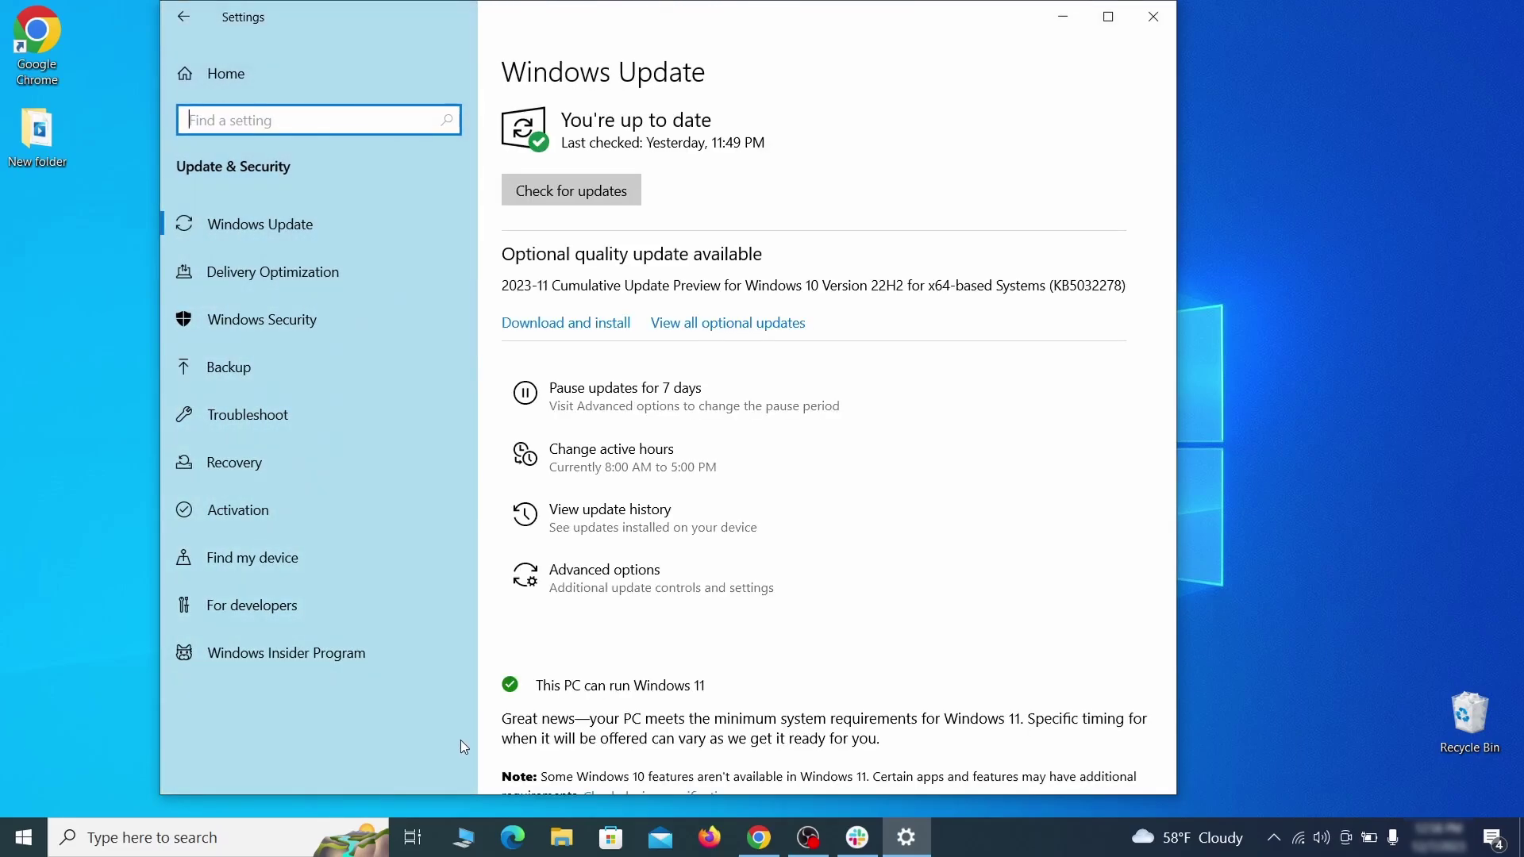
left_click(369, 464)
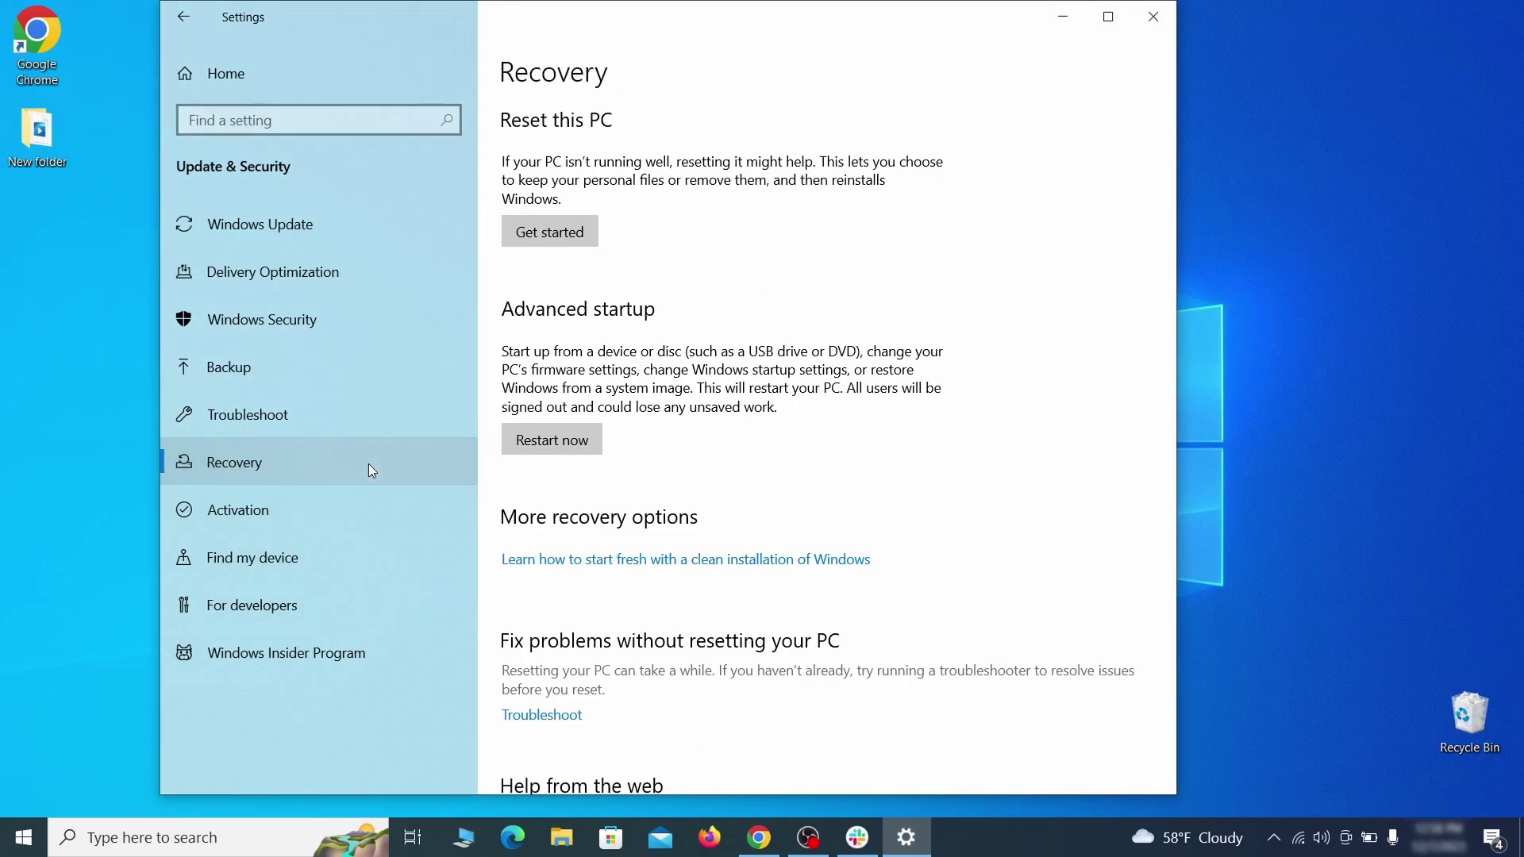
left_click(595, 451)
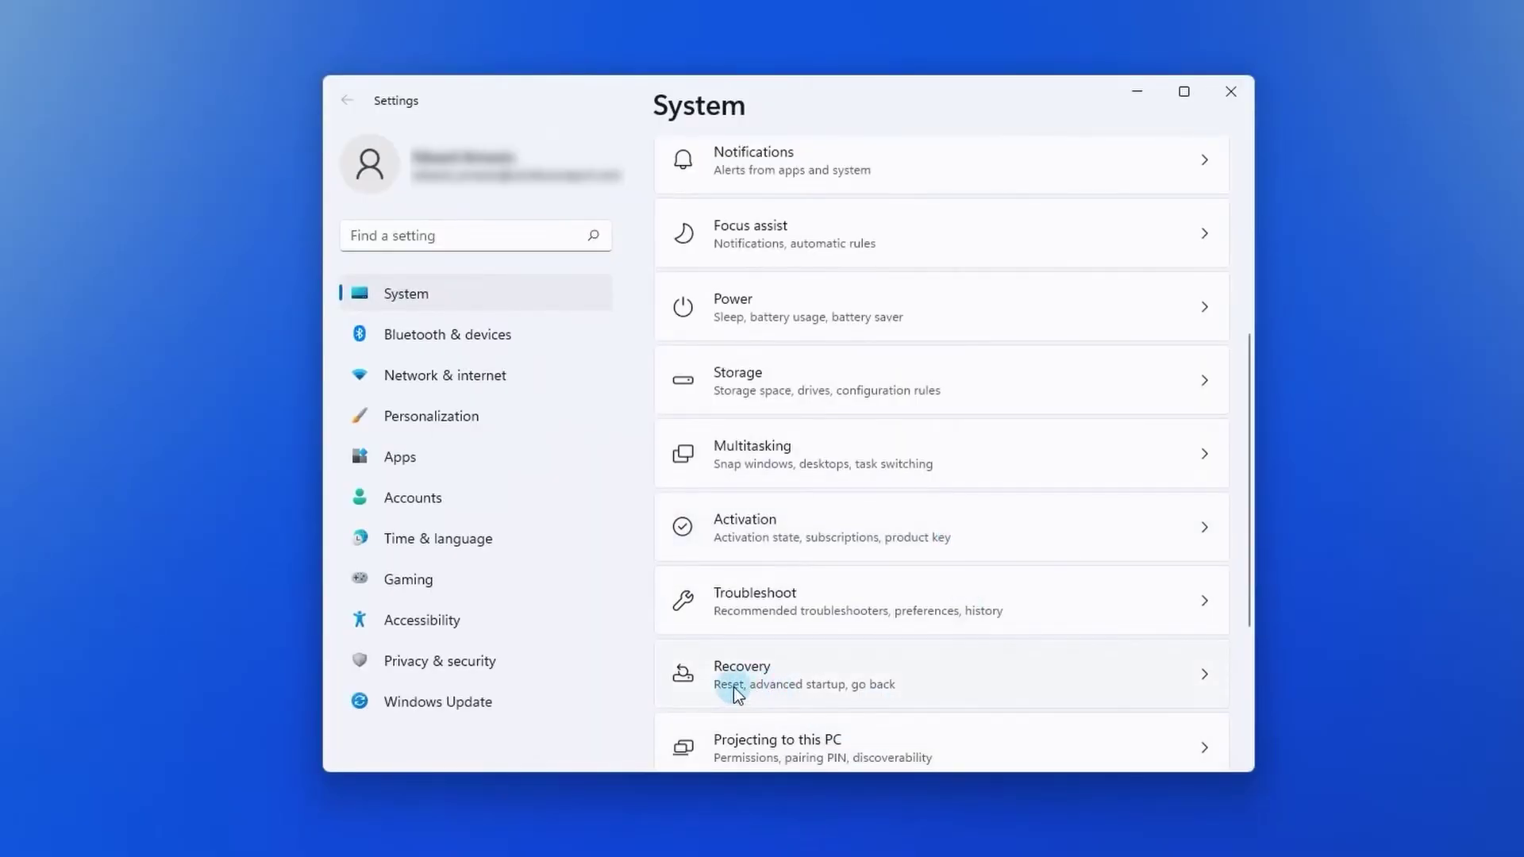
left_click(861, 675)
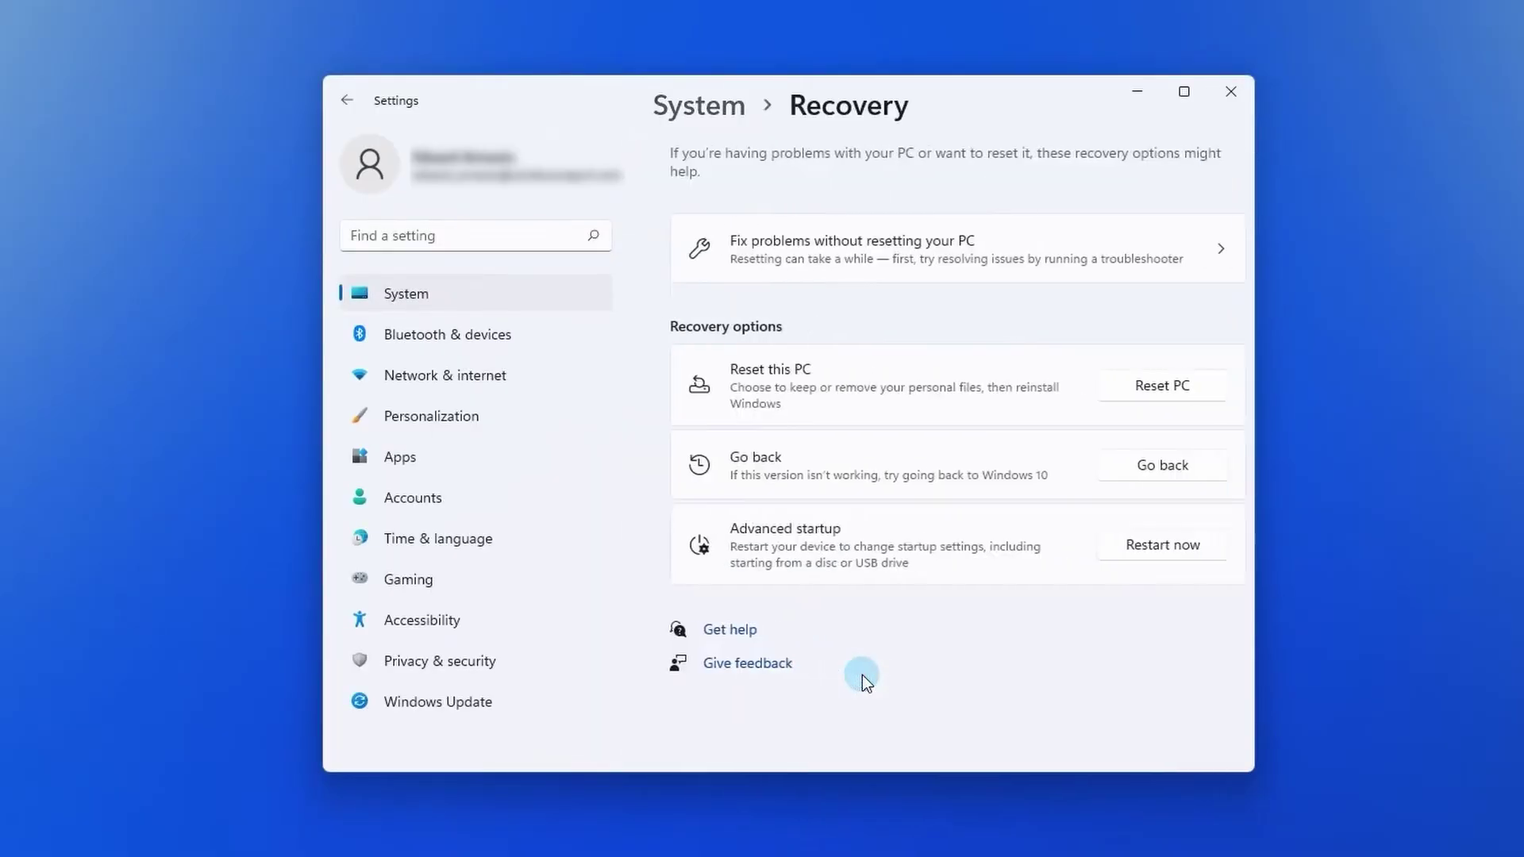
left_click(1125, 555)
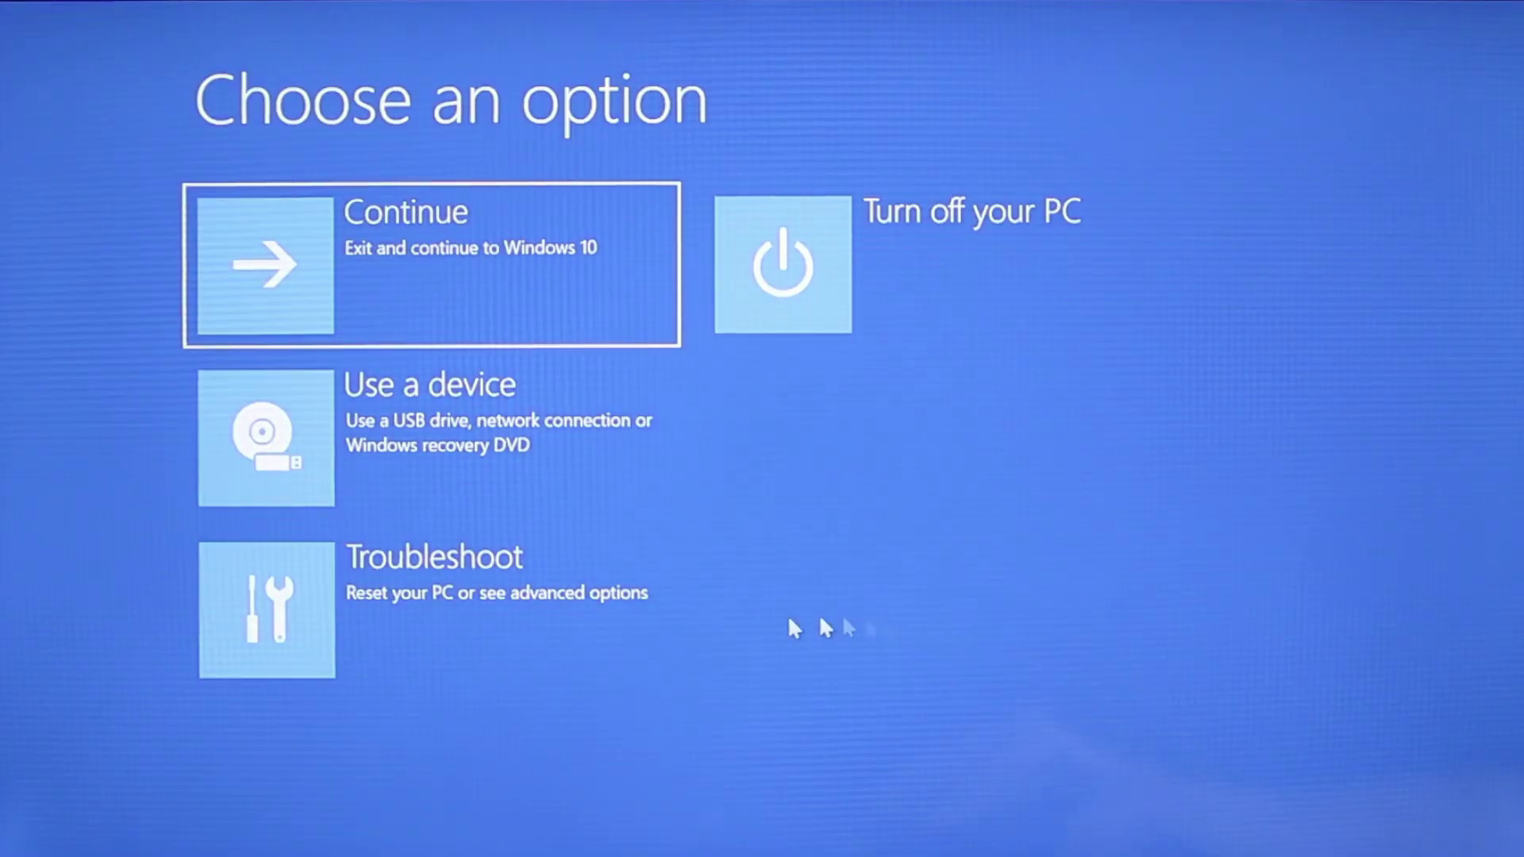
Go through Troubleshoot > Advanced options > Start-up Settings and restart to choose a startup mode.
left_click(476, 637)
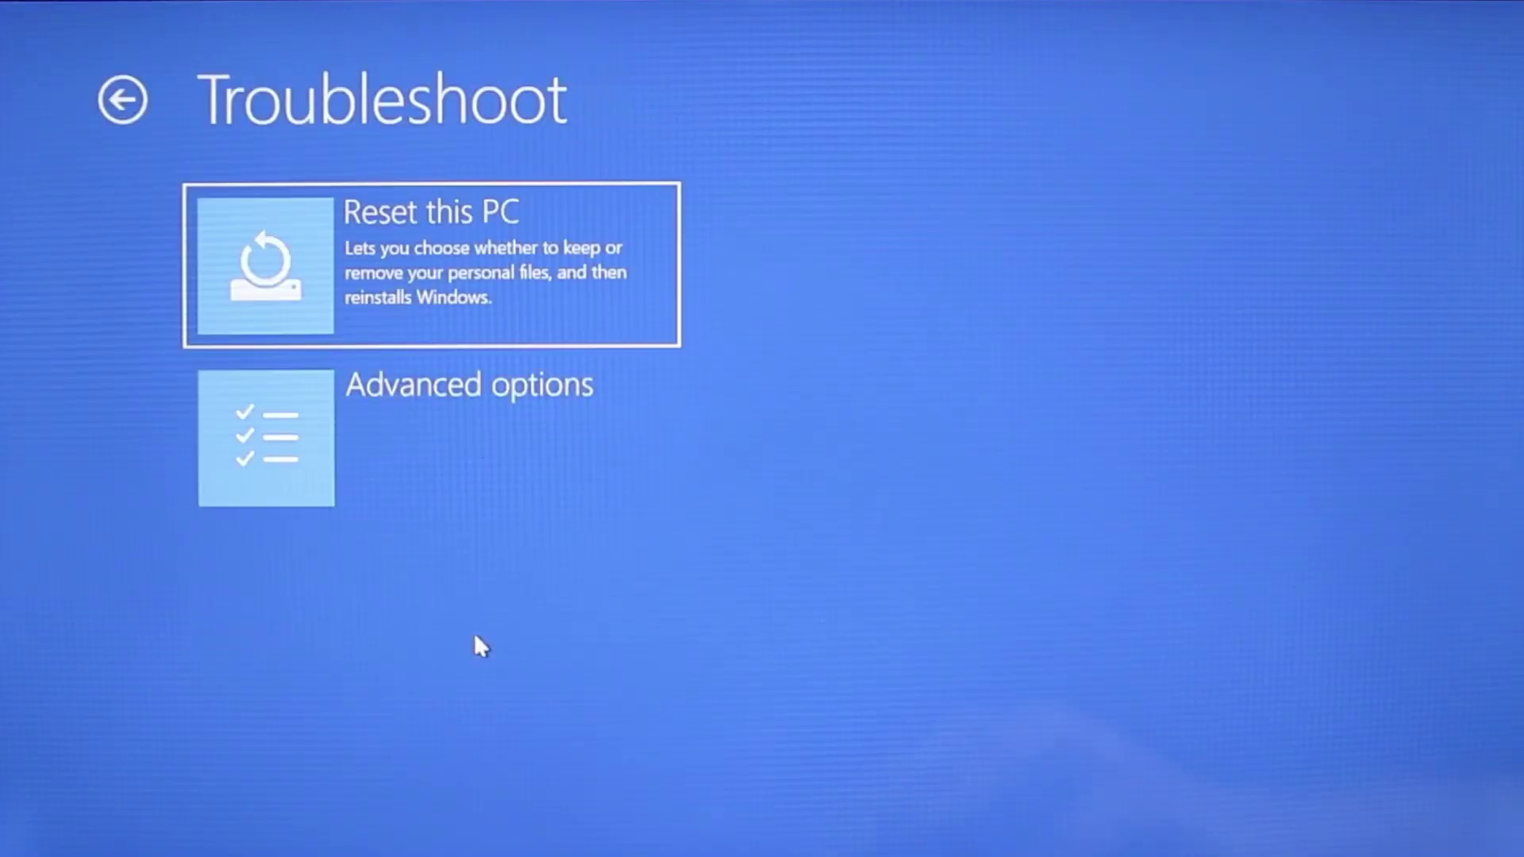
left_click(479, 445)
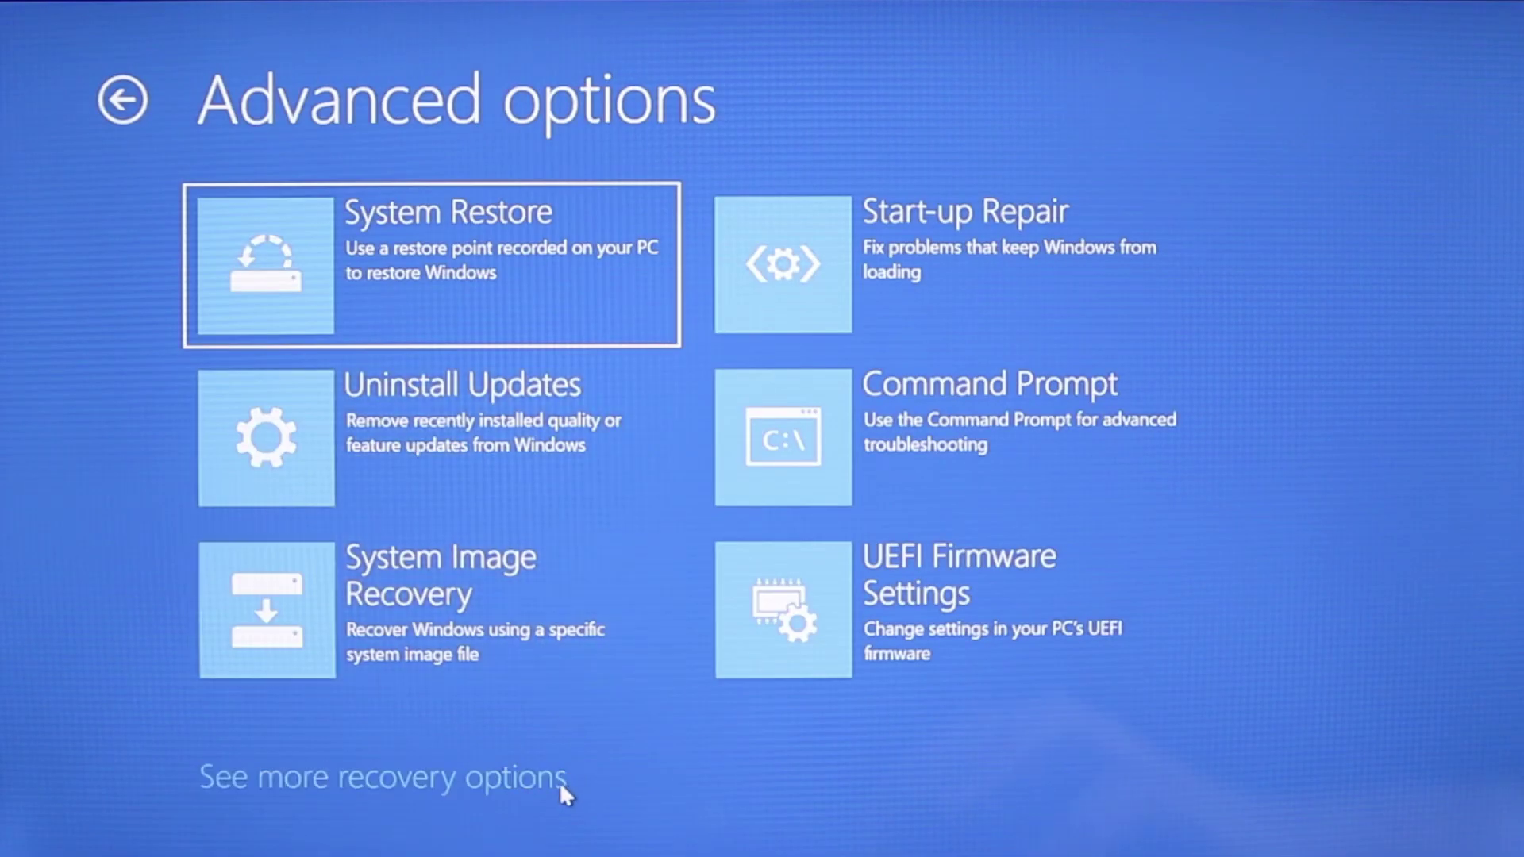
left_click(559, 783)
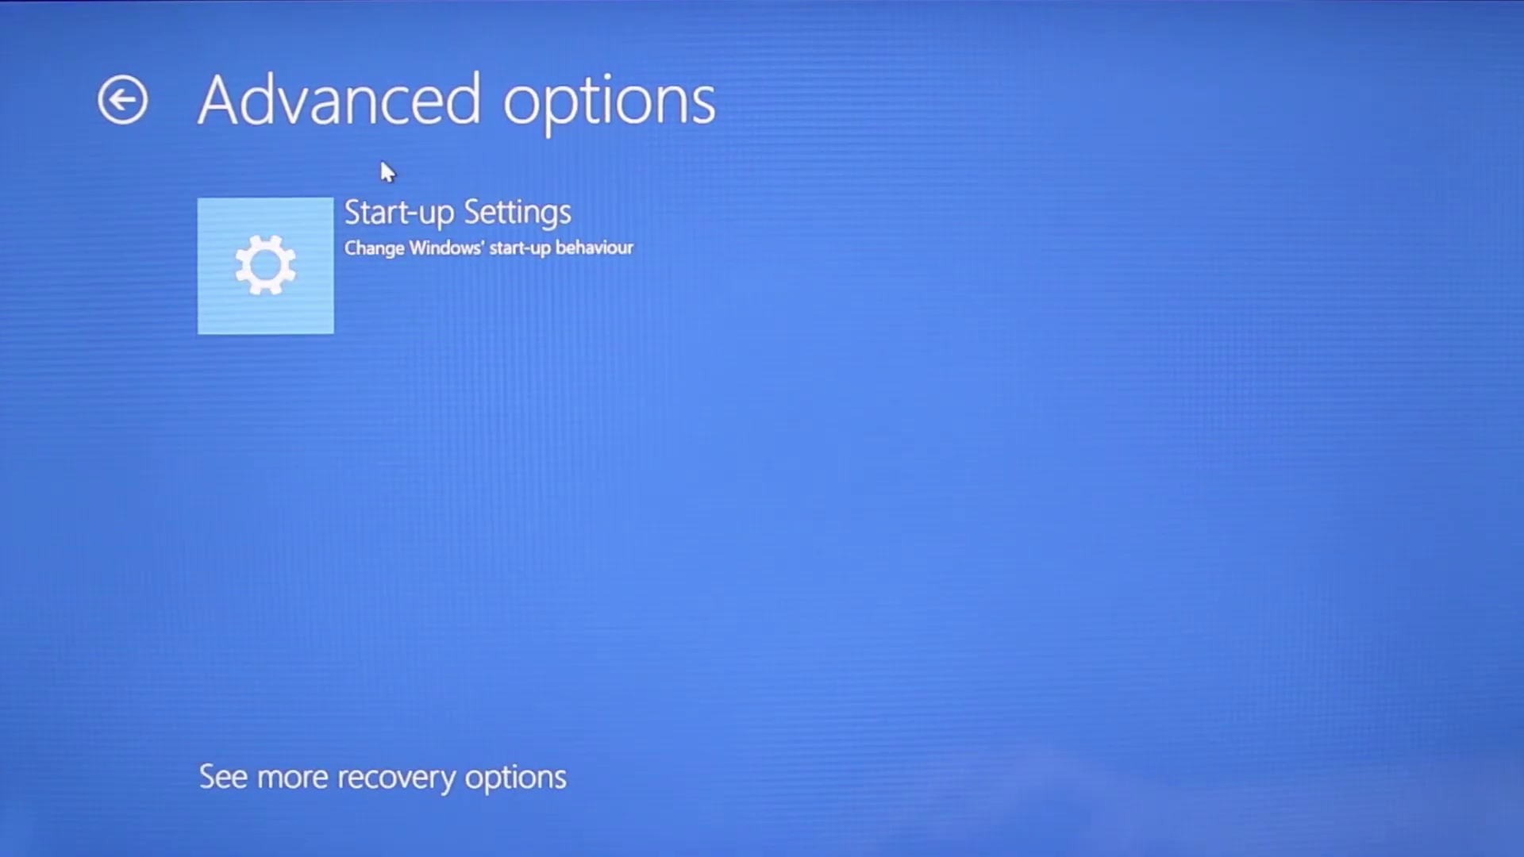
left_click(408, 245)
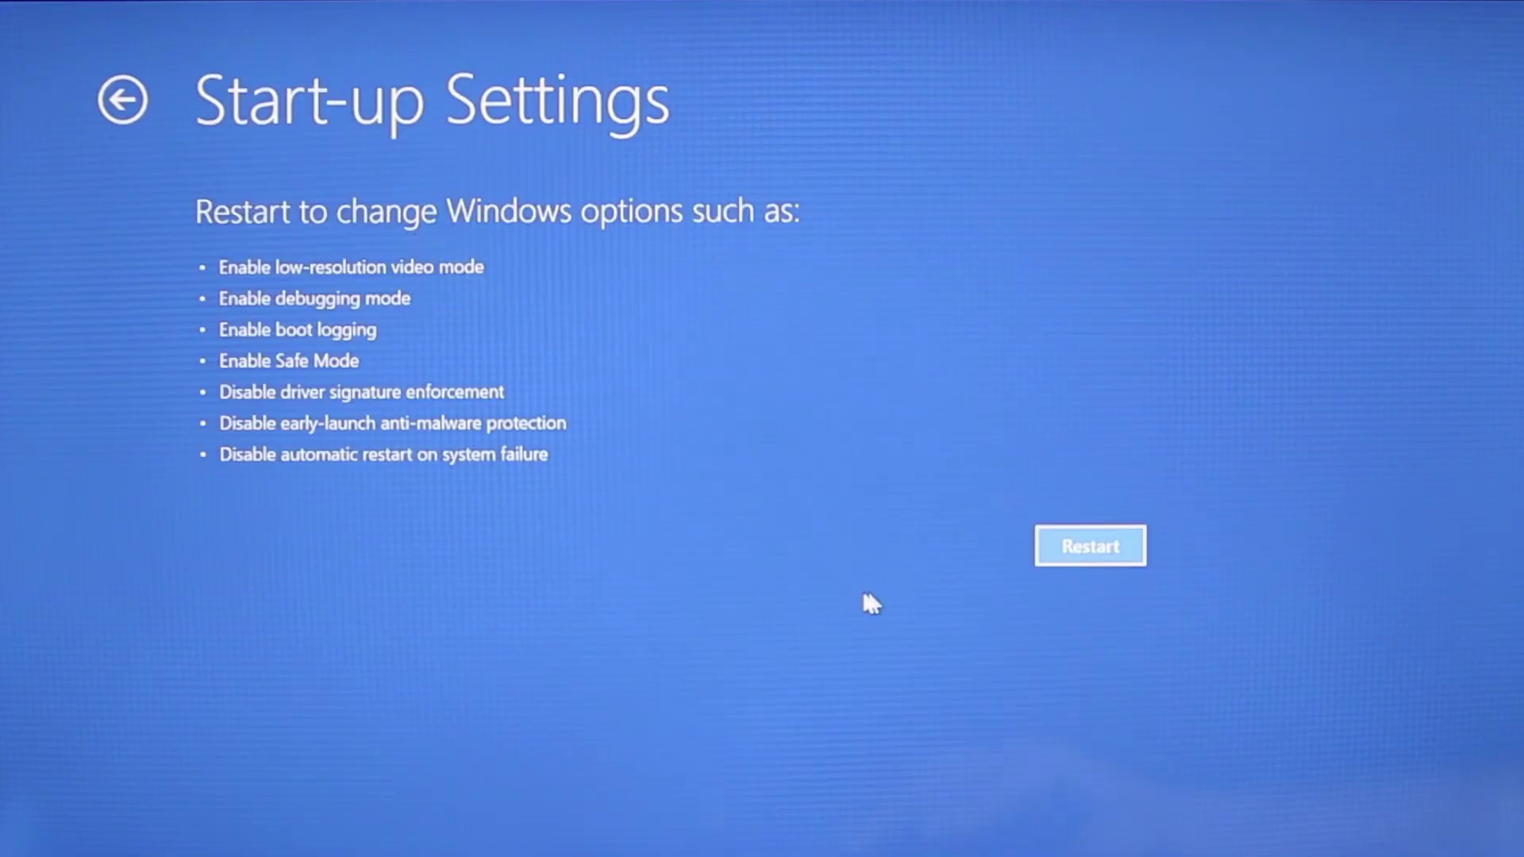
left_click(1089, 546)
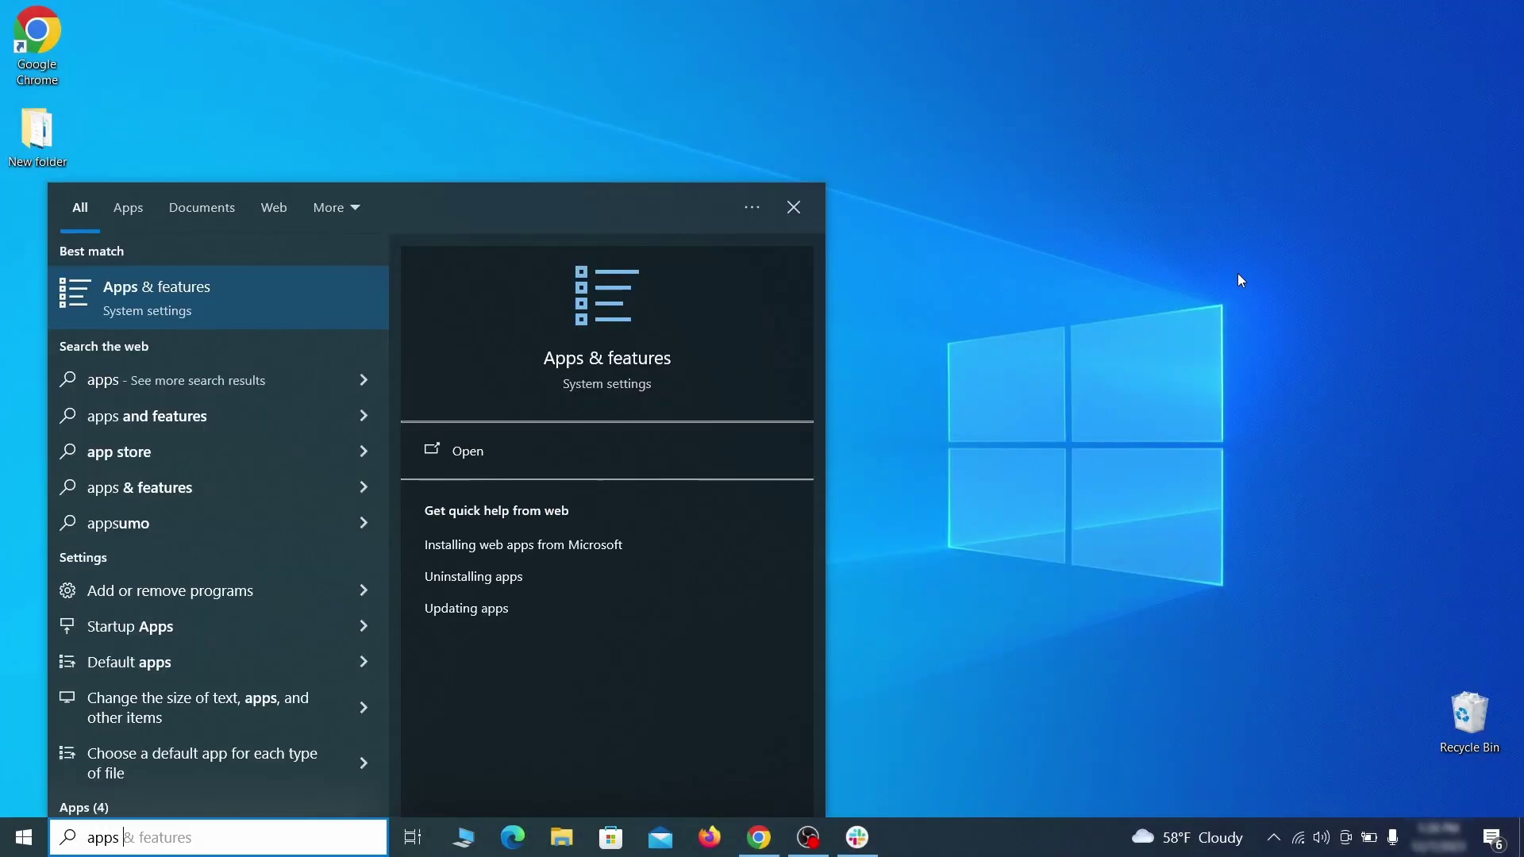
Open Apps & features and sort the installed apps by install date.
type("atures")
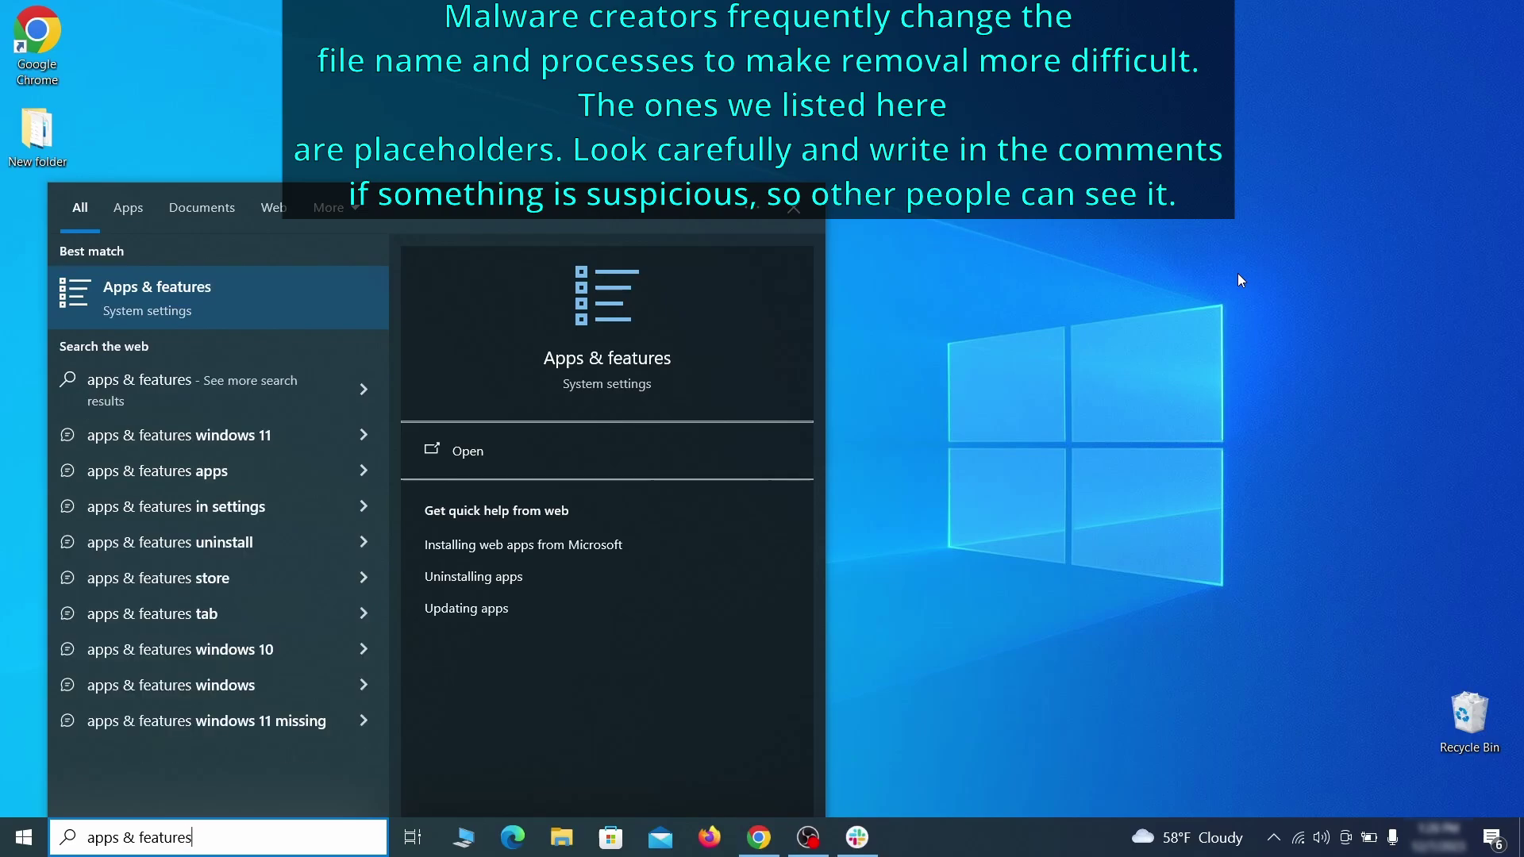
key("Return")
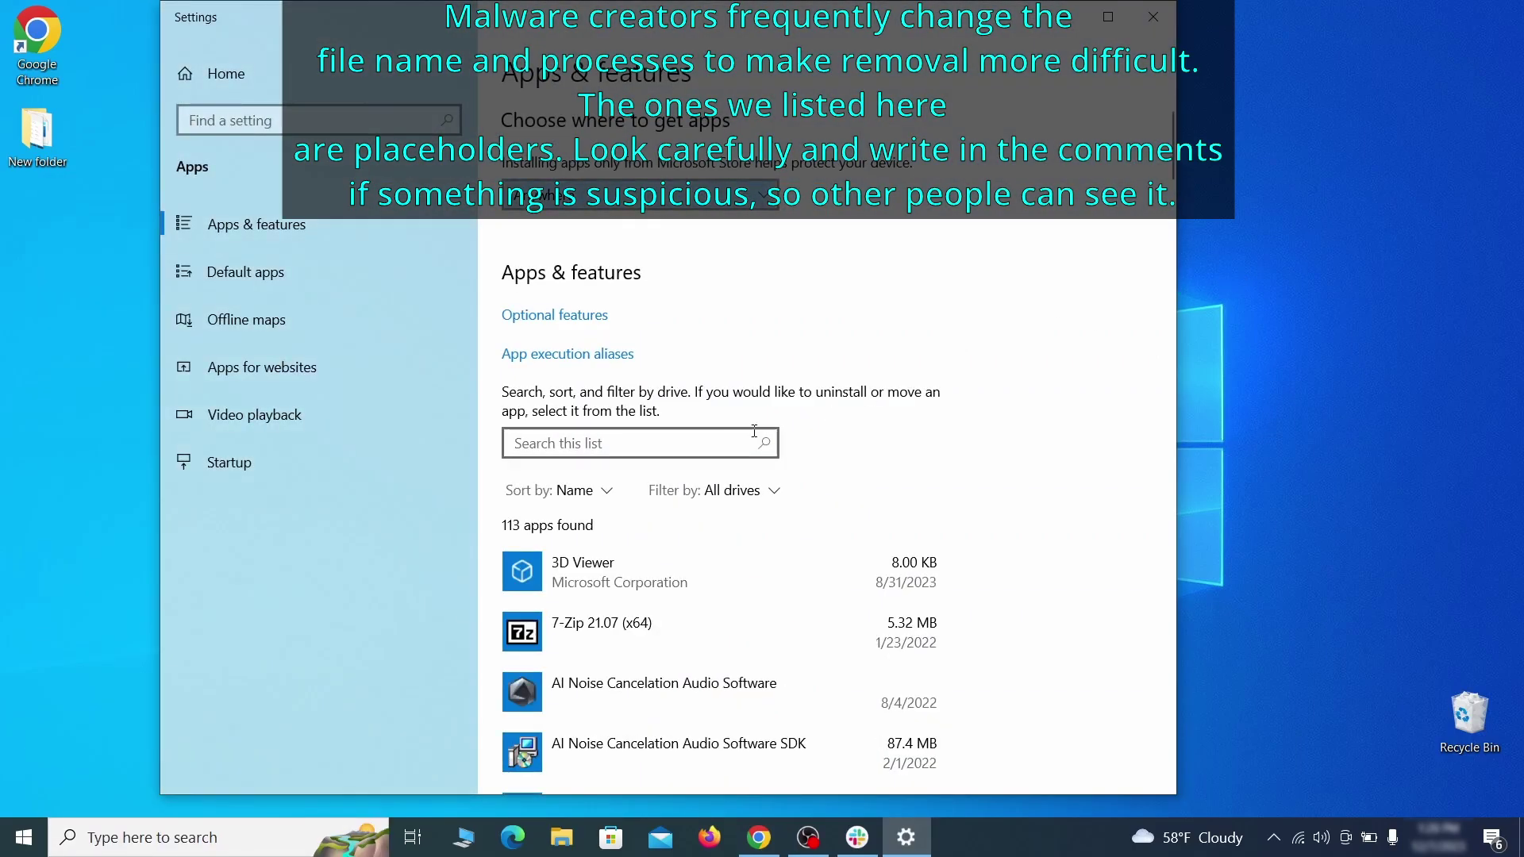
left_click(599, 491)
left_click(565, 593)
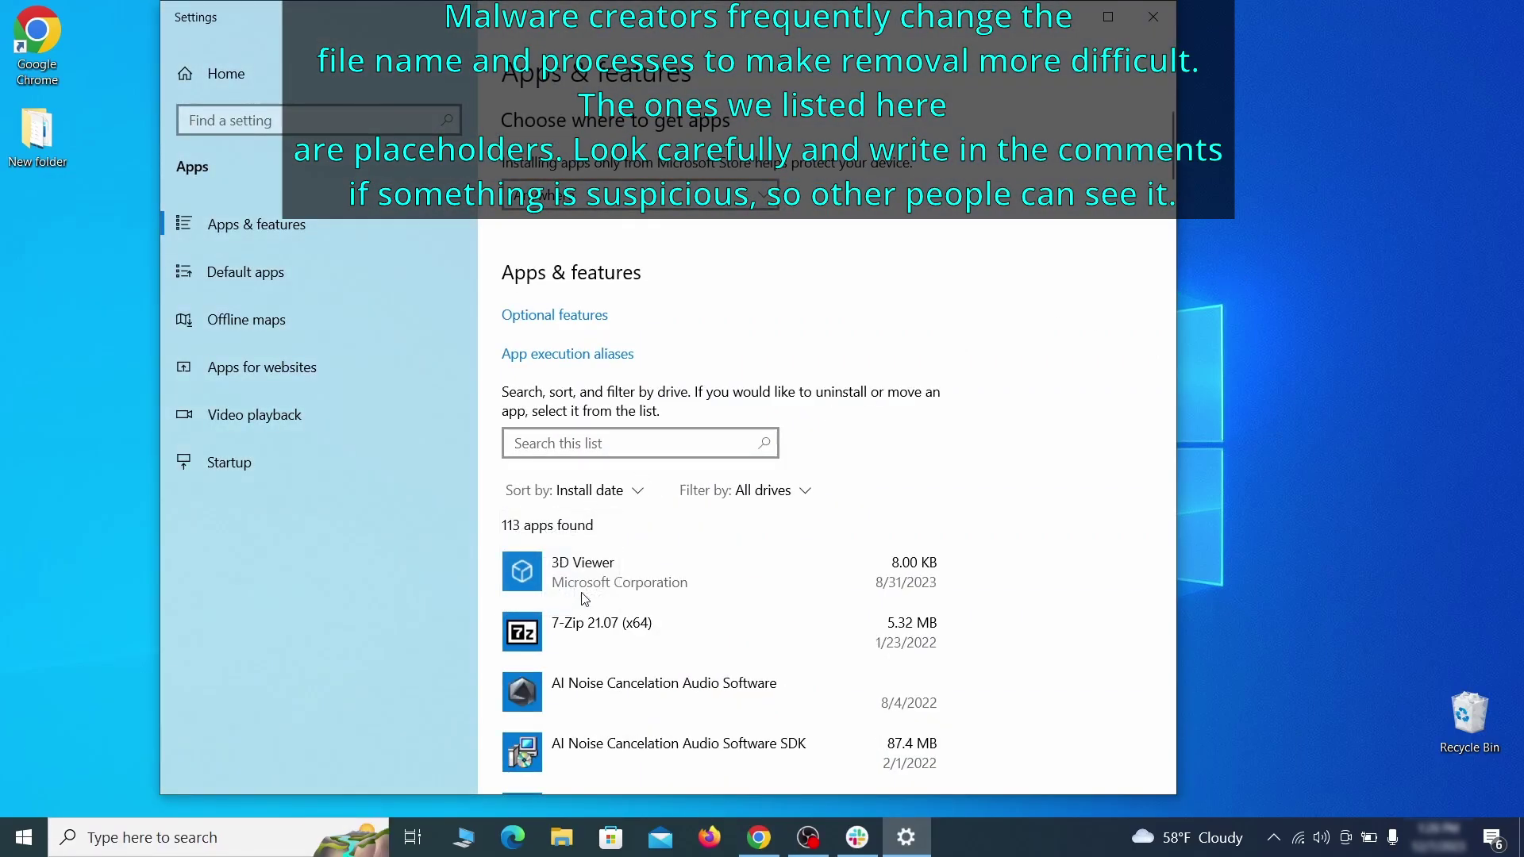
scroll(859, 498, "down", 2)
Uninstall Example Malware App and its data, then finish the wizard.
left_click(776, 571)
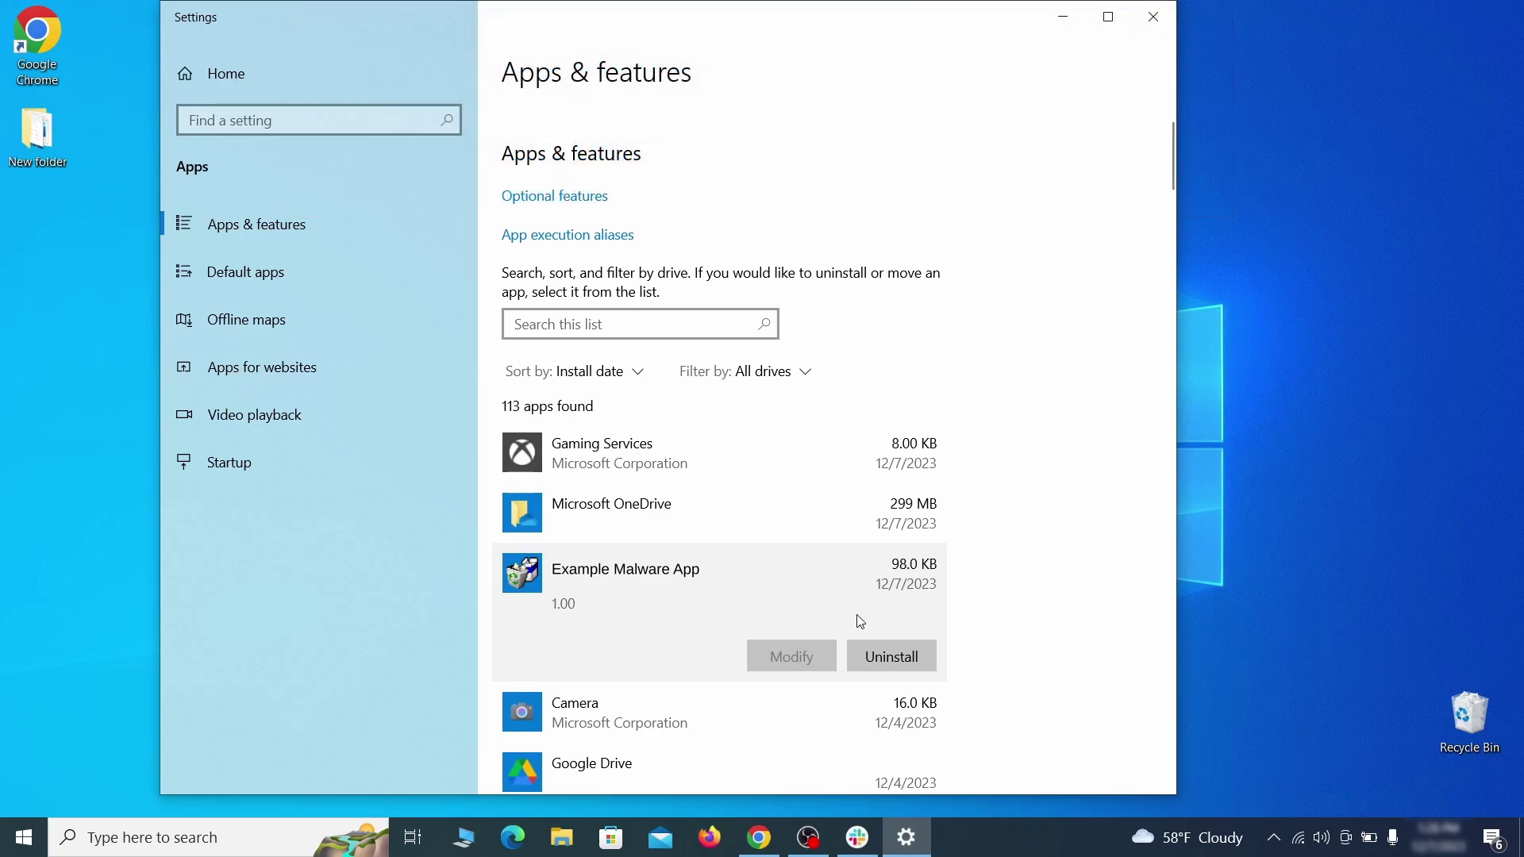
left_click(910, 658)
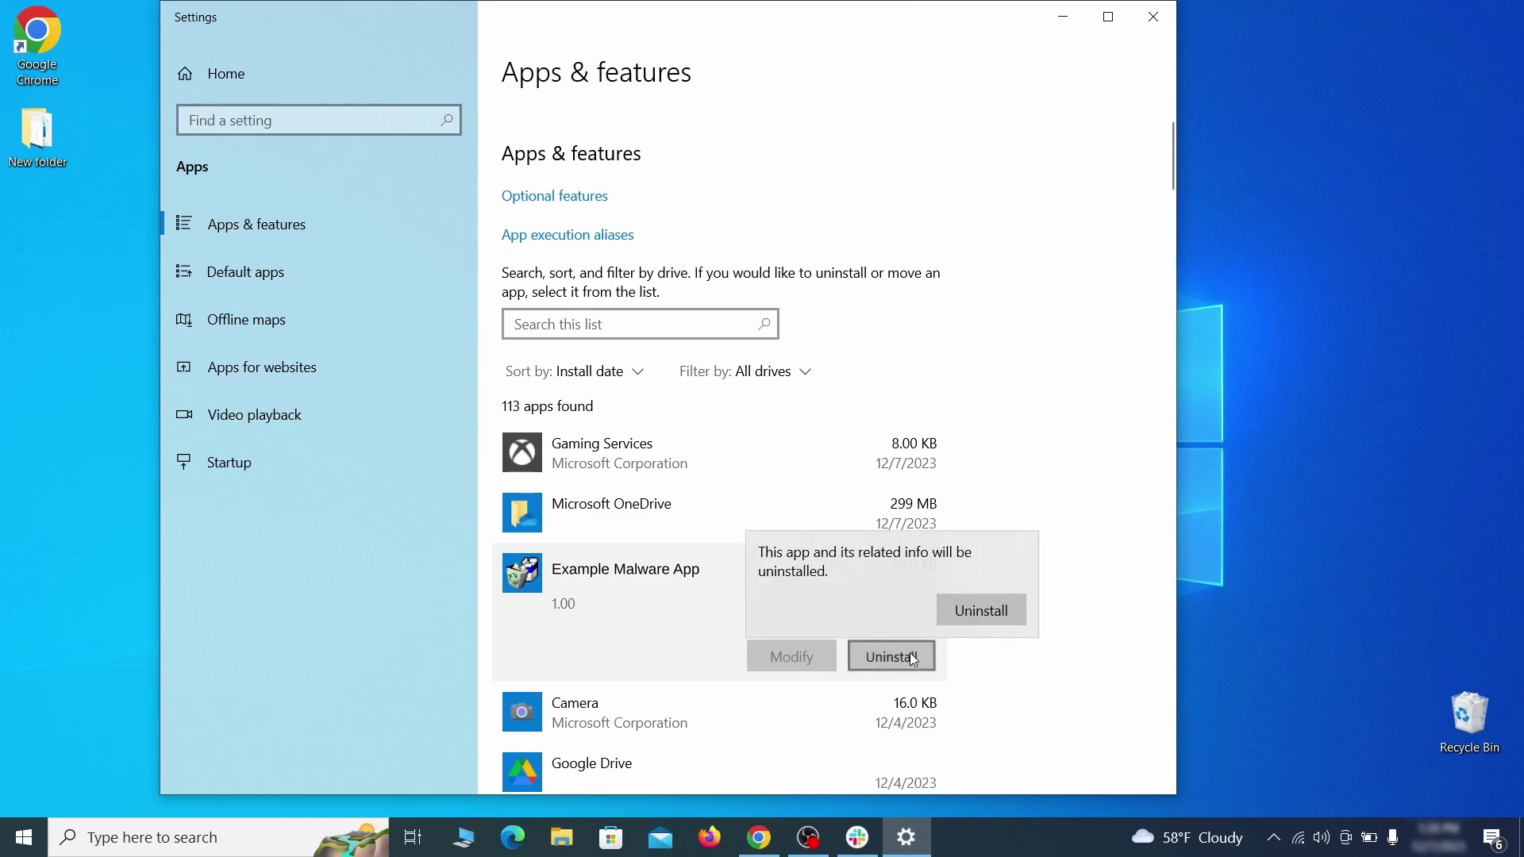
left_click(1007, 615)
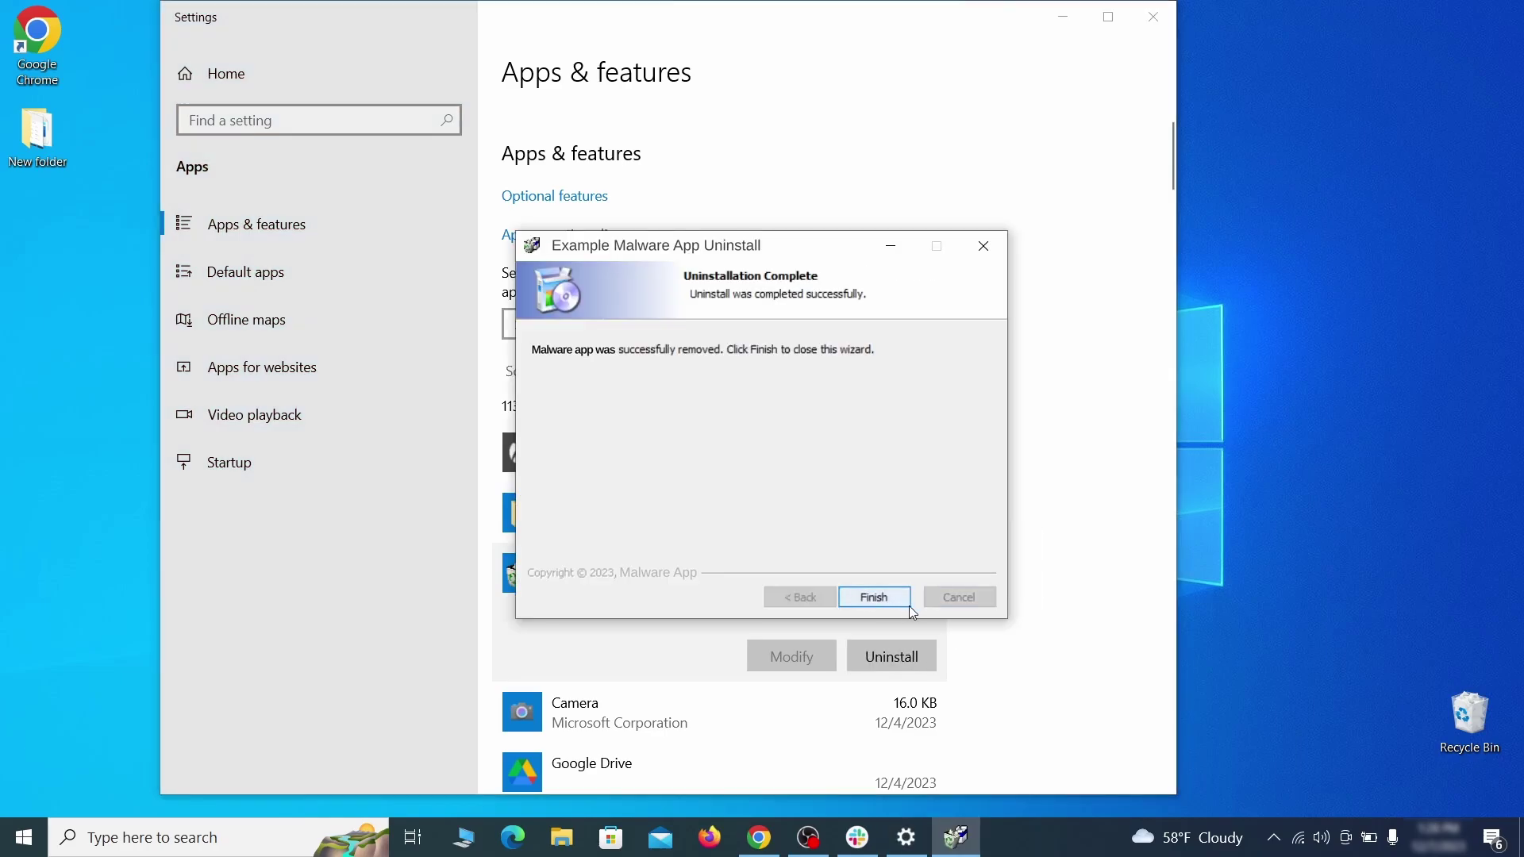
left_click(876, 598)
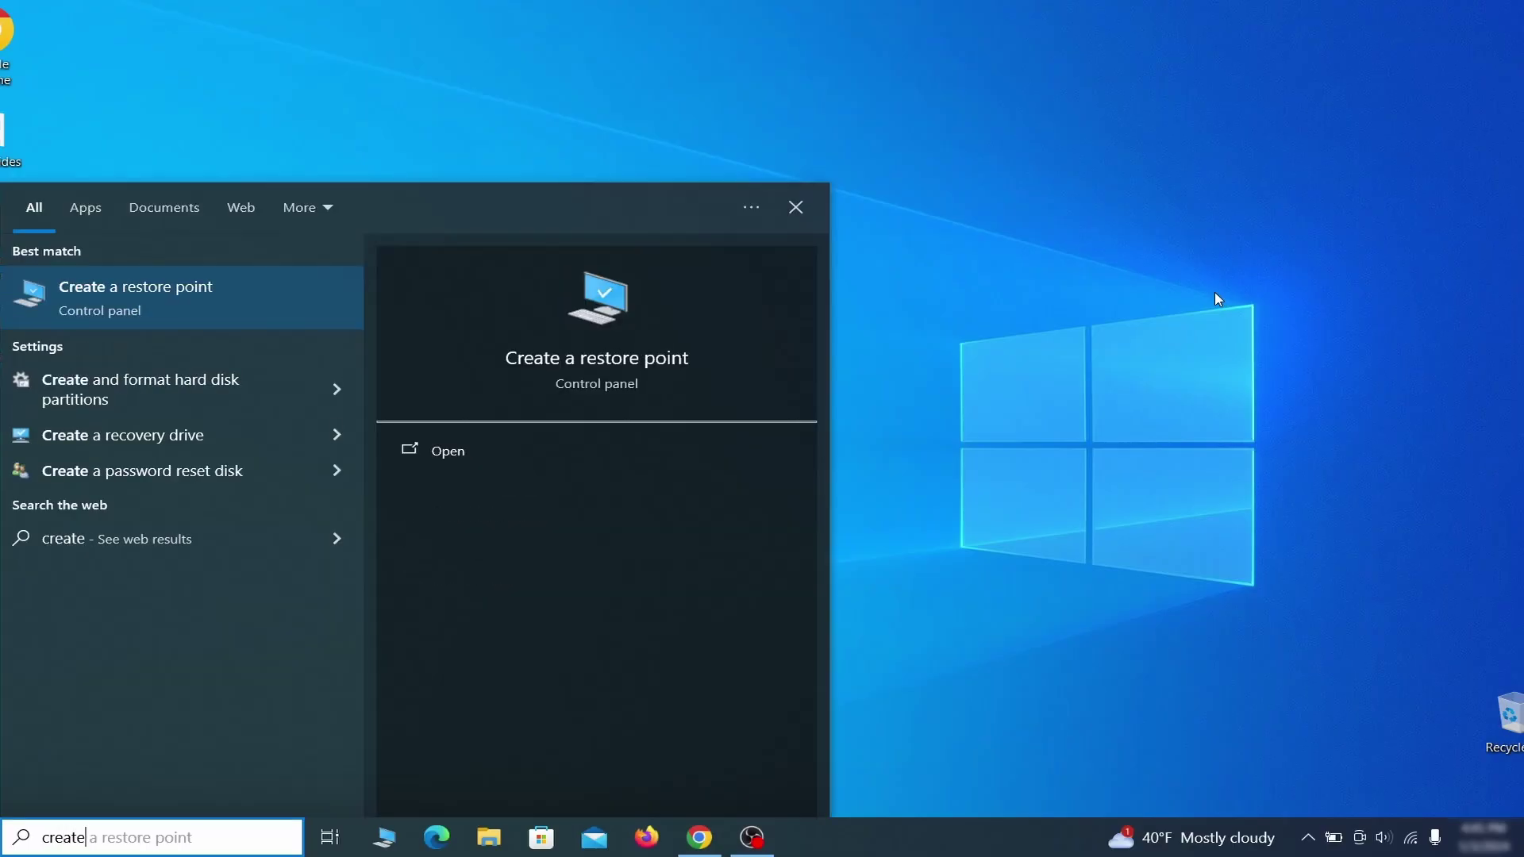
Turn on system protection for the Local Disk (C:) drive.
type("store point")
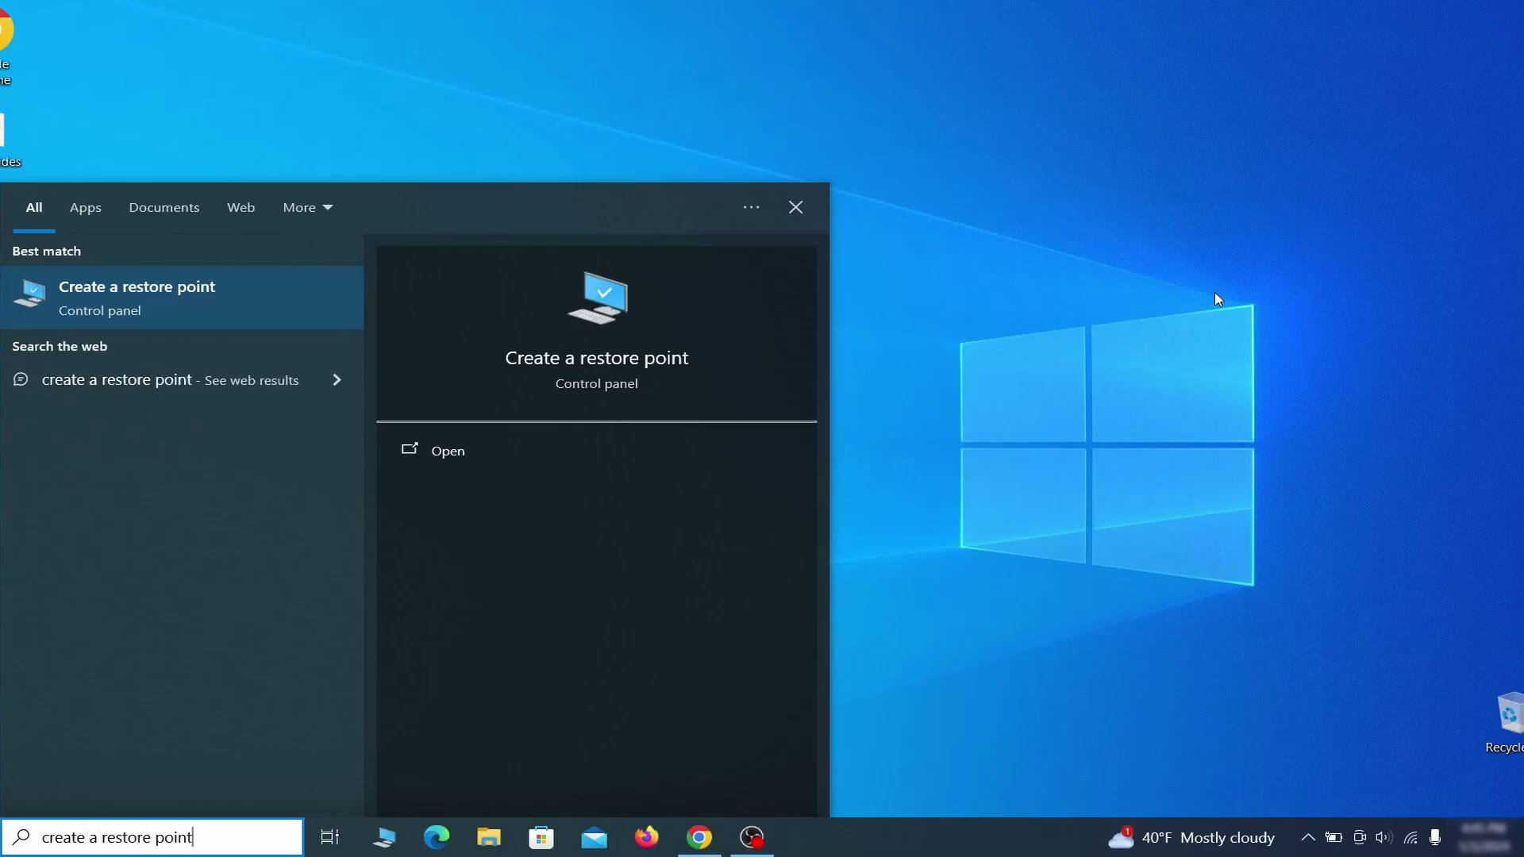
key("Return")
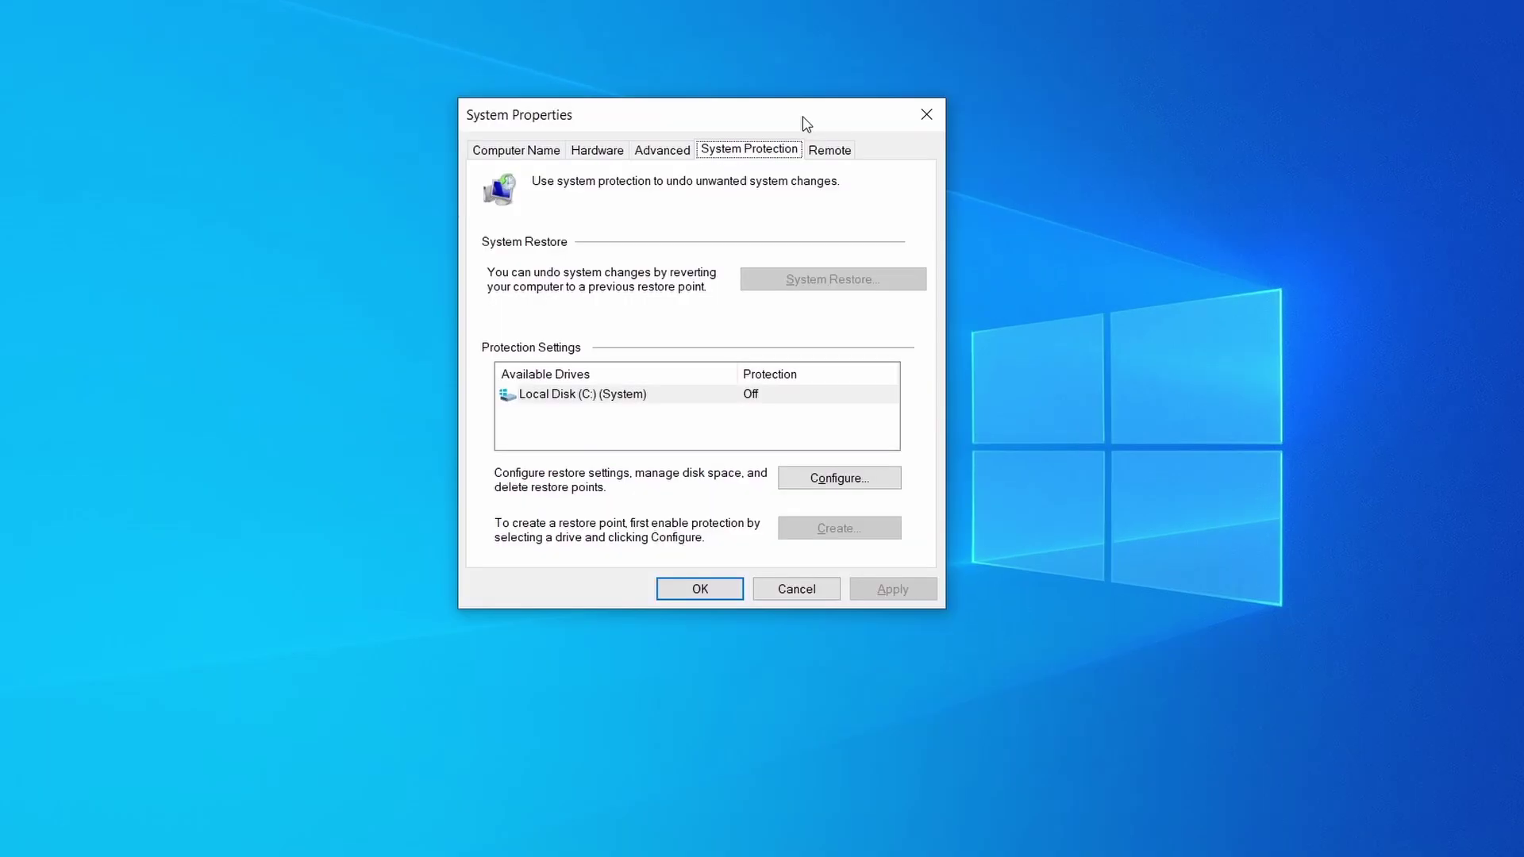
left_click(686, 402)
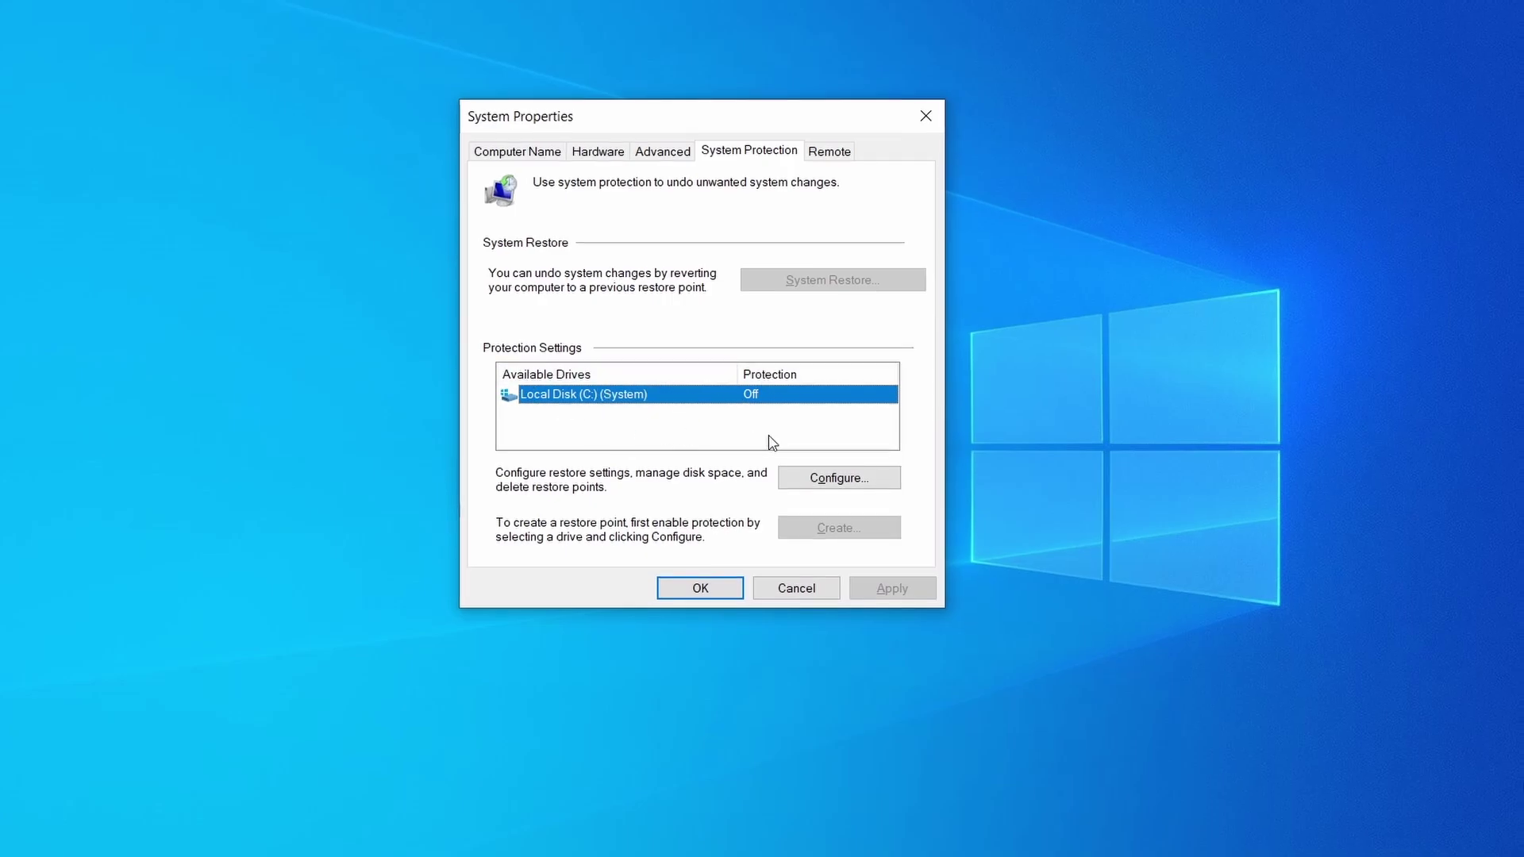
left_click(877, 481)
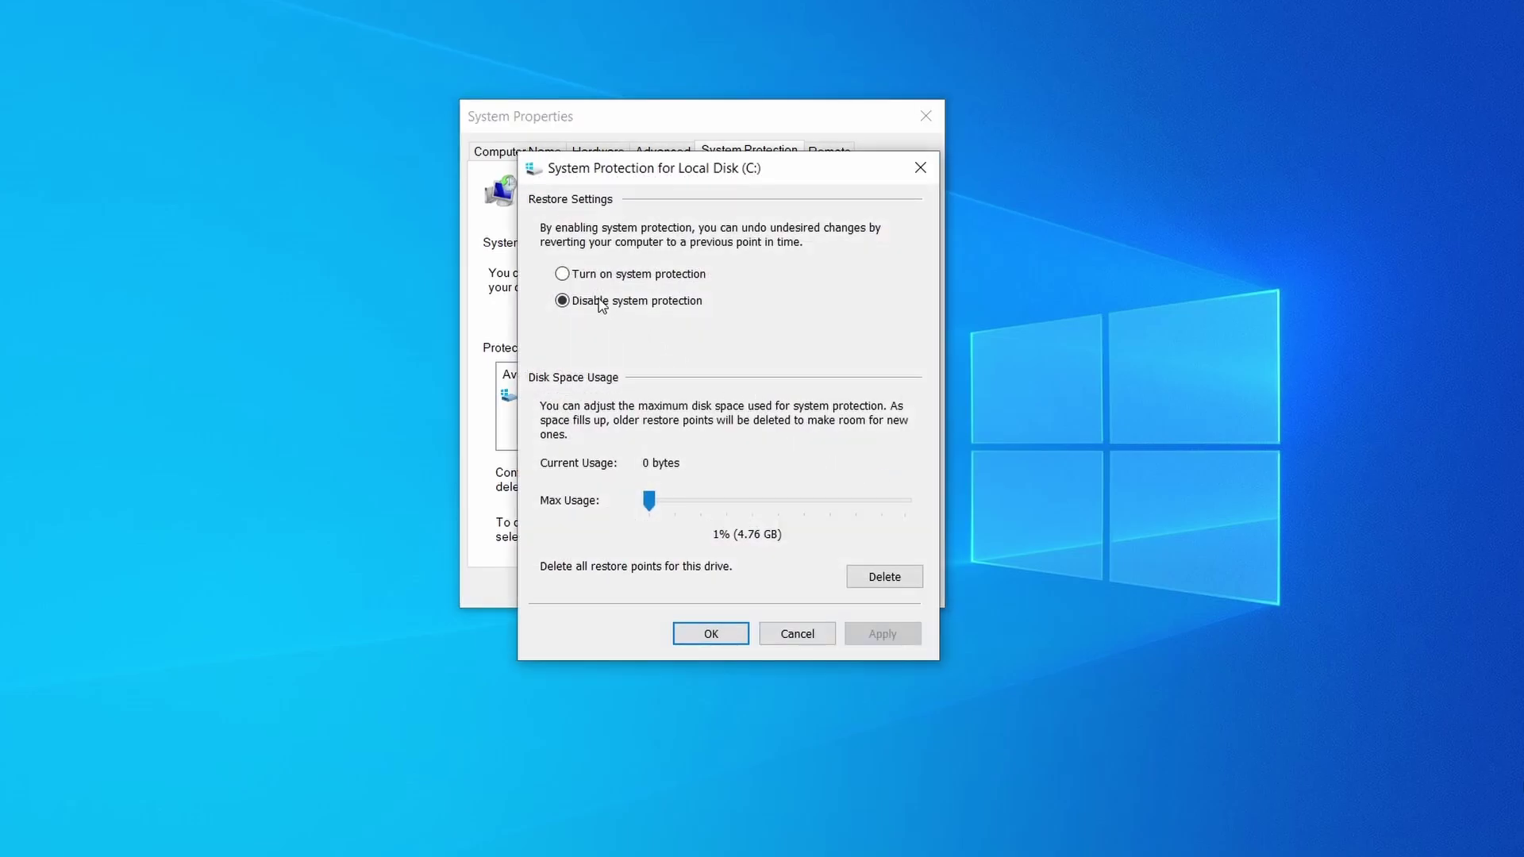
left_click(563, 275)
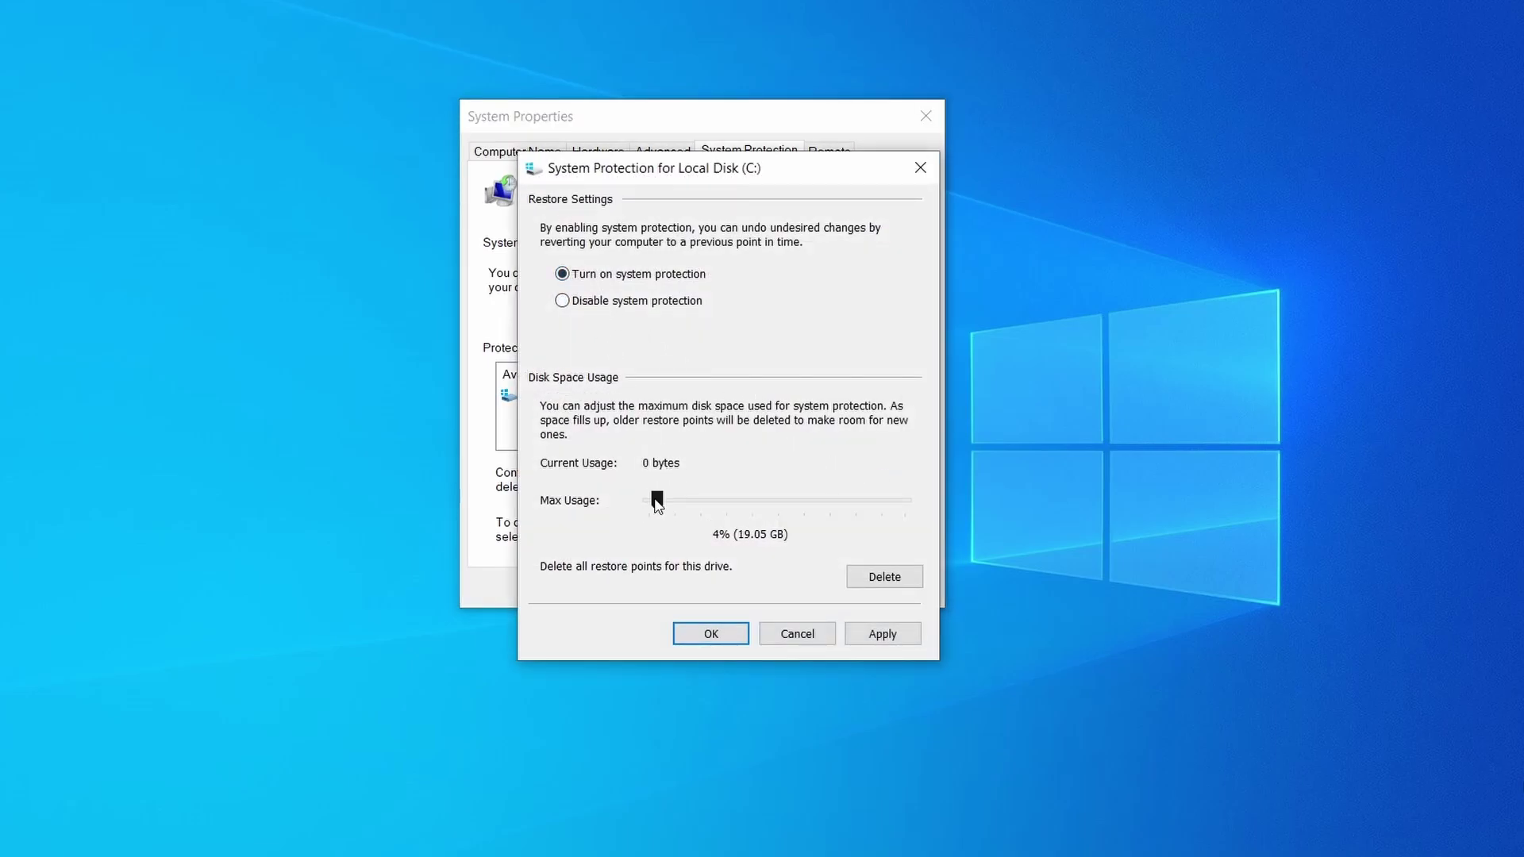
left_click(879, 633)
left_click(718, 632)
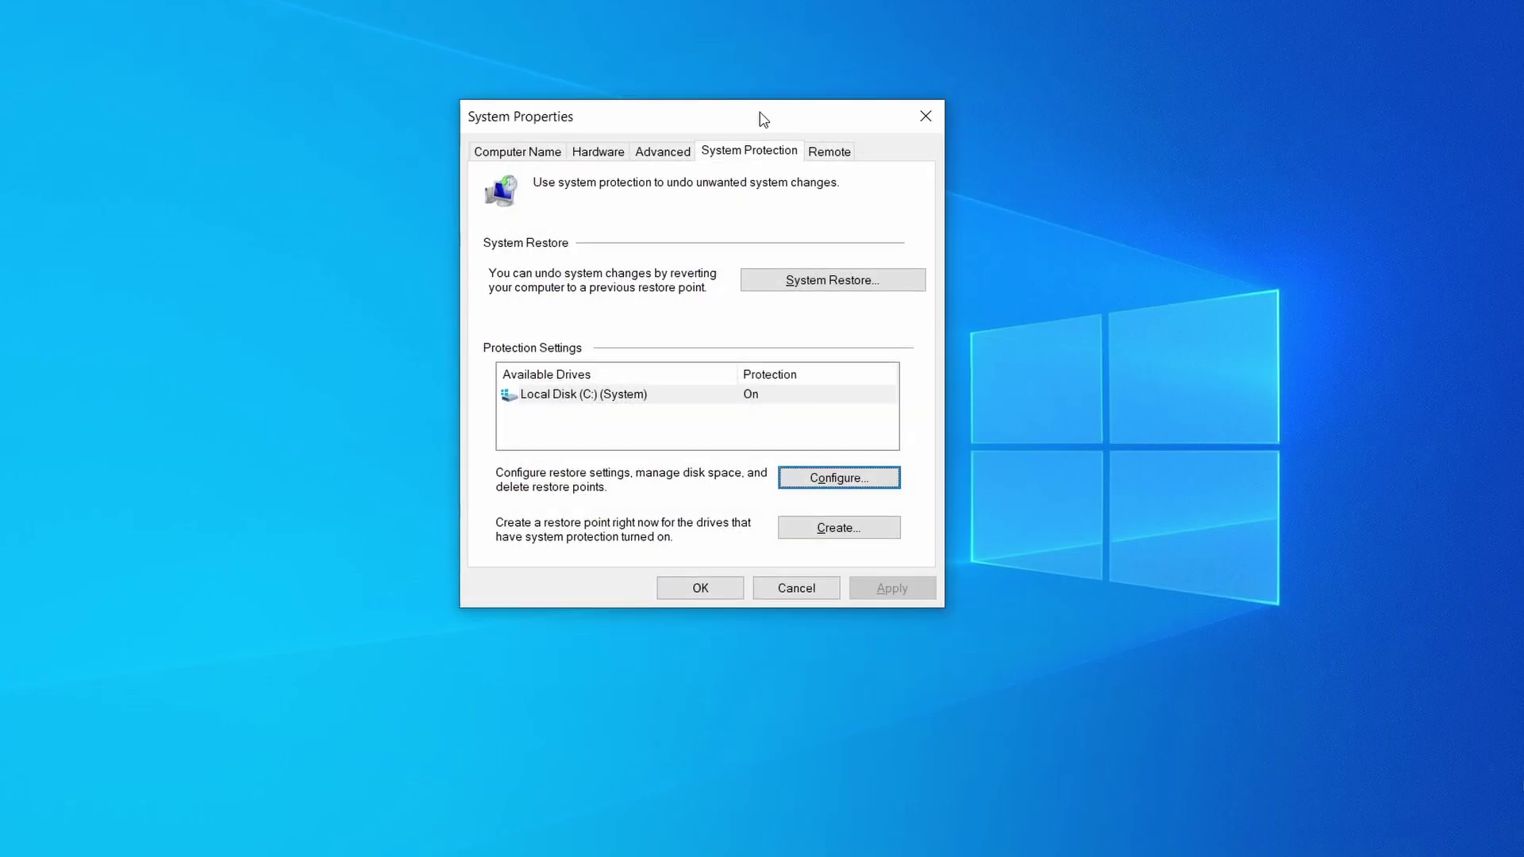
Create the restore point 'Restore Point 1' and open System Restore's restore point list.
left_click(848, 532)
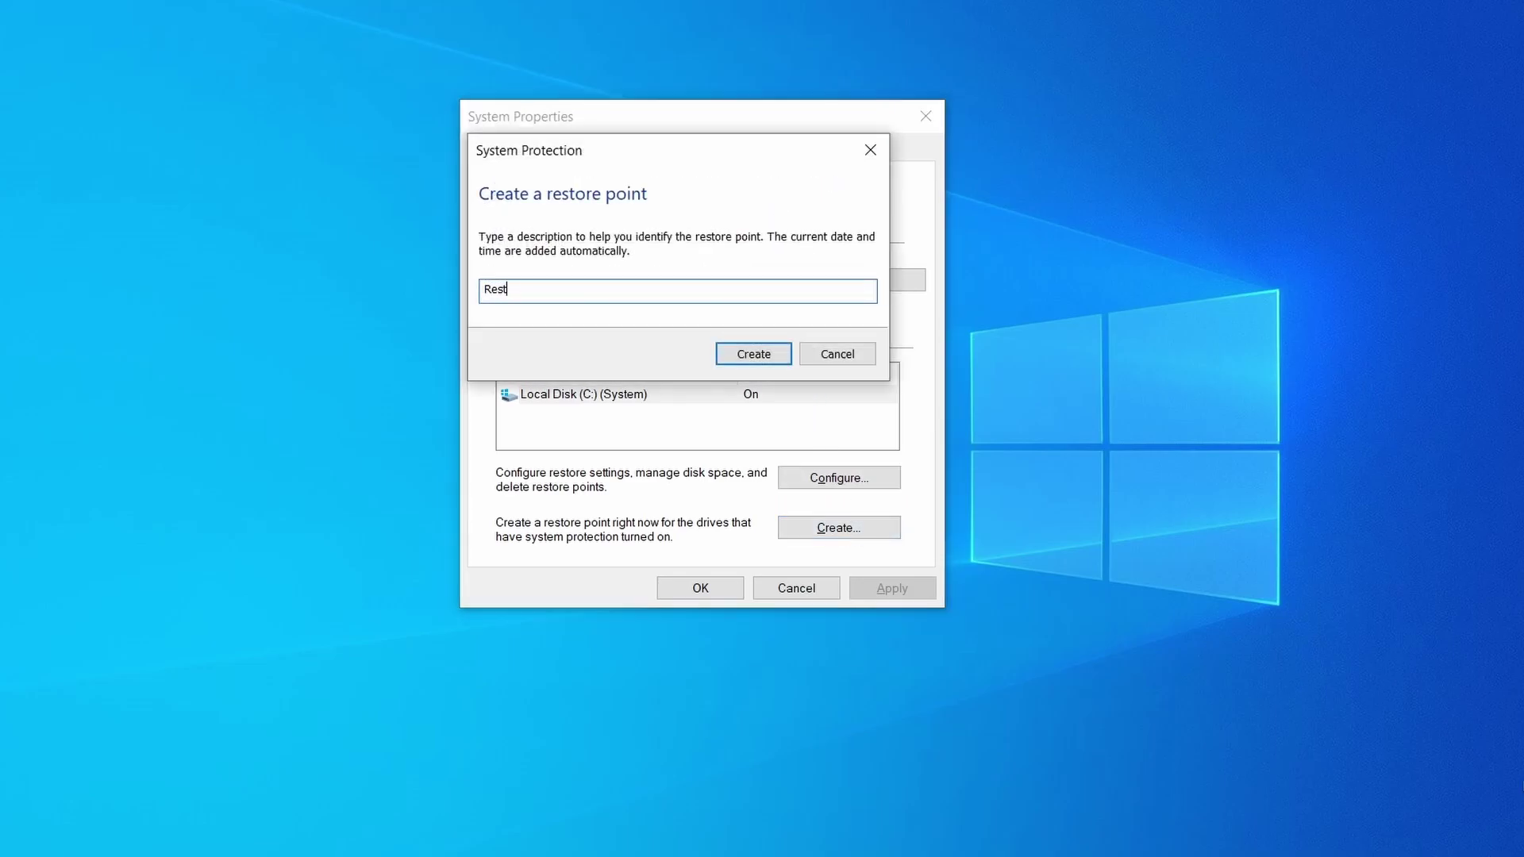
left_click(769, 352)
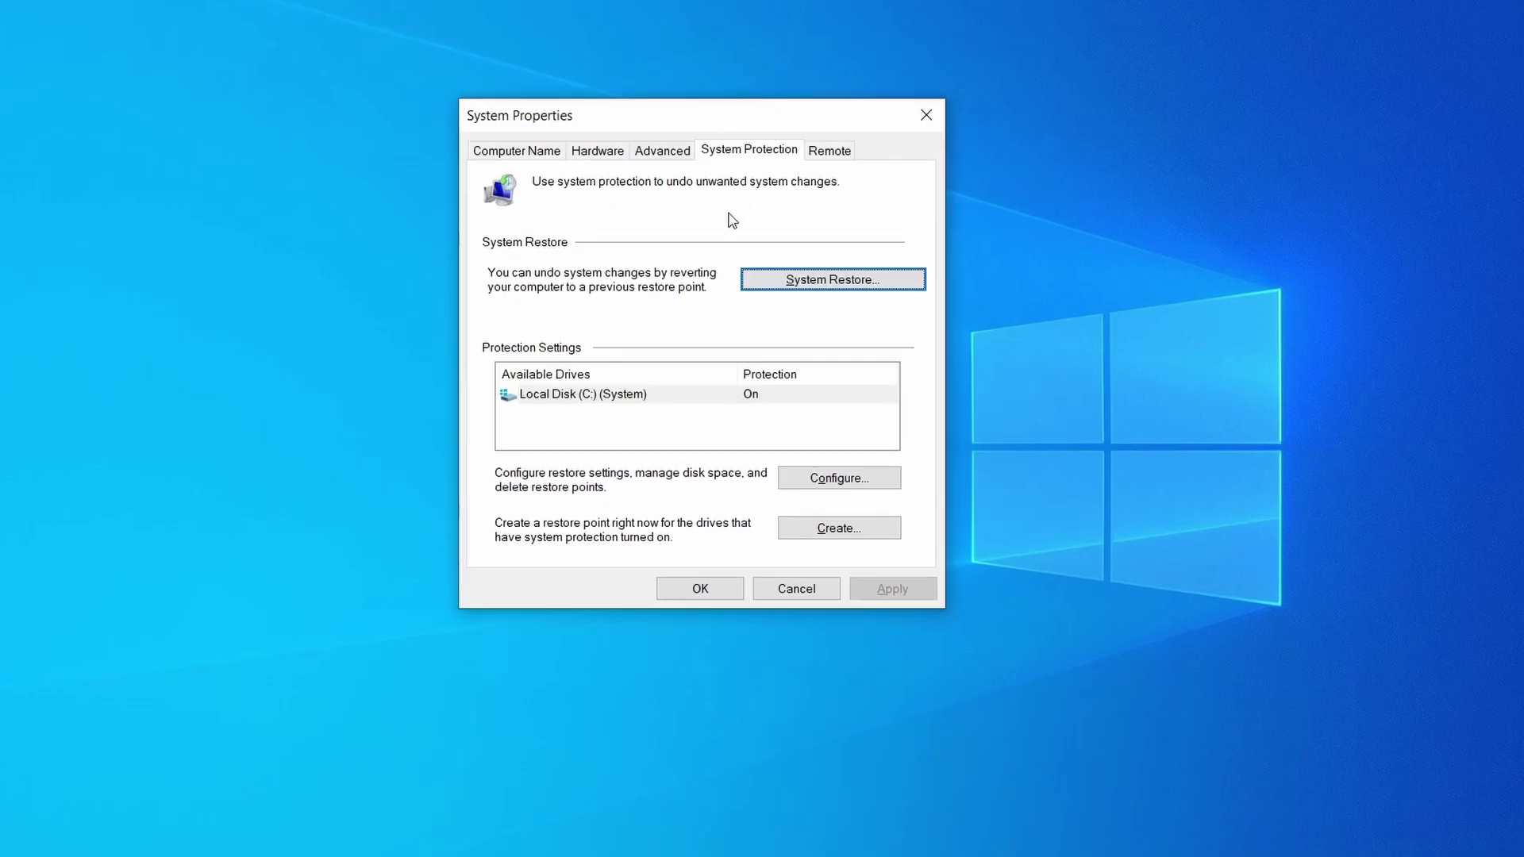
left_click(893, 281)
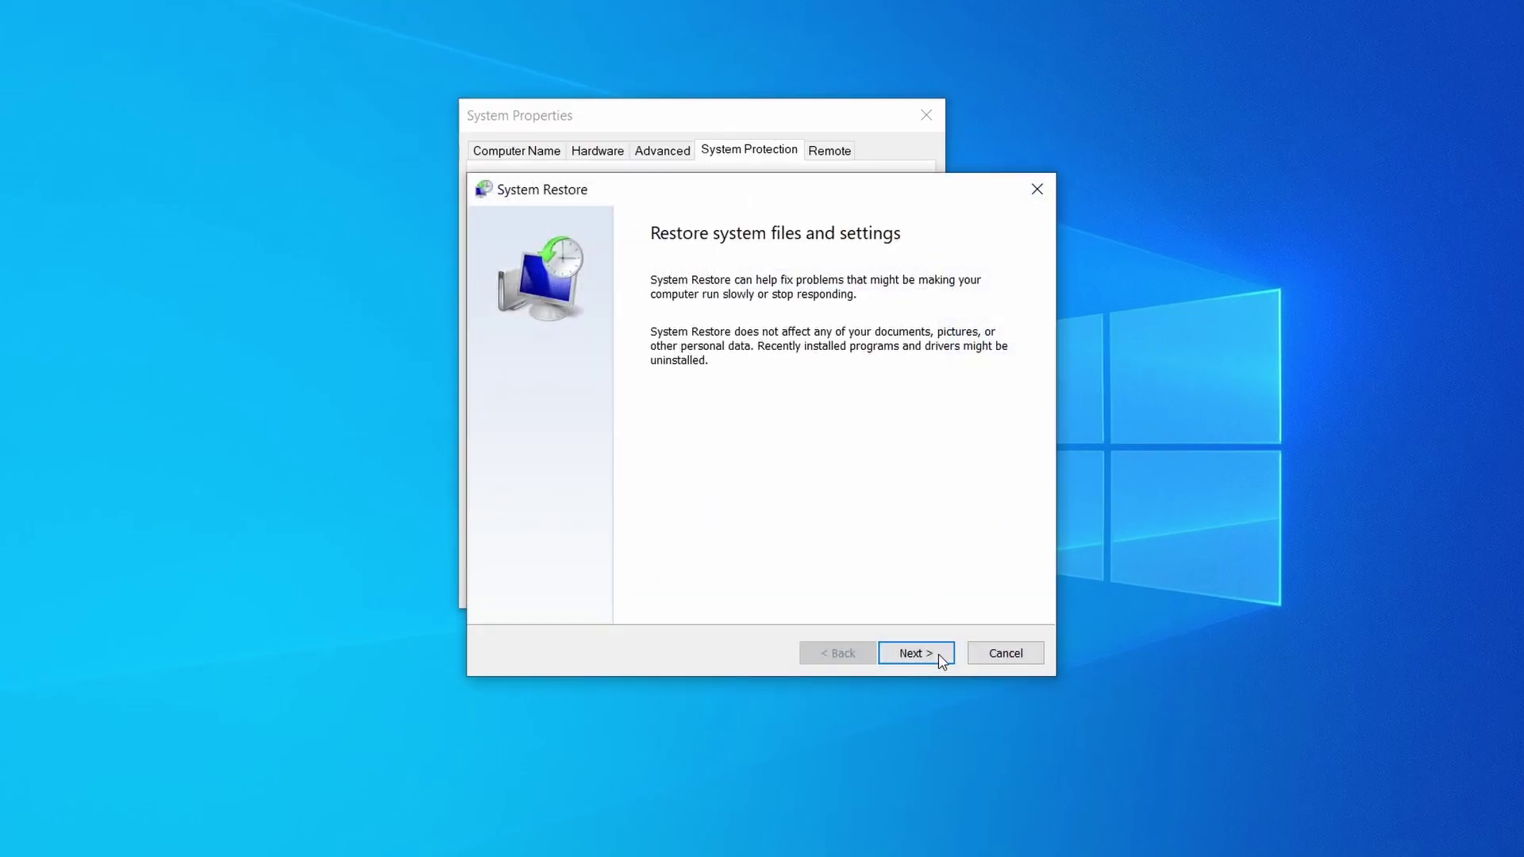
left_click(939, 660)
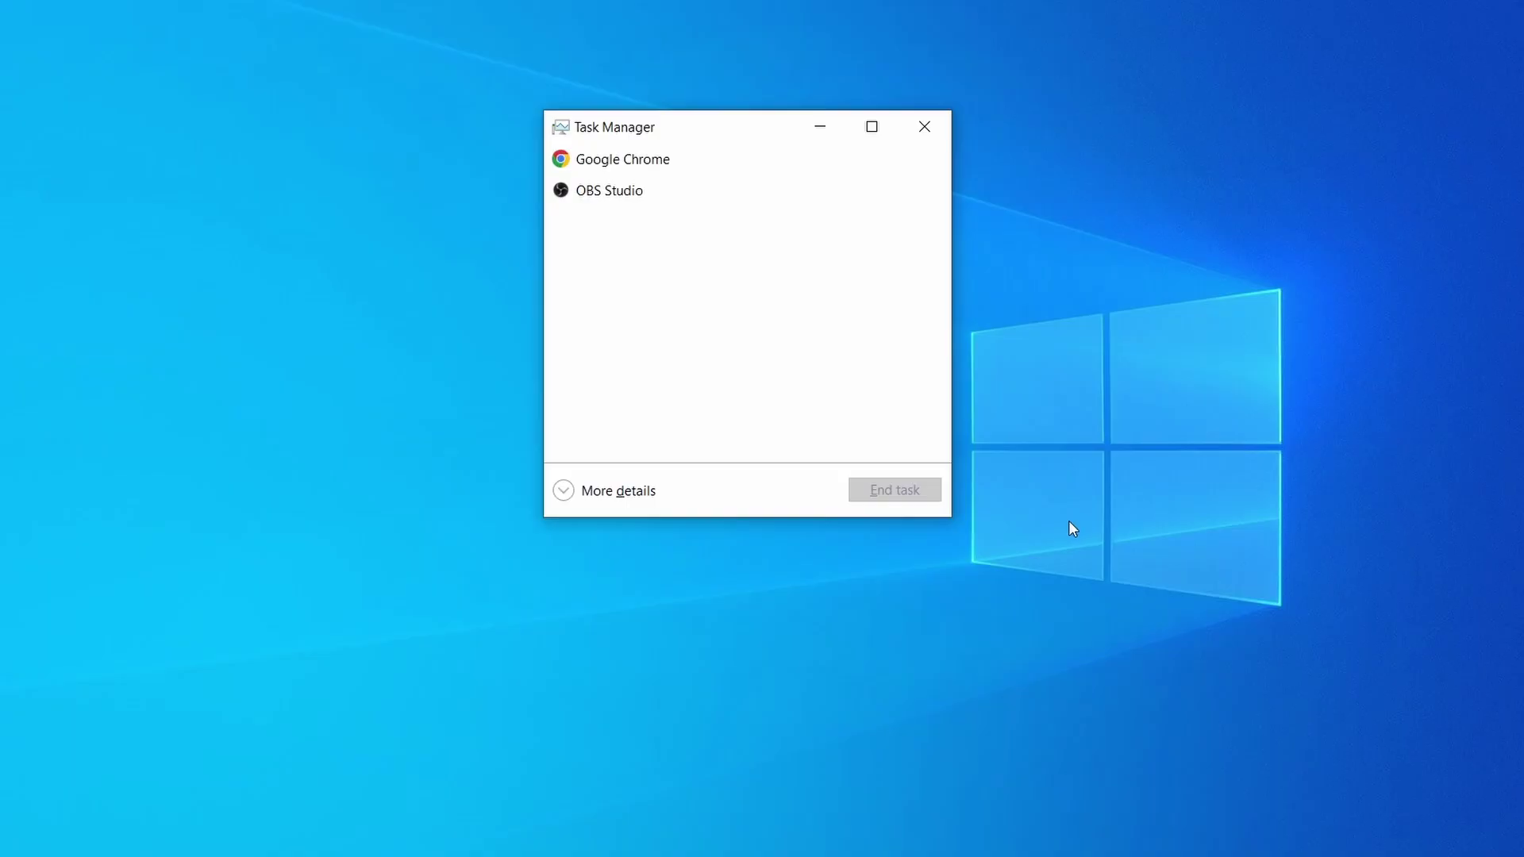
Sort the detailed process list by CPU and memory, then open Example Malware Process's file location.
left_click(577, 496)
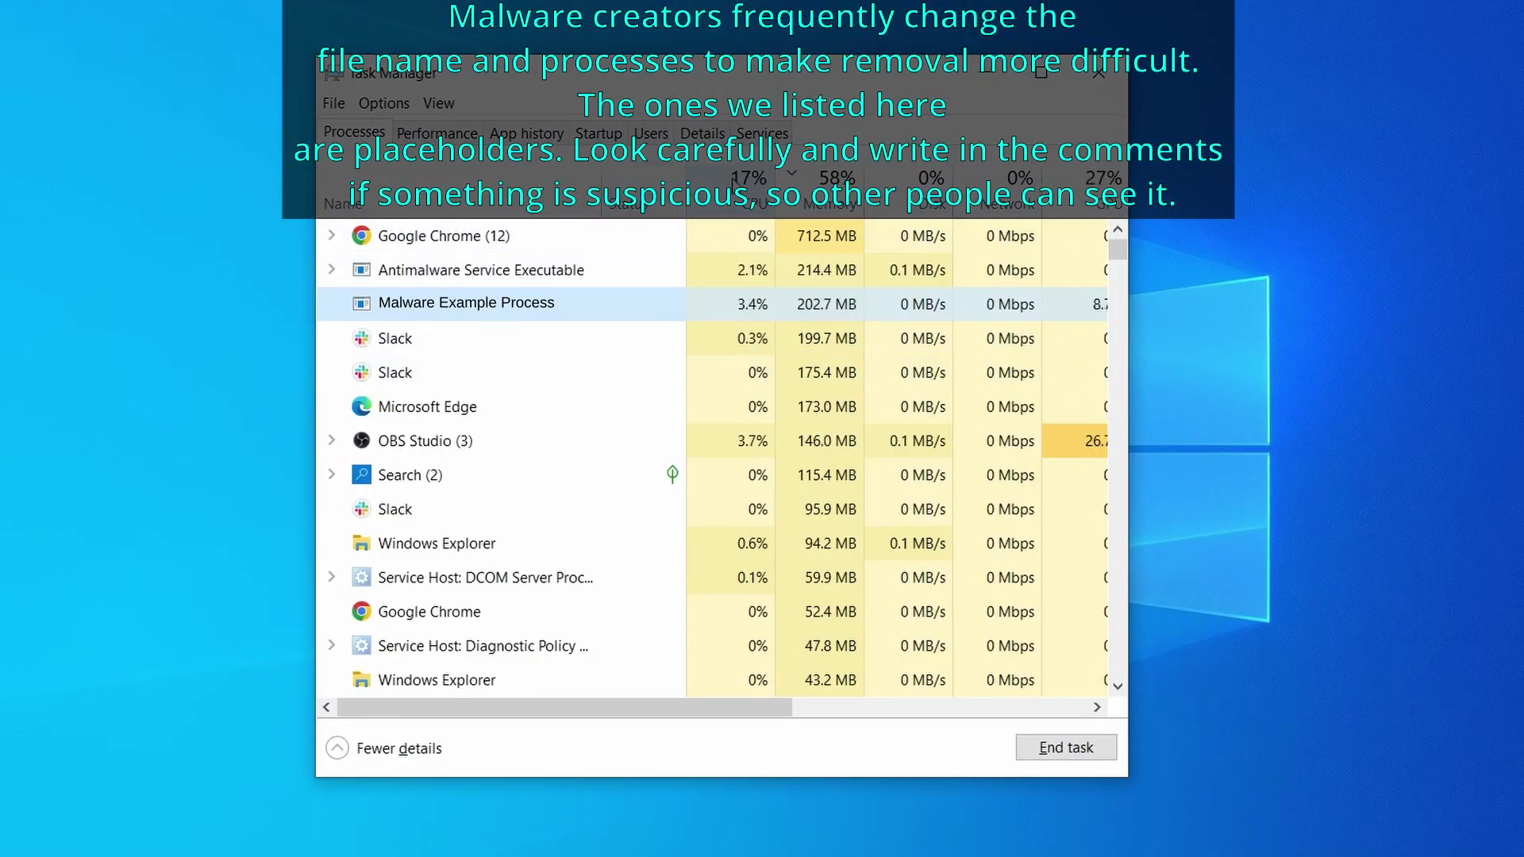
left_click(749, 187)
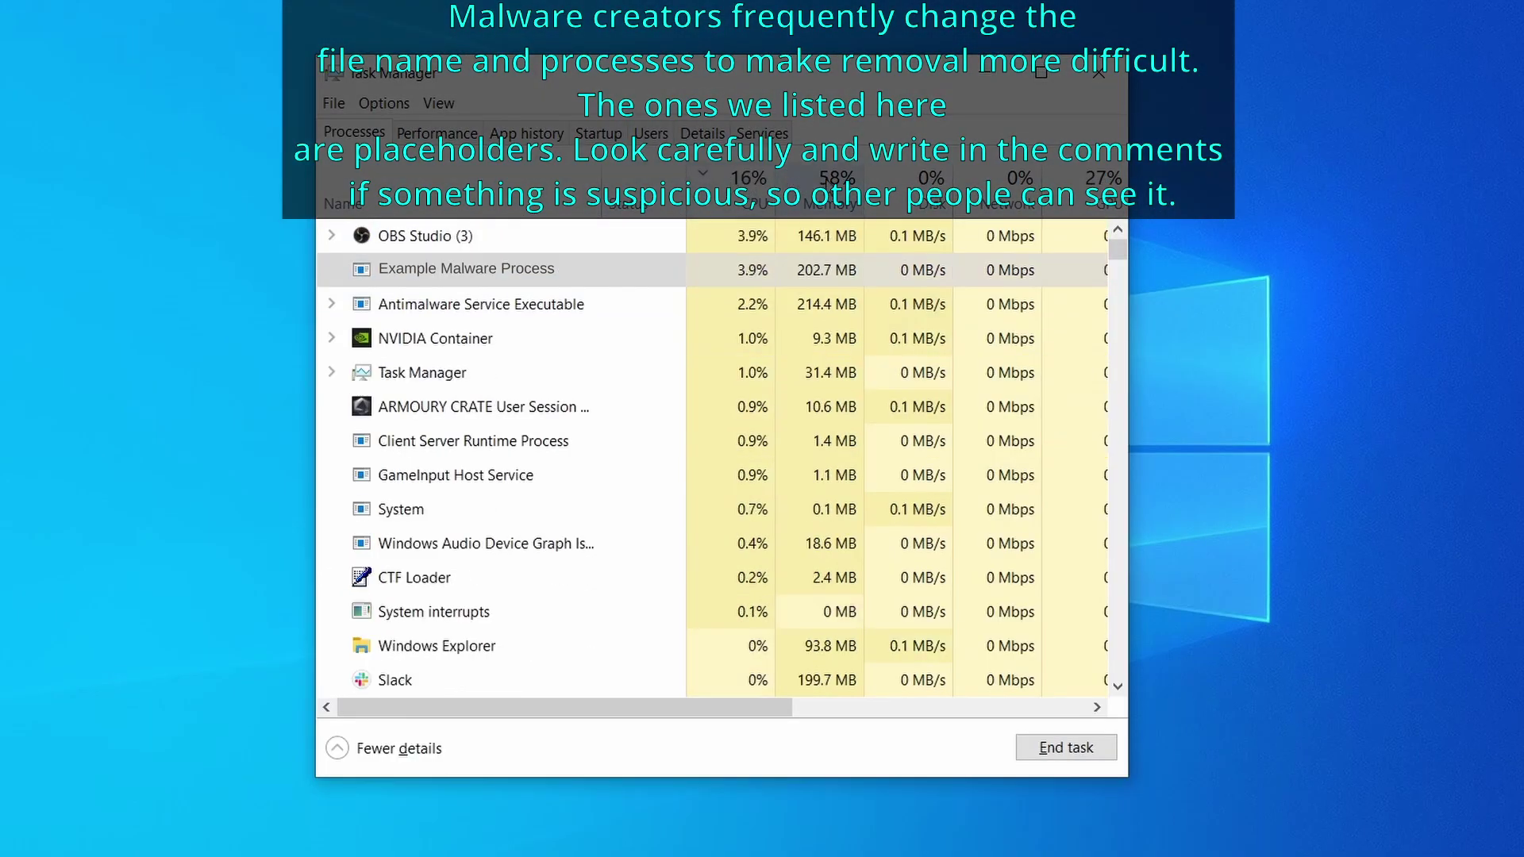
left_click(829, 187)
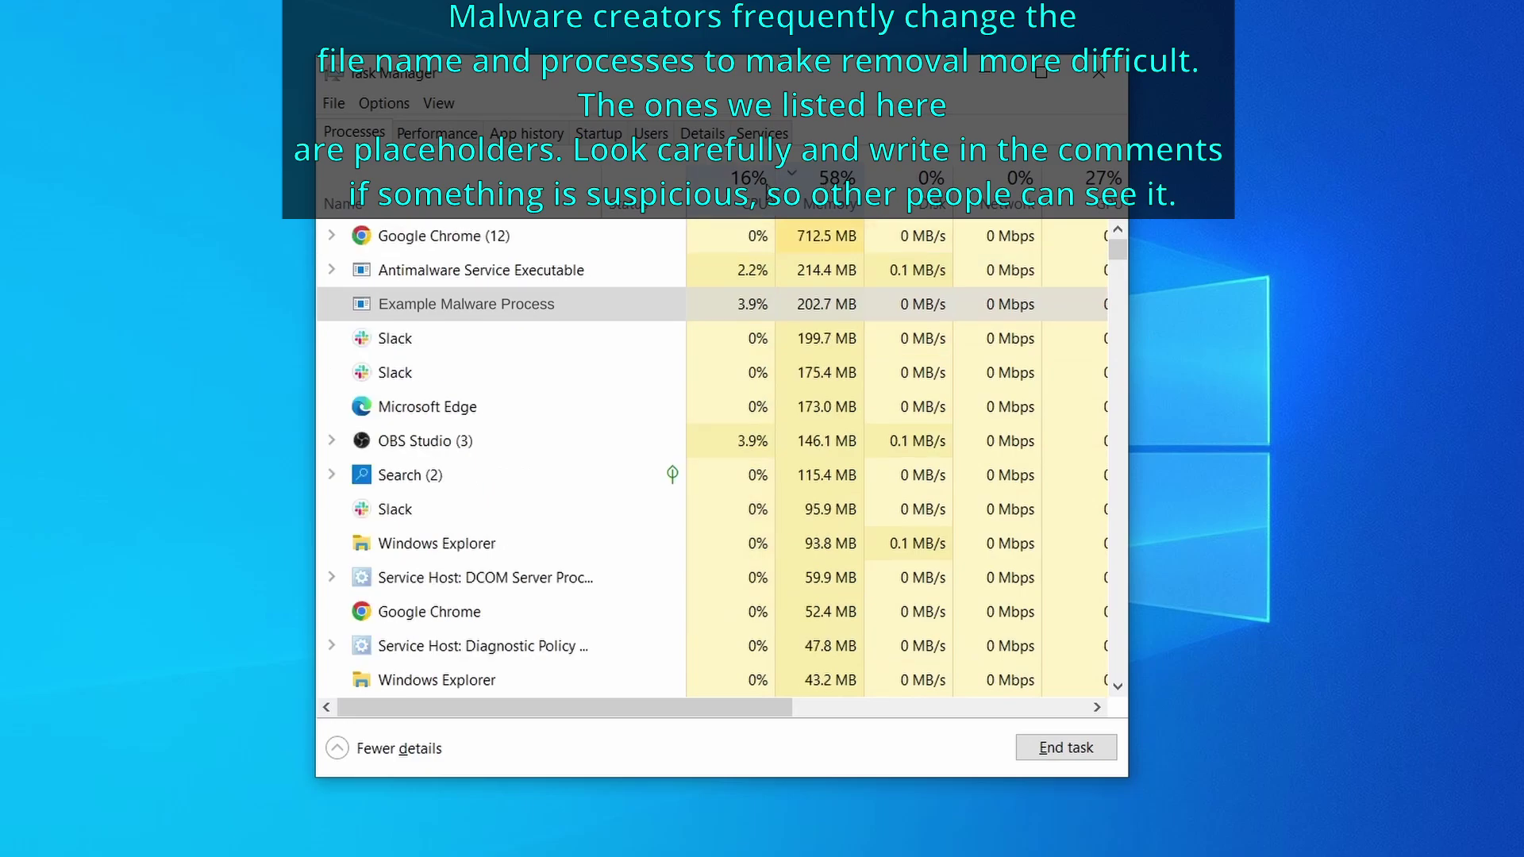
right_click(728, 305)
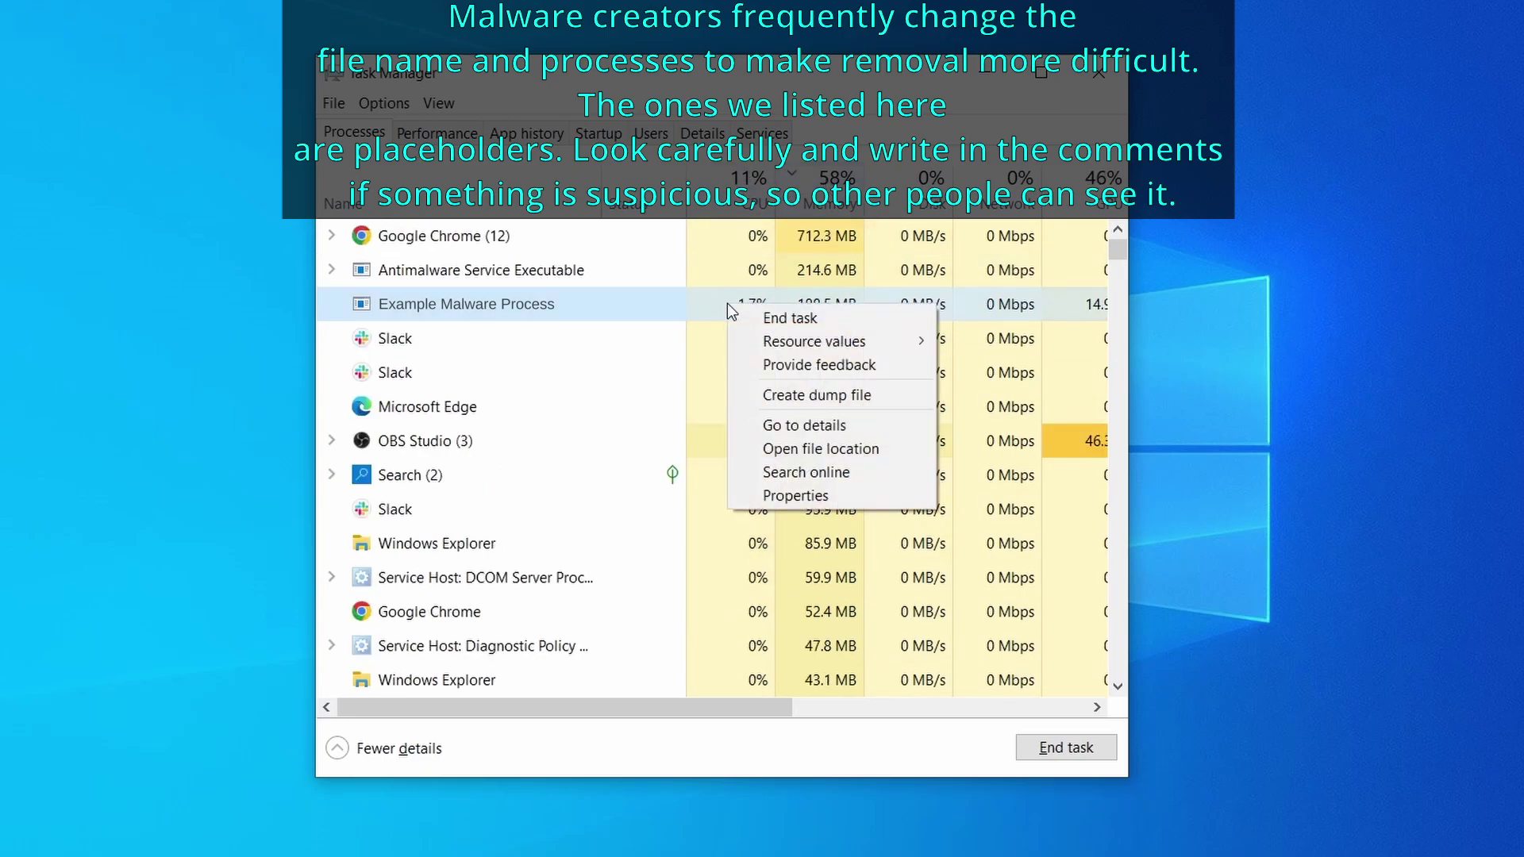
left_click(824, 451)
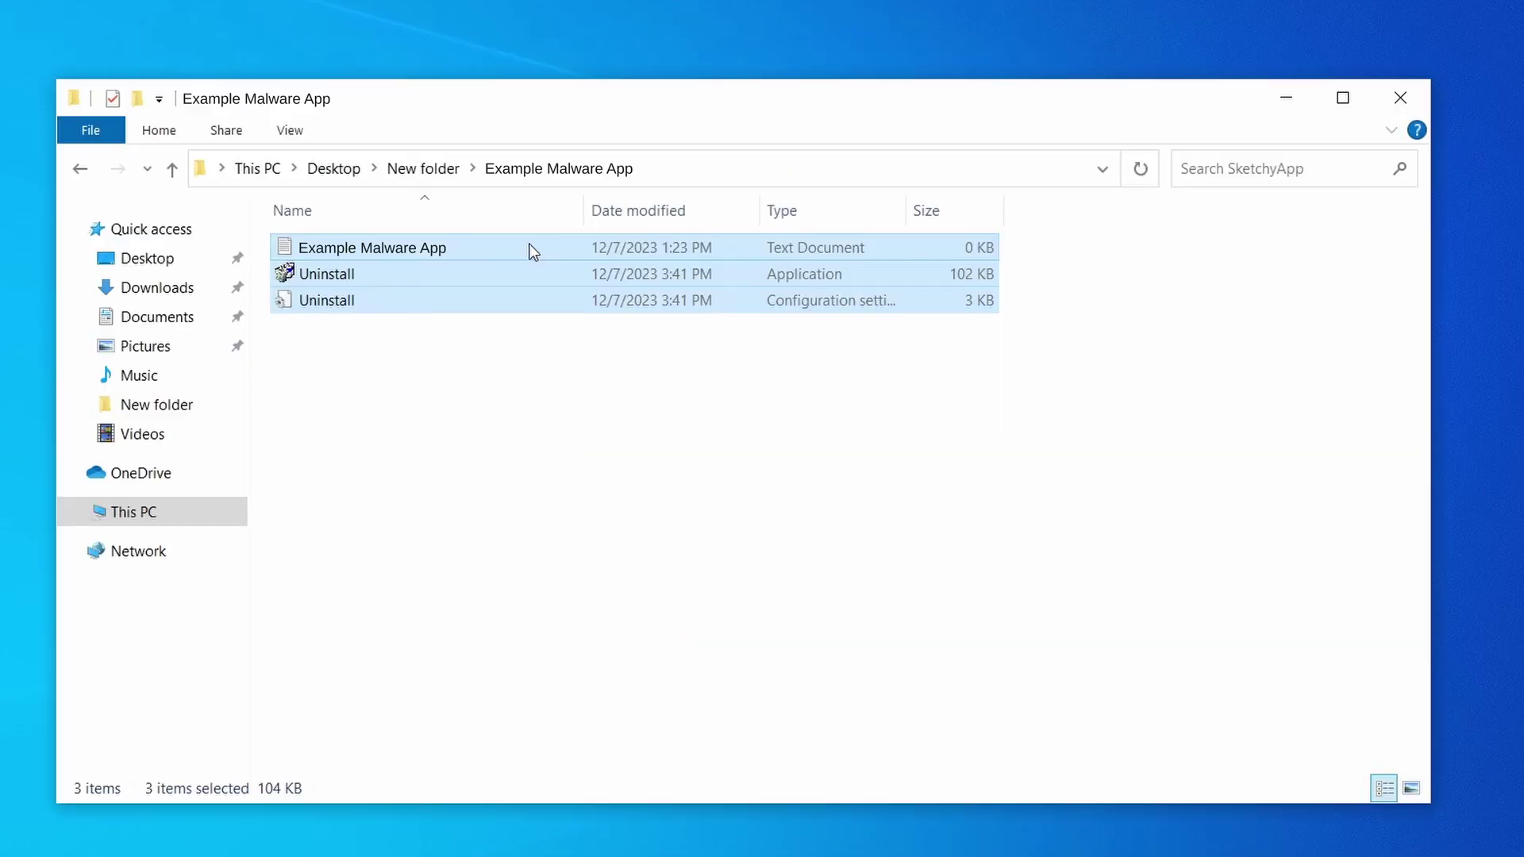
Delete the three files in the Example Malware App folder and close the window.
right_click(527, 248)
left_click(659, 553)
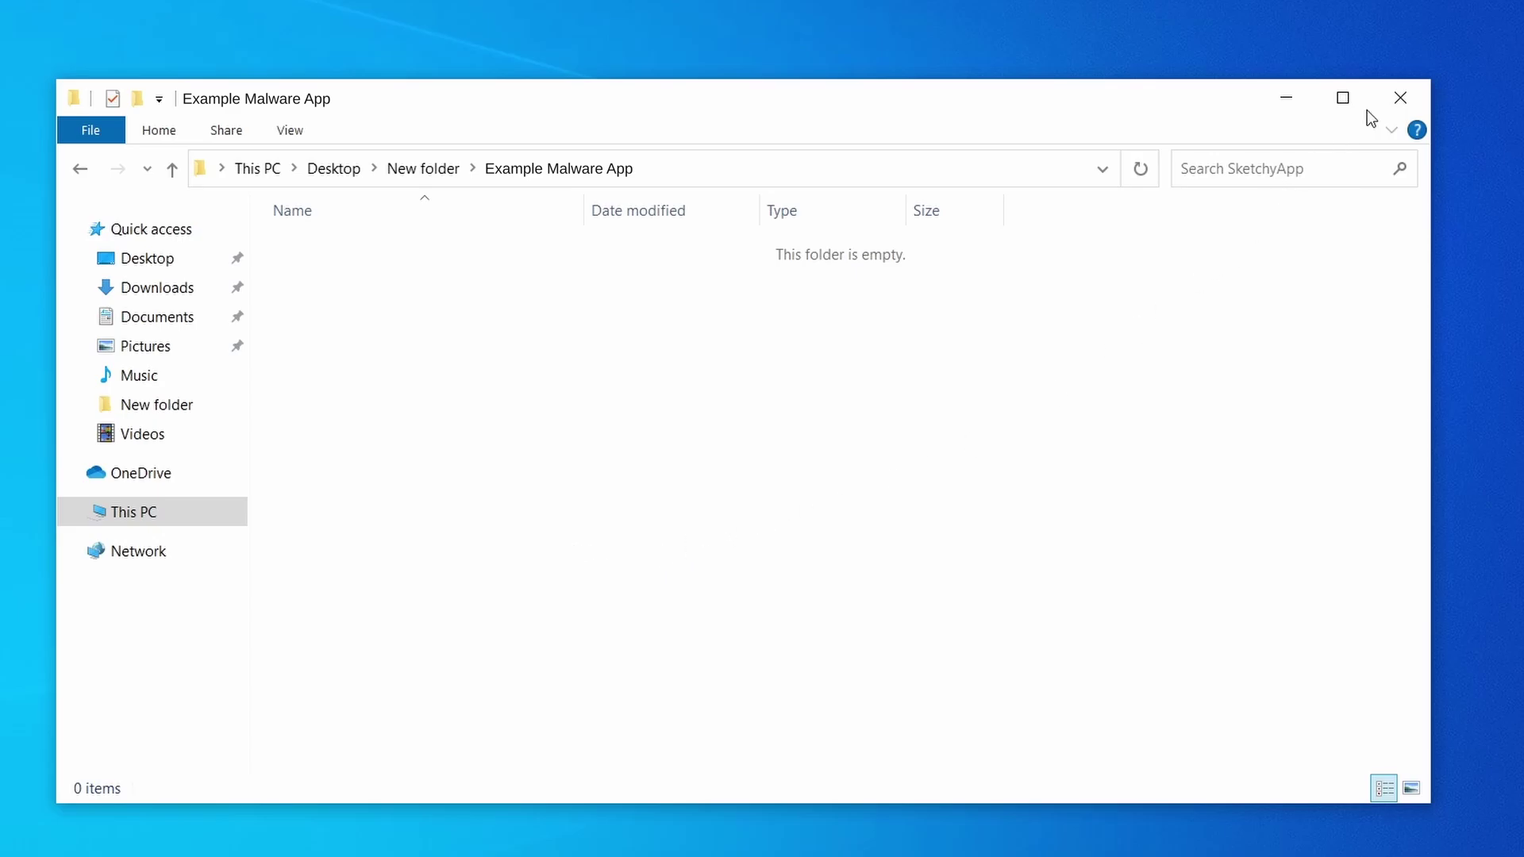
left_click(1400, 97)
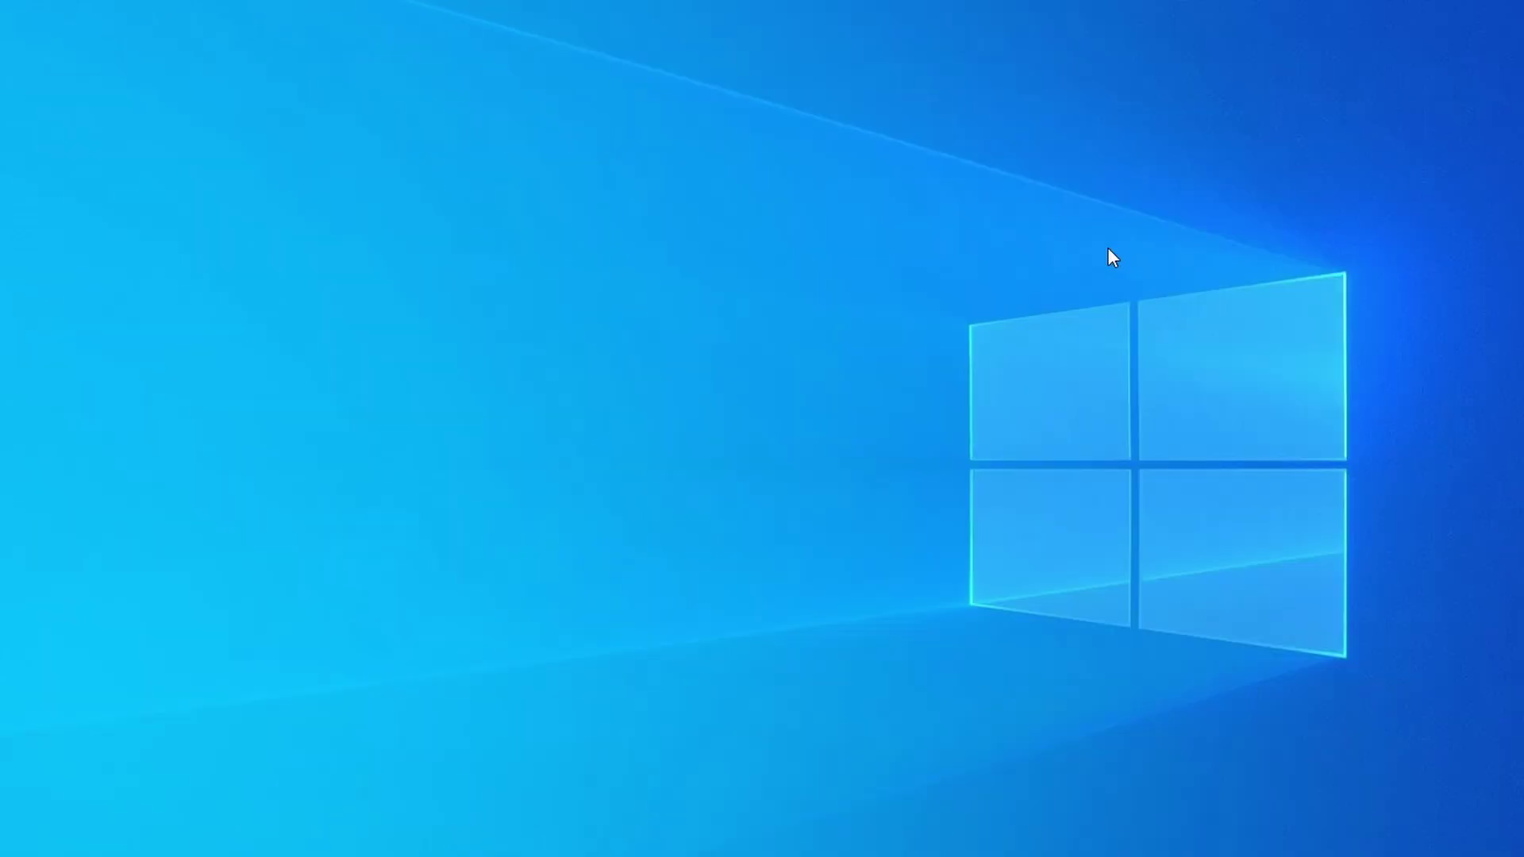
In Task Manager, sort by CPU and memory and bring up the Example Malware App process's actions.
key("ctrl+shift+Escape")
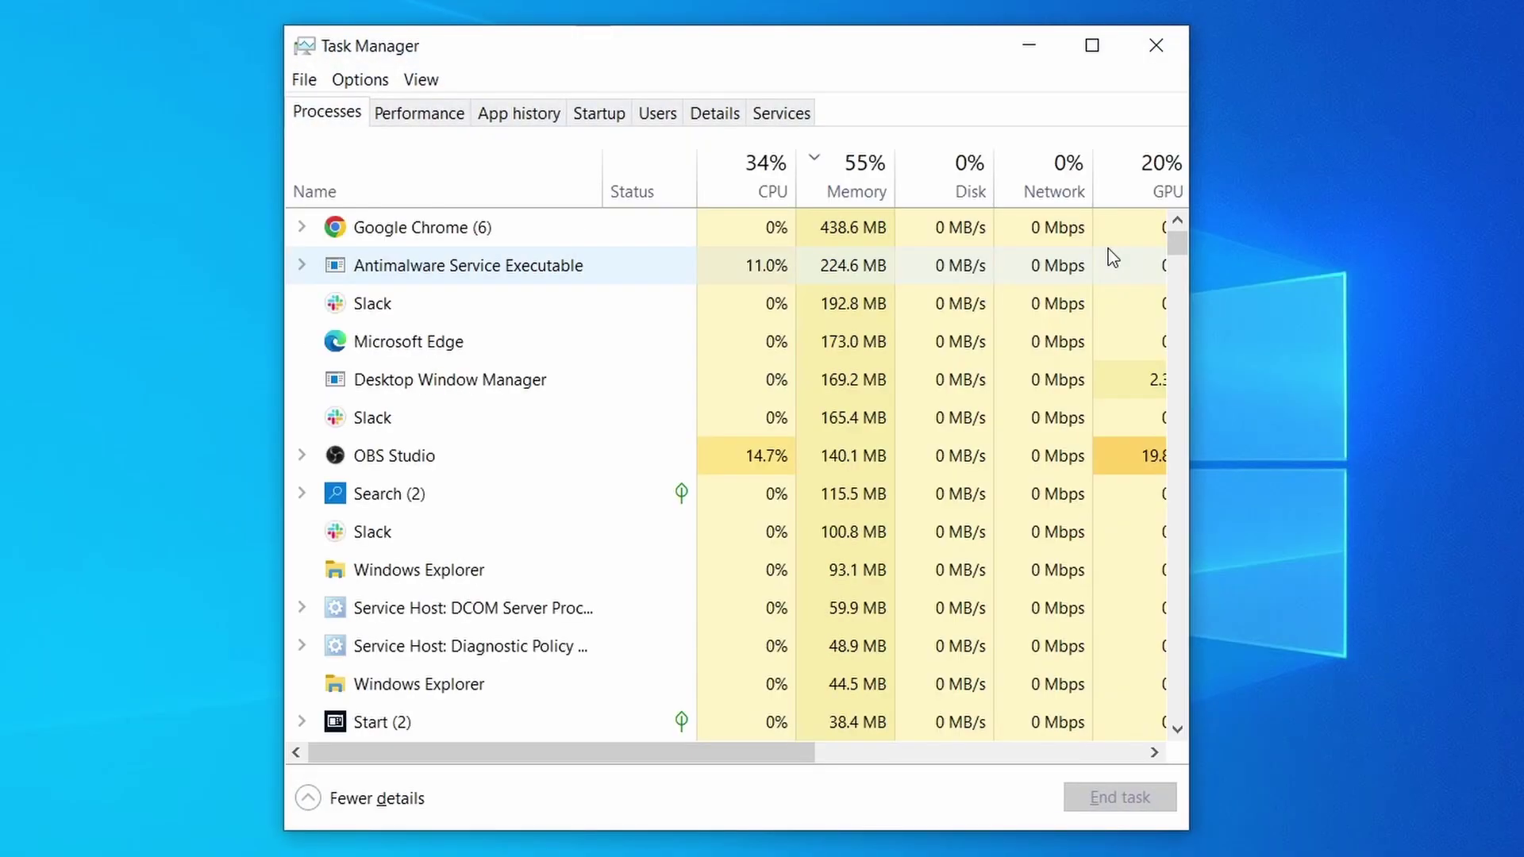
left_click(738, 187)
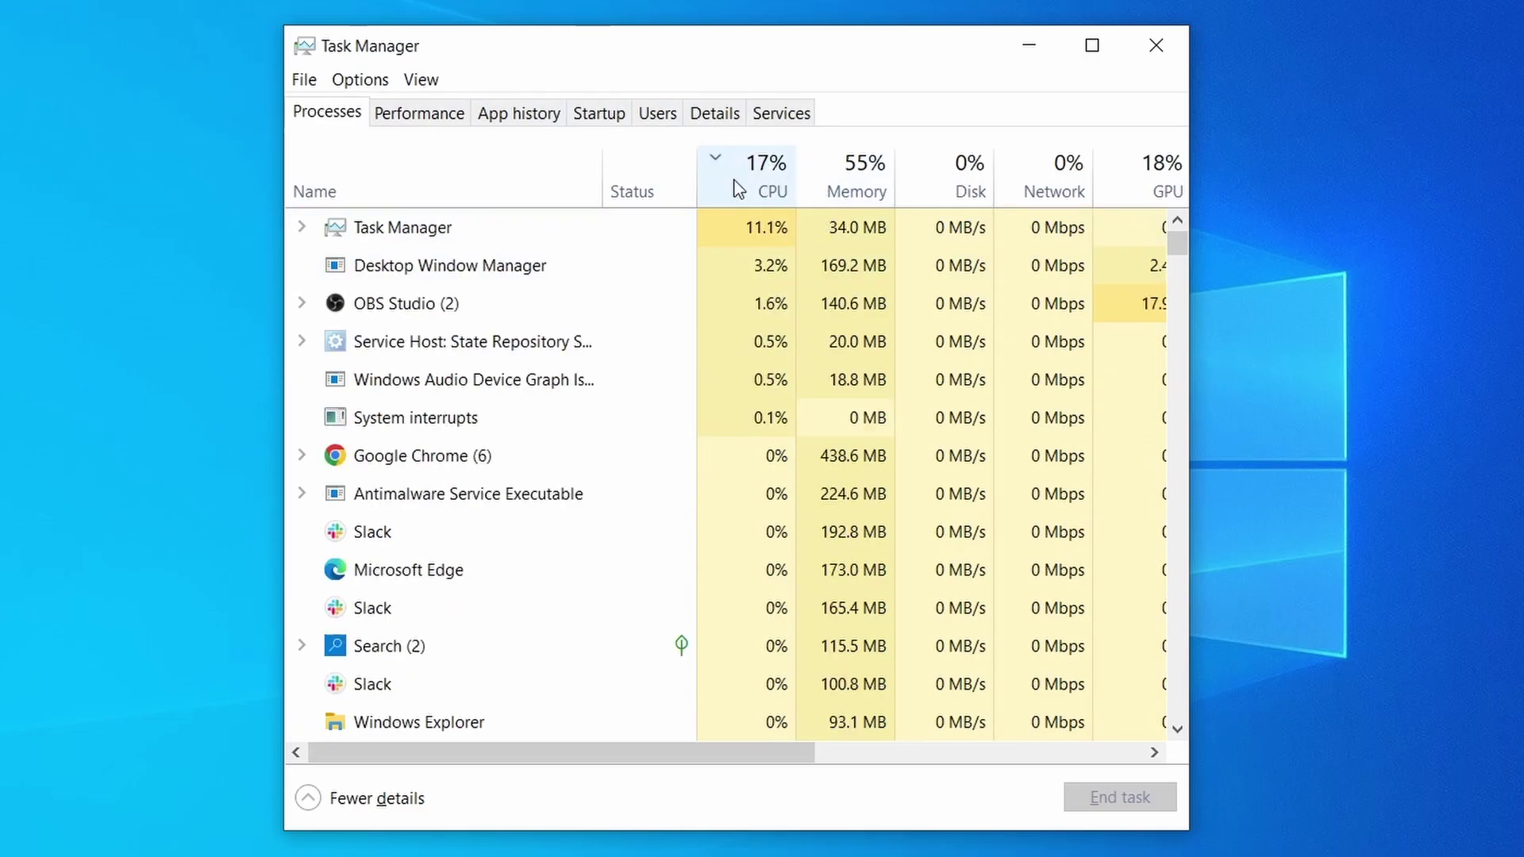
left_click(863, 171)
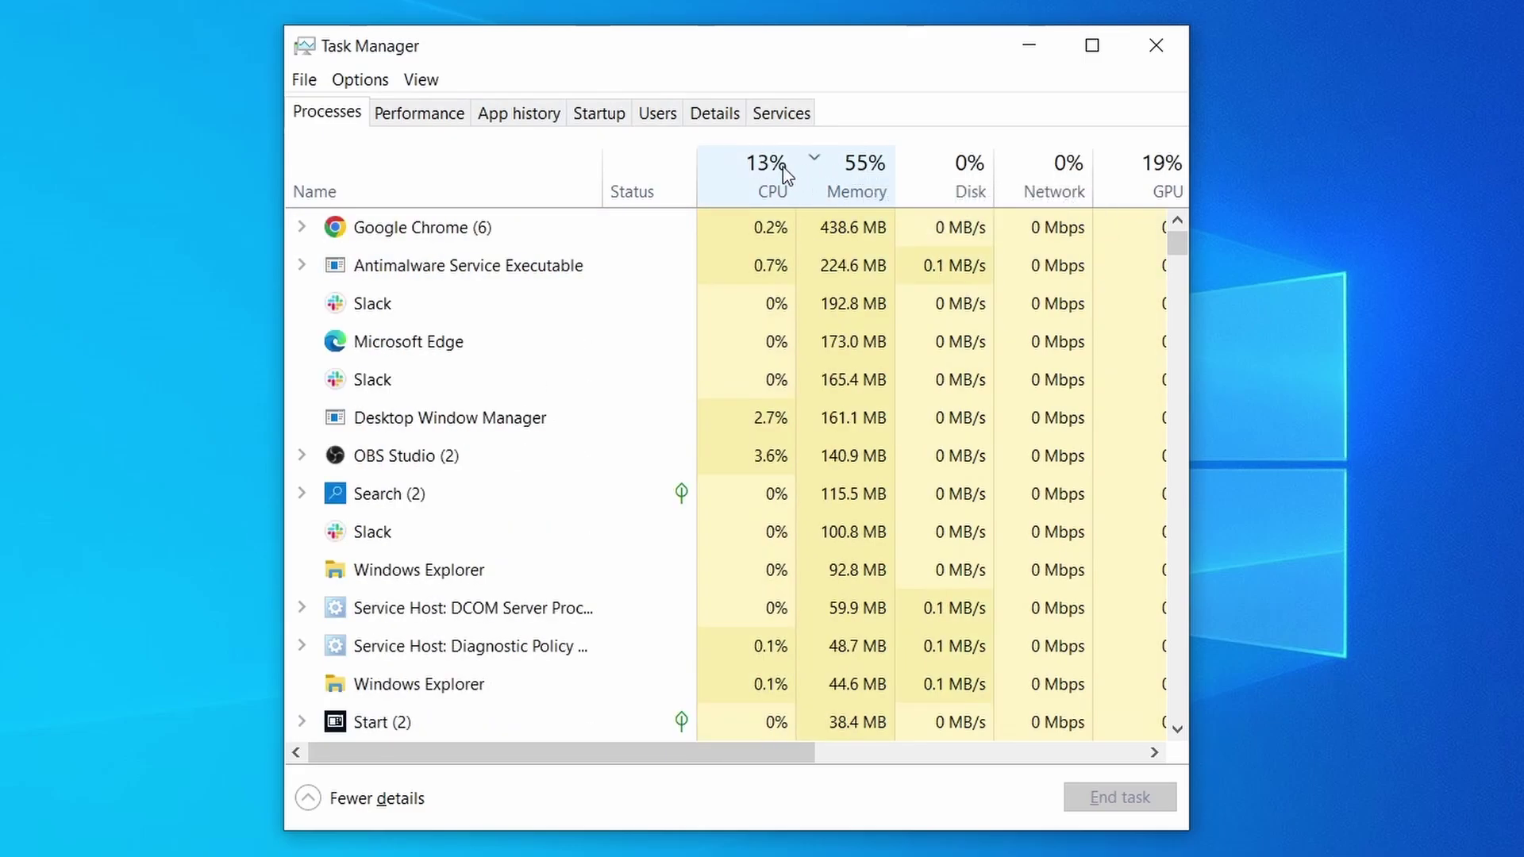
scroll(661, 534, "down", 2)
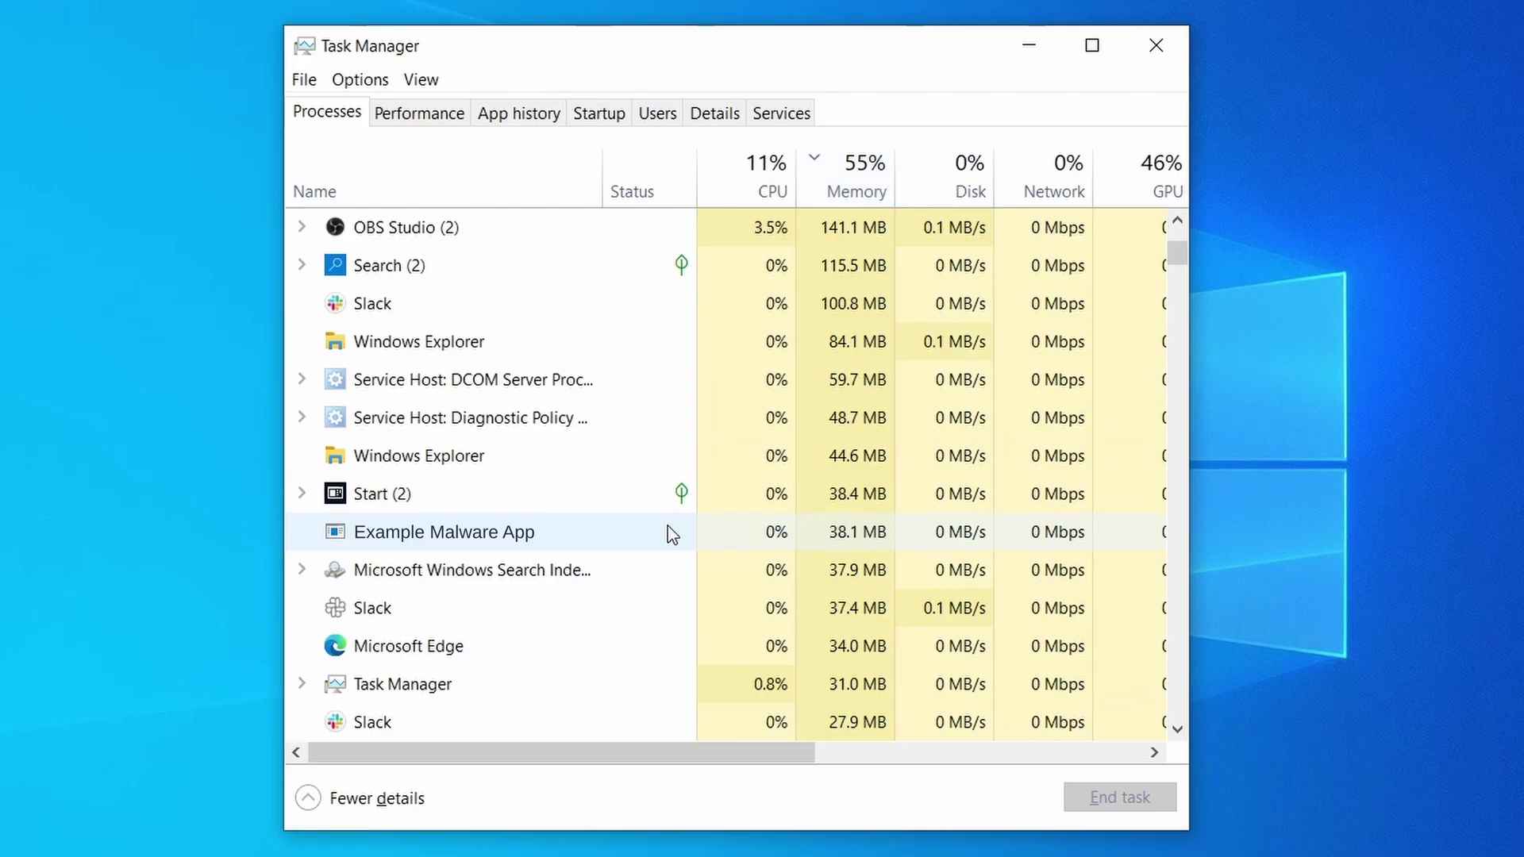
right_click(668, 525)
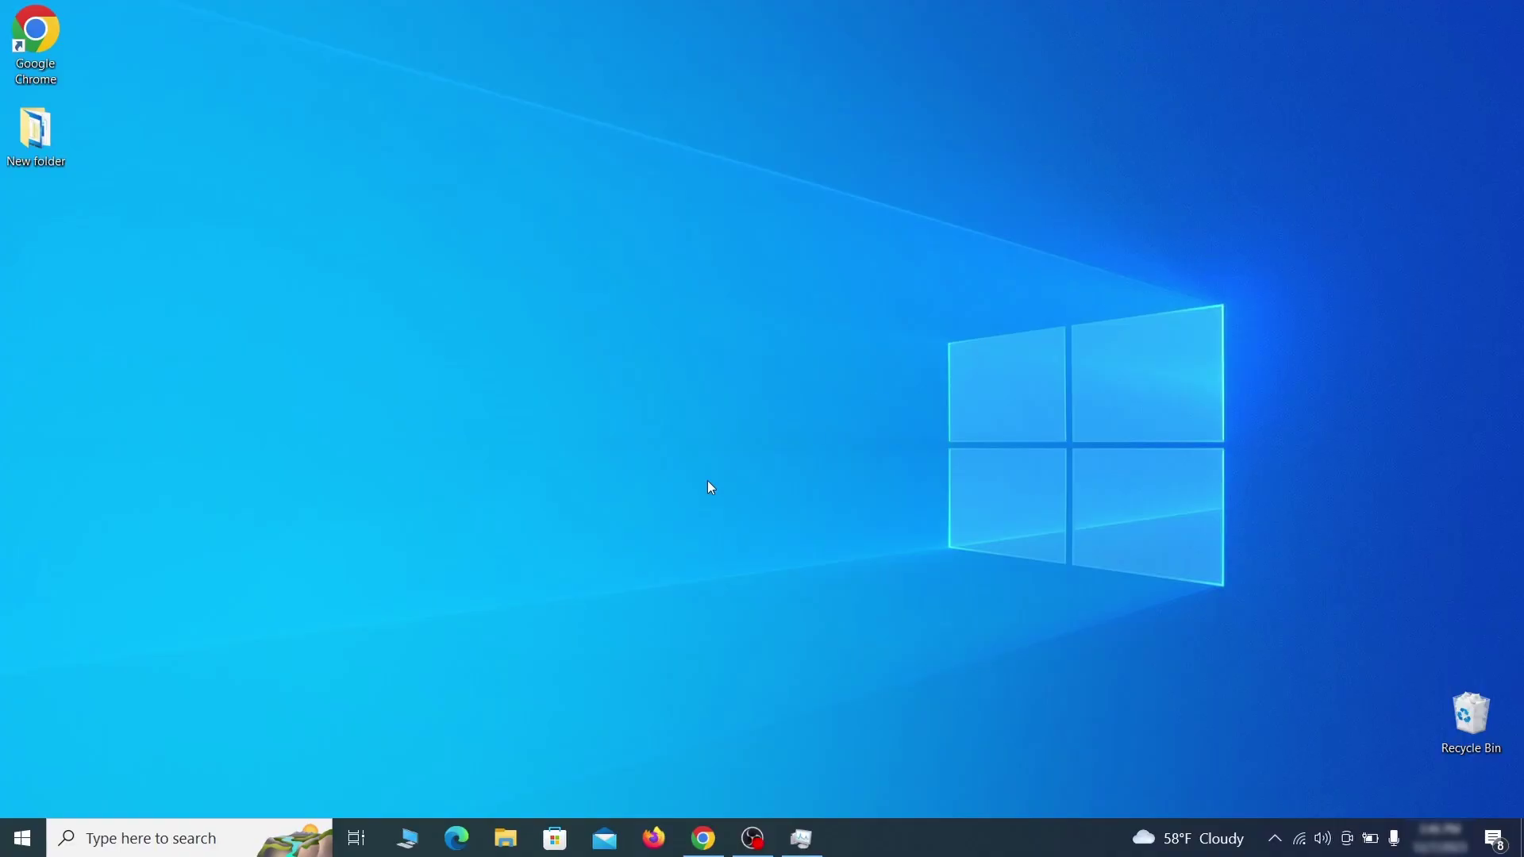
Open the Wi-Fi connection's Internet Protocol Version 4 (TCP/IPv4) properties.
left_click(22, 839)
type("view network connections")
key("Return")
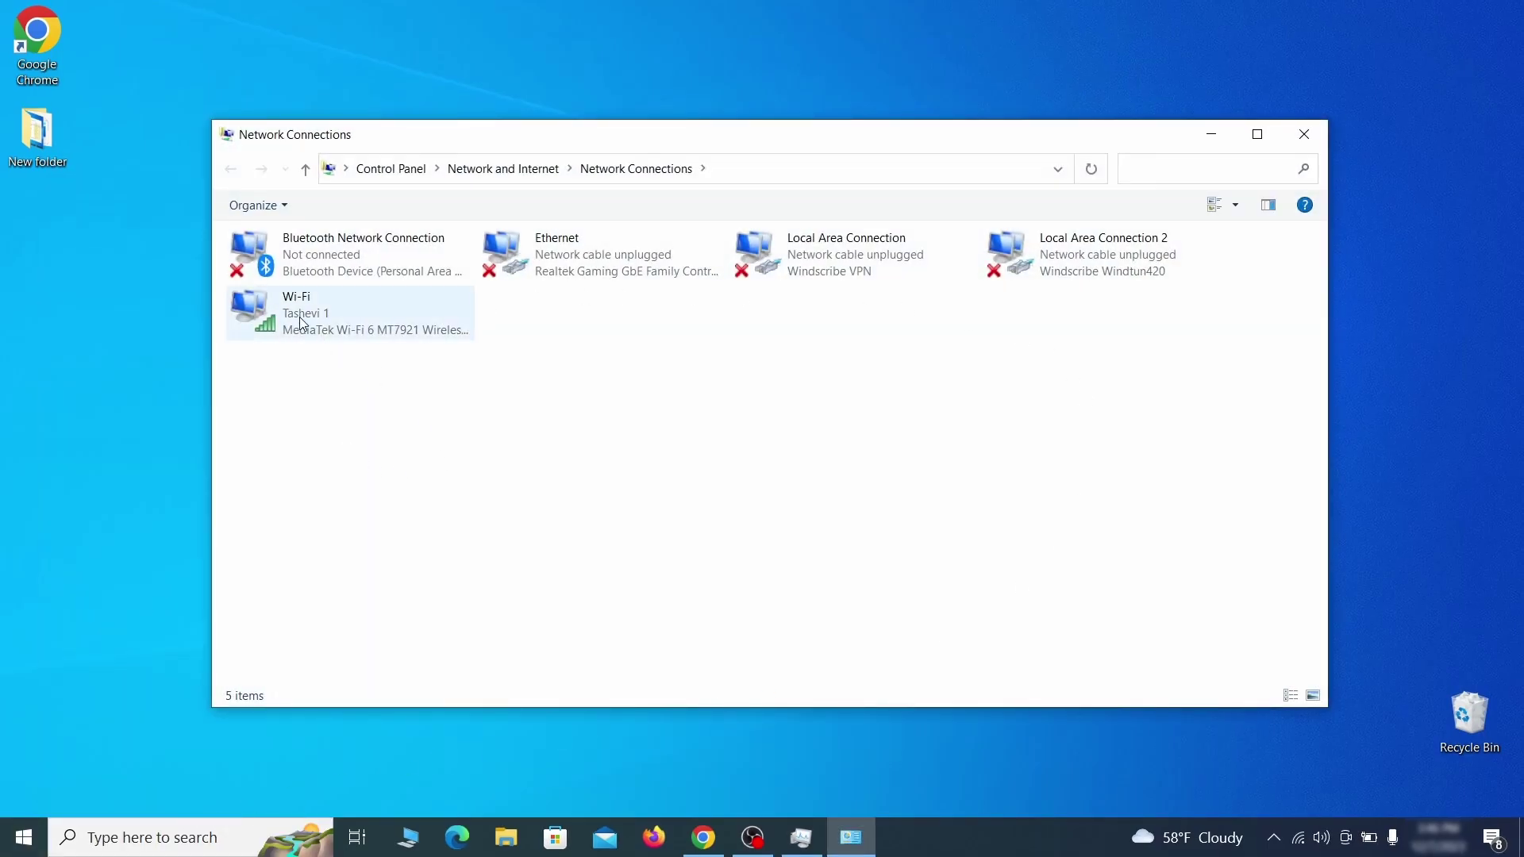
left_click(278, 309)
right_click(325, 329)
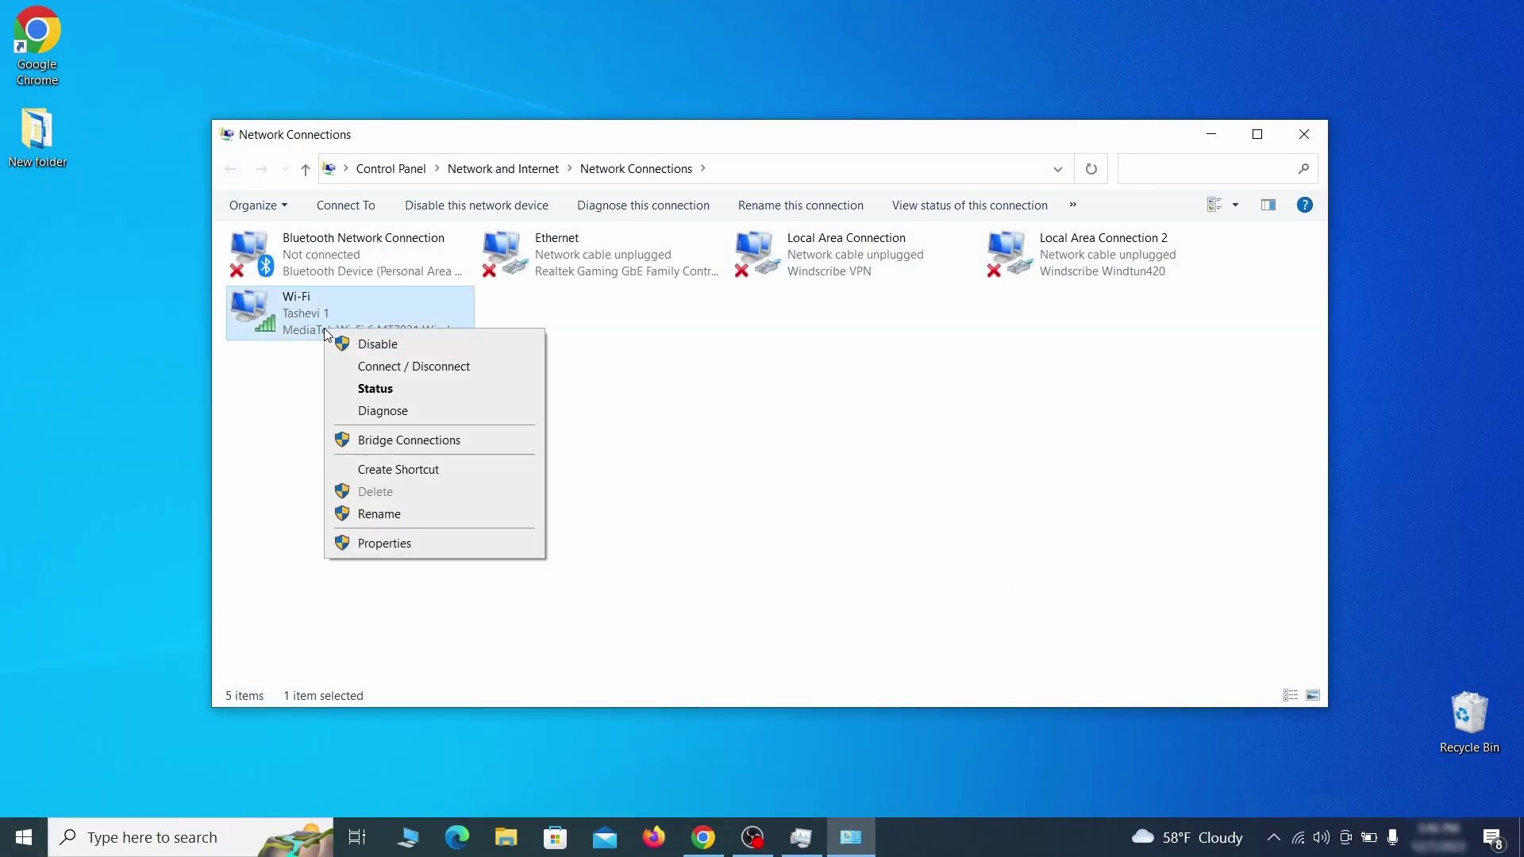
left_click(412, 545)
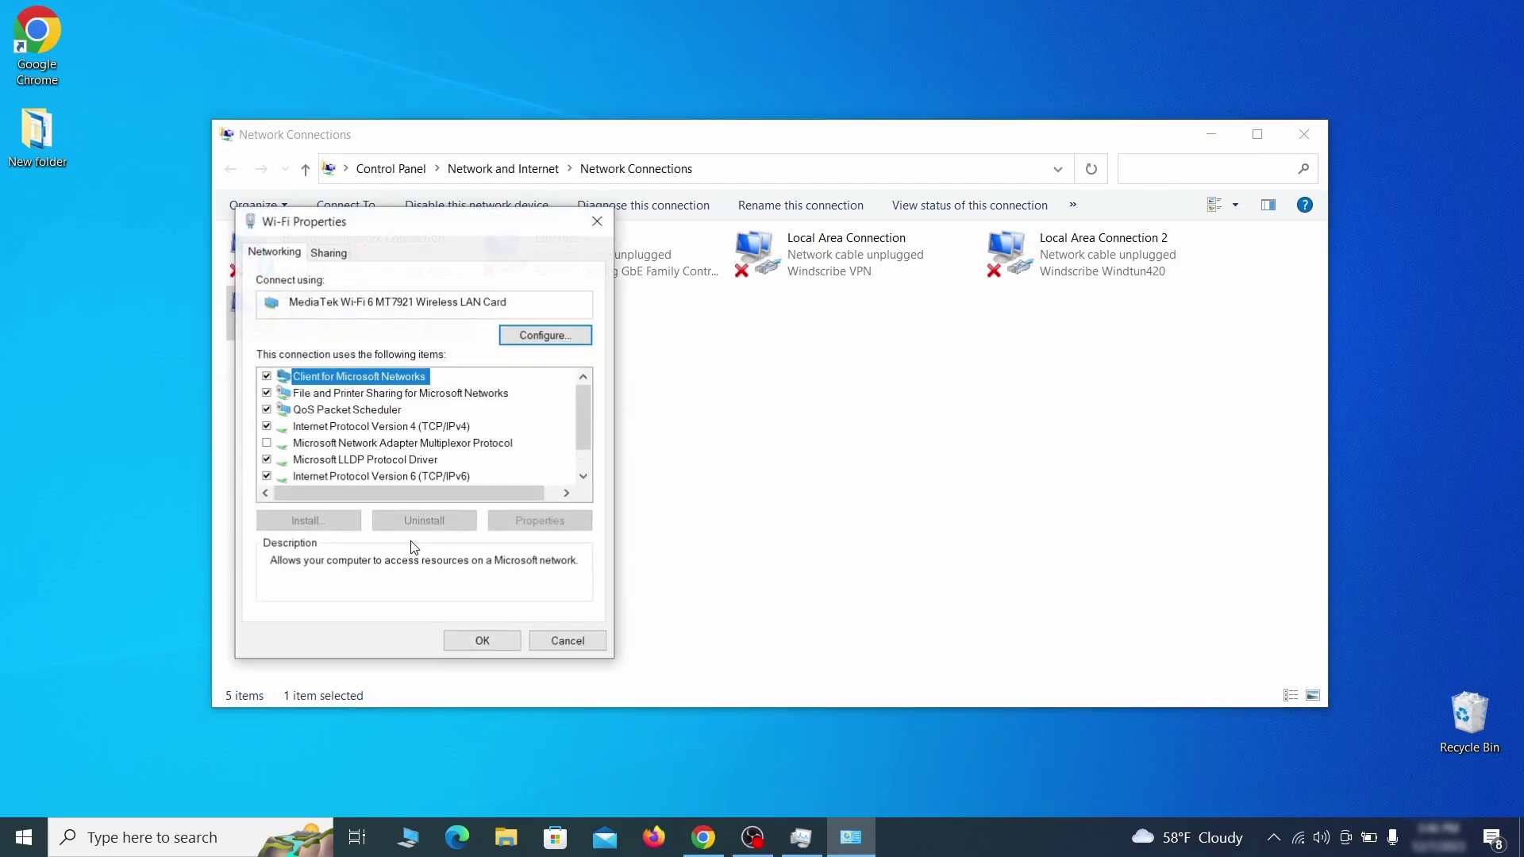
left_click(398, 430)
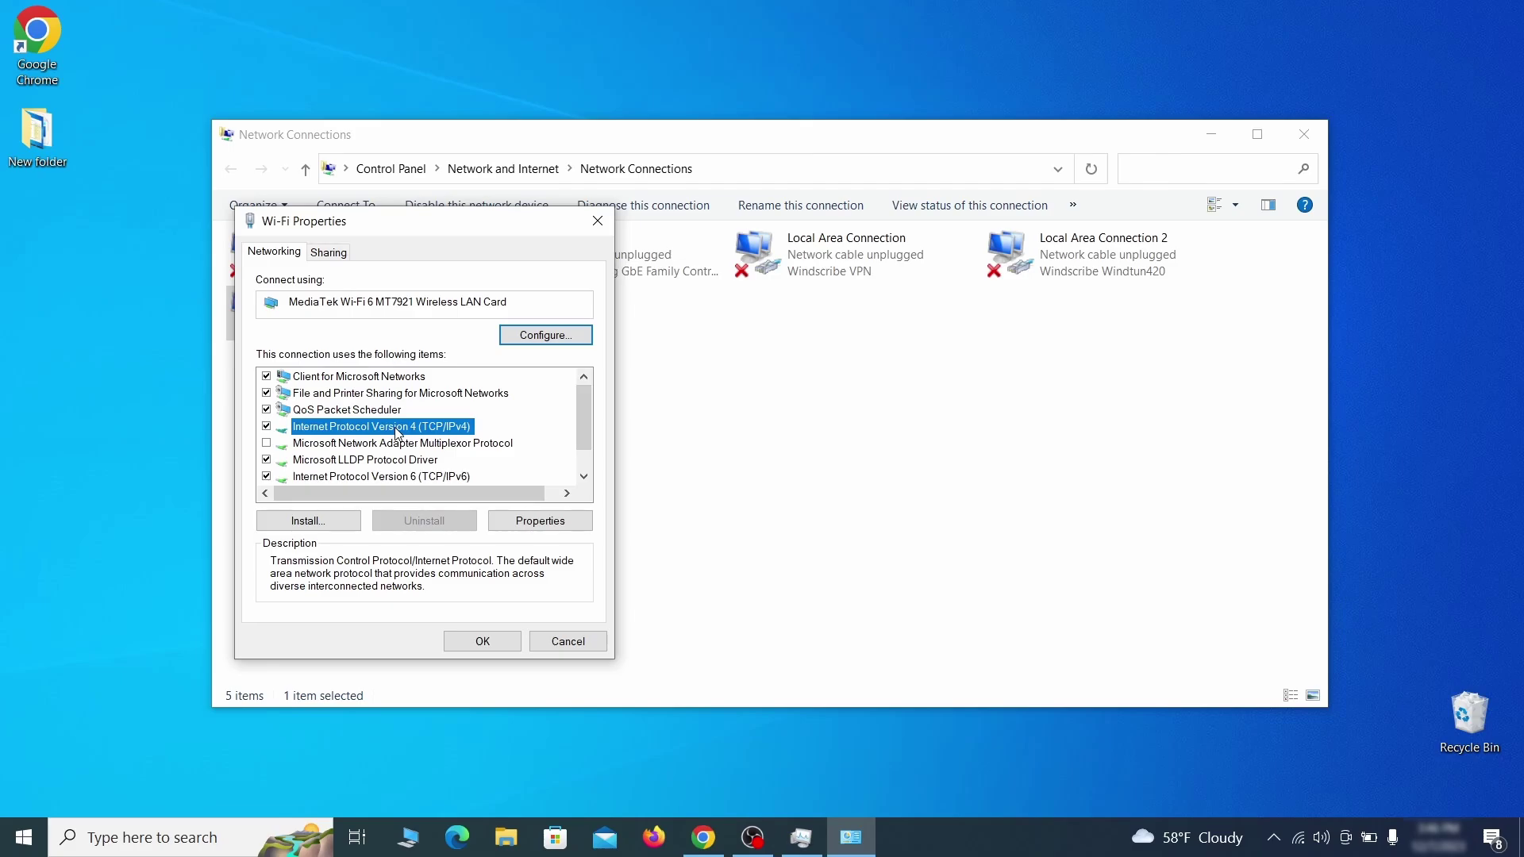
left_click(540, 521)
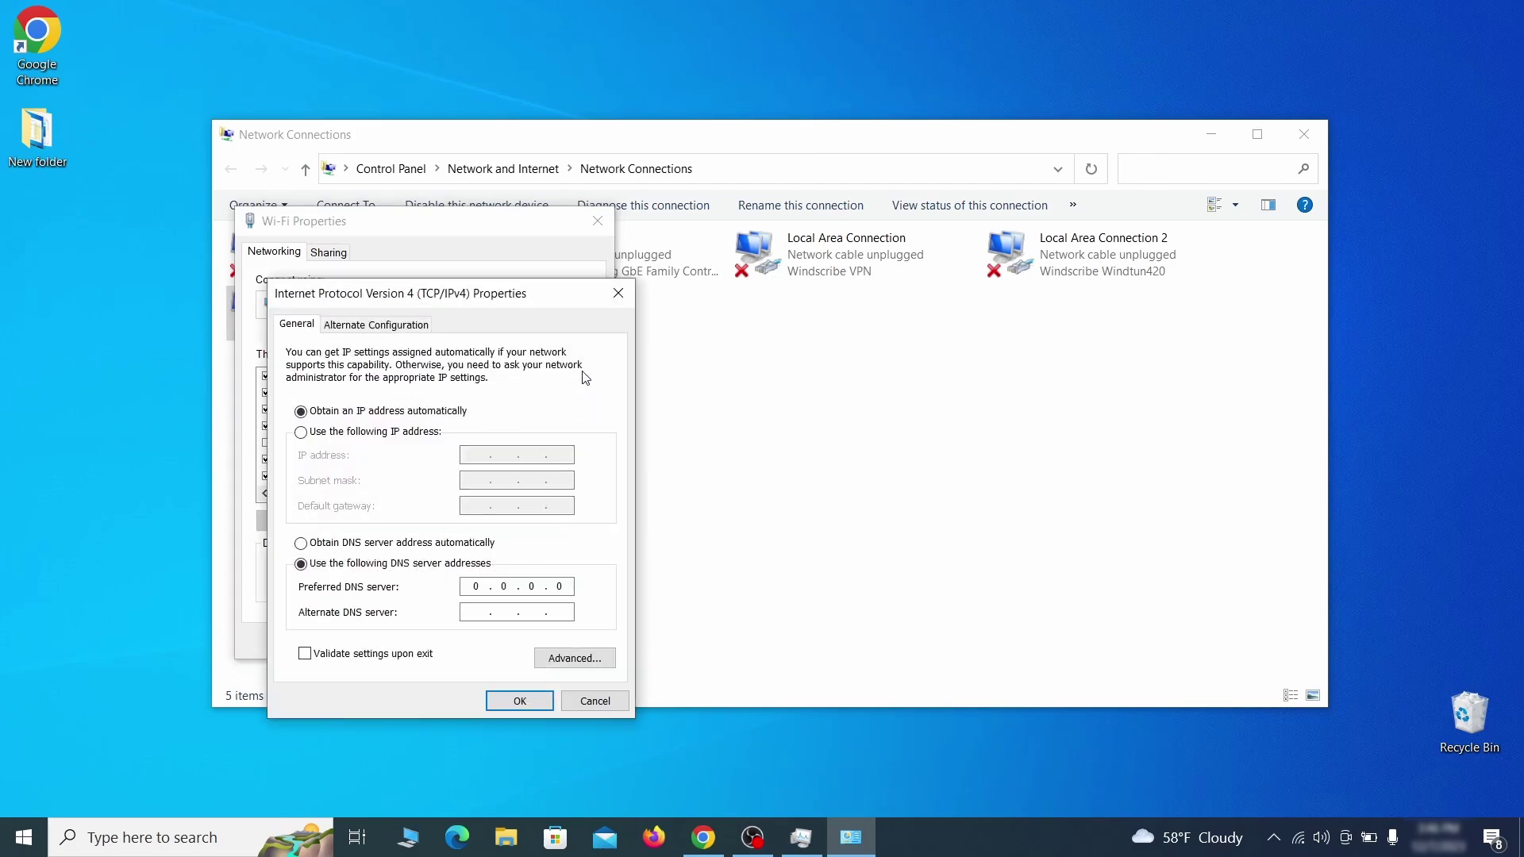
left_click_drag(543, 291, 770, 231)
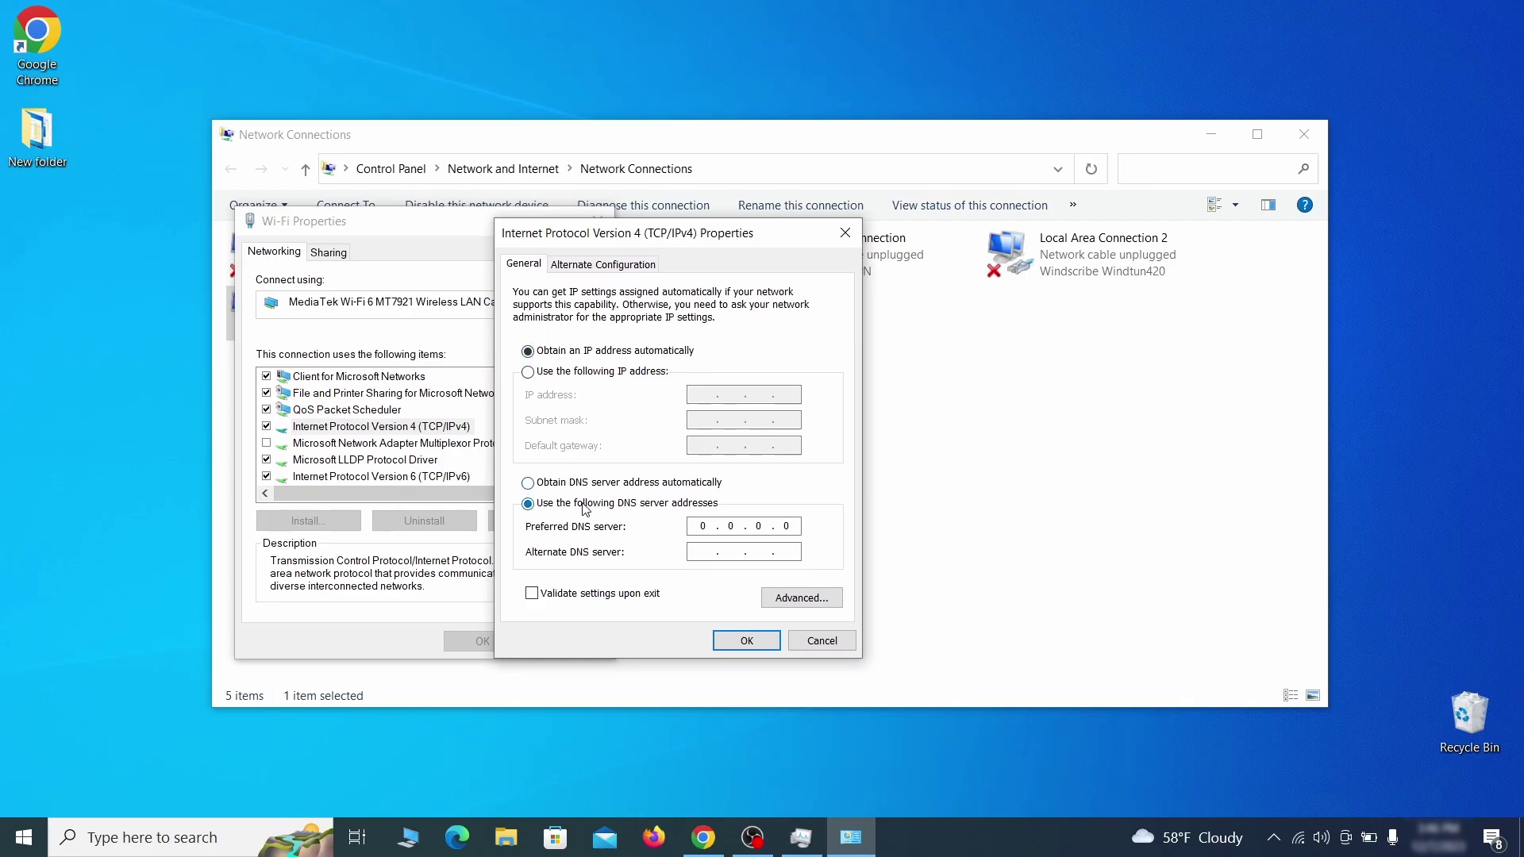
Remove the 0.0.0.0 DNS server in the advanced settings and confirm all the dialogs.
left_click(823, 608)
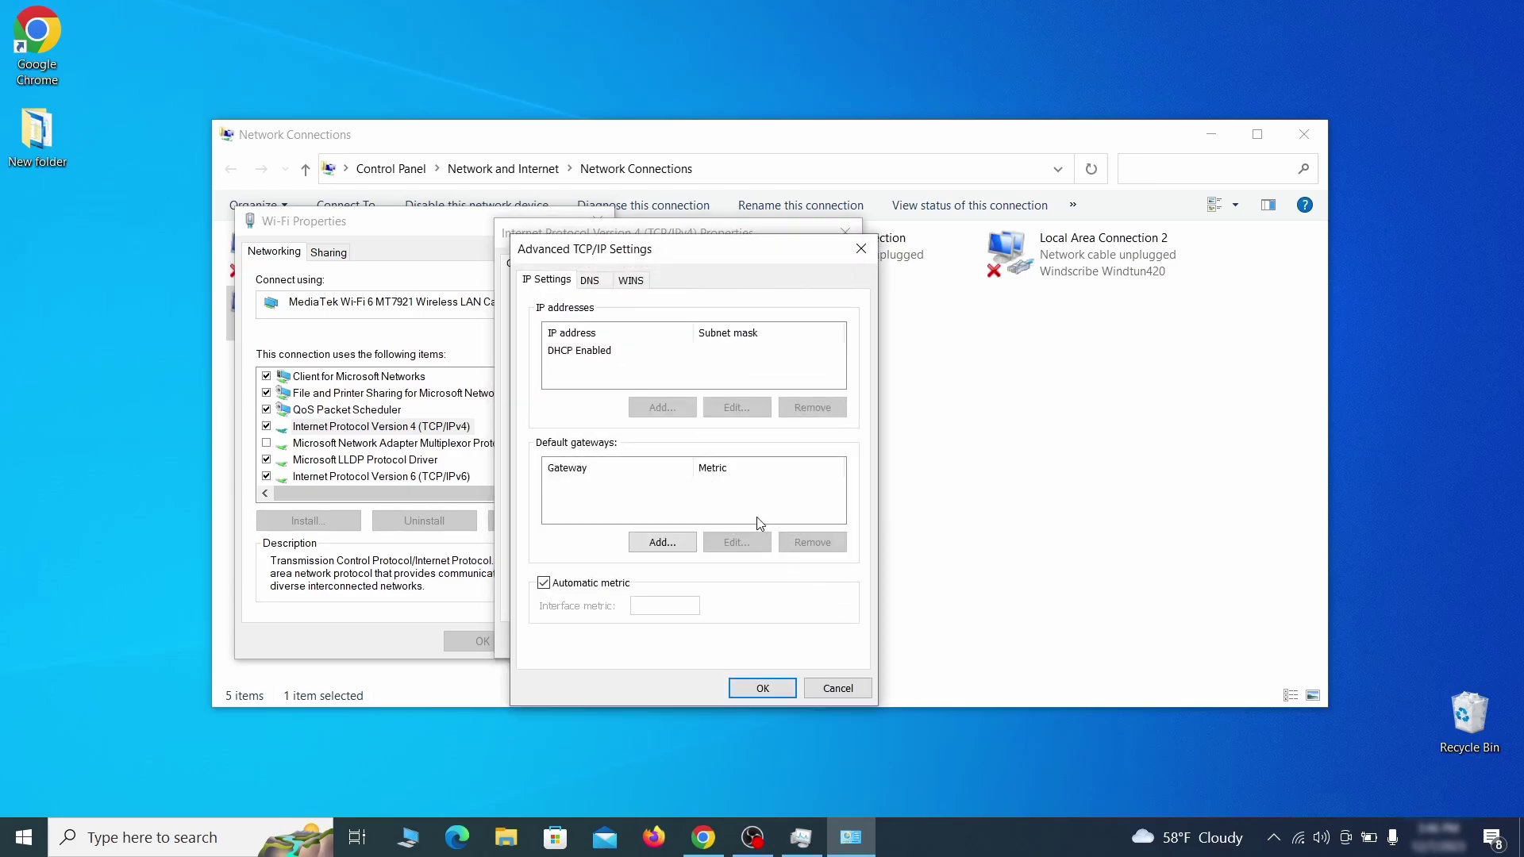
left_click(596, 282)
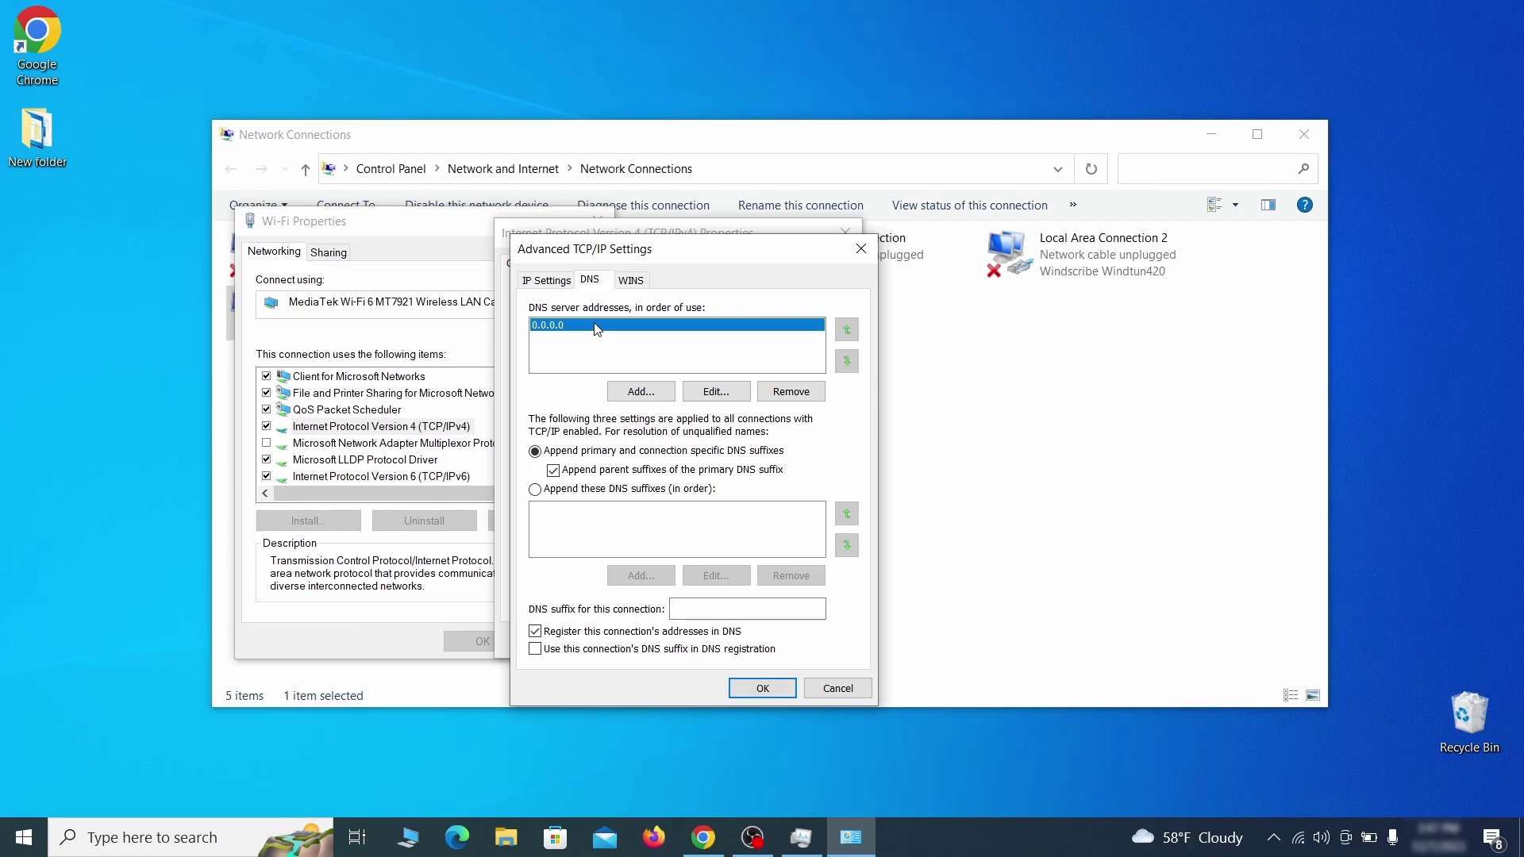
left_click(806, 393)
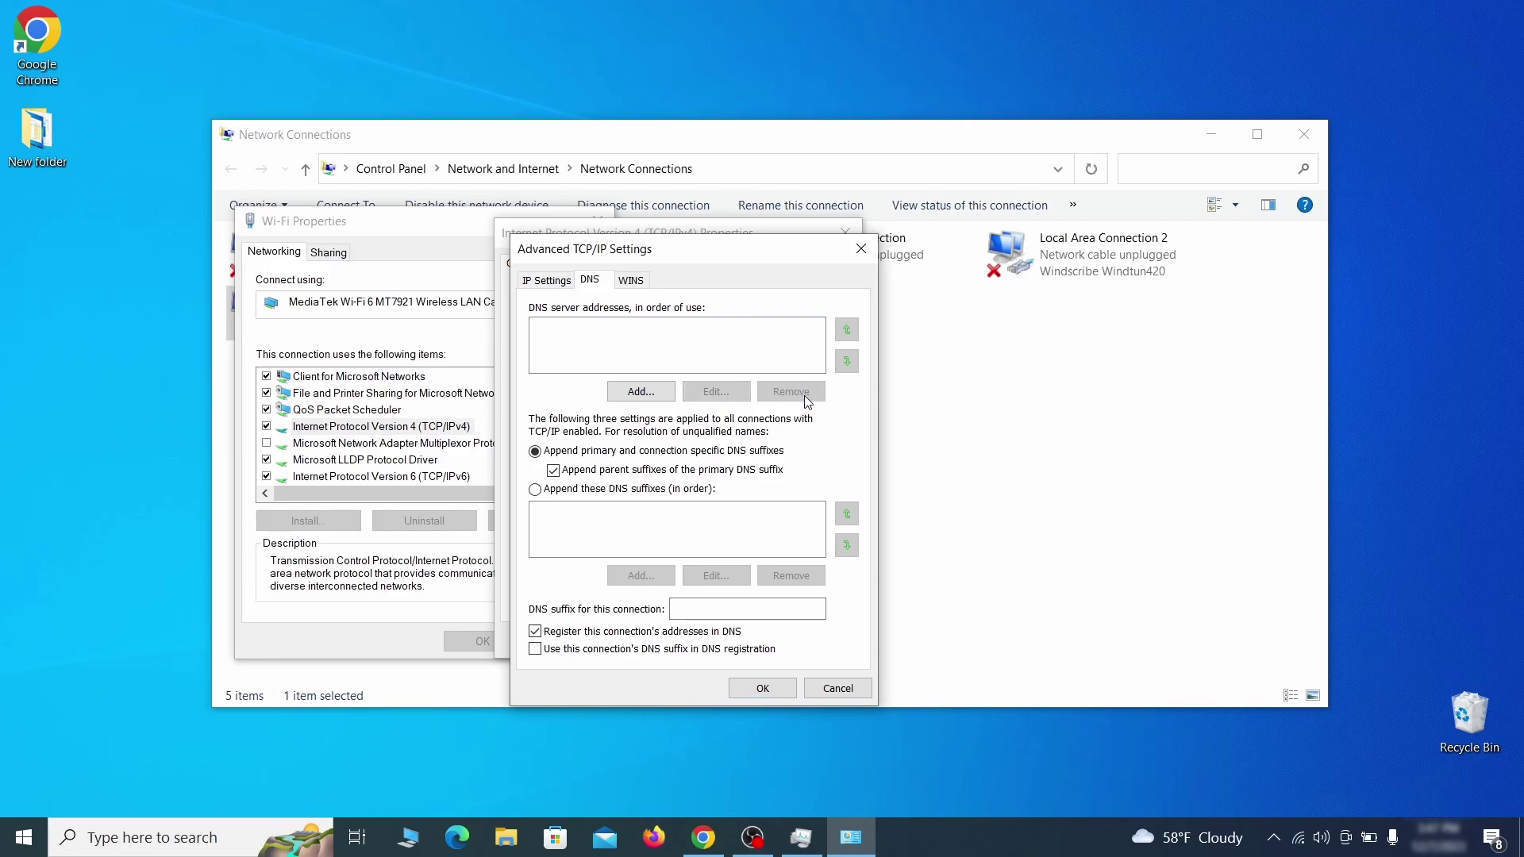
left_click(772, 692)
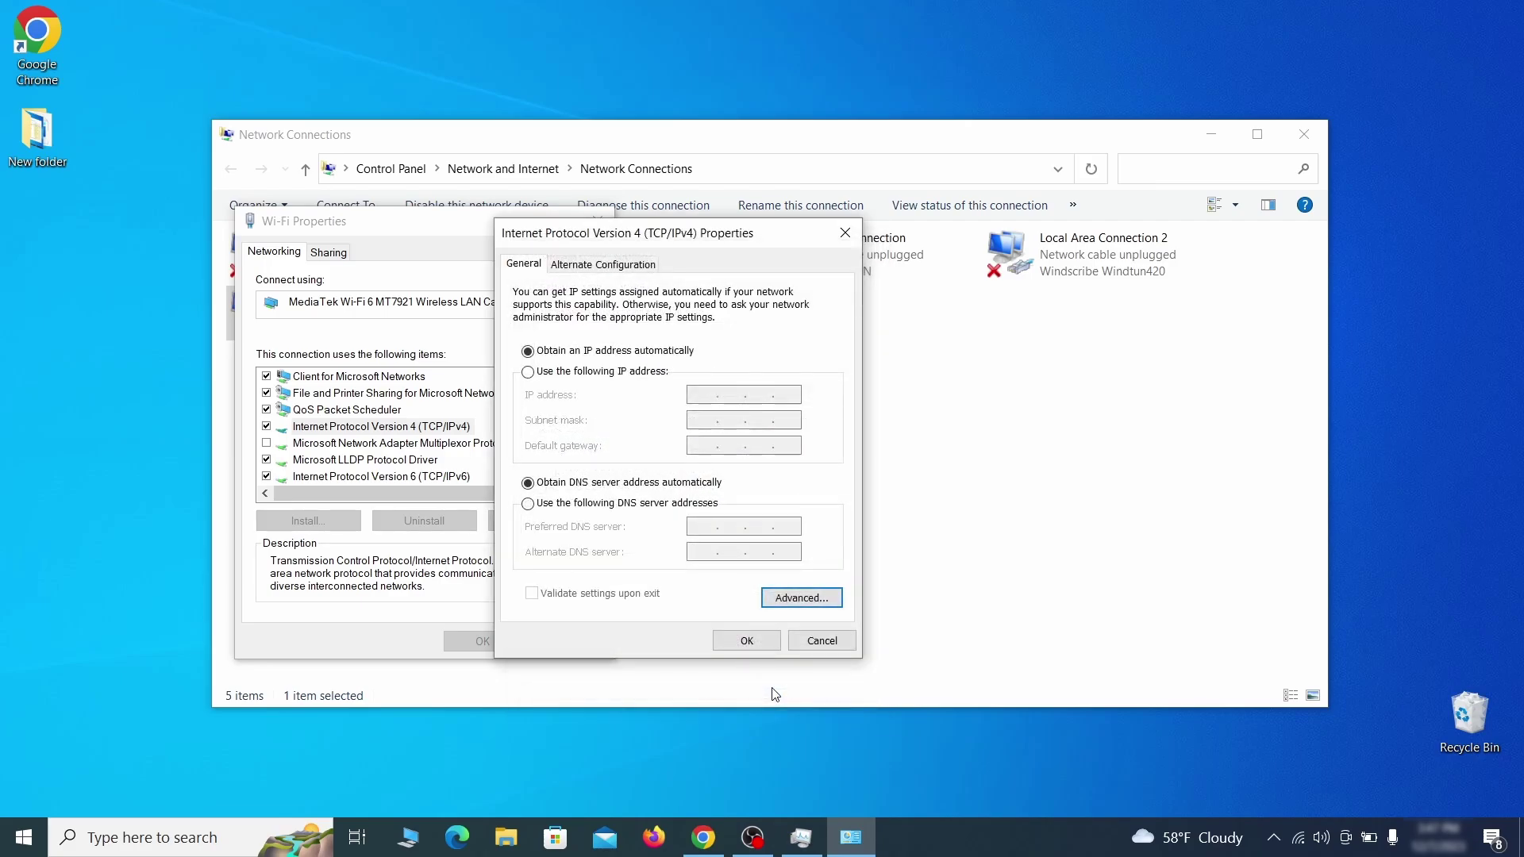
left_click(744, 640)
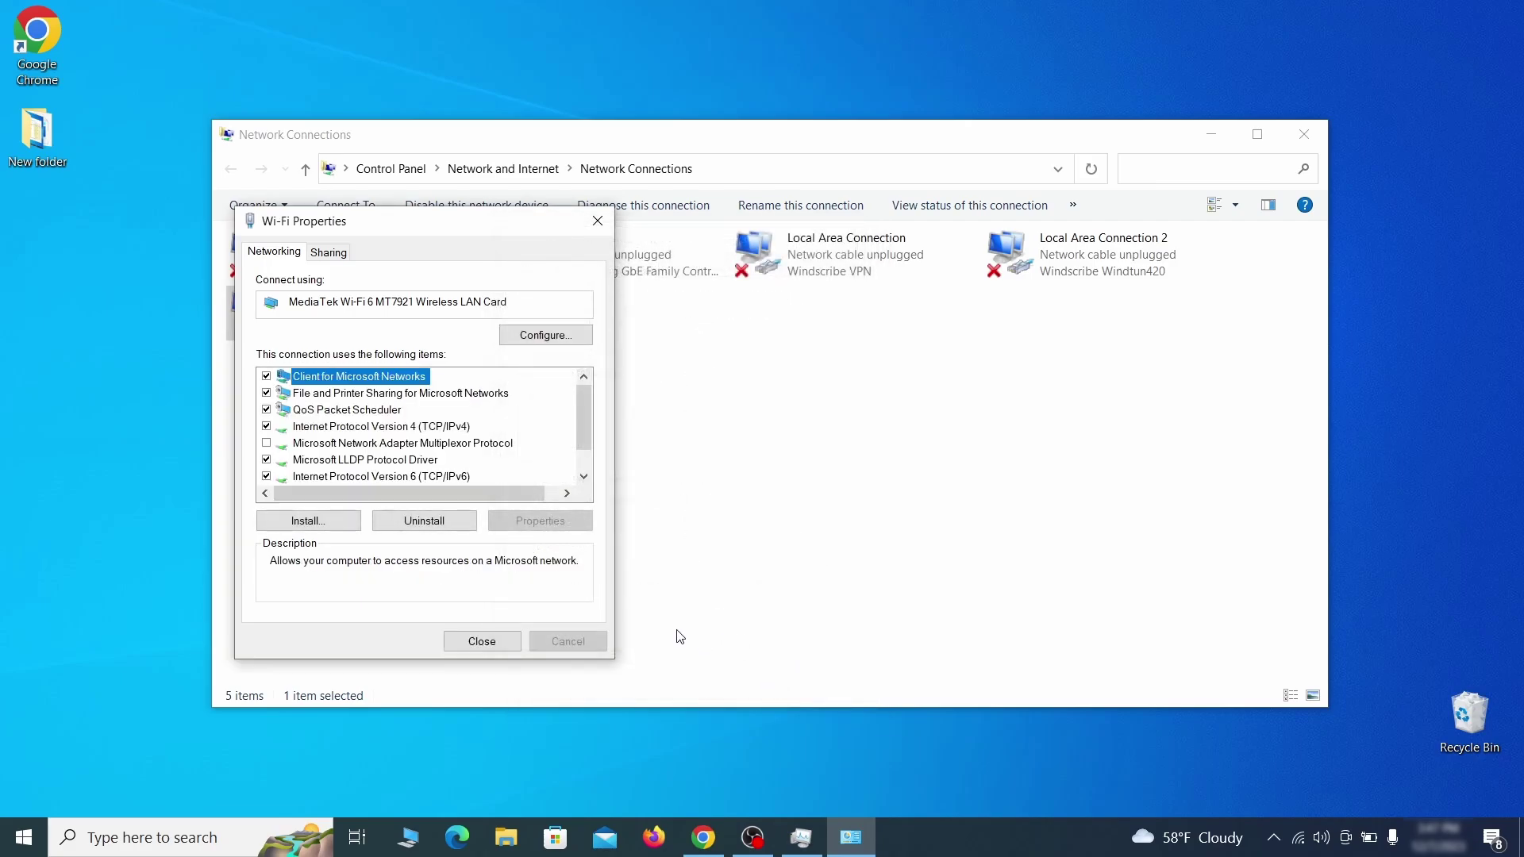
left_click(503, 642)
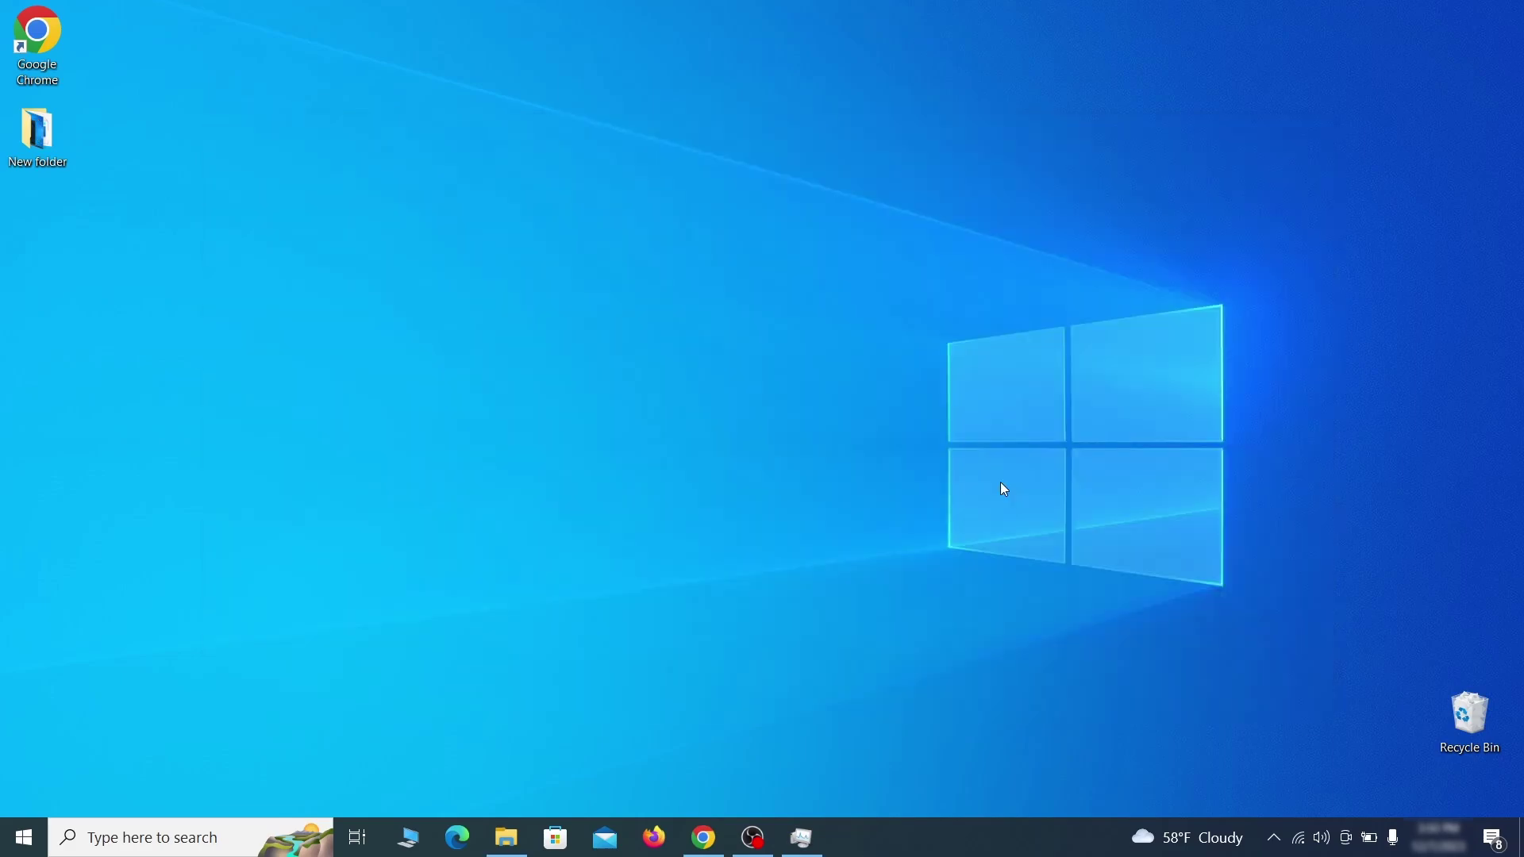
Find the hosts file by its pasted path and open it in Notepad.
key("super")
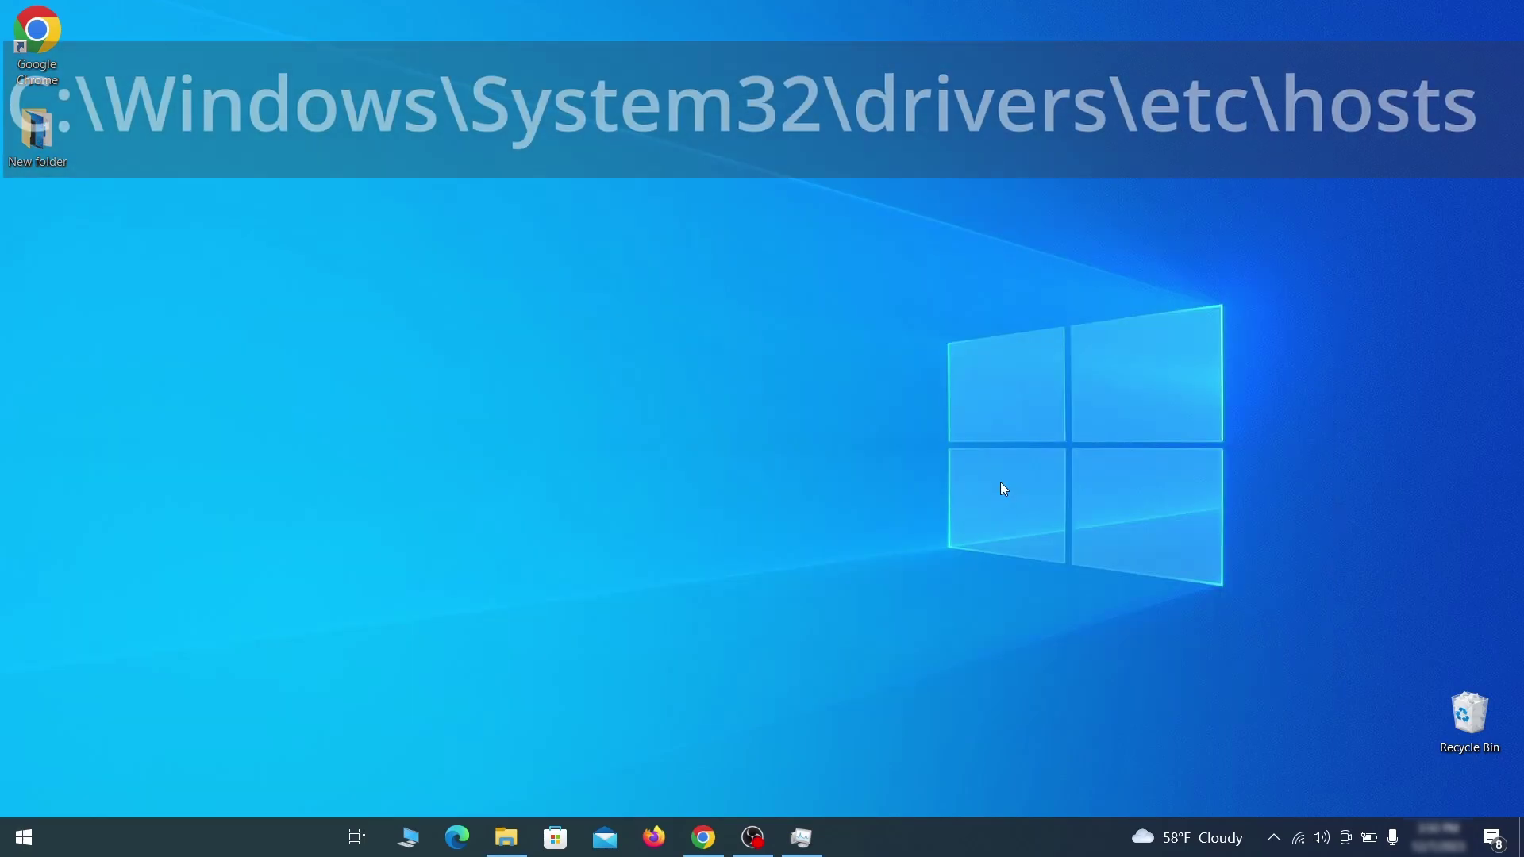
type("C:\\Windows\\System32\\drivers\\etc\\hosts")
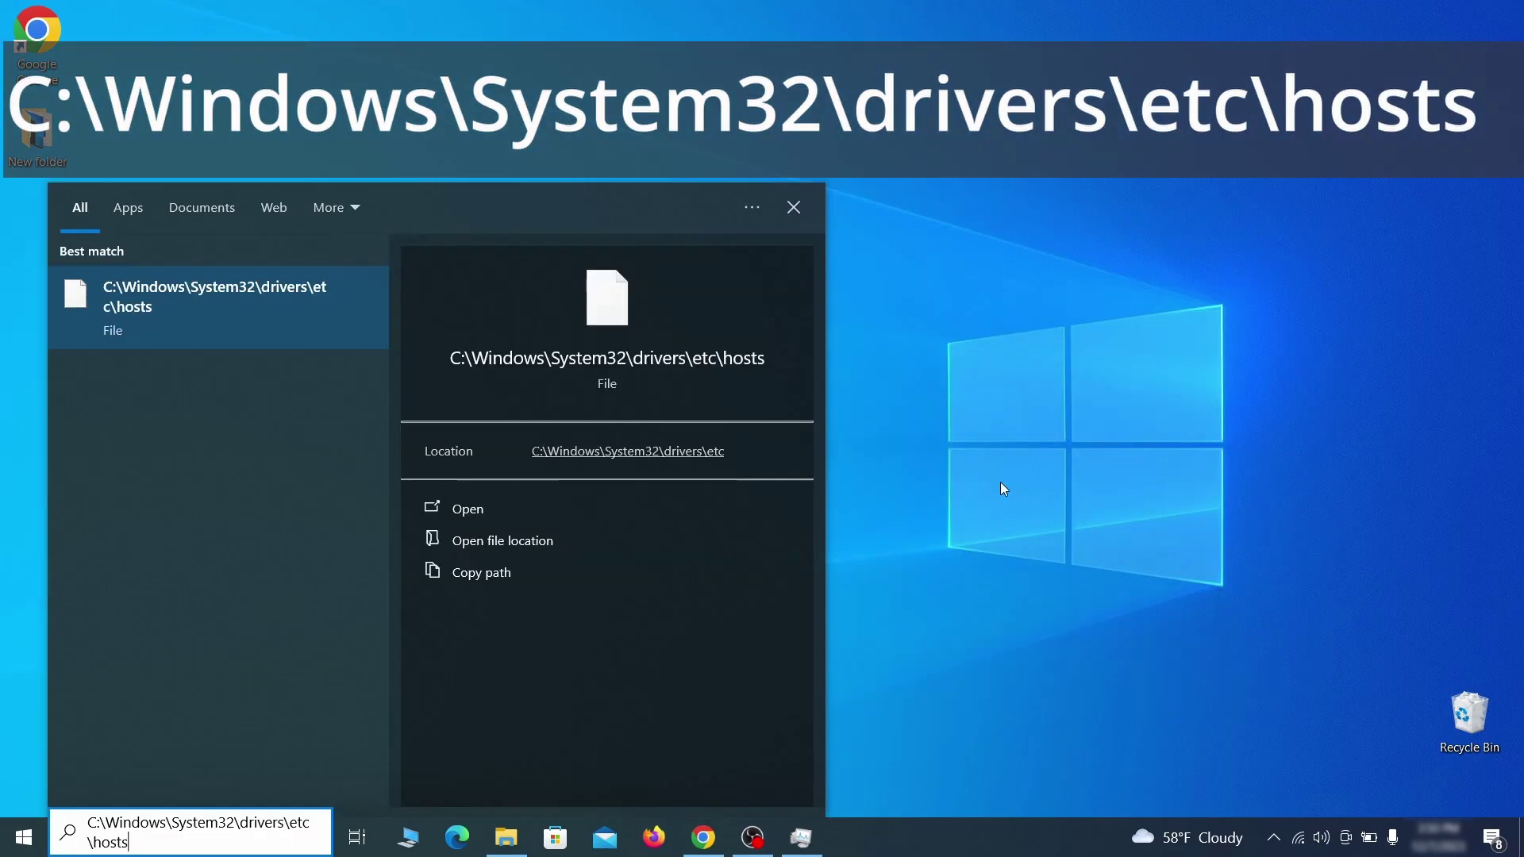
key("Return")
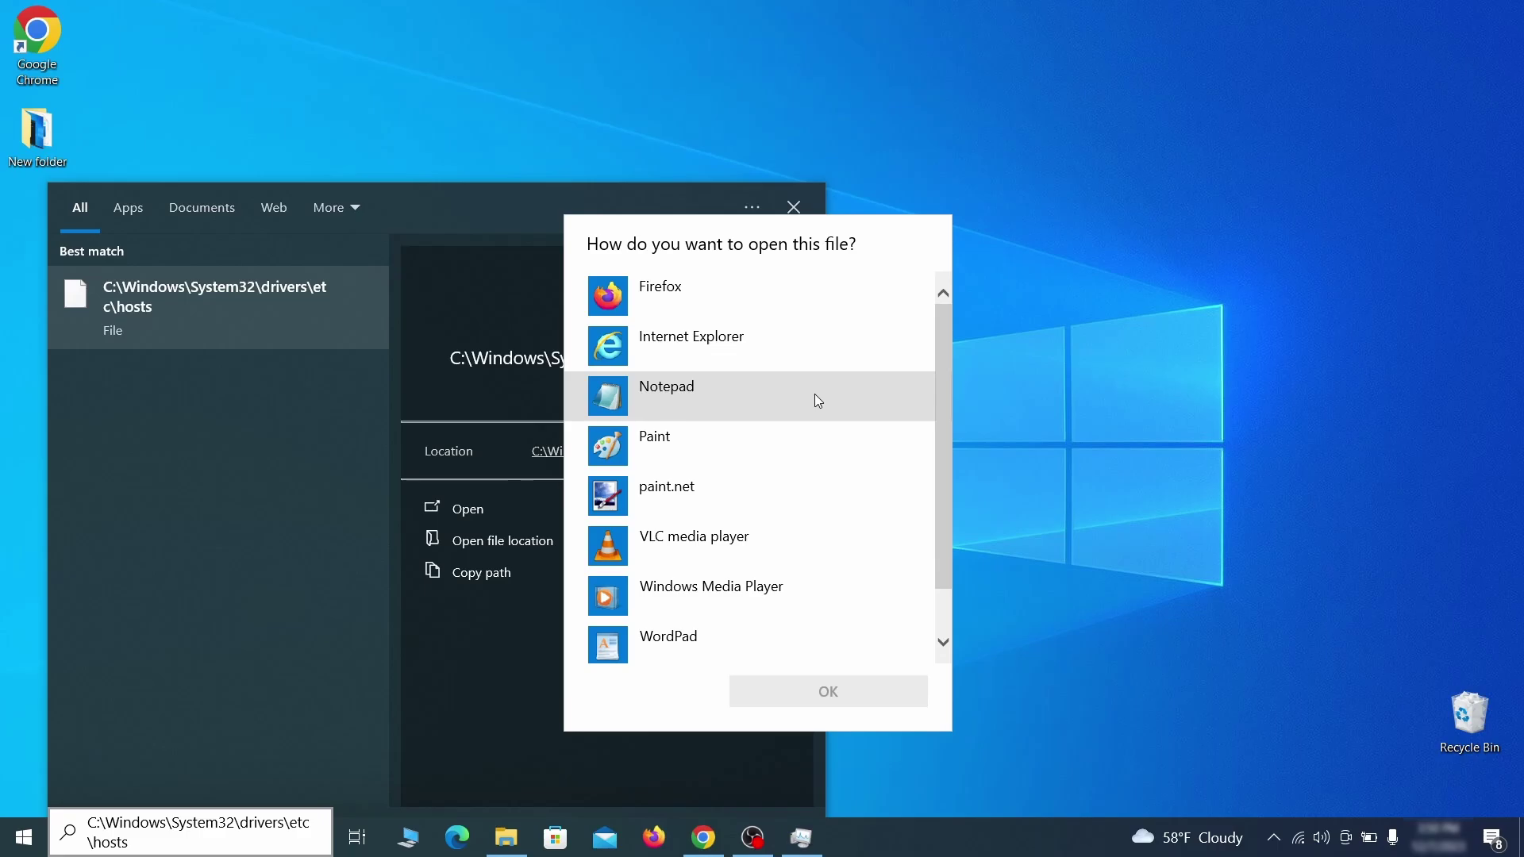
double_click(818, 400)
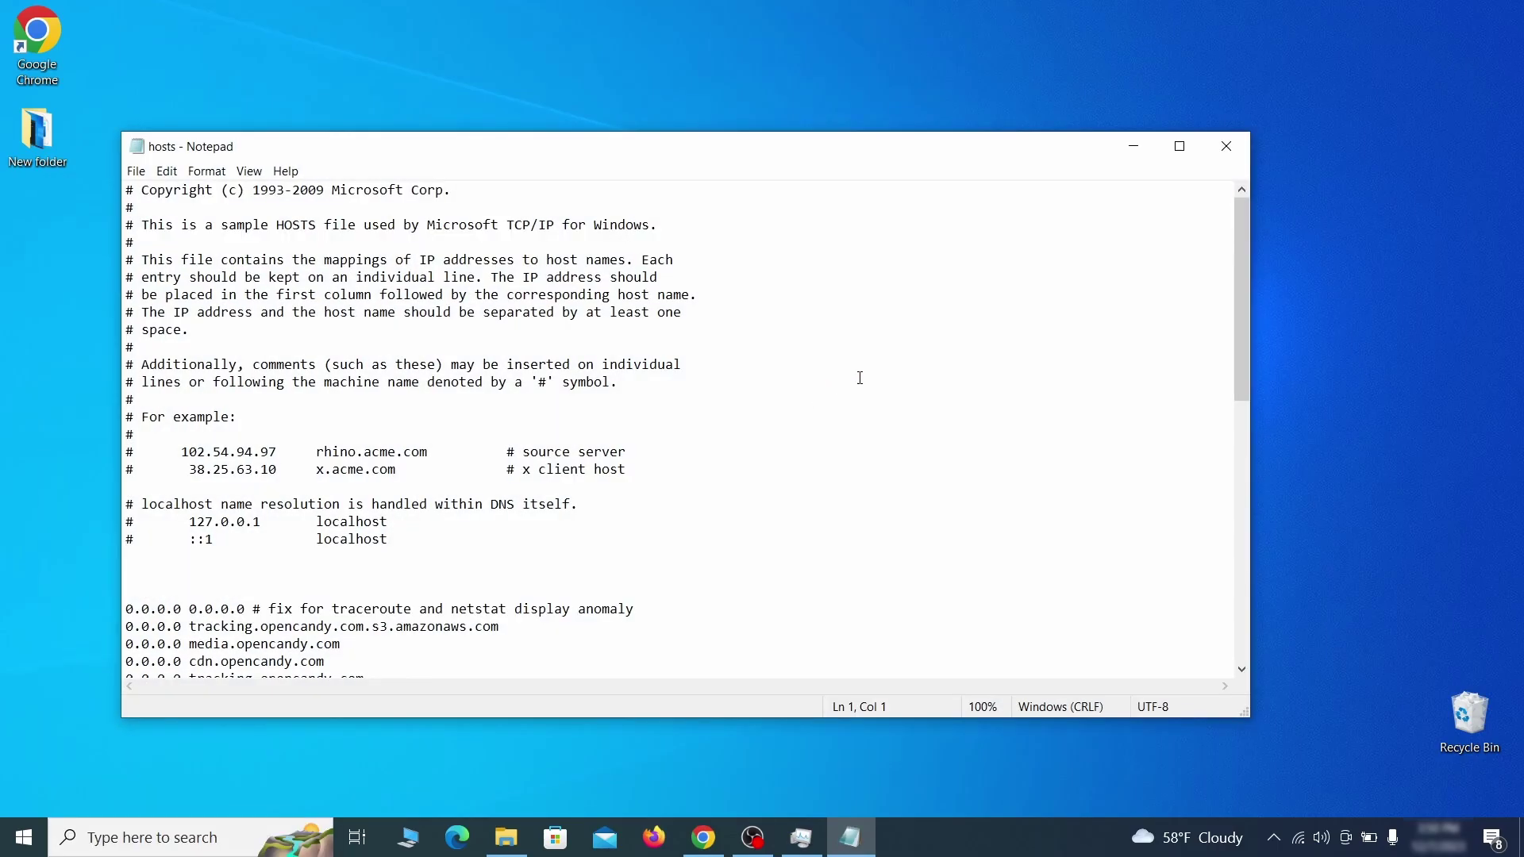
Delete all the 0.0.0.0 blocking lines and save the hosts file.
scroll(873, 373, "down", 3)
left_click(137, 454)
left_click_drag(128, 452, 387, 639)
scroll(410, 536, "down", 1)
scroll(436, 523, "down", 8)
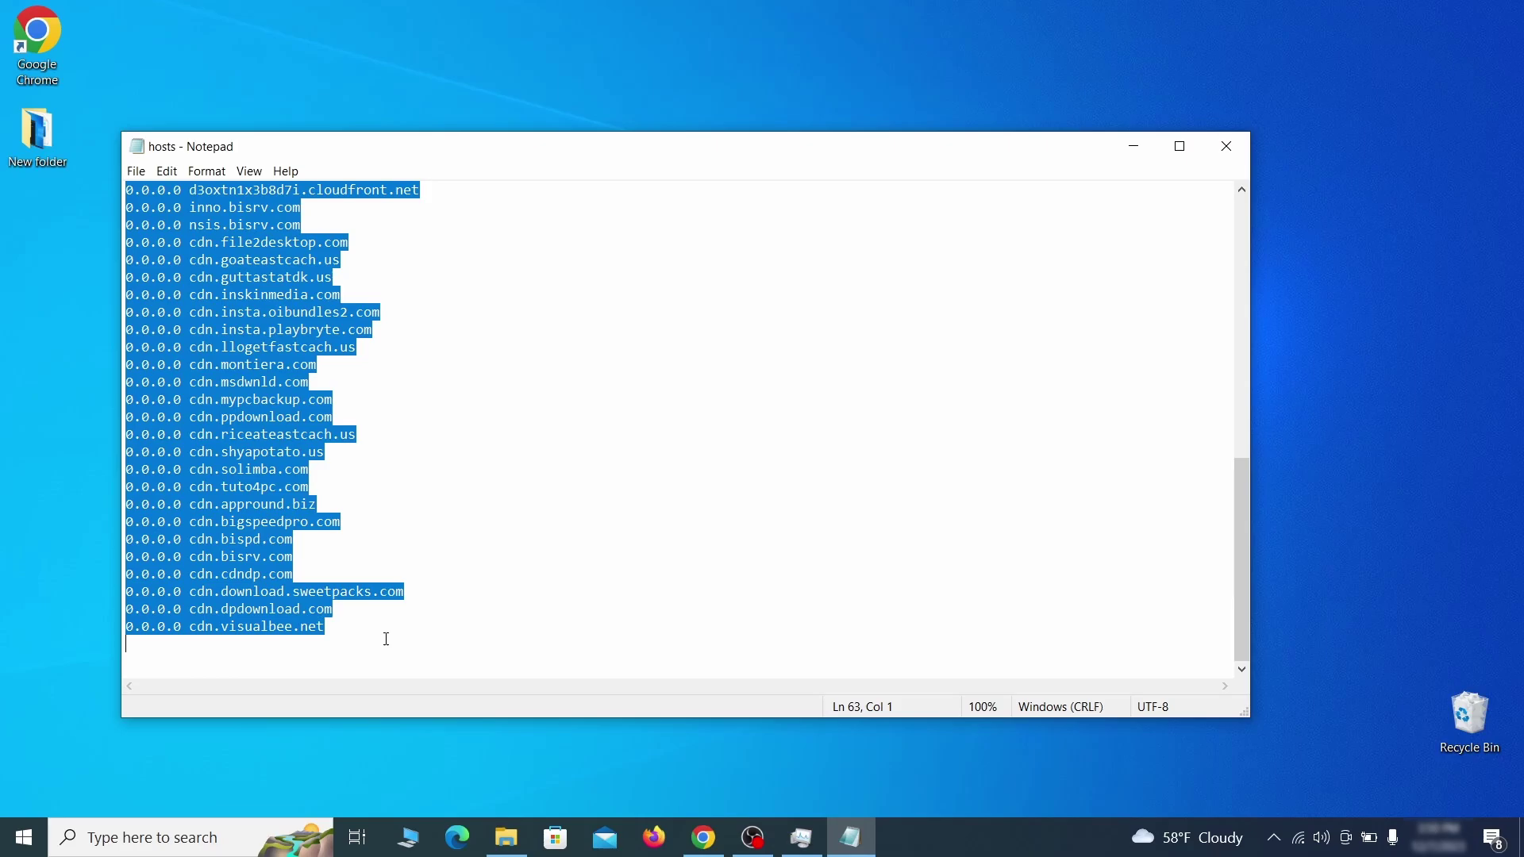
key("Delete")
left_click(135, 171)
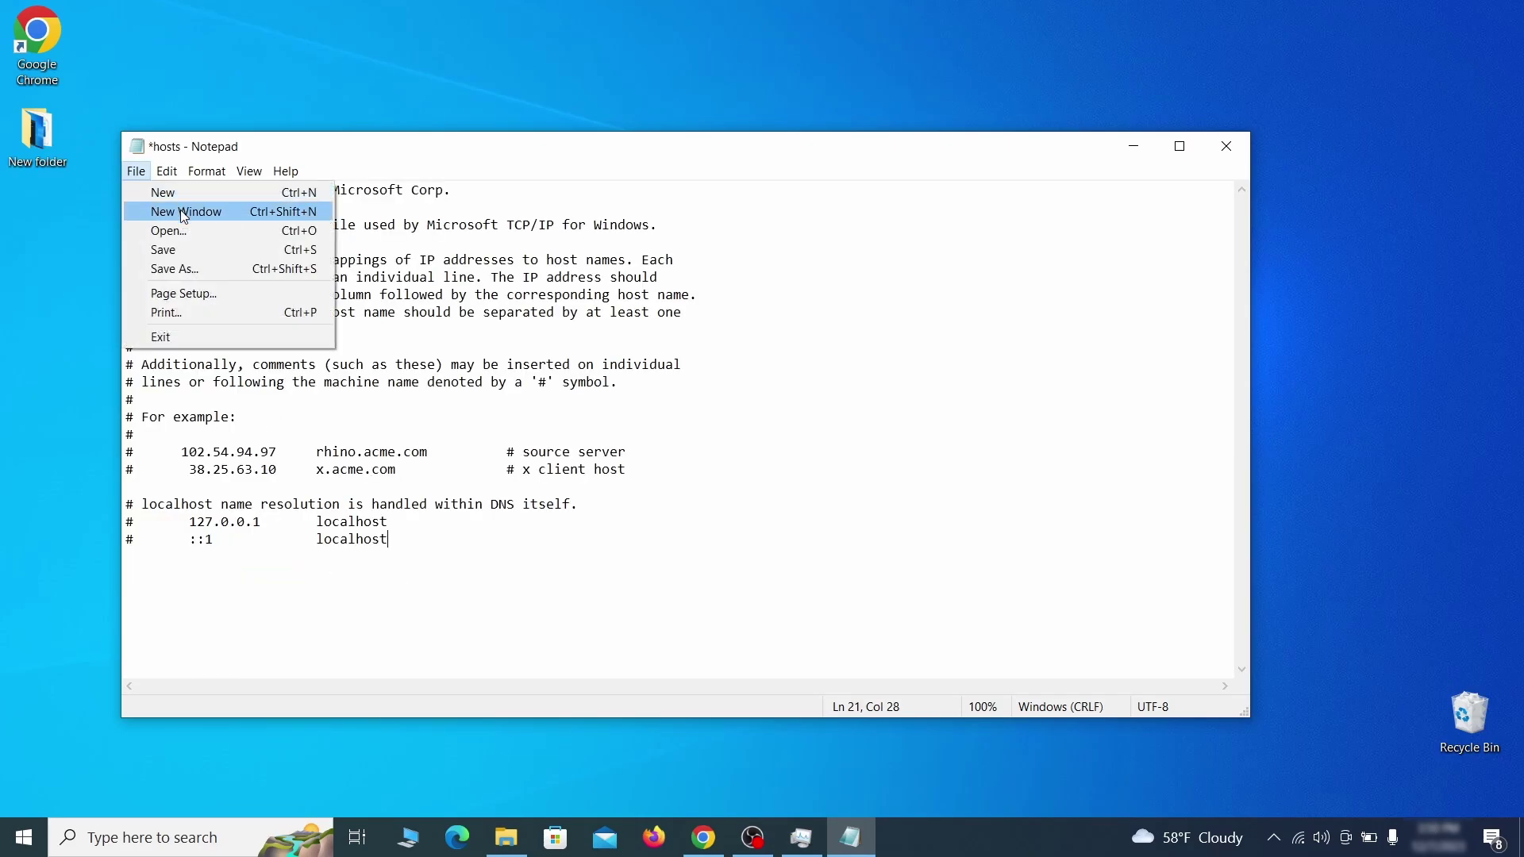
left_click(197, 248)
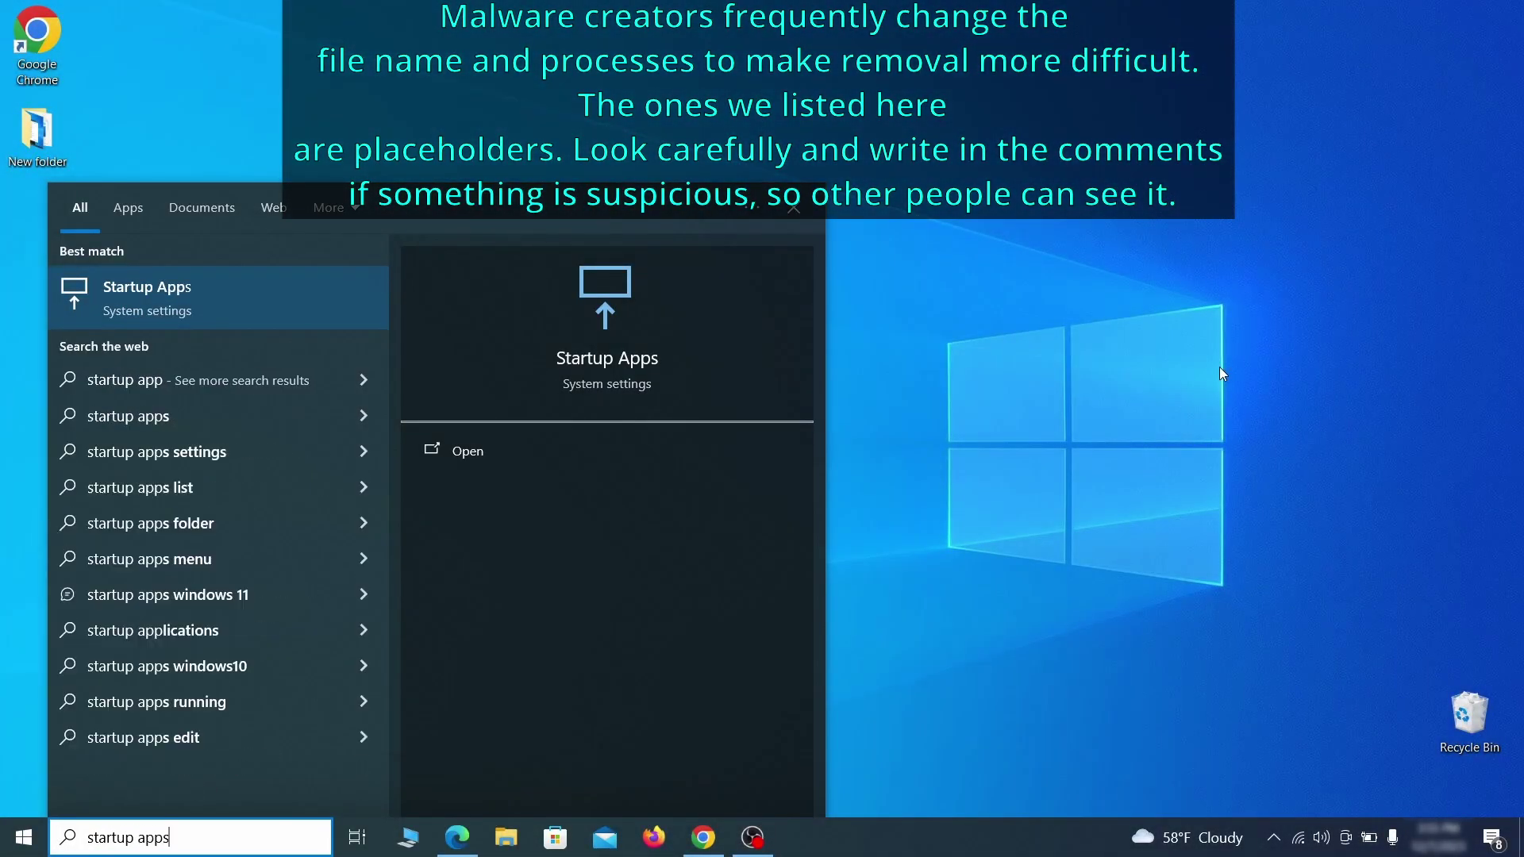
In Startup Apps, switch Example Malware App to Off.
key("Return")
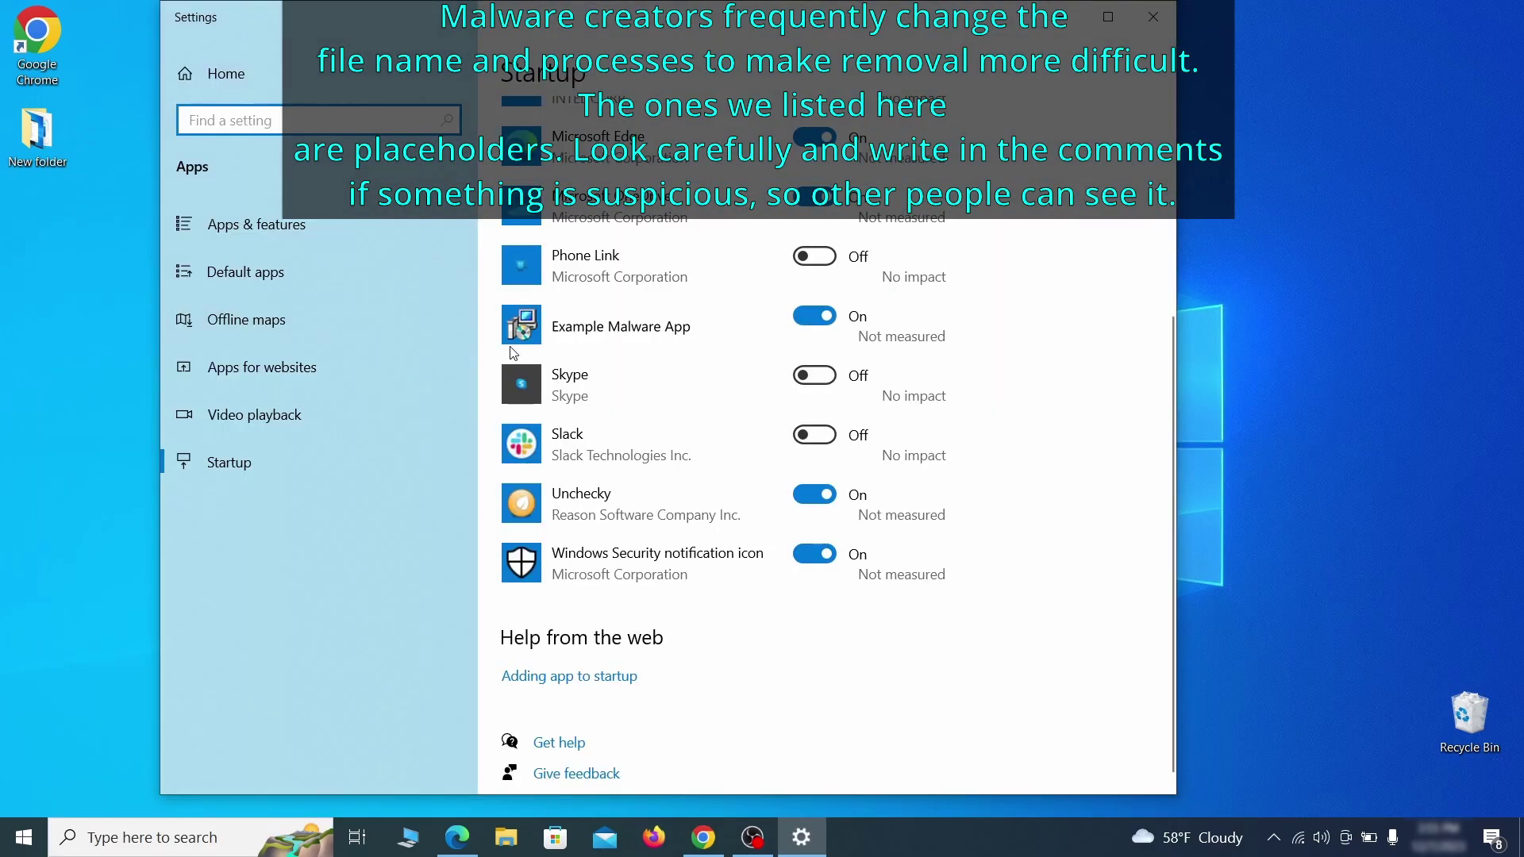
left_click(817, 330)
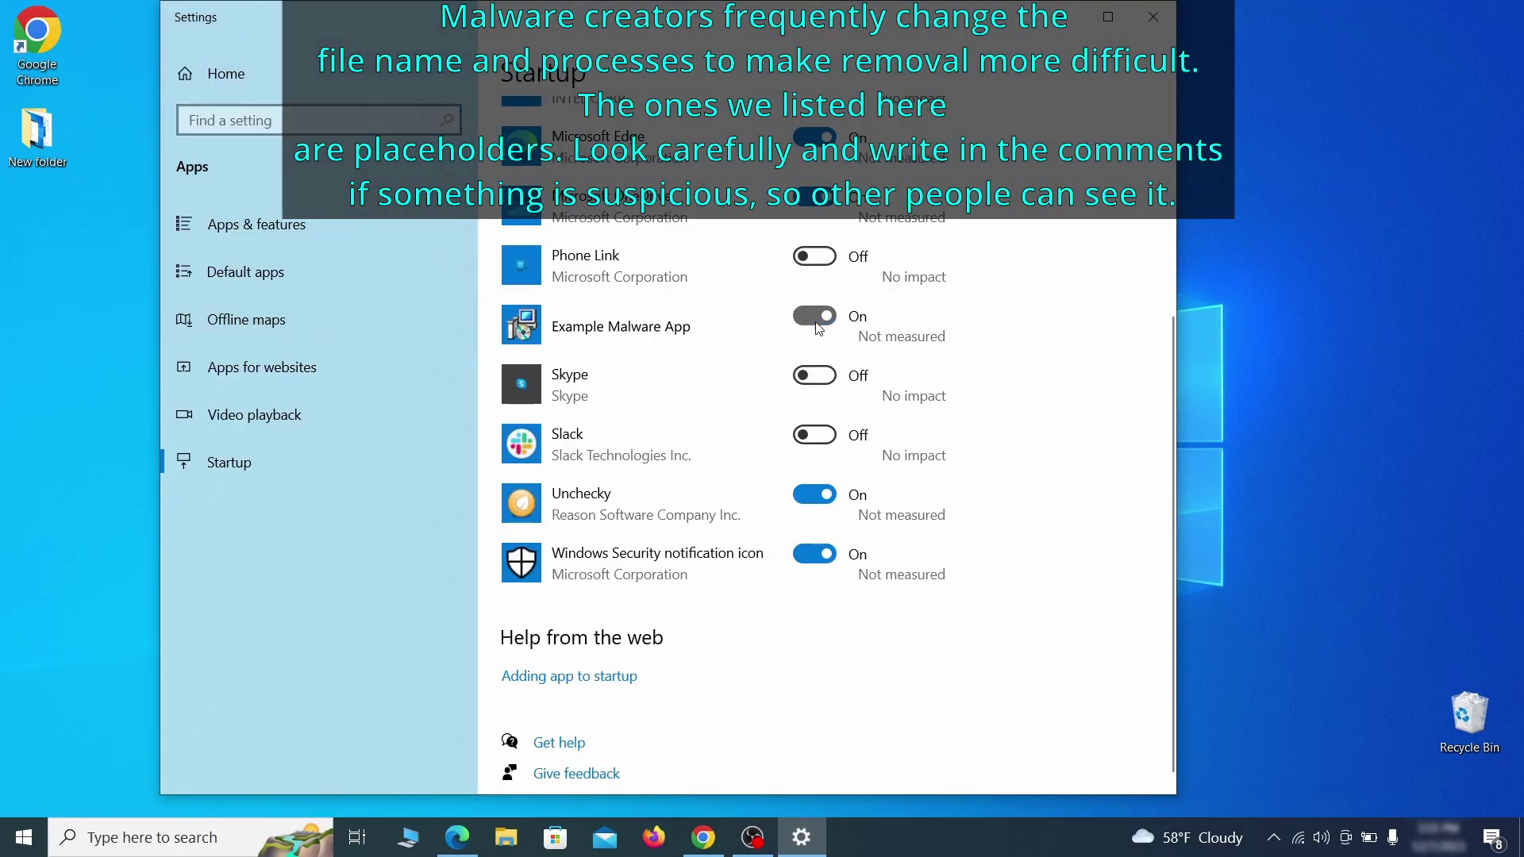
Close Settings, launch Task Scheduler and select the Example Malware App task in the Library.
left_click(1165, 19)
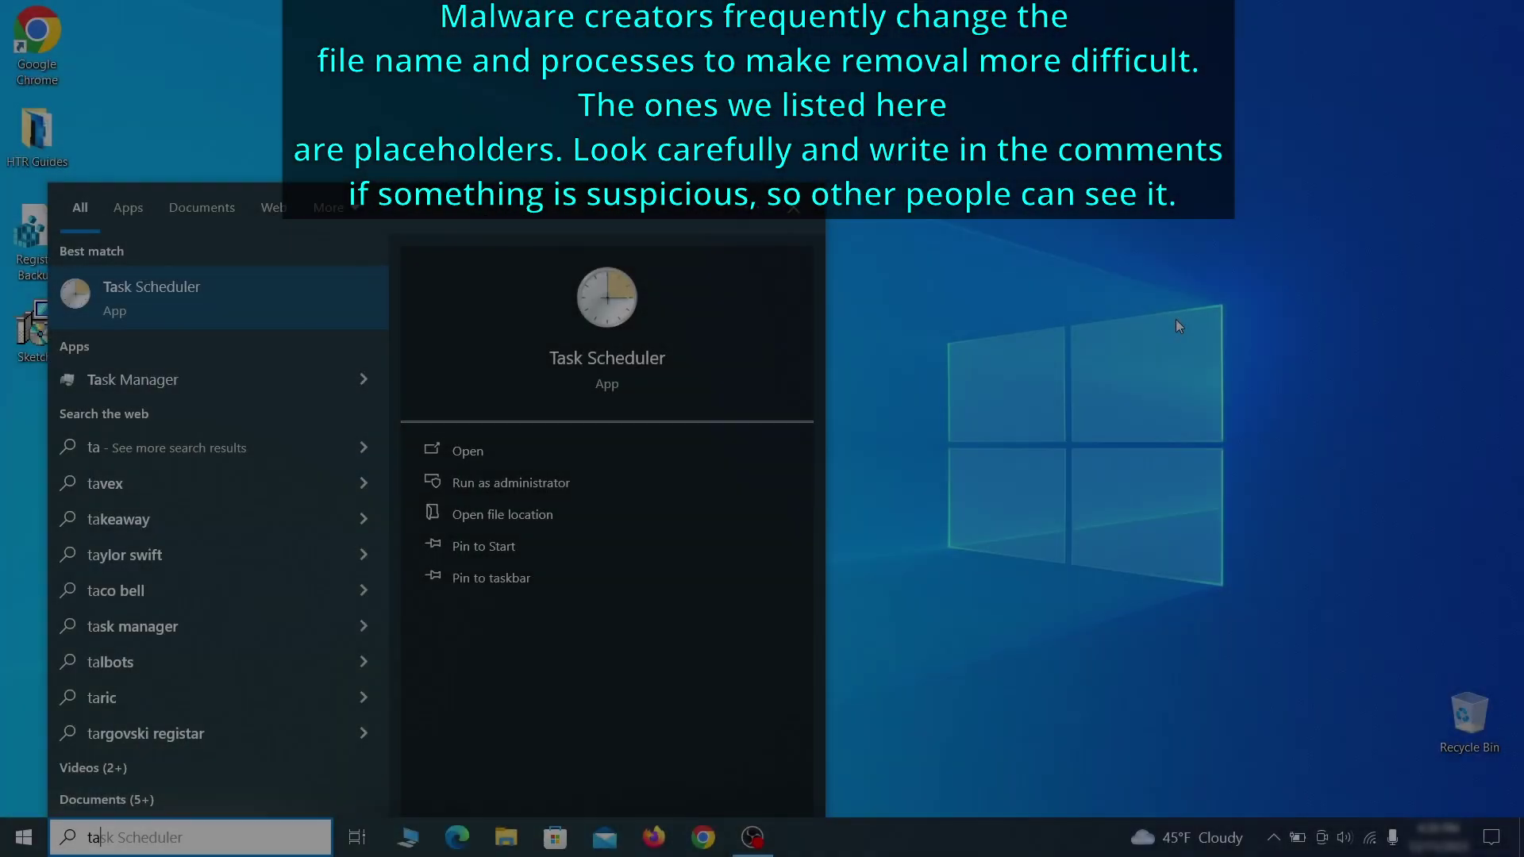
type("sk schedu")
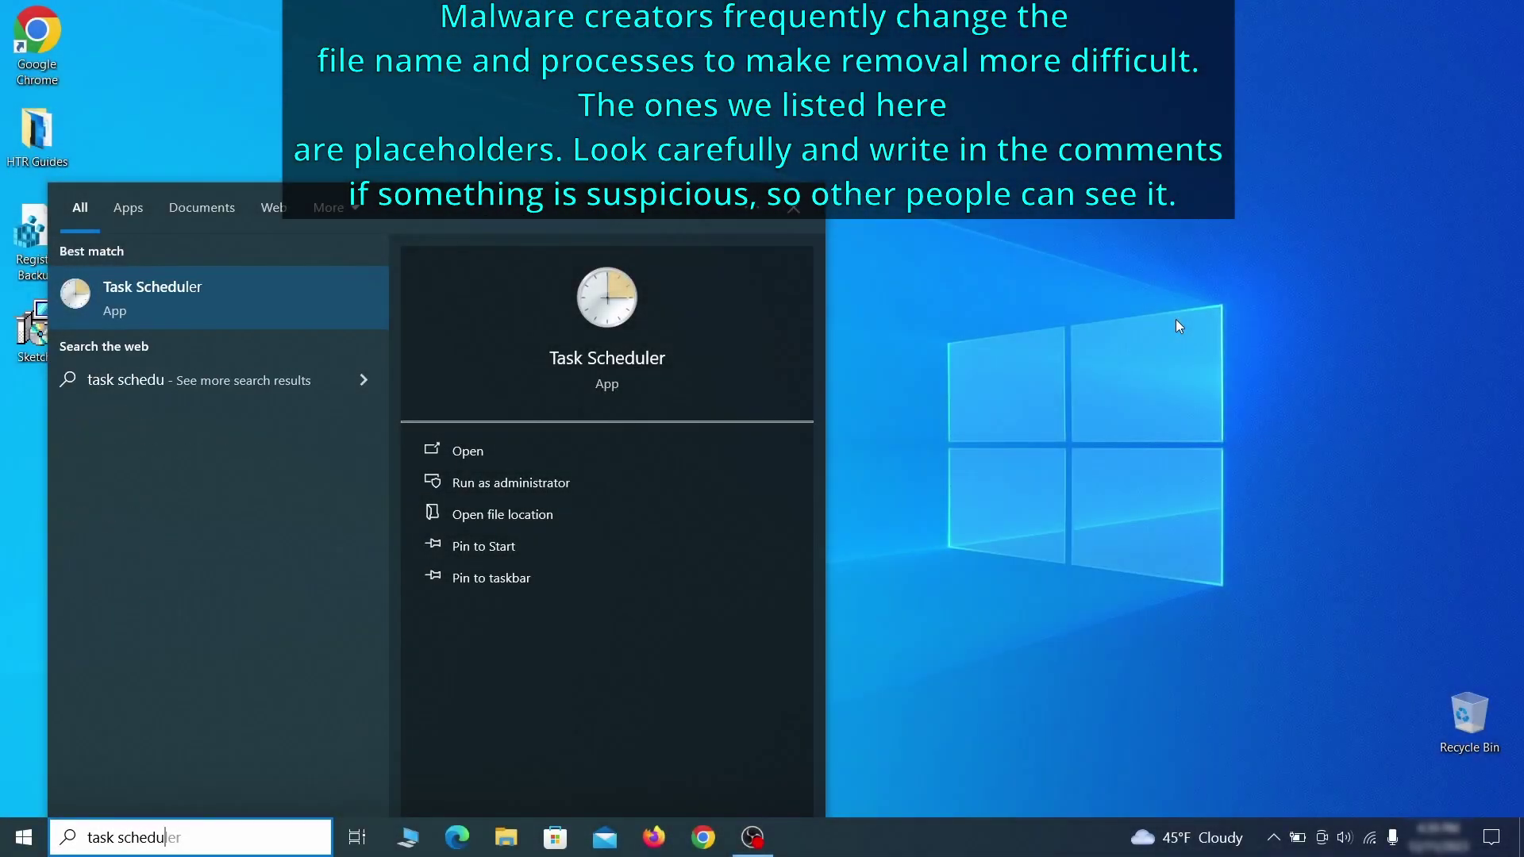
key("Return")
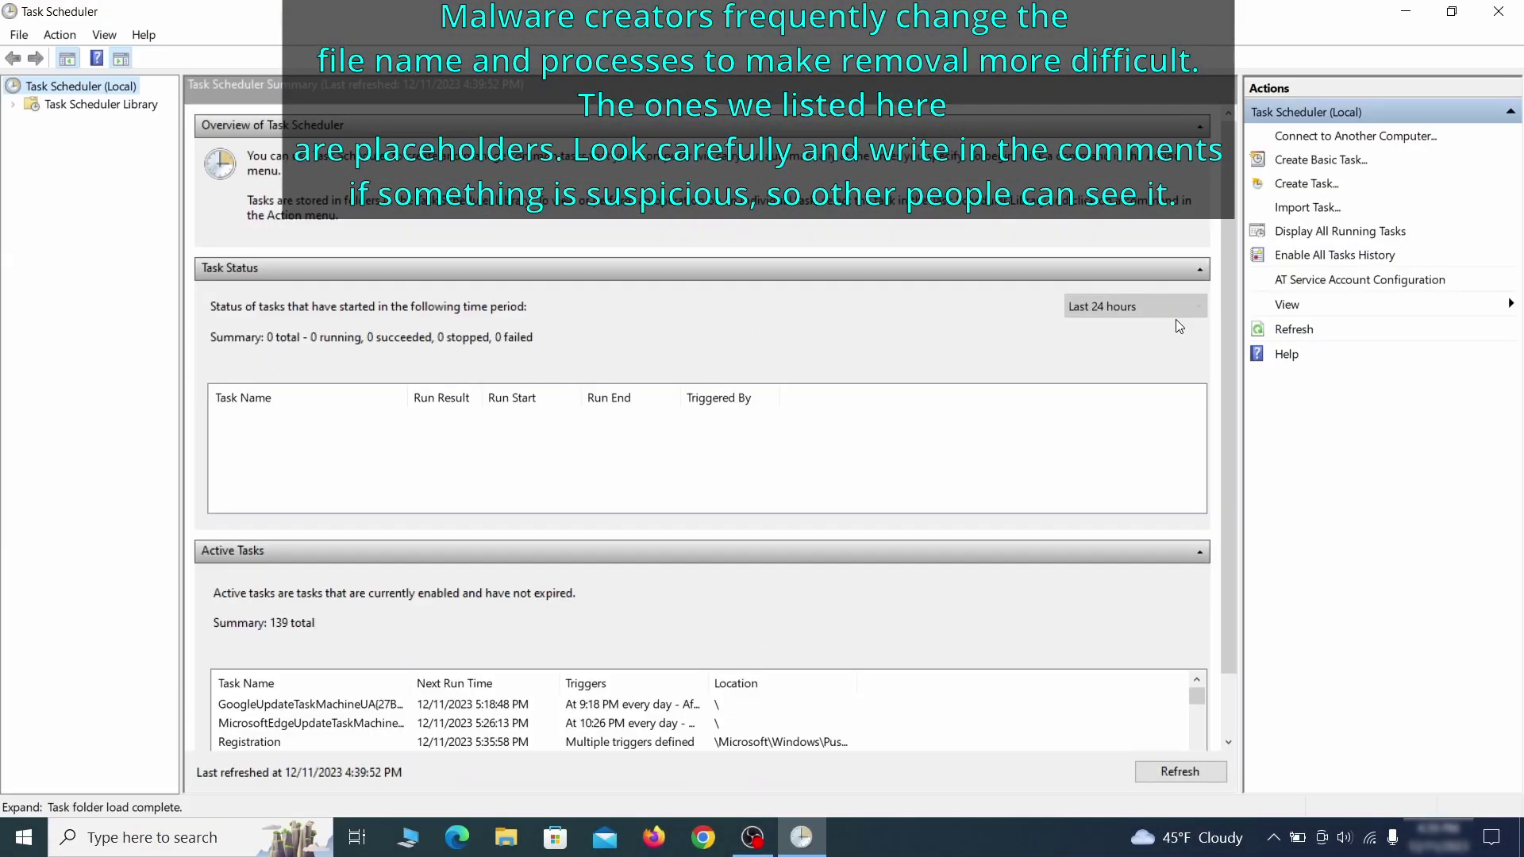
left_click(136, 106)
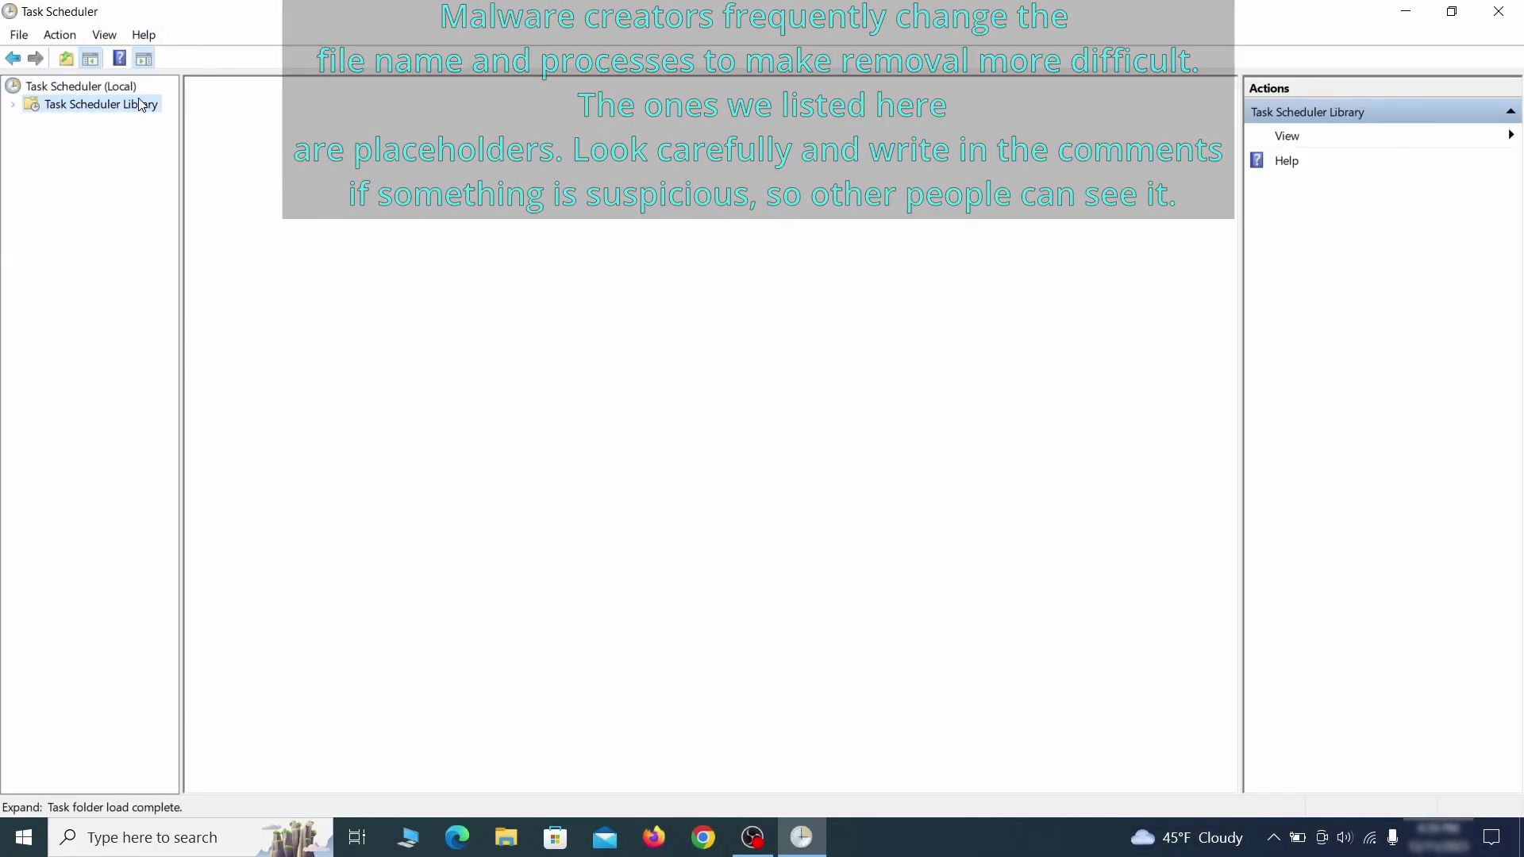
left_click(405, 474)
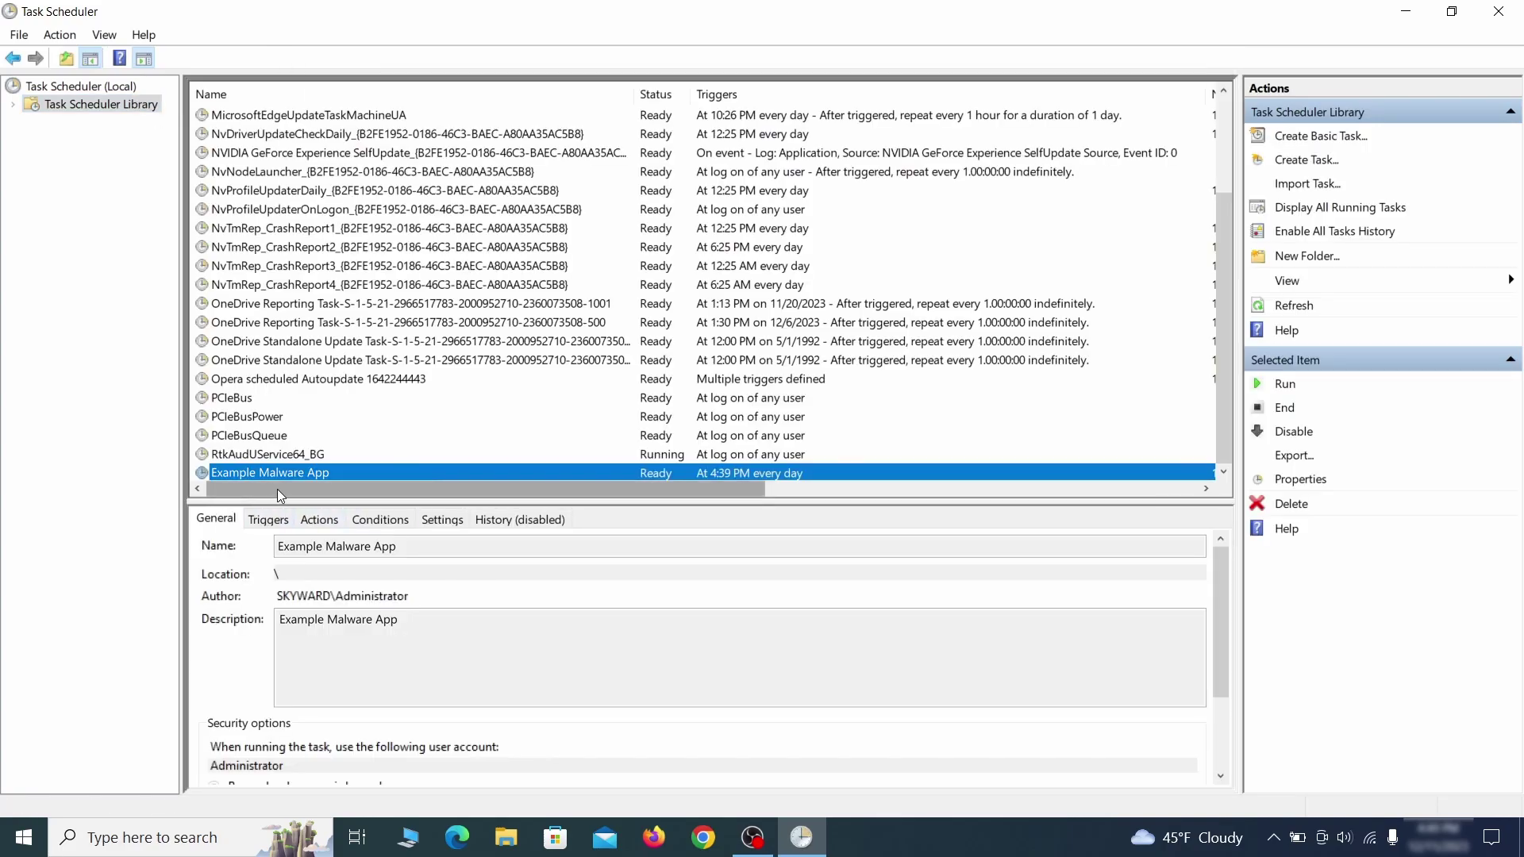
Check the Example Malware App task's trigger schedule and the program it starts.
right_click(440, 477)
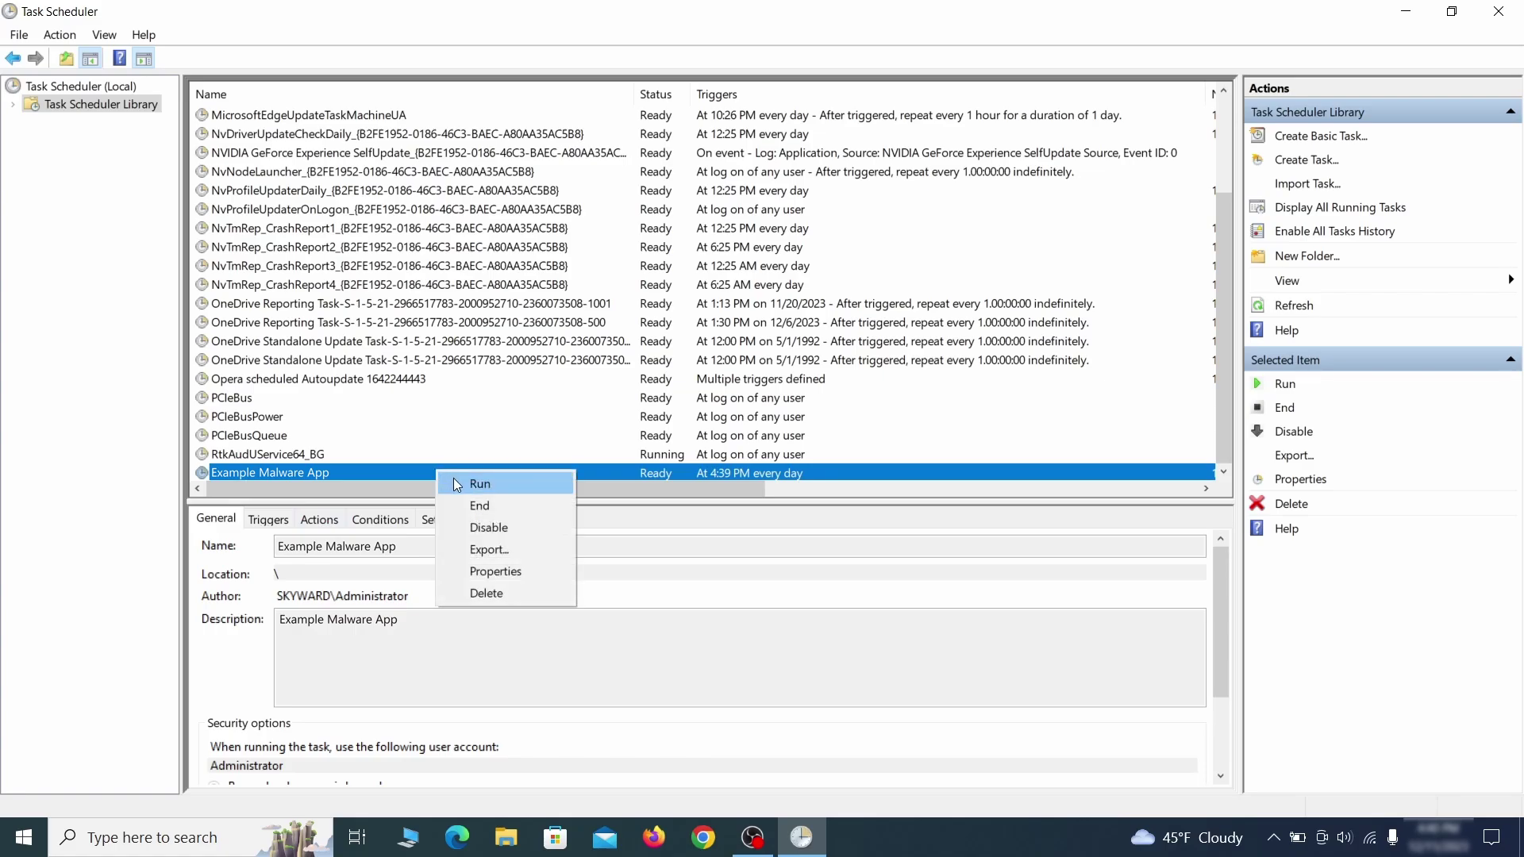
left_click(500, 573)
left_click(176, 133)
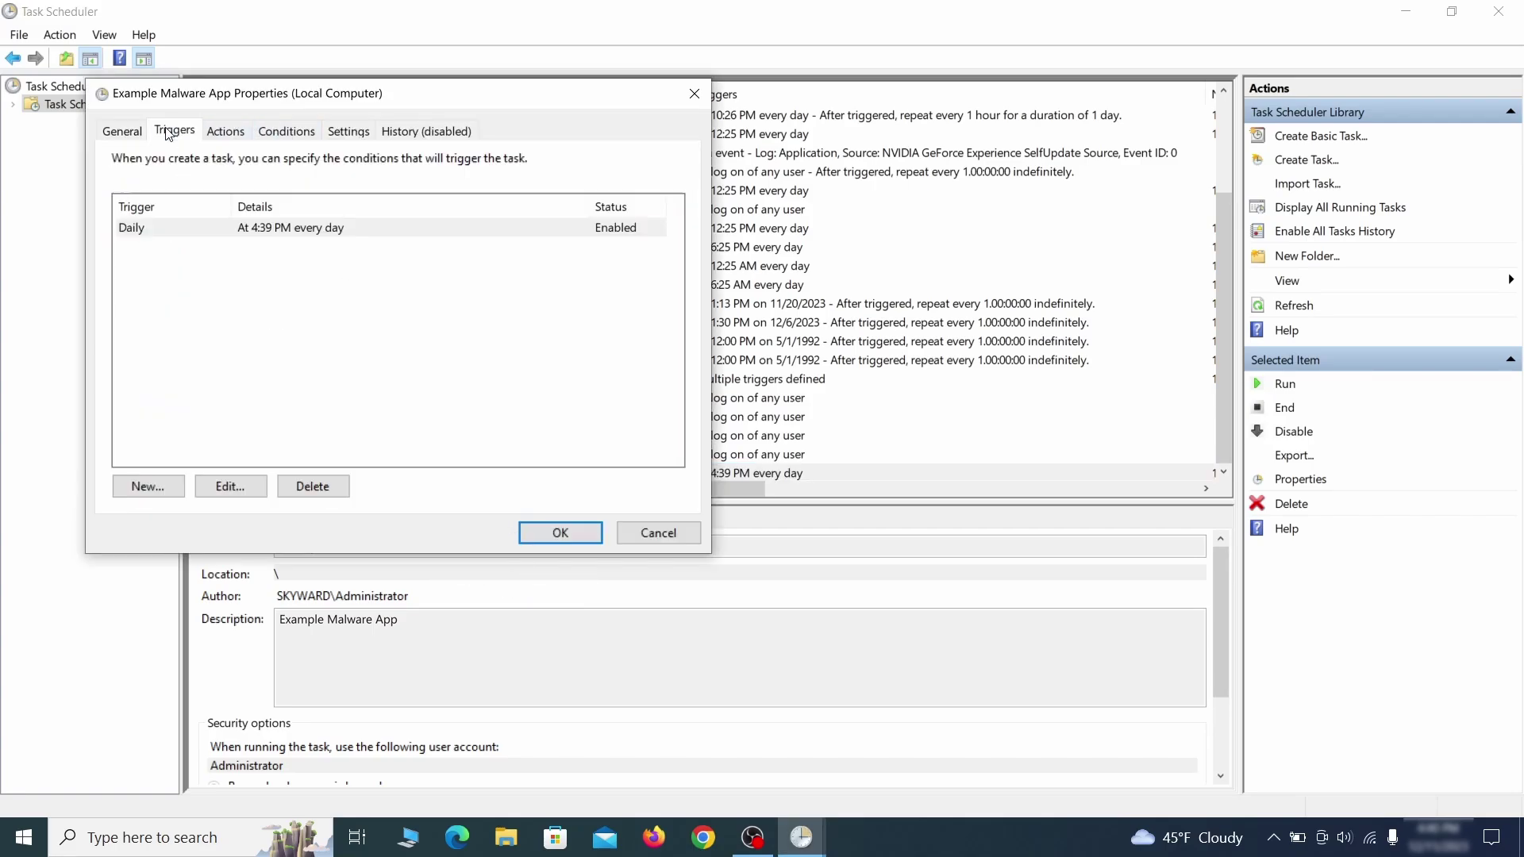
left_click(230, 132)
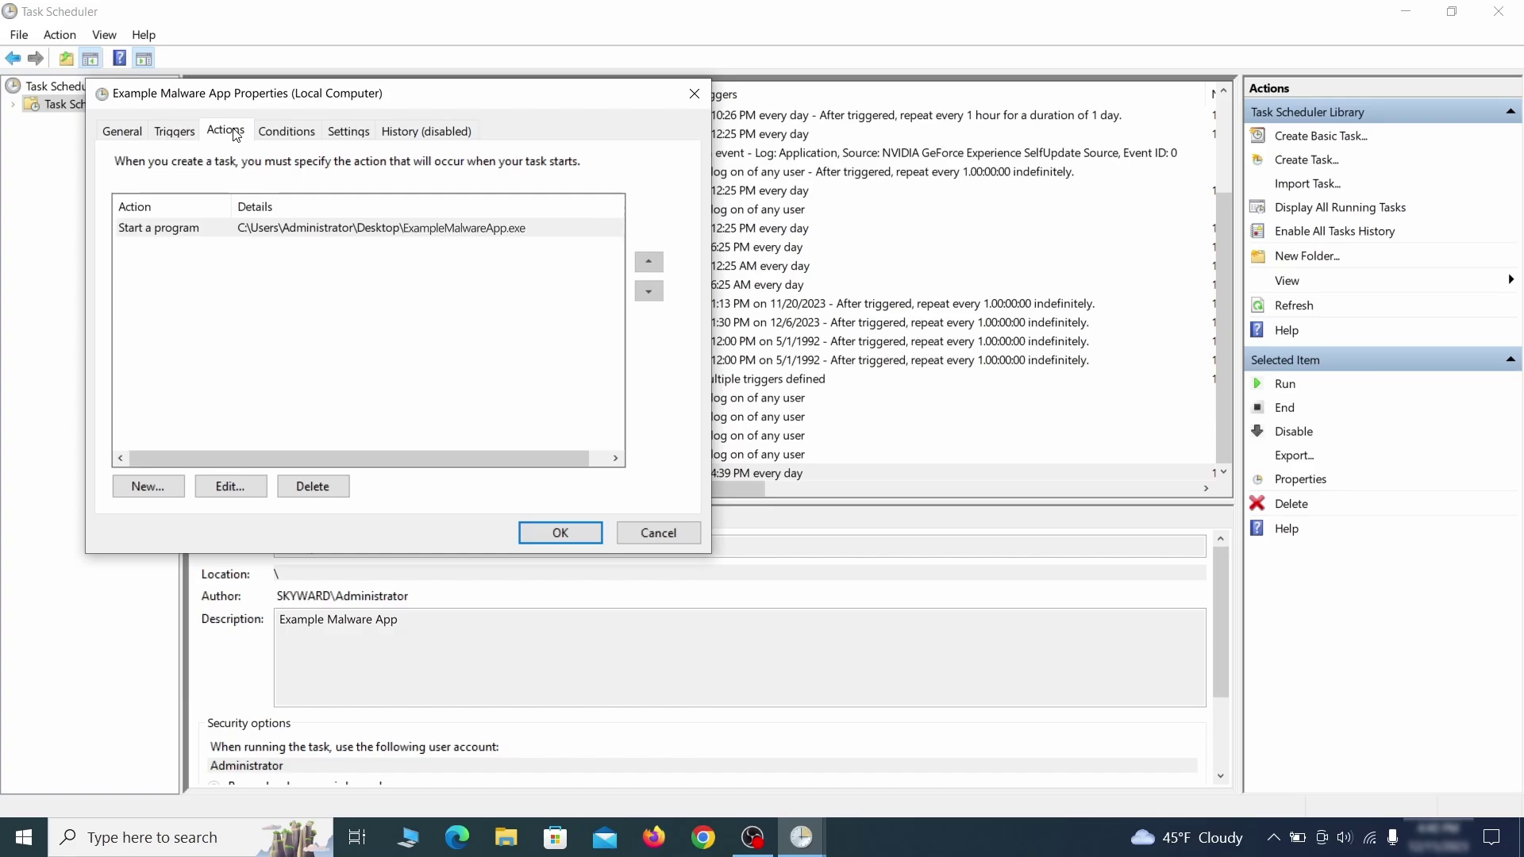
Close the task's properties and delete the Example Malware App task.
key("Escape")
right_click(489, 472)
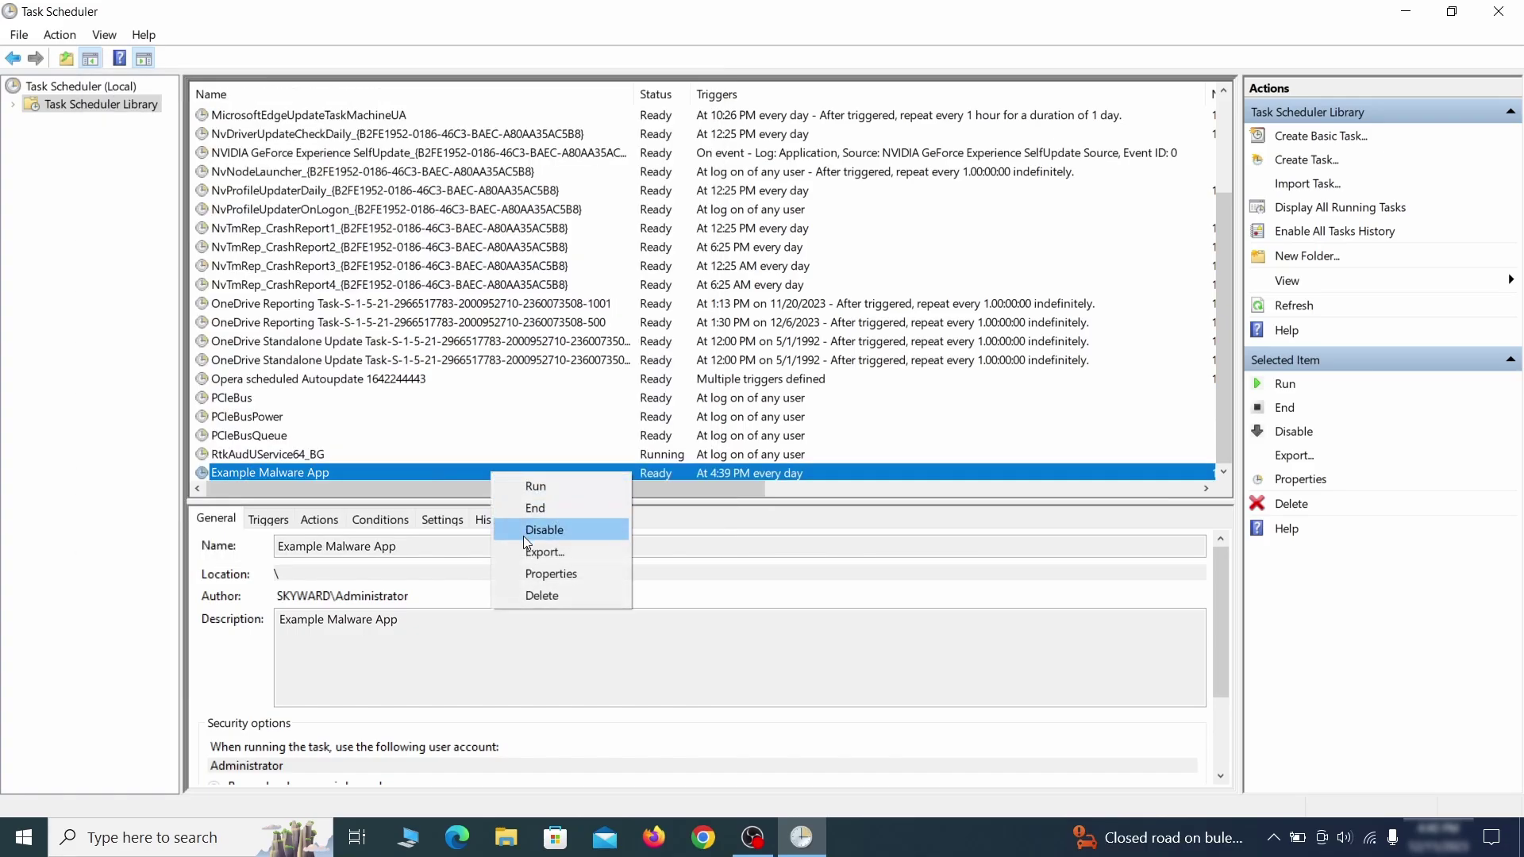
left_click(541, 595)
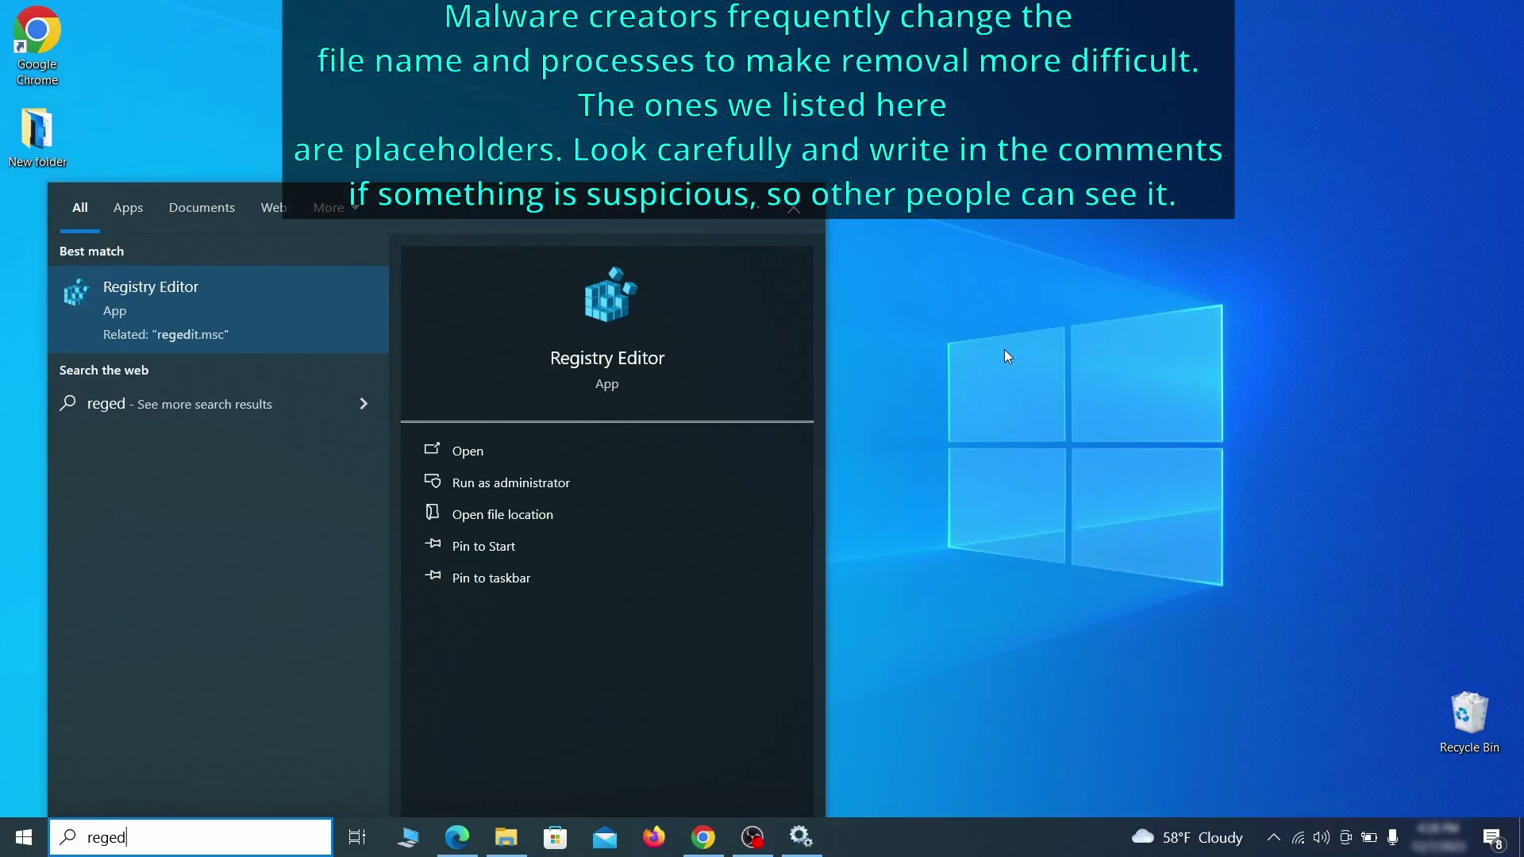
Launch Registry Editor with administrator rights.
type("it")
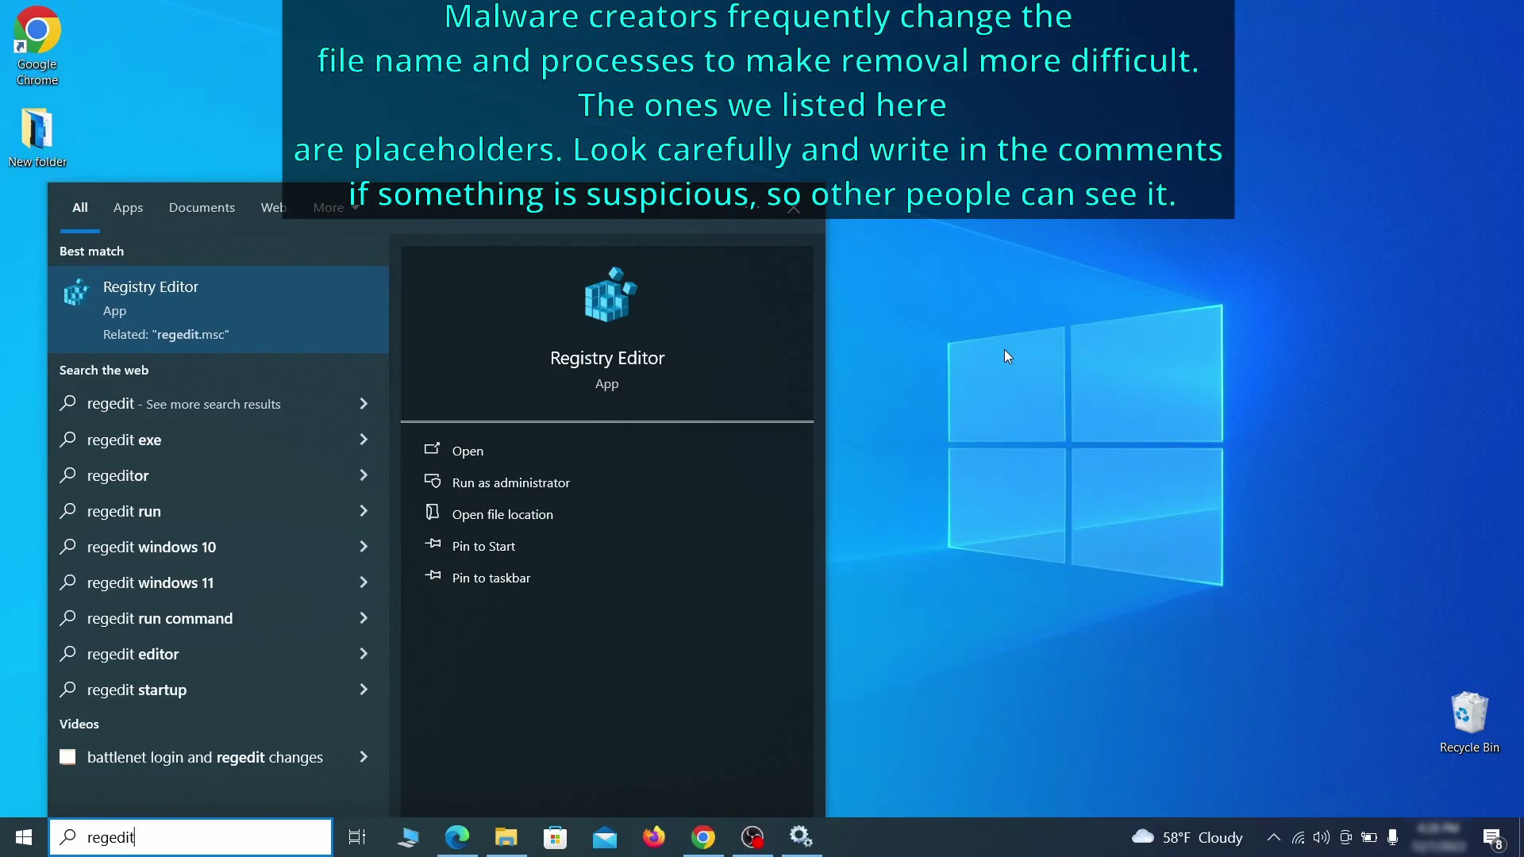
right_click(282, 295)
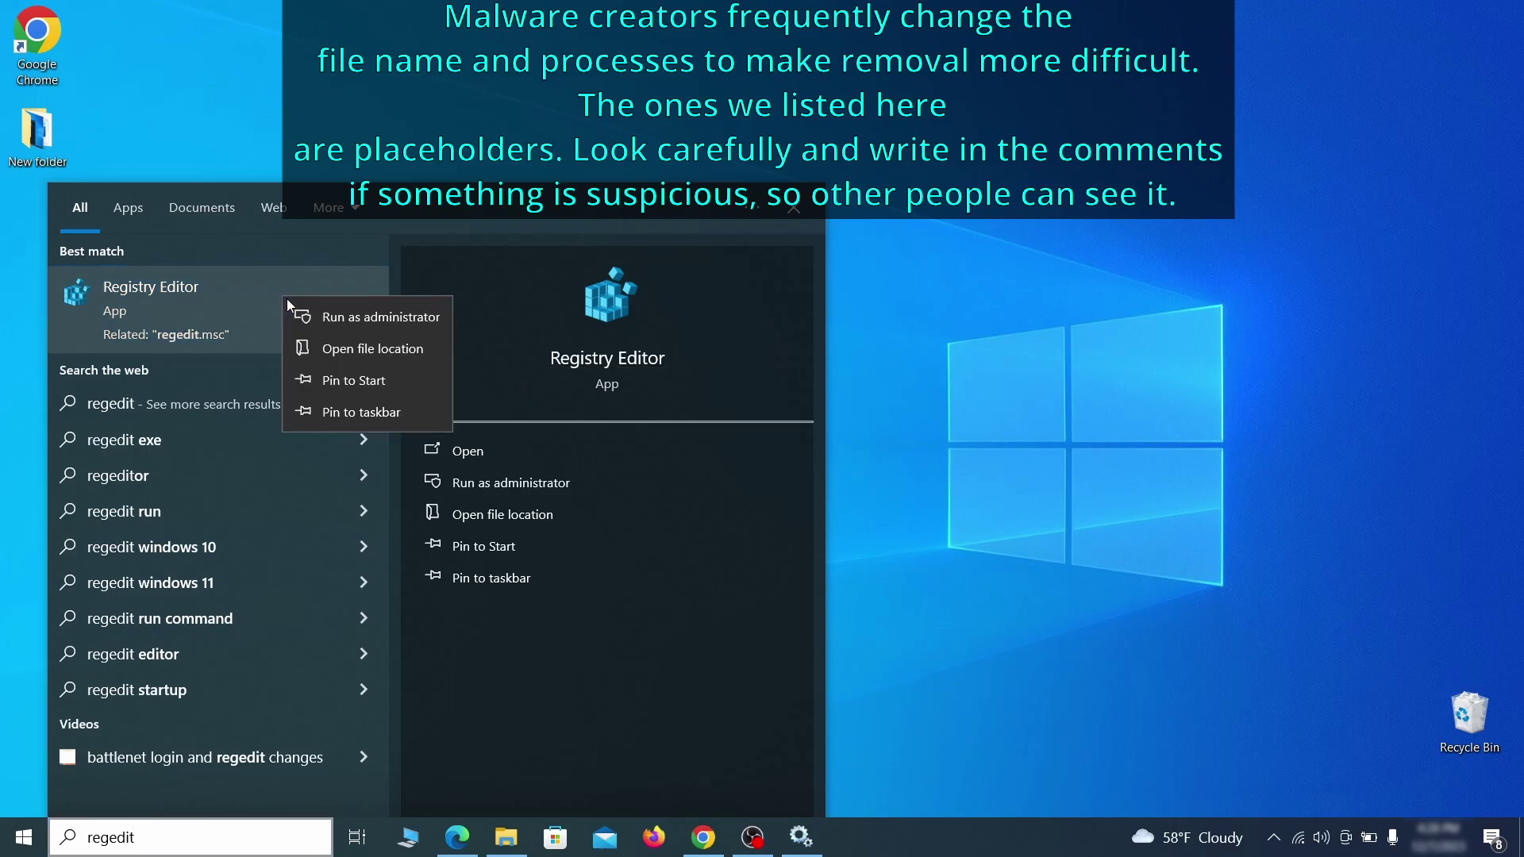
left_click(368, 317)
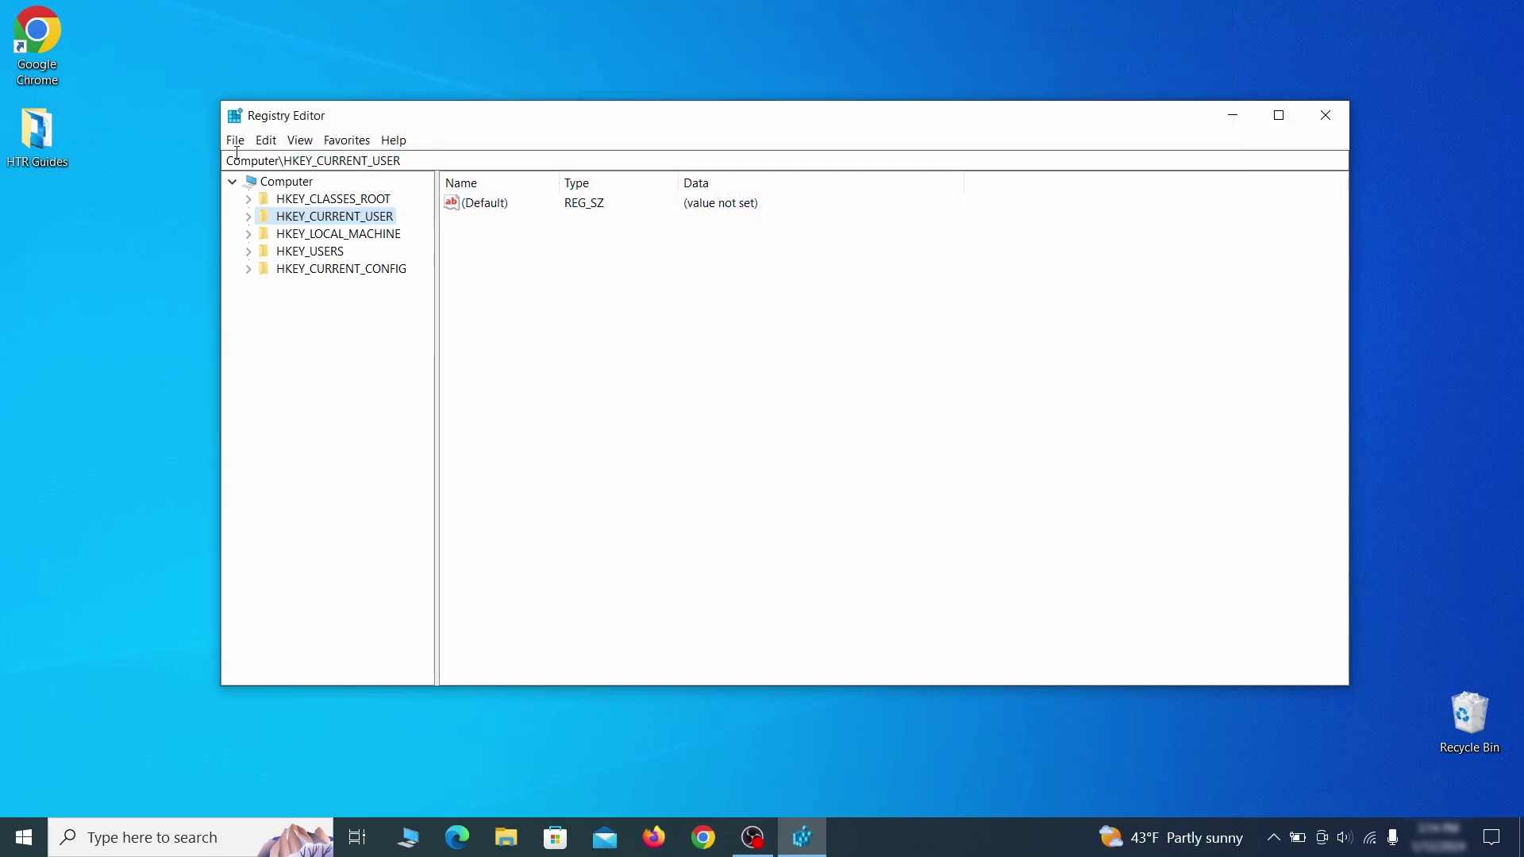
Export HKEY_CURRENT_USER to a backup file named 'Registry Backup 1' on the desktop.
left_click(235, 141)
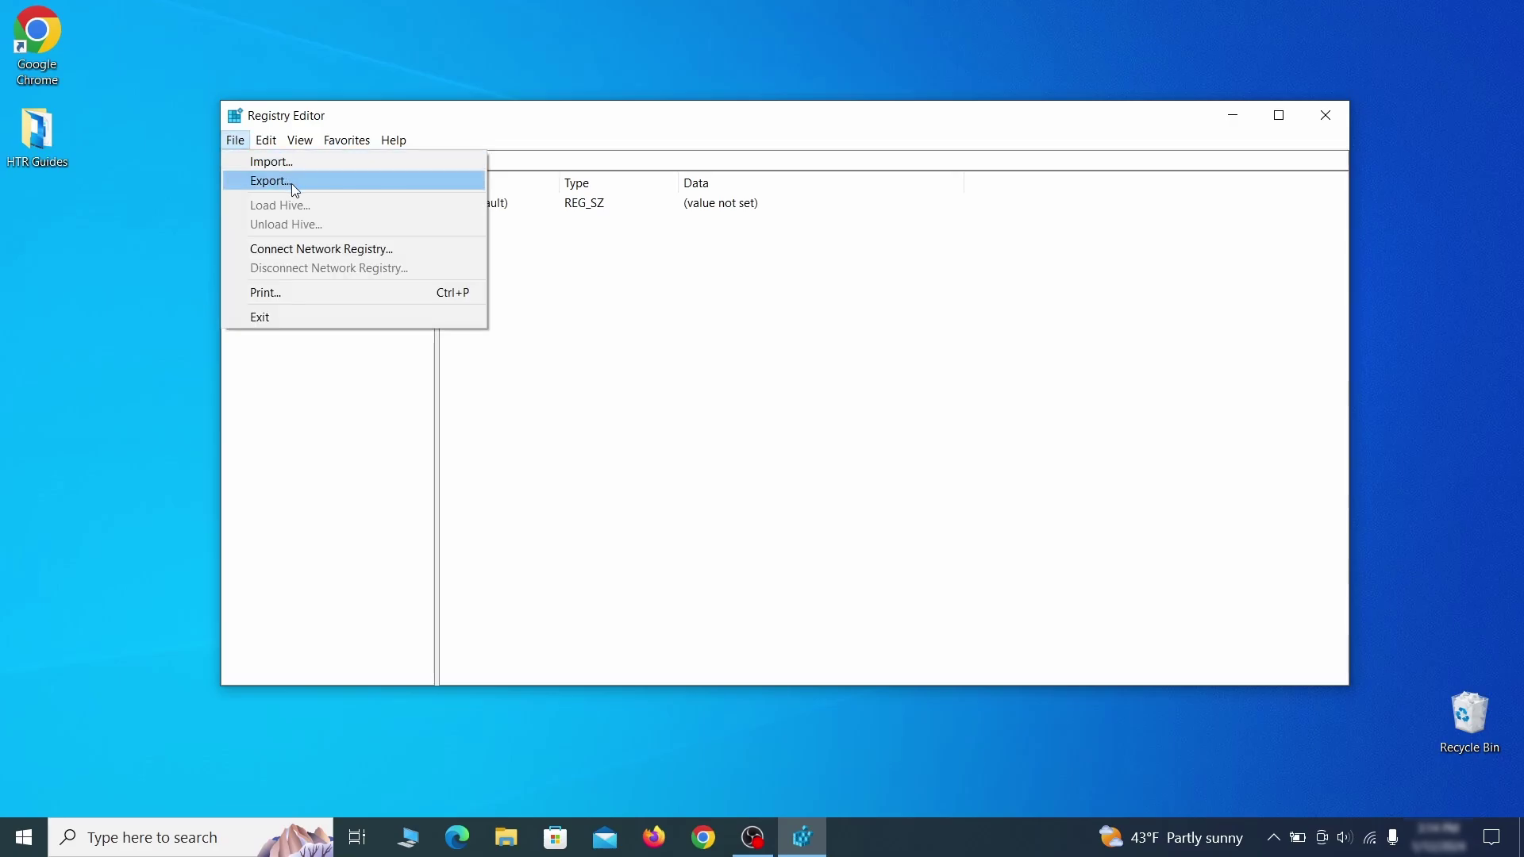
left_click(367, 181)
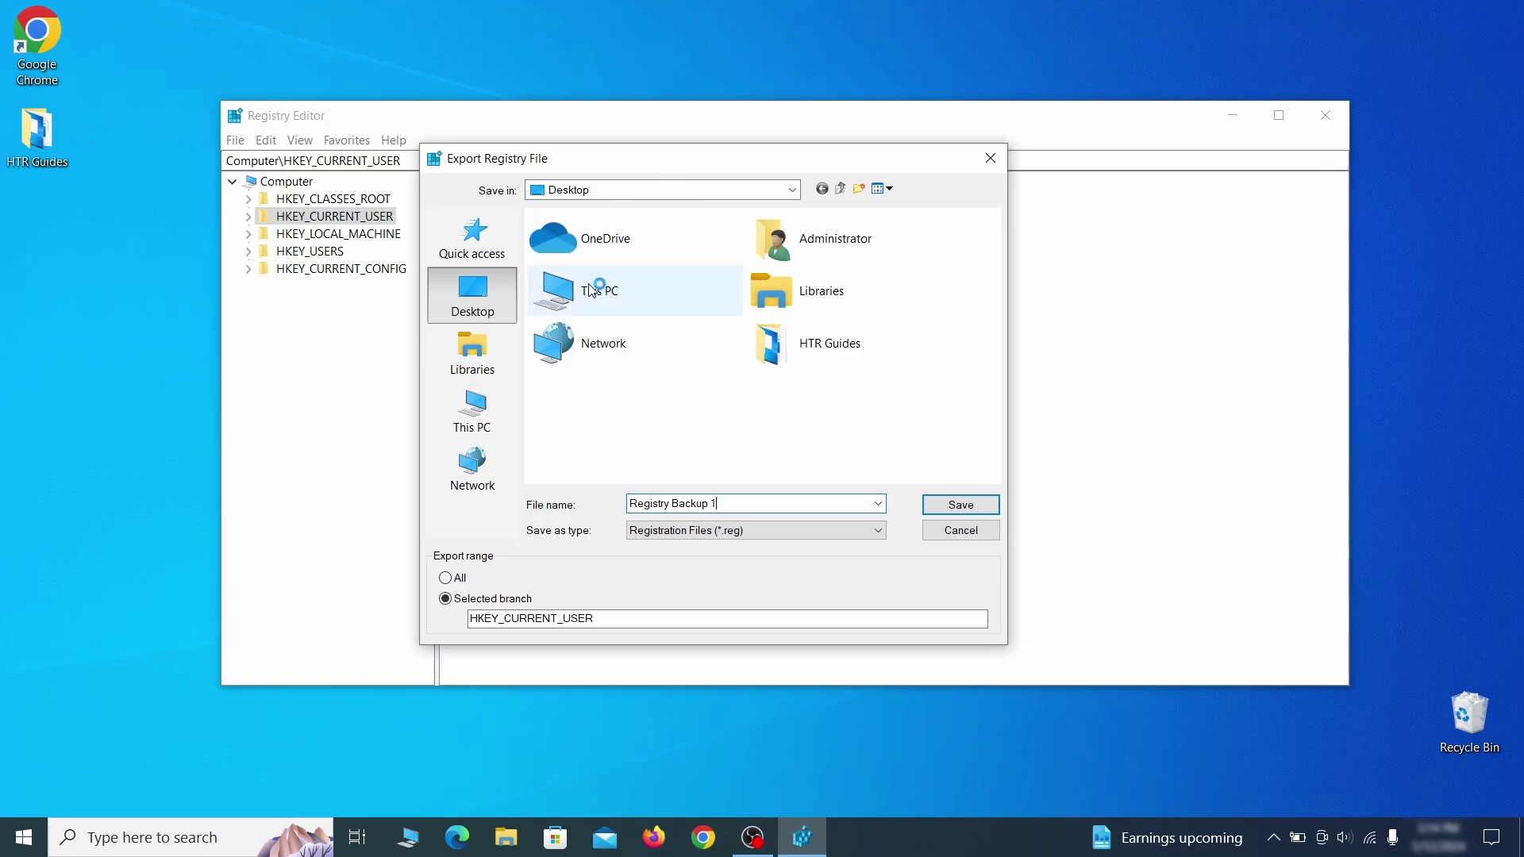
key("Return")
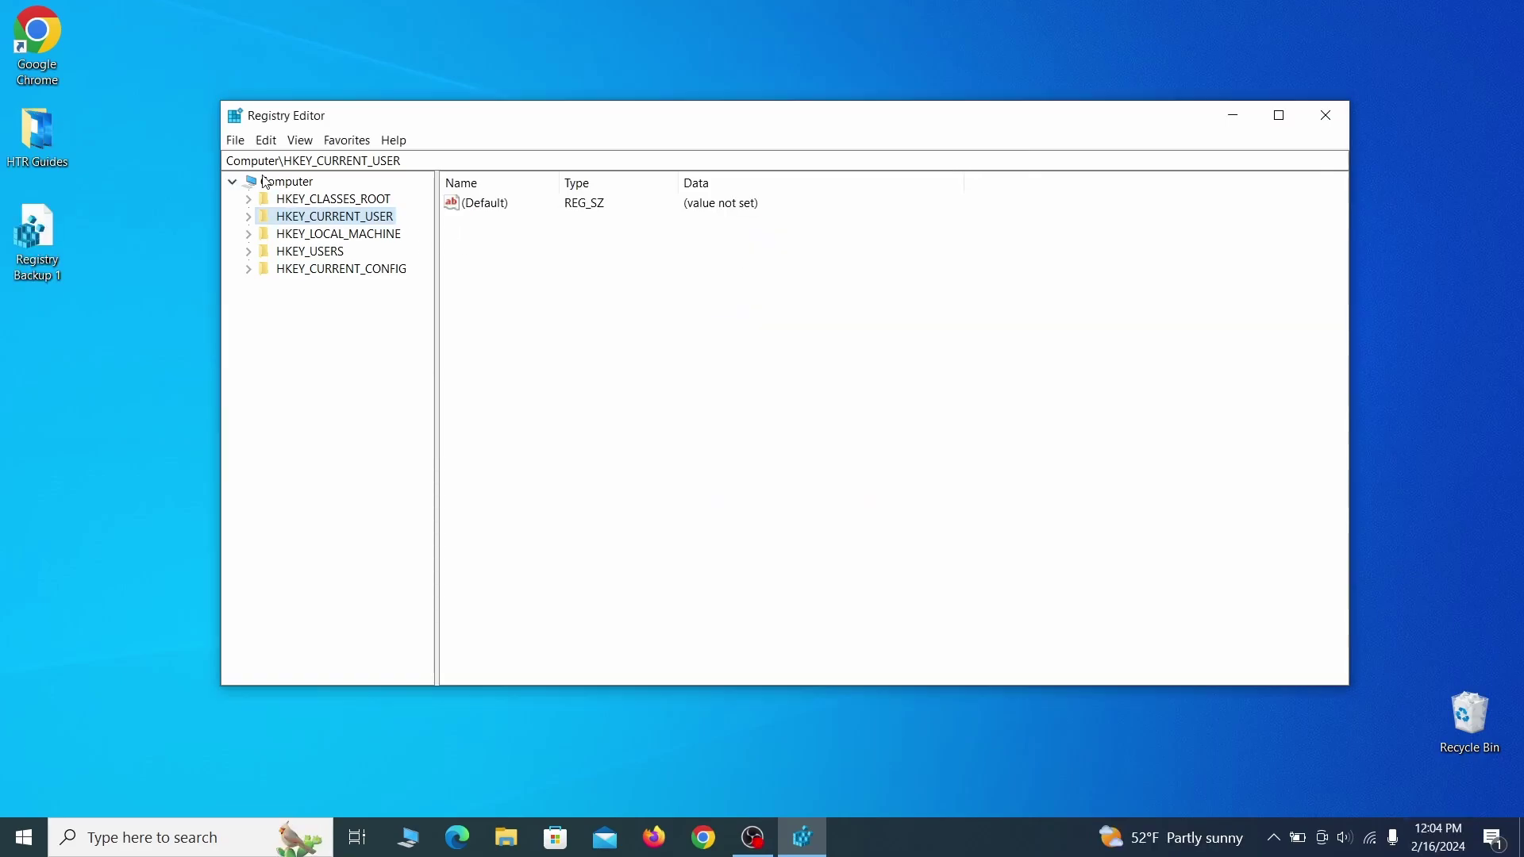
Import the Registry Backup 1 file into the registry.
left_click(235, 141)
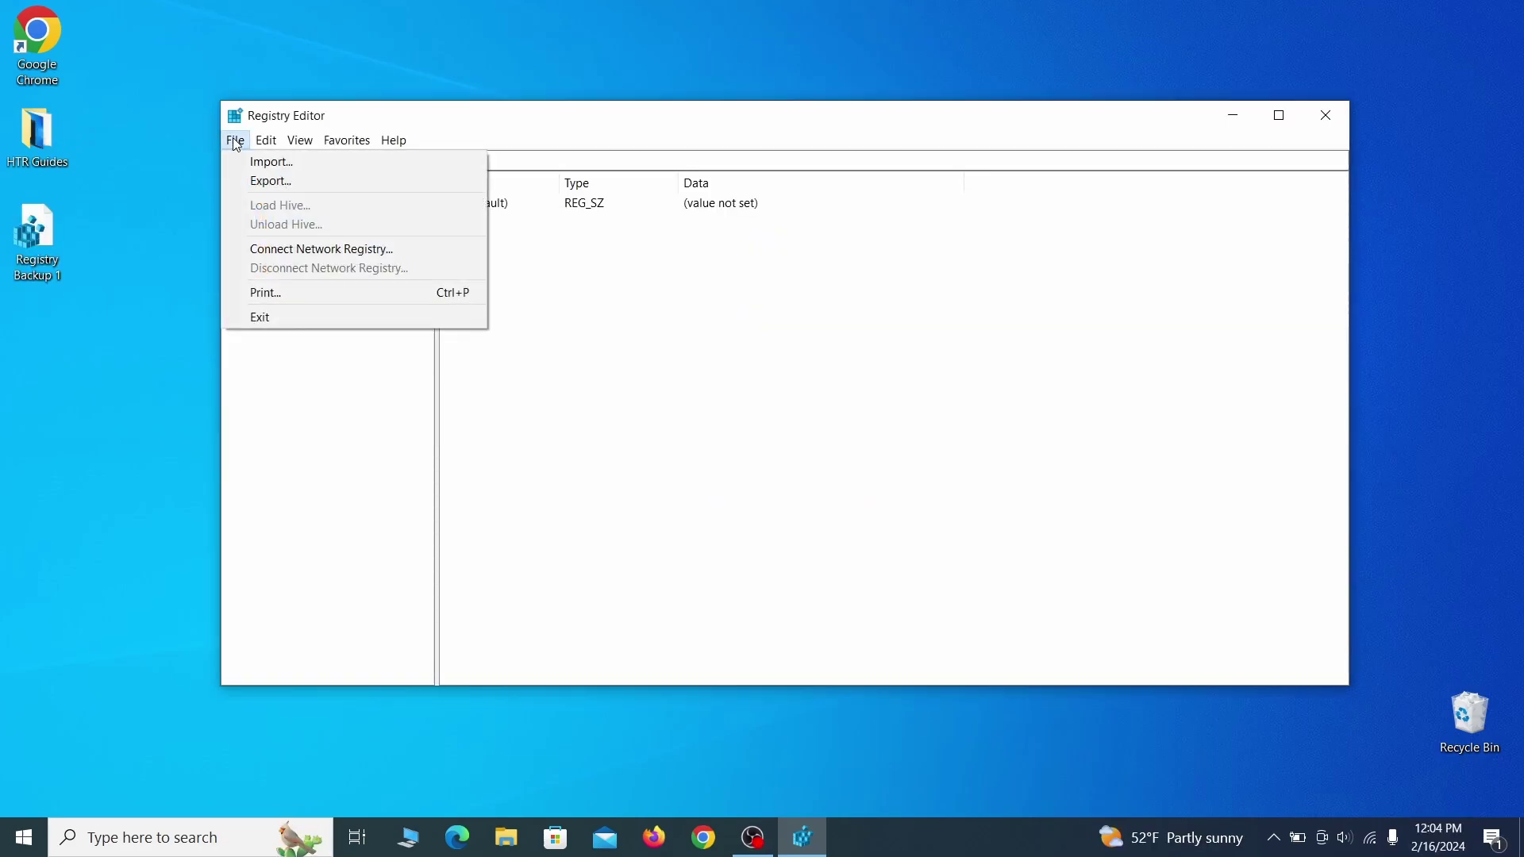
left_click(331, 163)
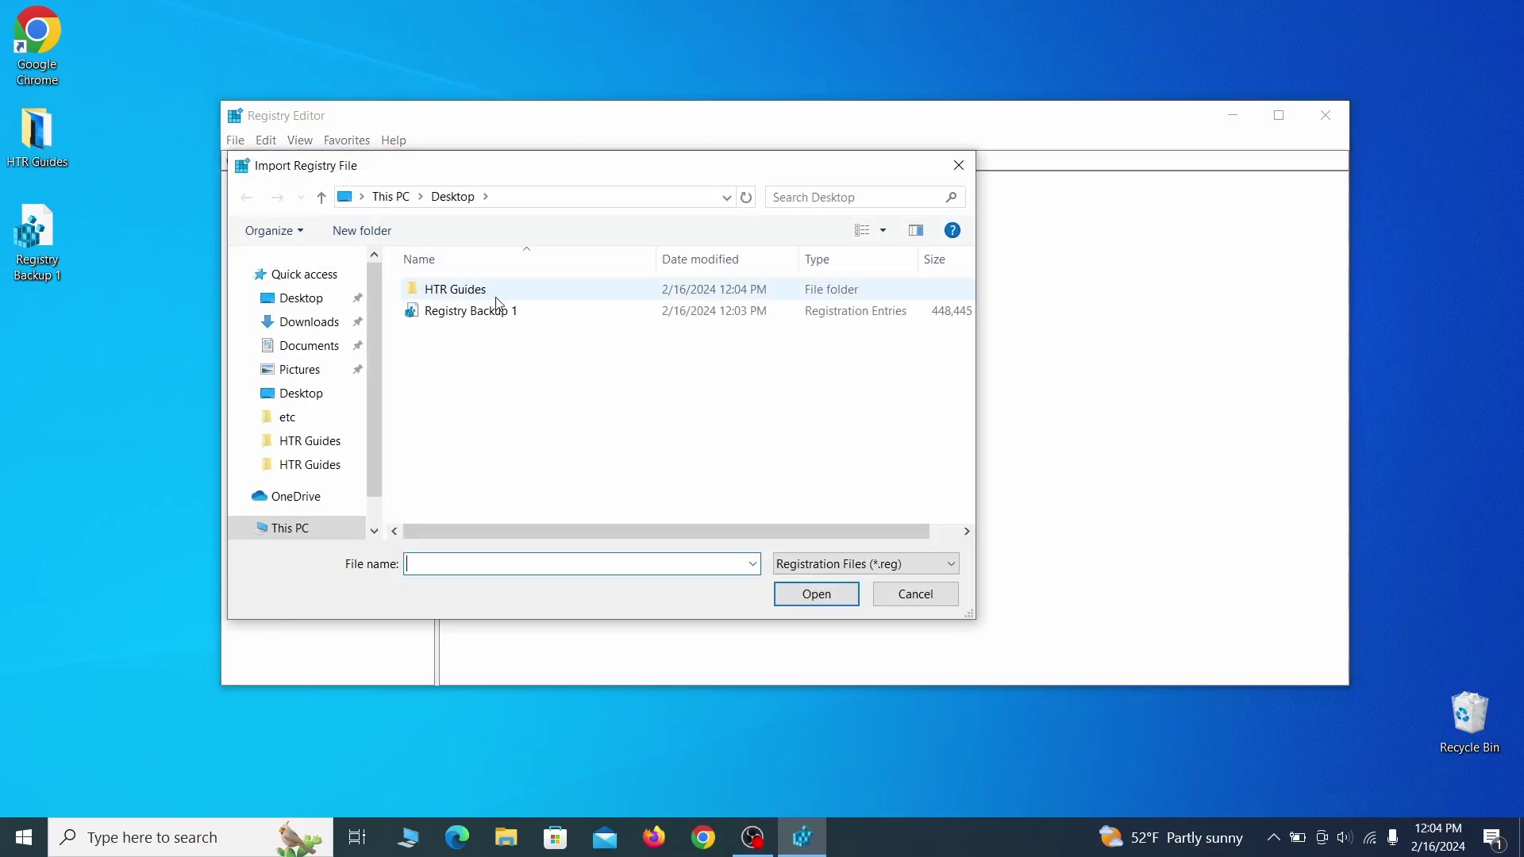
left_click(528, 317)
left_click(834, 593)
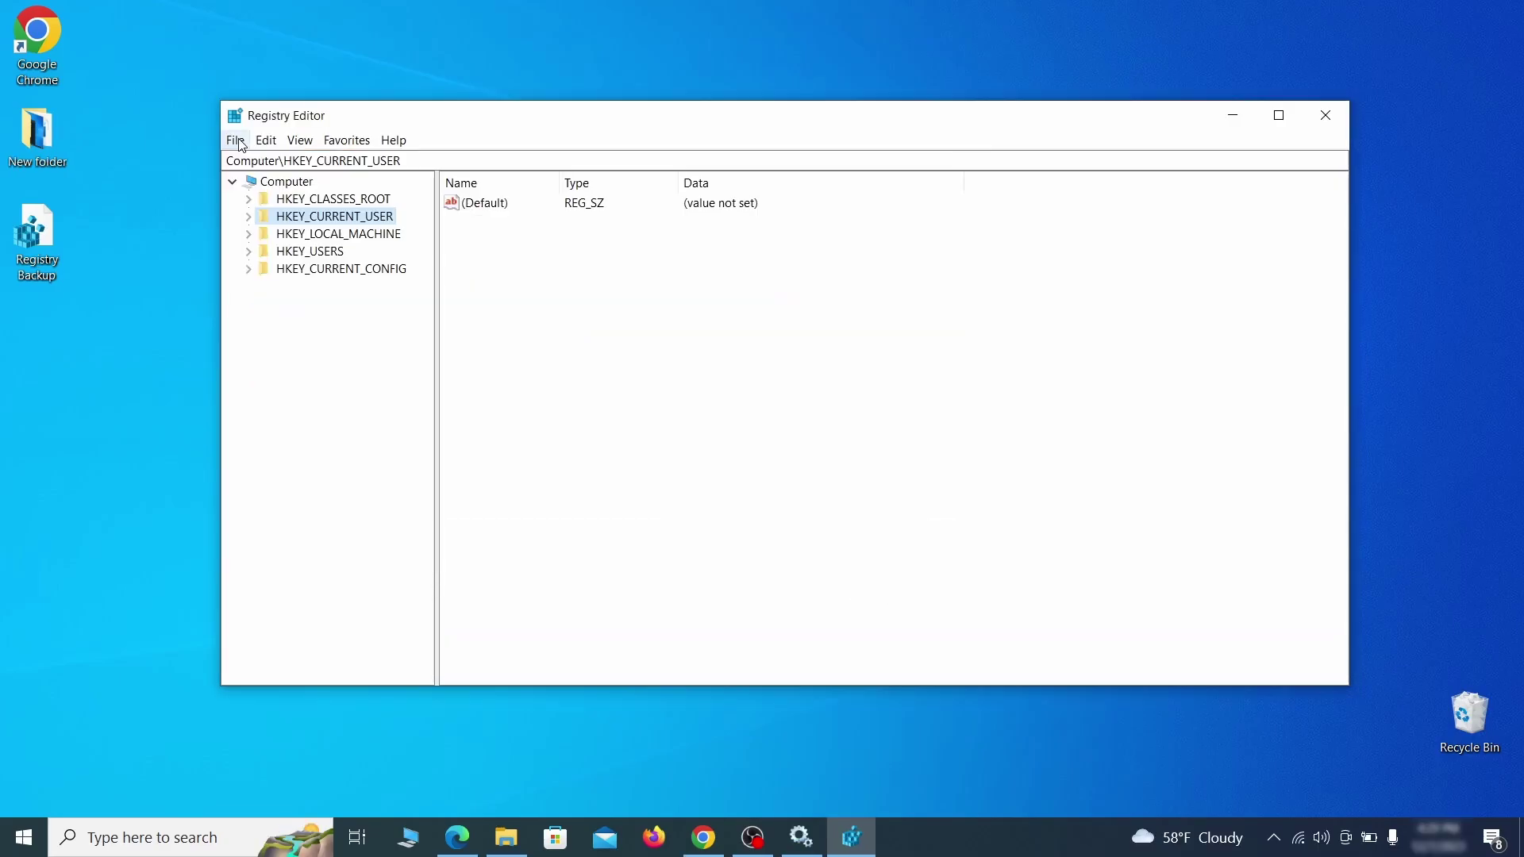
Search the registry for 'Example Malware App' and select its Reopen key.
left_click(236, 141)
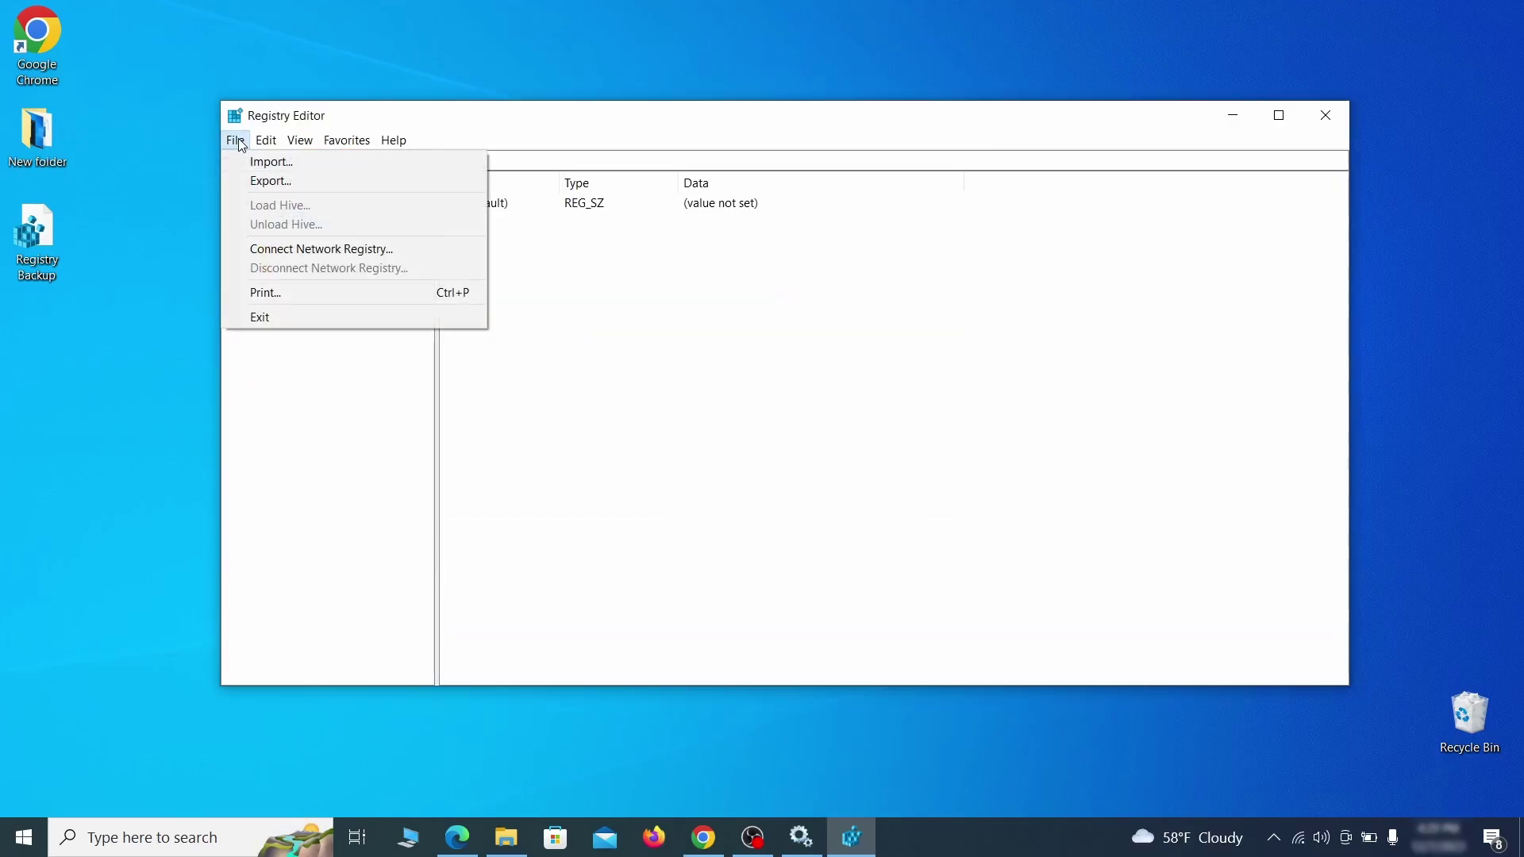
mouse_move(272, 143)
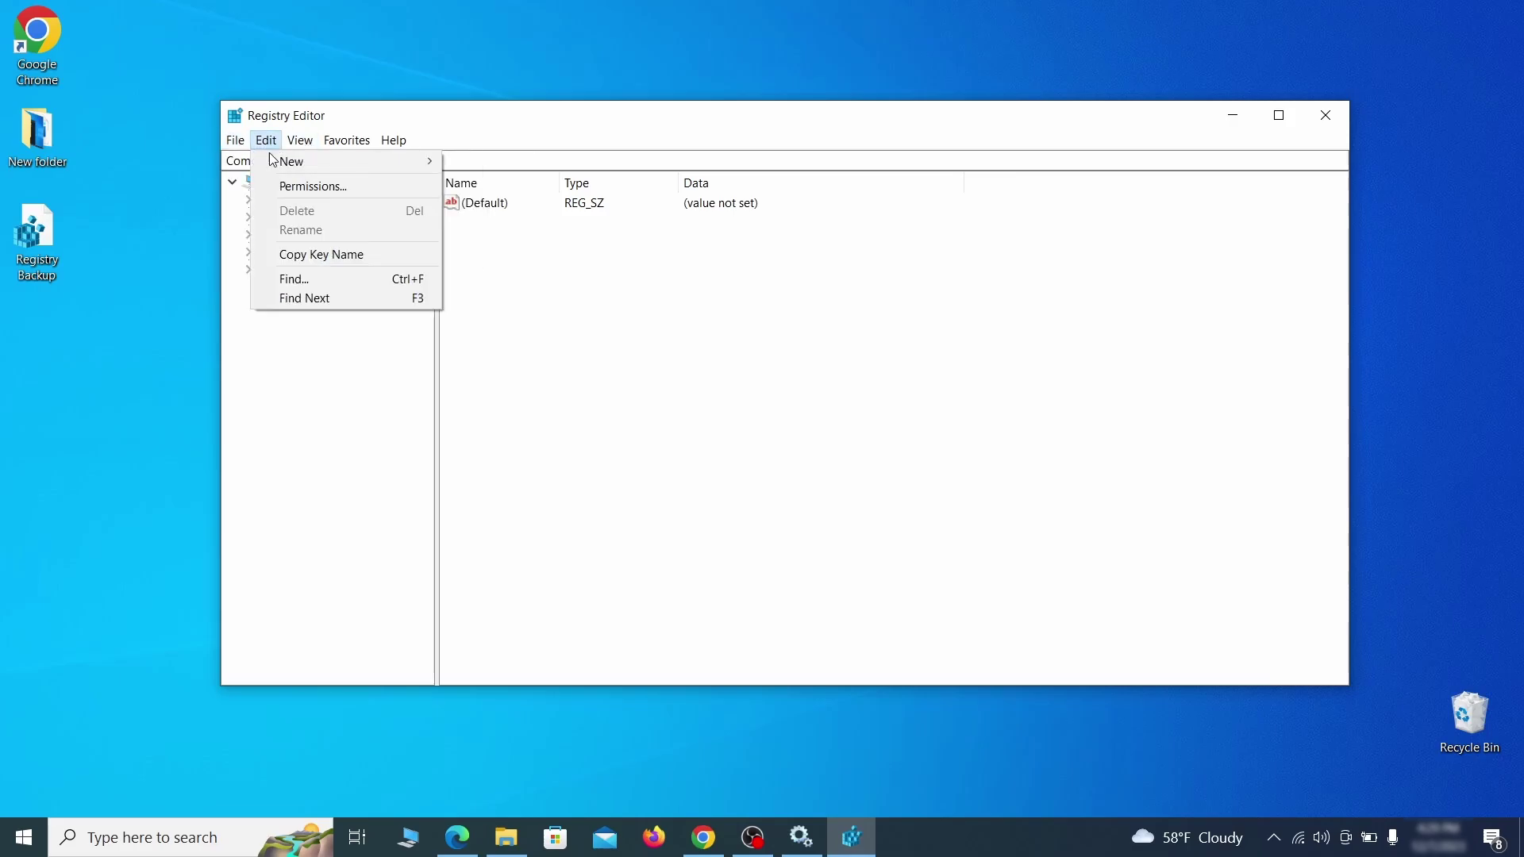
left_click(327, 278)
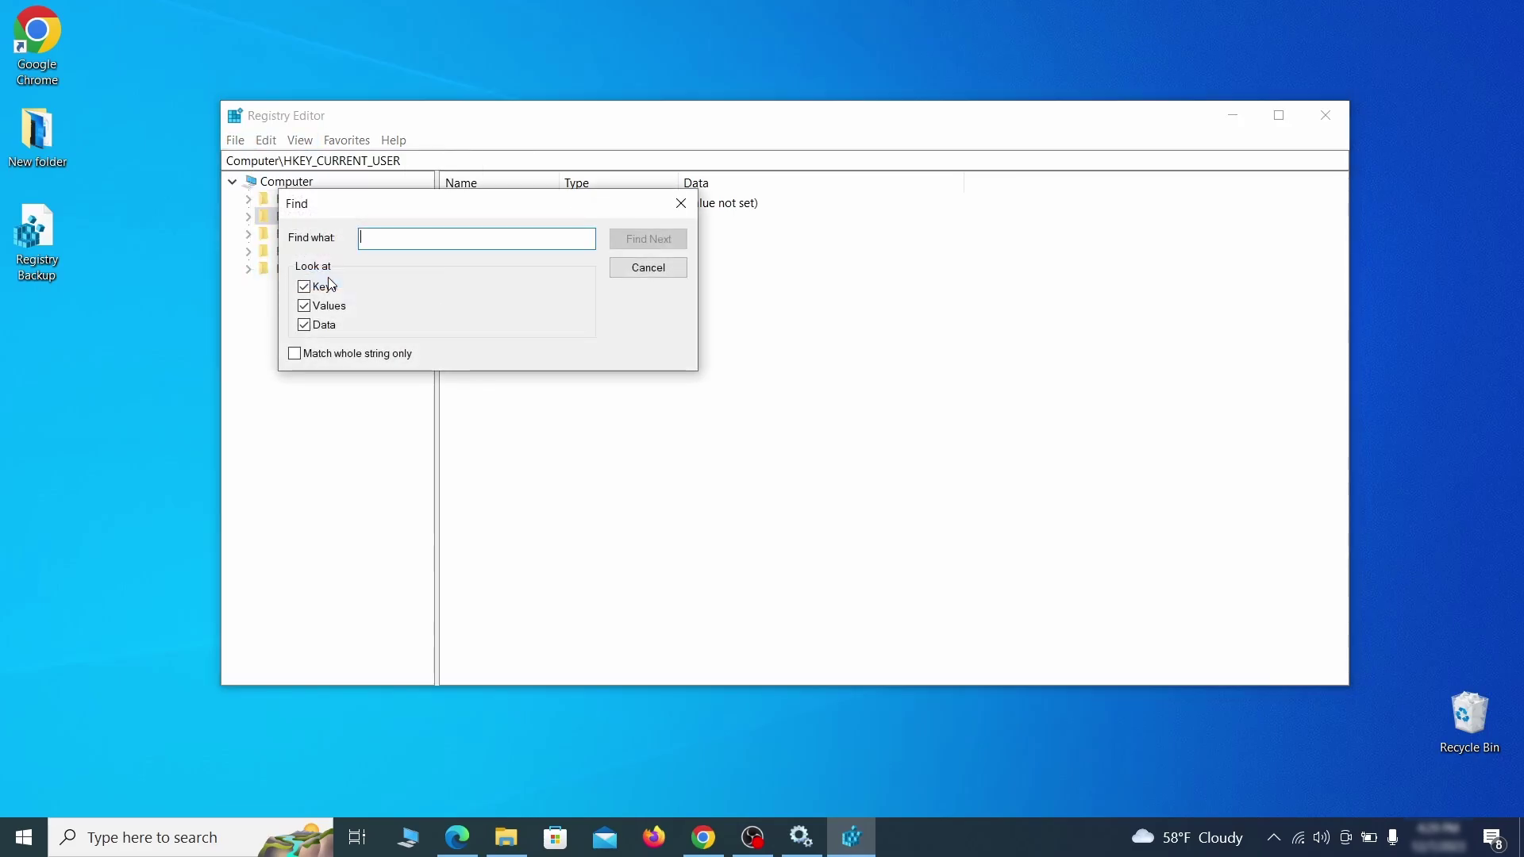
type("Example Malware App")
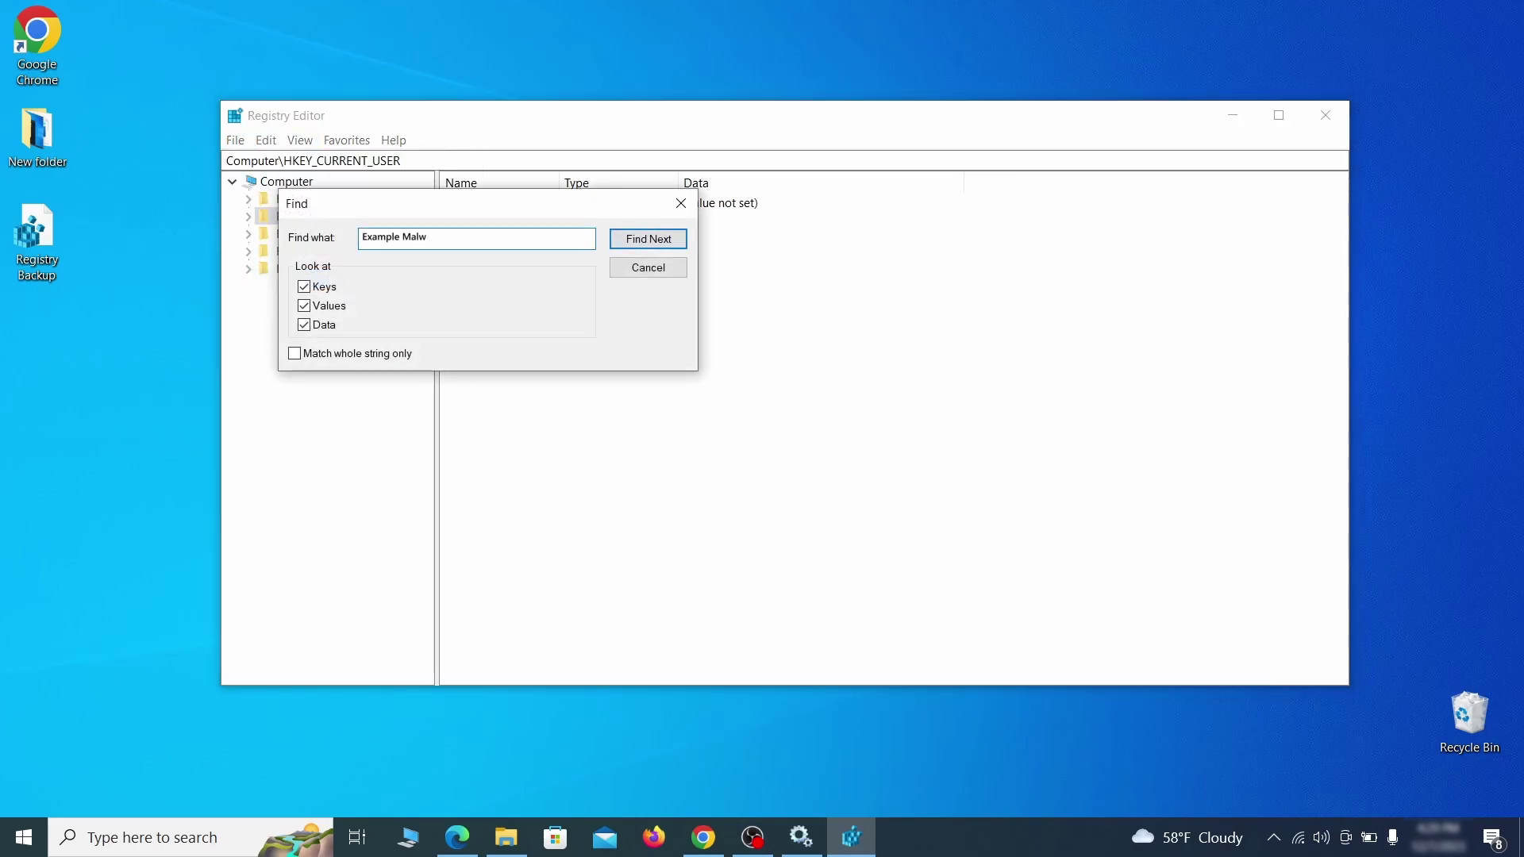
left_click(660, 240)
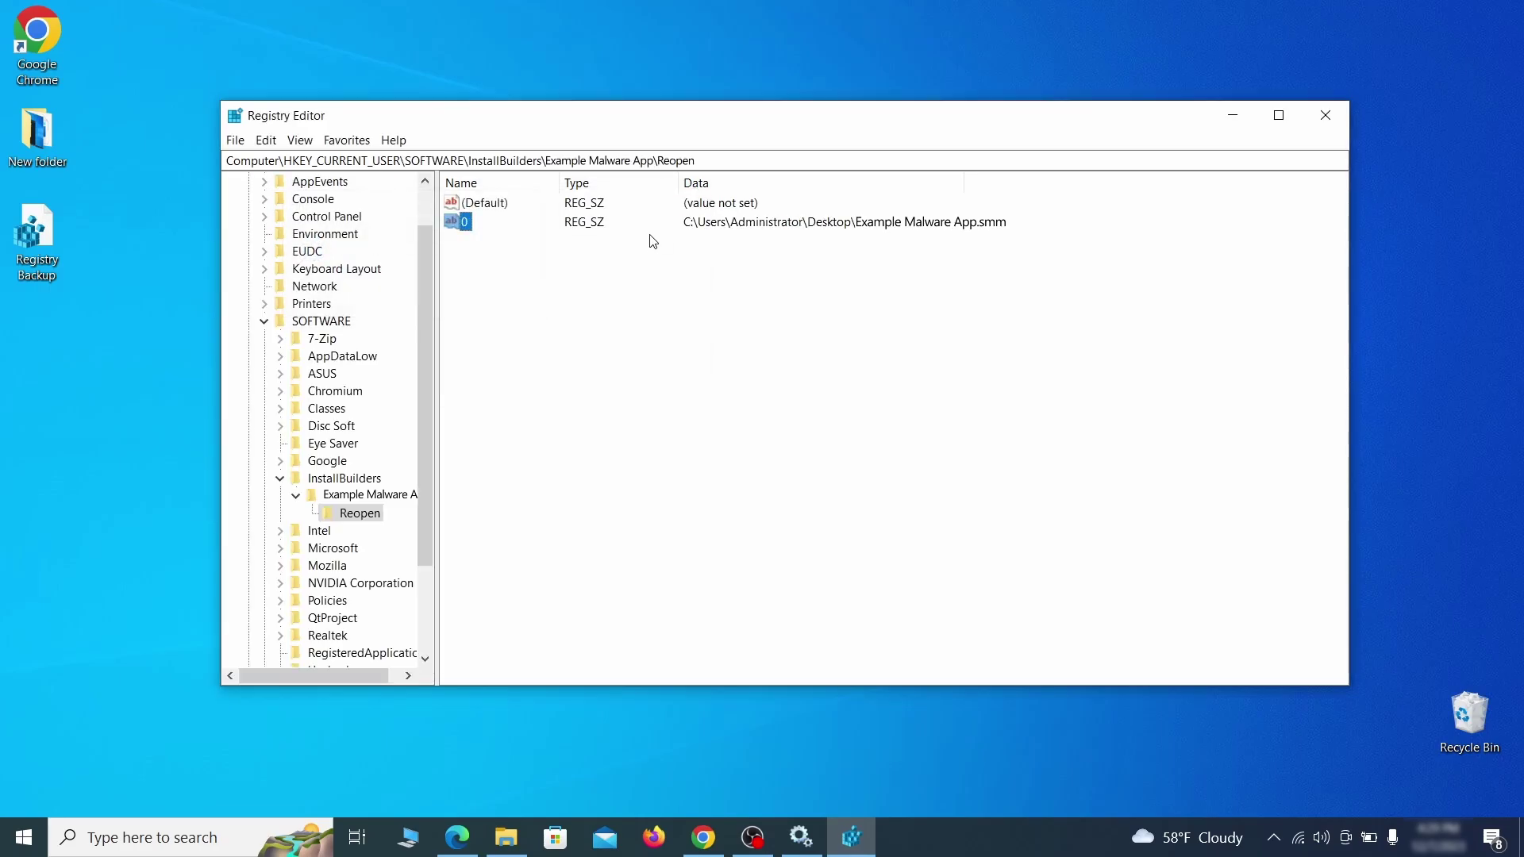
left_click(370, 516)
right_click(370, 520)
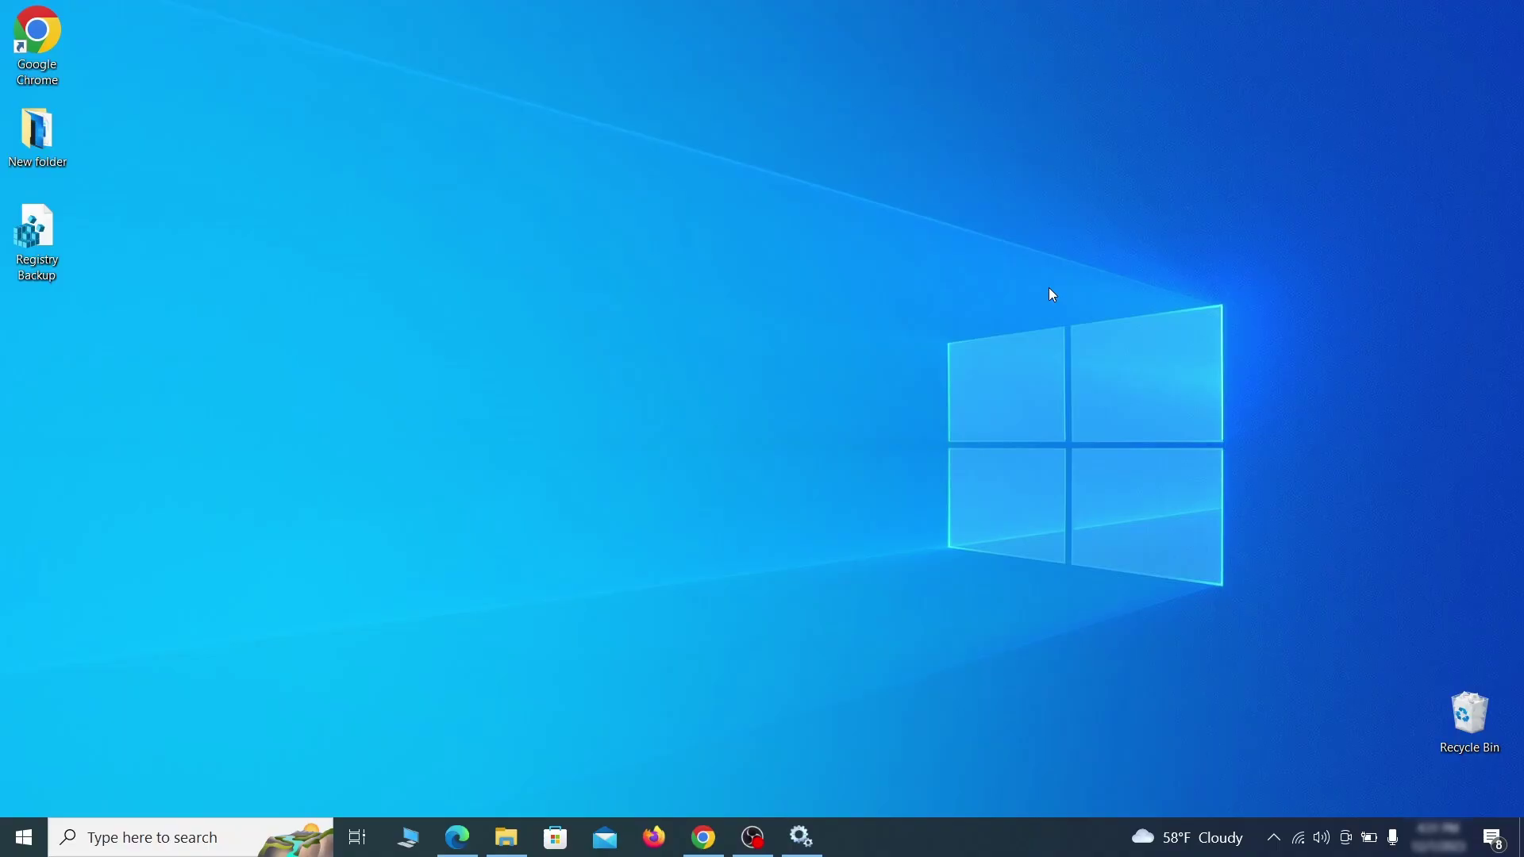
Launch the Malicious Software Removal Tool by running MRT.
key("super+r")
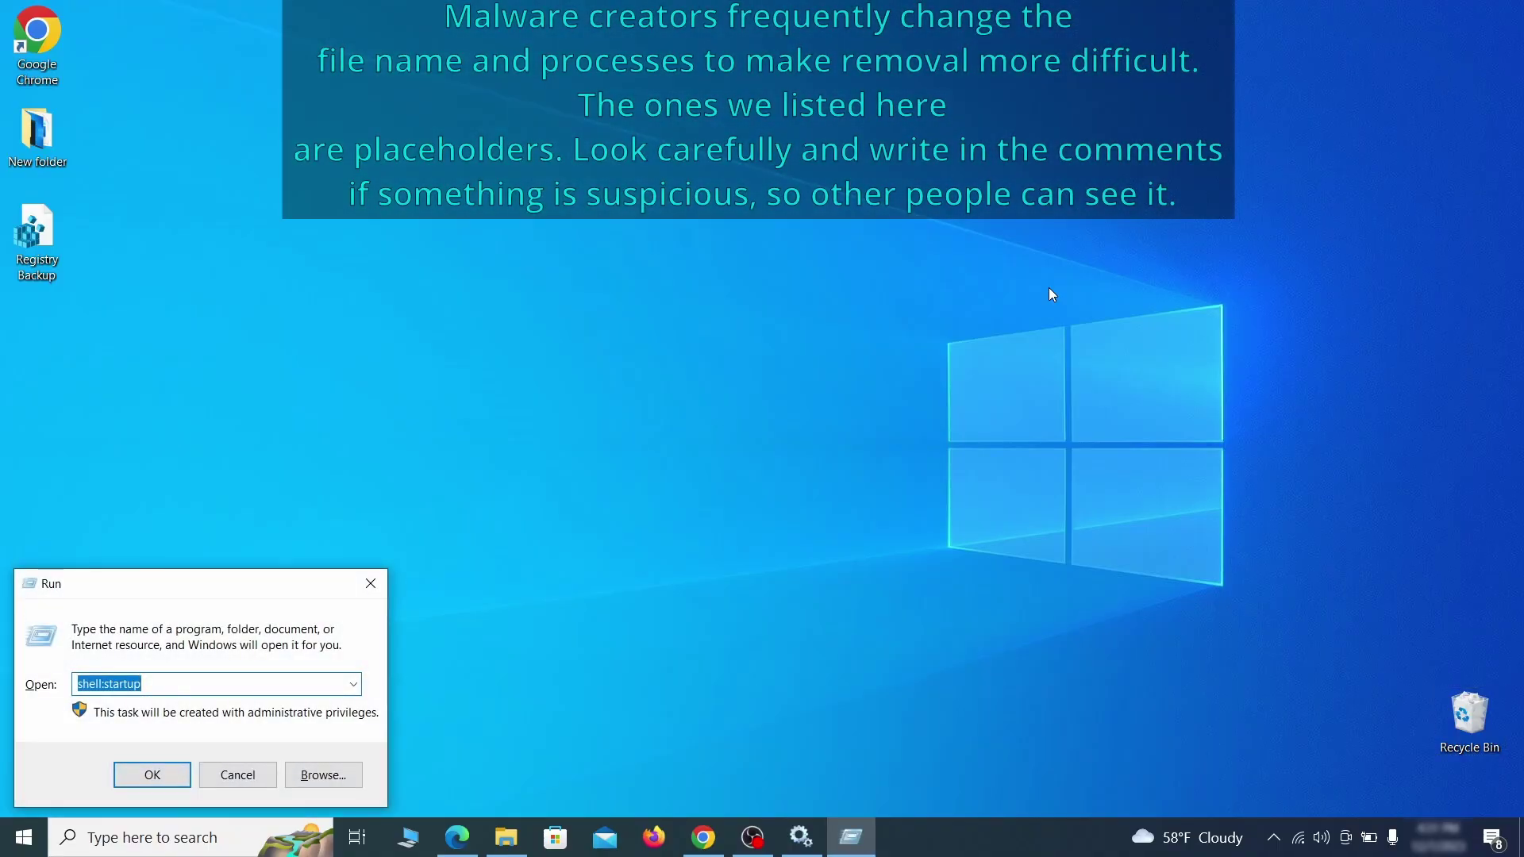
key("BackSpace")
type("M")
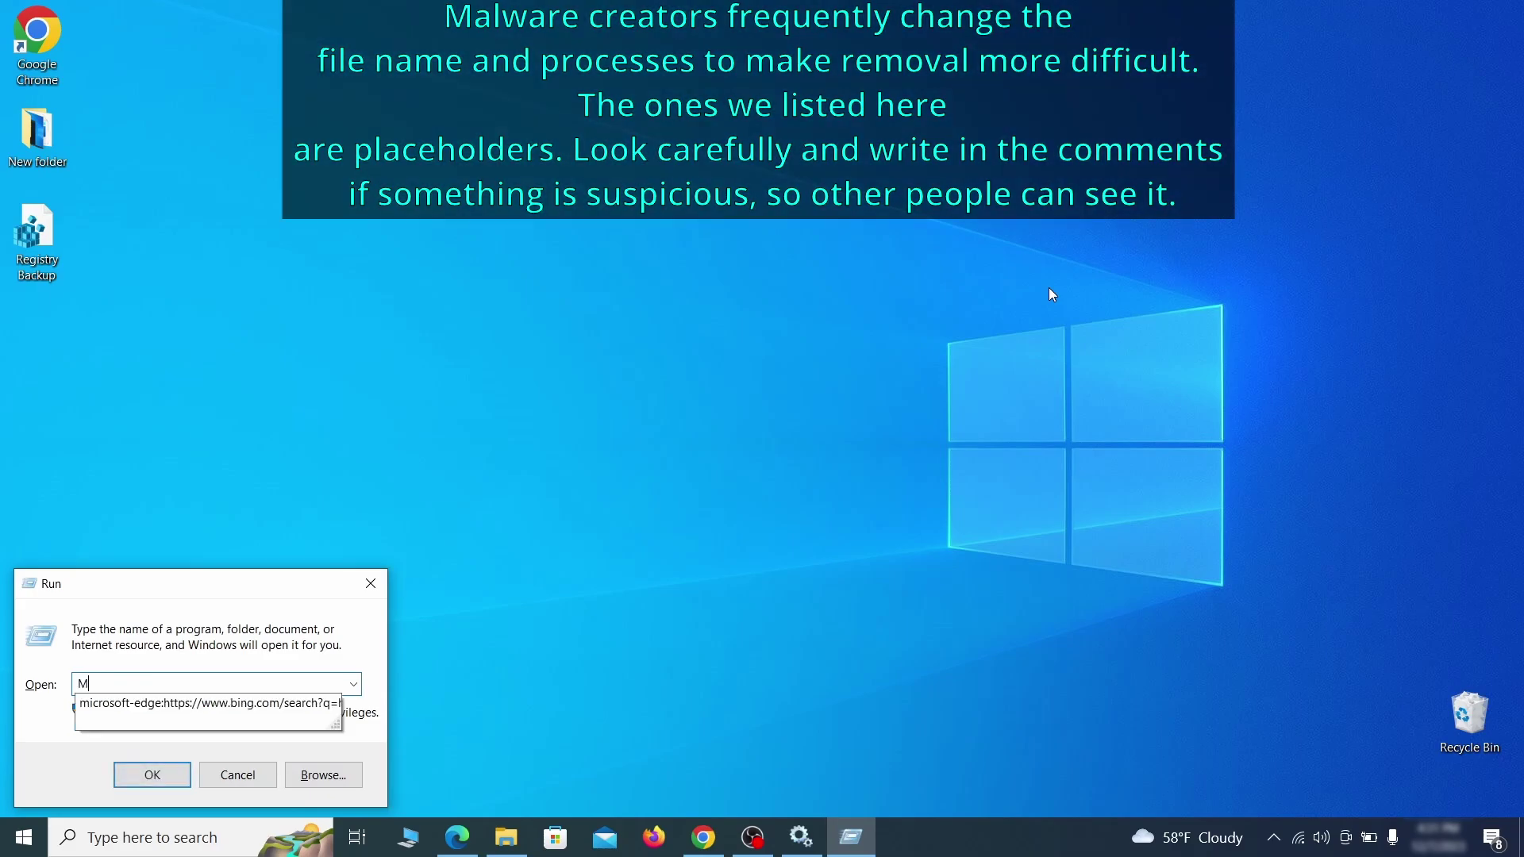
type("RT")
key("Return")
Run a full system scan and finish once no malicious software is found.
left_click(950, 558)
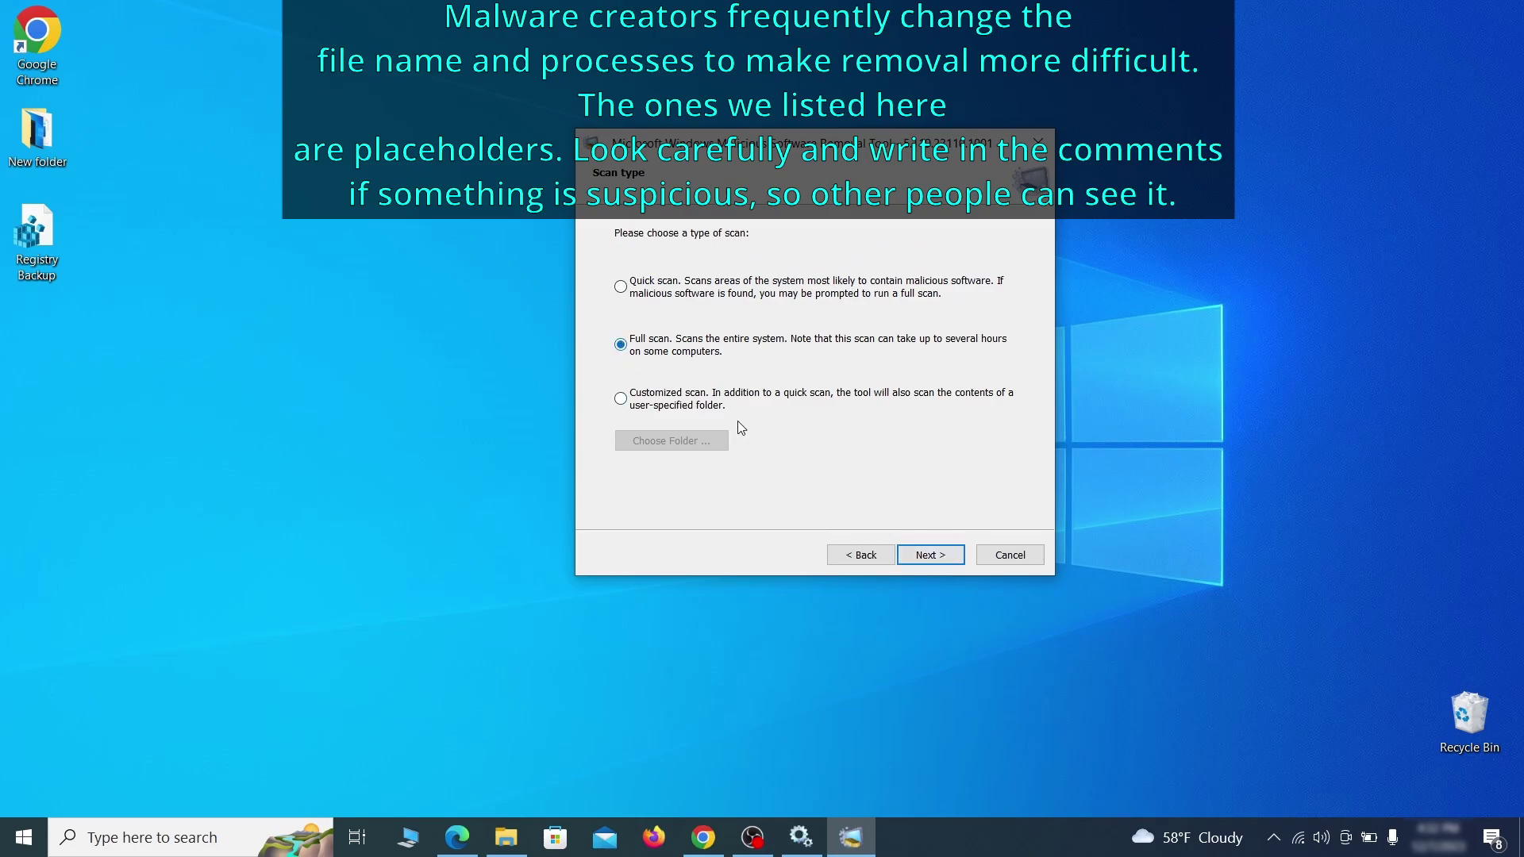
left_click(948, 559)
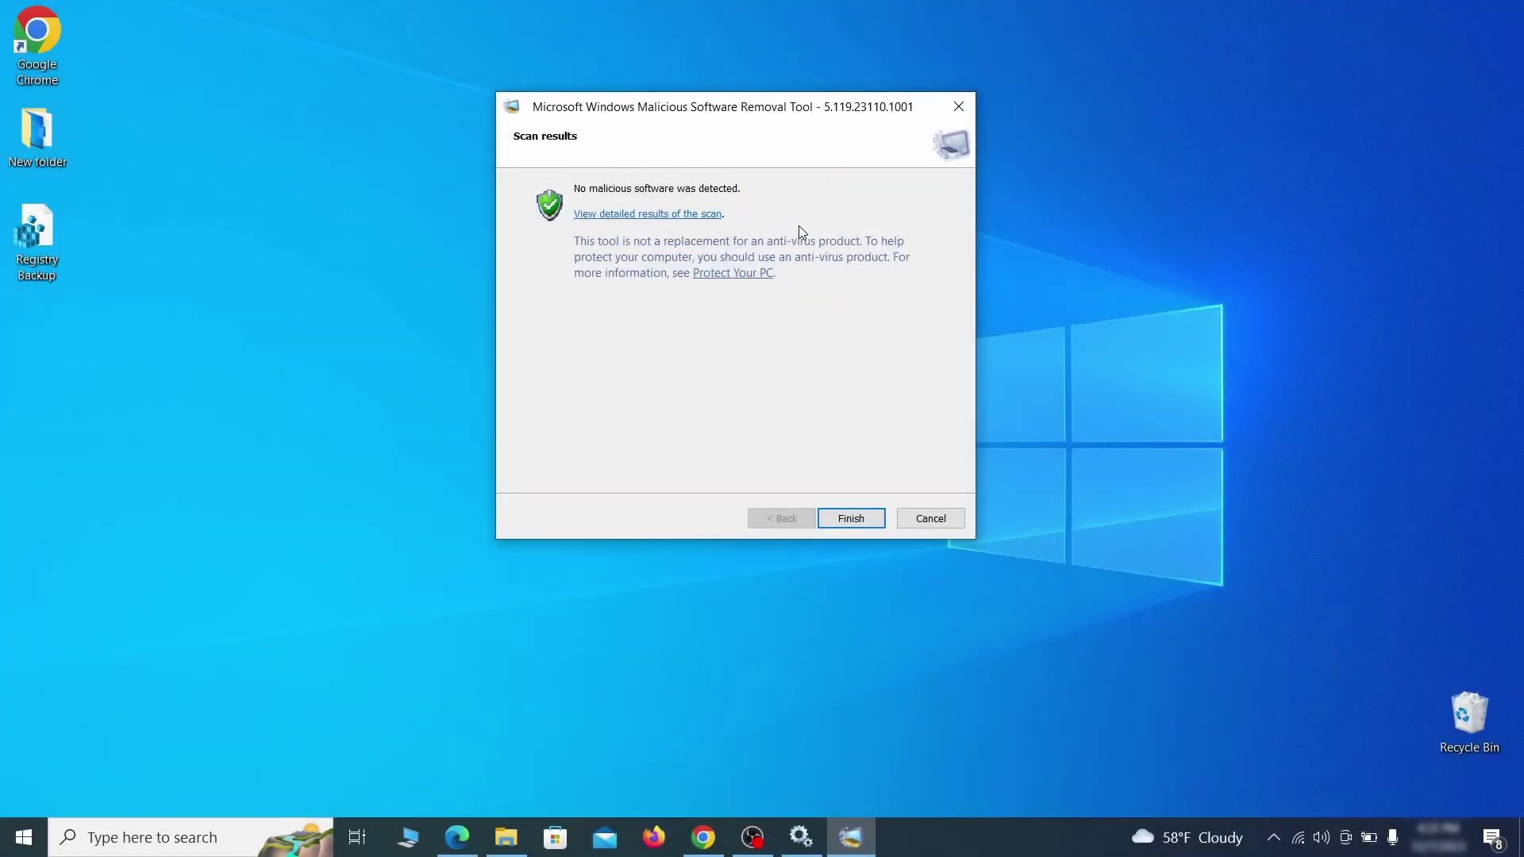
left_click(853, 520)
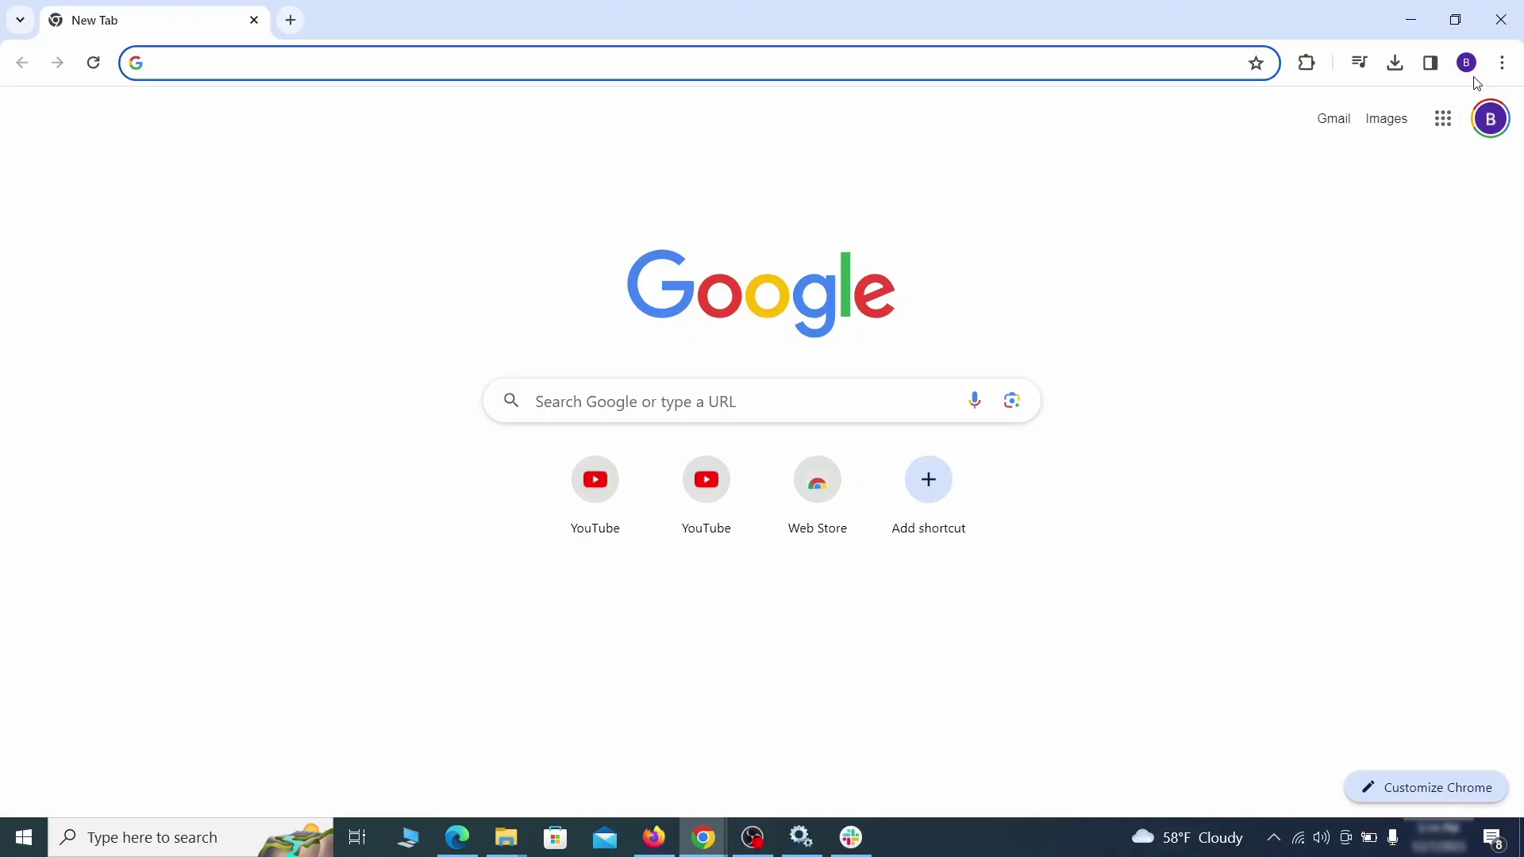
On Chrome's extensions page, disable the Add to Zola Button extension and remove it.
left_click(1502, 63)
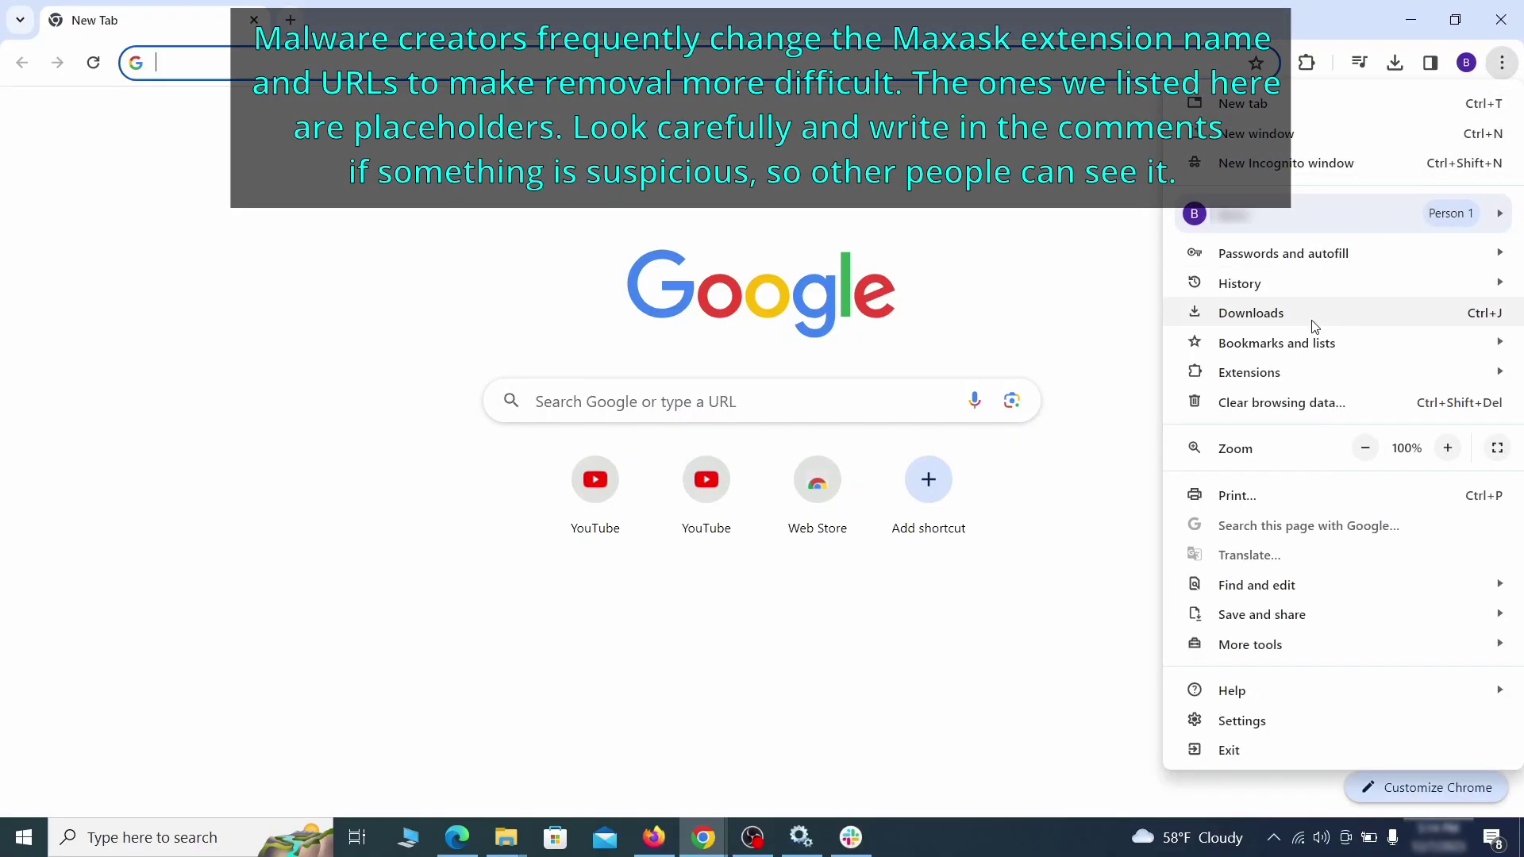
mouse_move(1211, 373)
left_click(1116, 374)
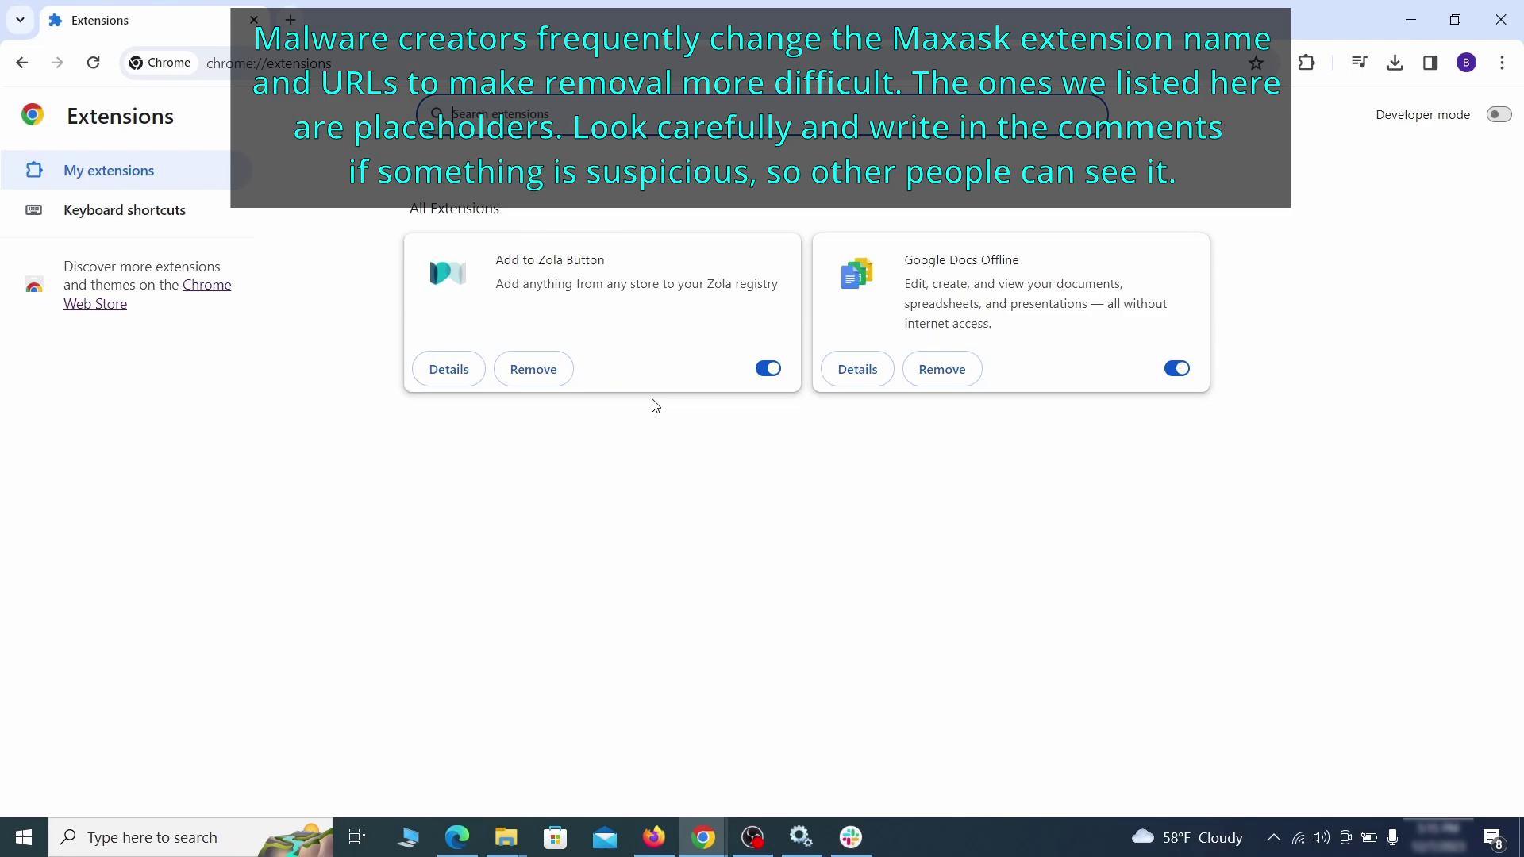
left_click(760, 375)
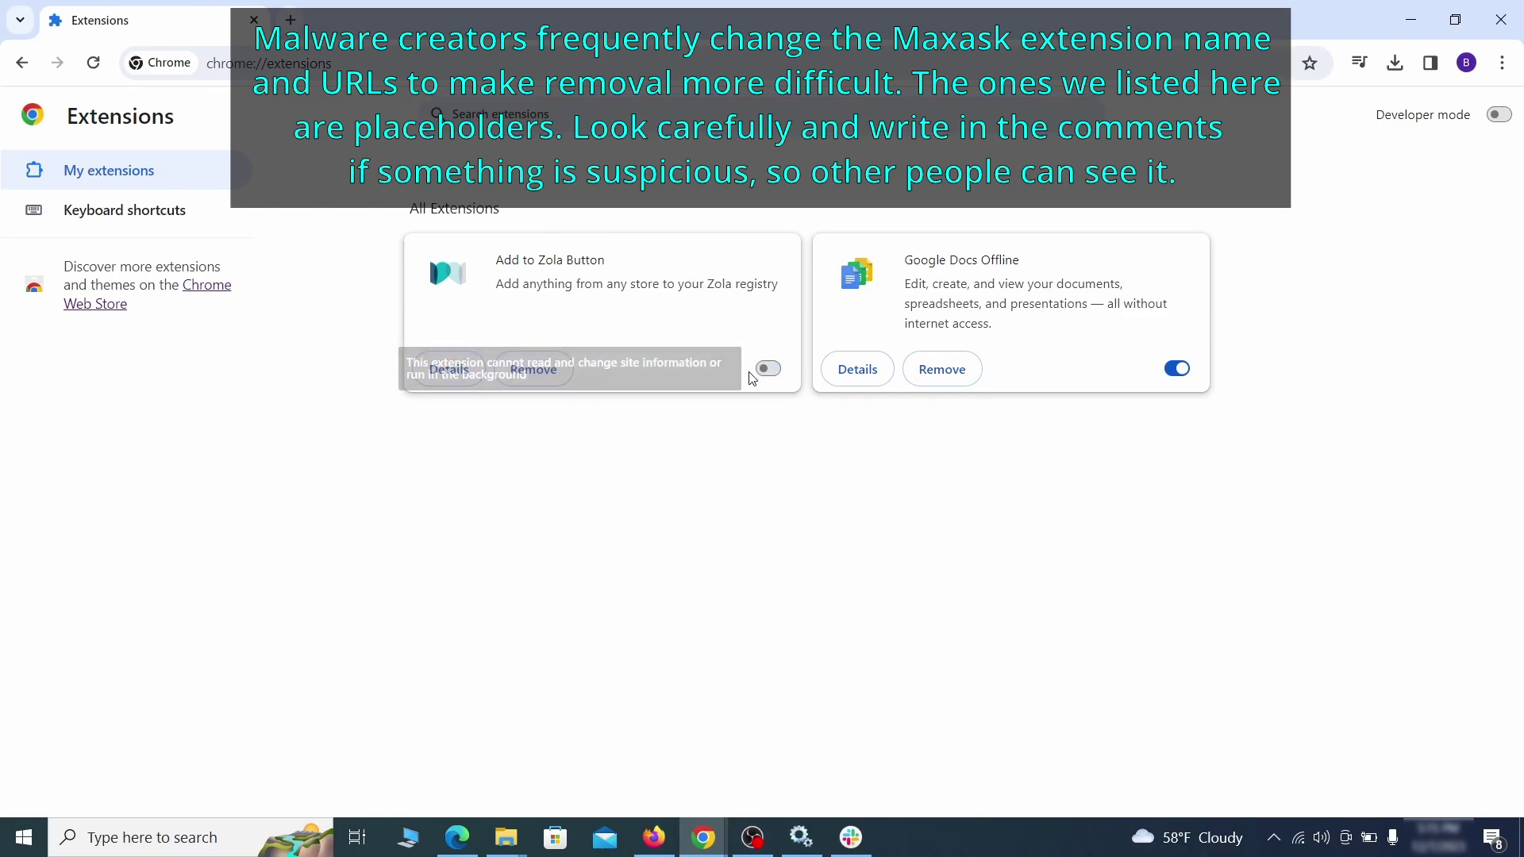
left_click(555, 380)
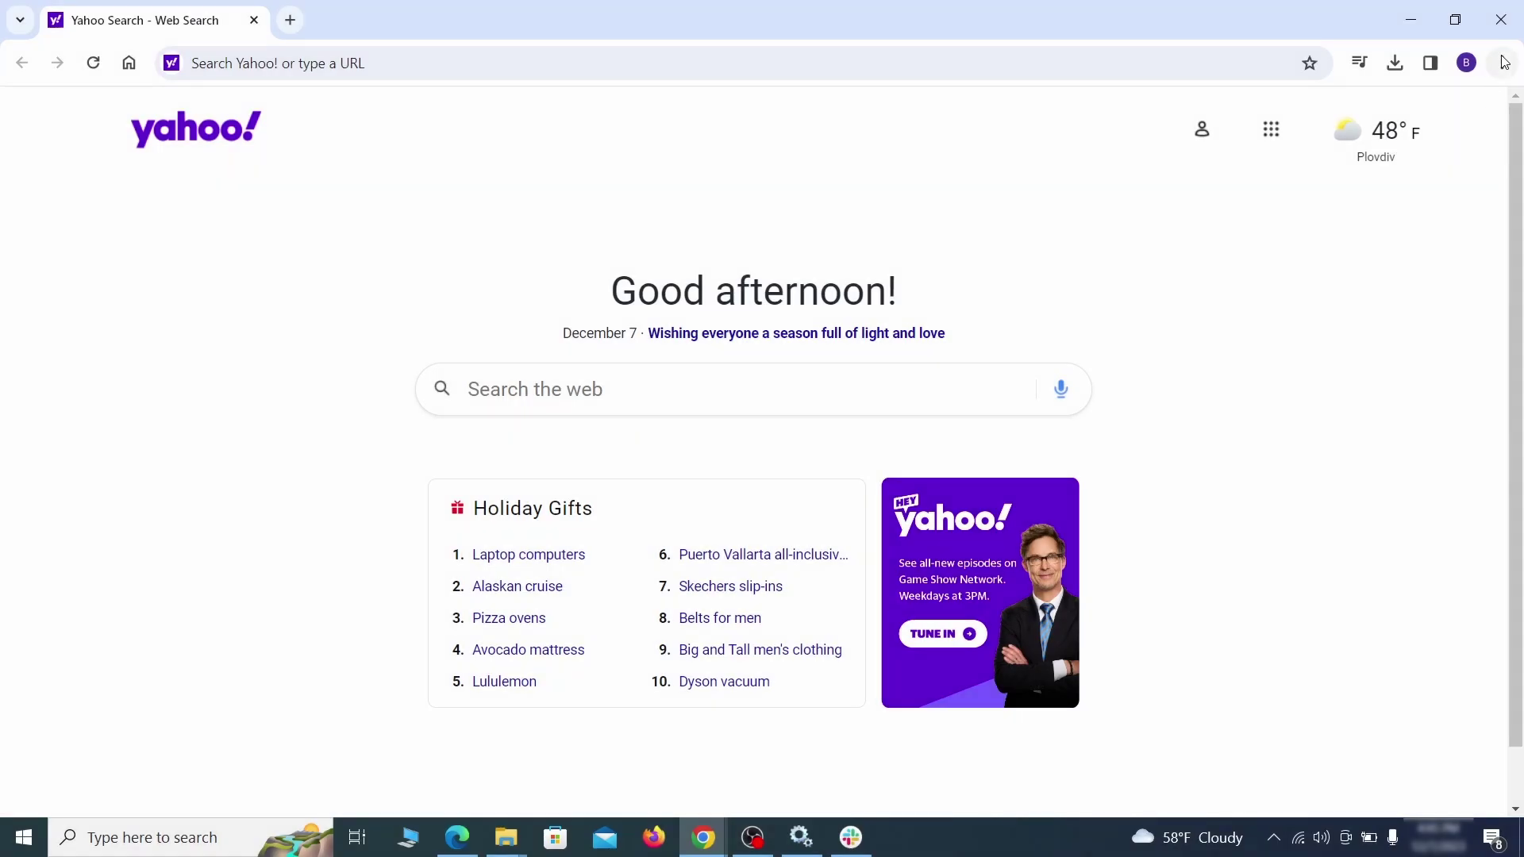
Open Clear browsing data from Chrome's Privacy and security settings.
left_click(1502, 63)
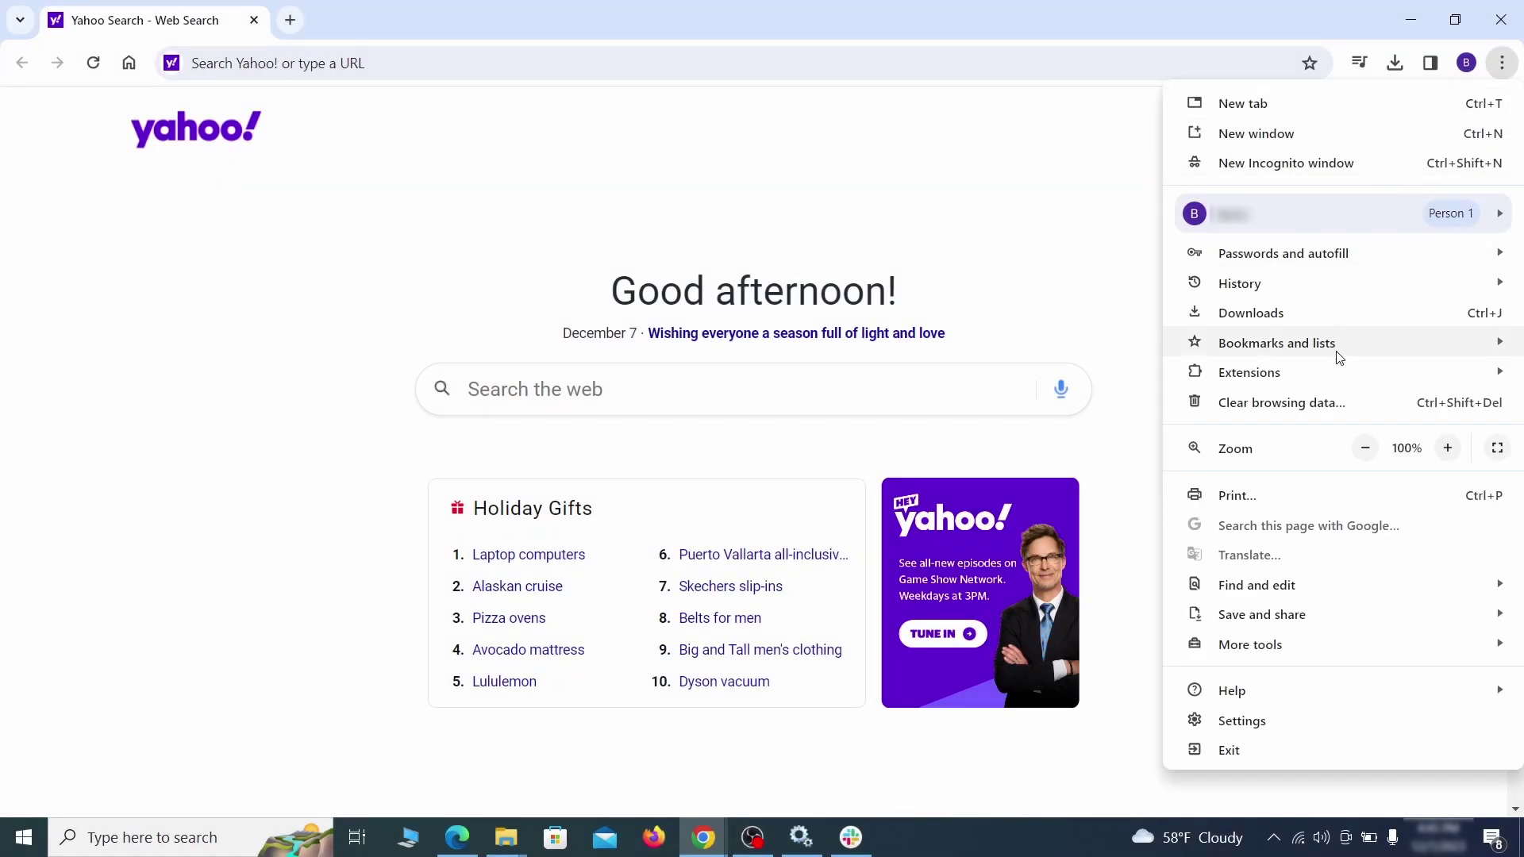
left_click(1252, 720)
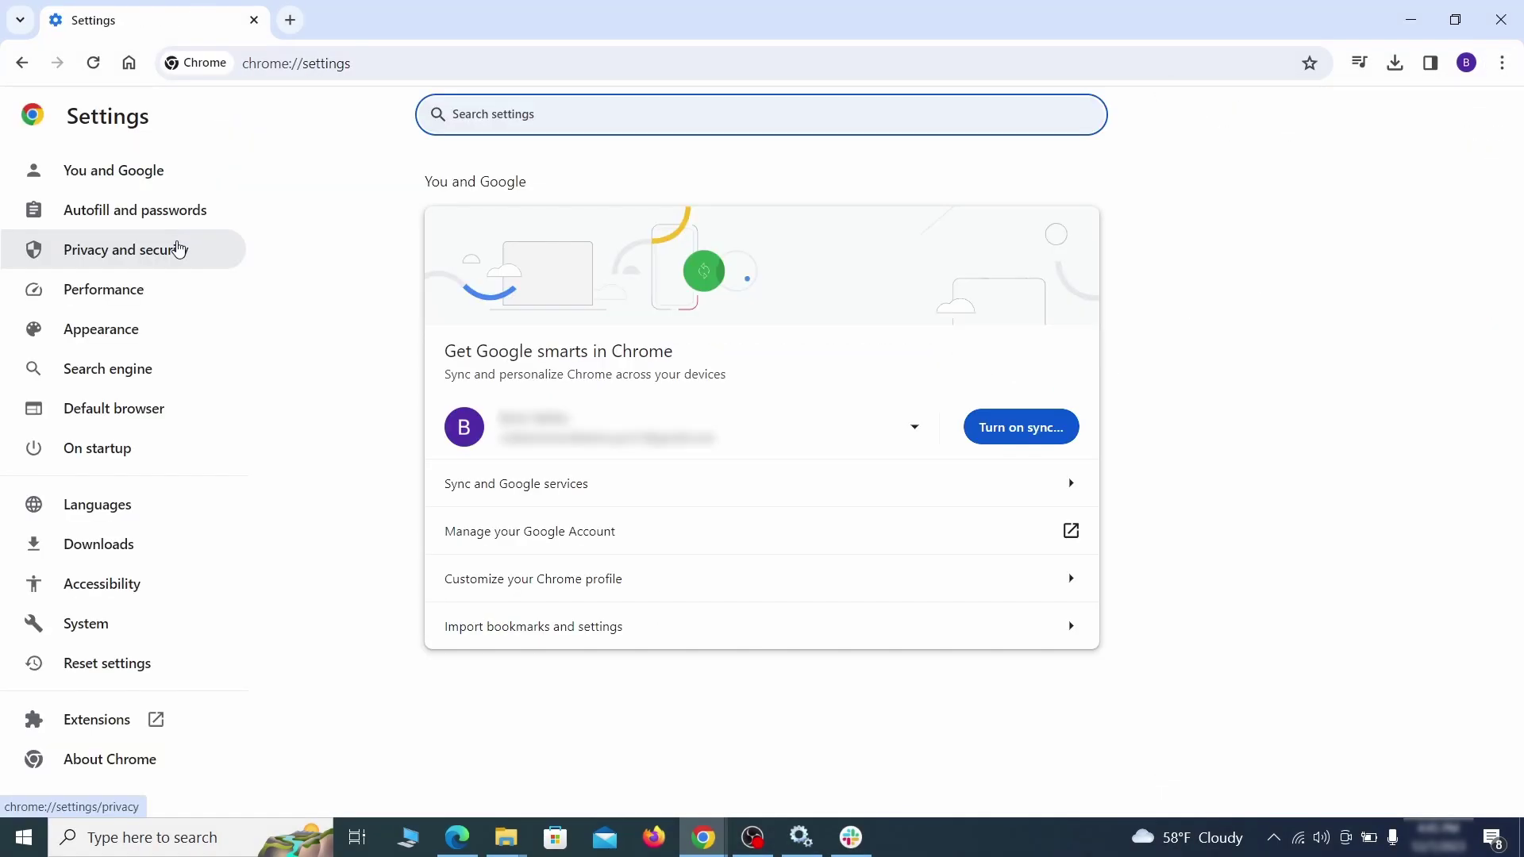
left_click(180, 249)
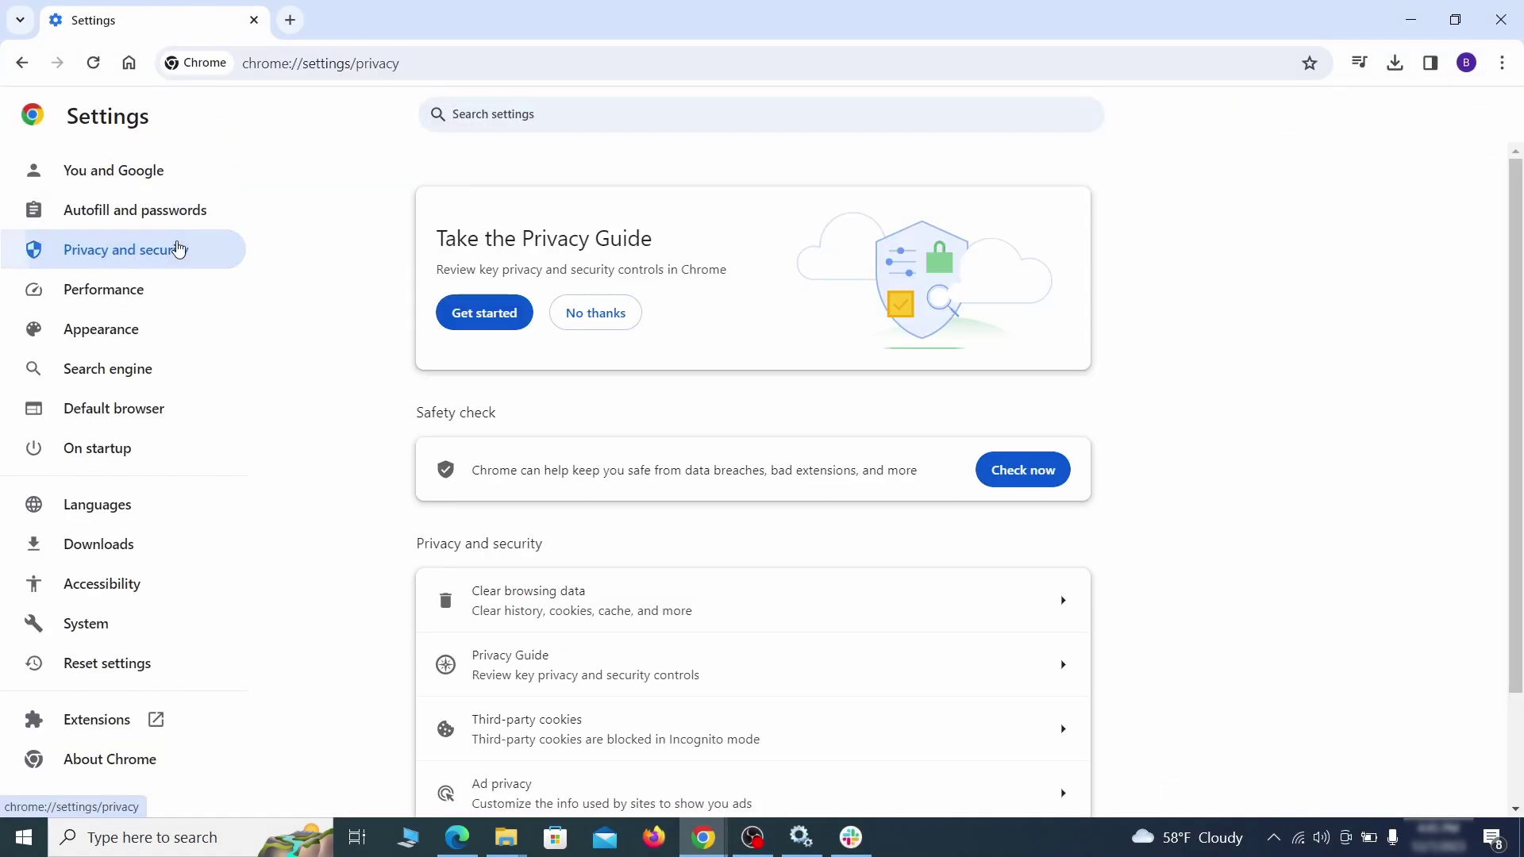
scroll(1212, 524, "down", 1)
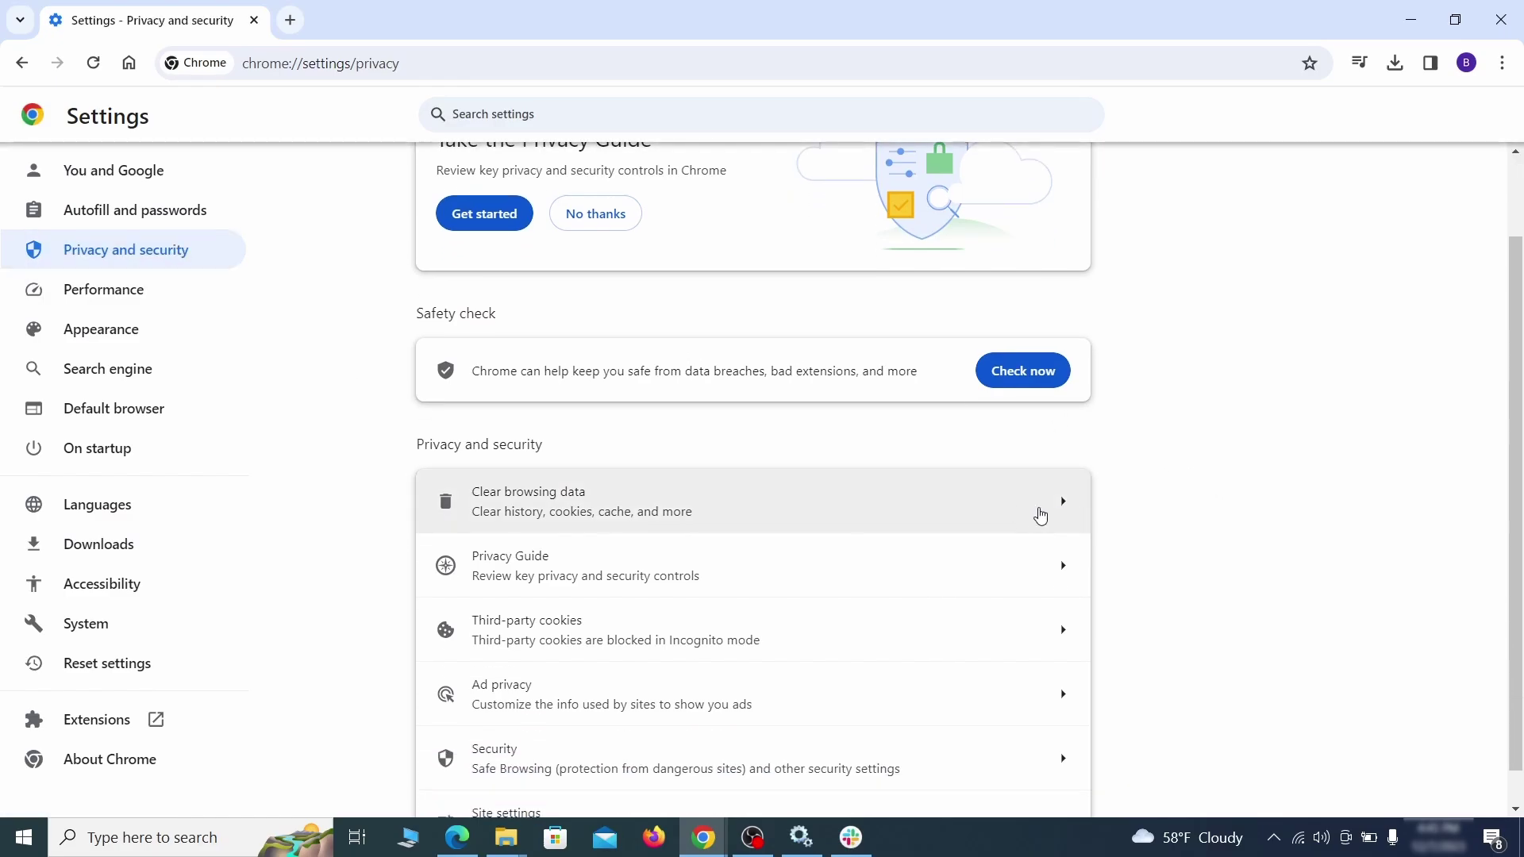
left_click(994, 513)
On the Advanced tab, add autofill form data, site settings and hosted app data, then clear.
left_click(697, 286)
left_click(850, 286)
scroll(768, 453, "down", 3)
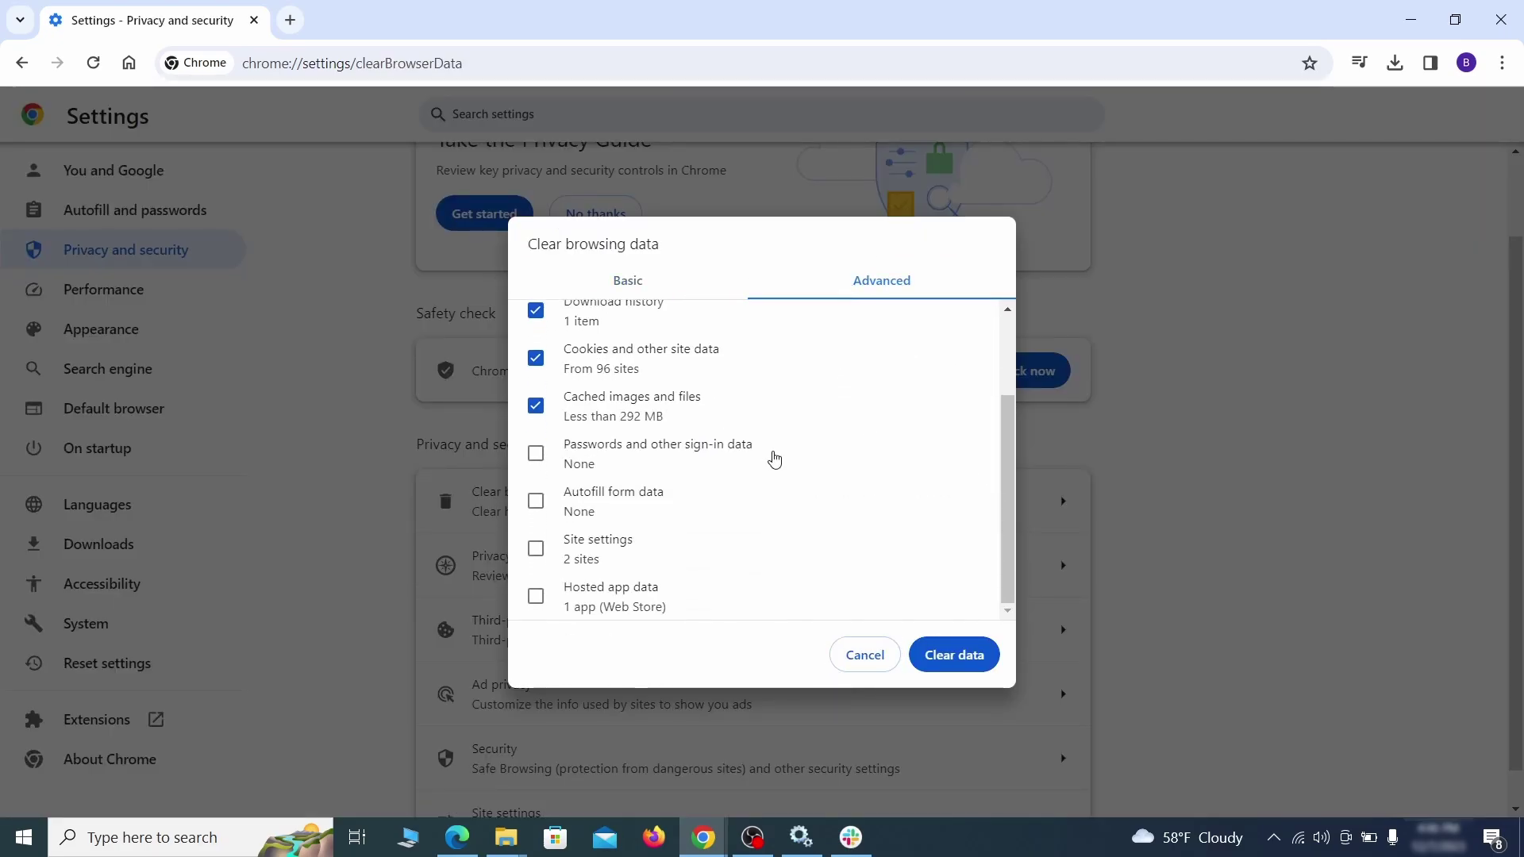
left_click(536, 501)
left_click(536, 548)
left_click(536, 596)
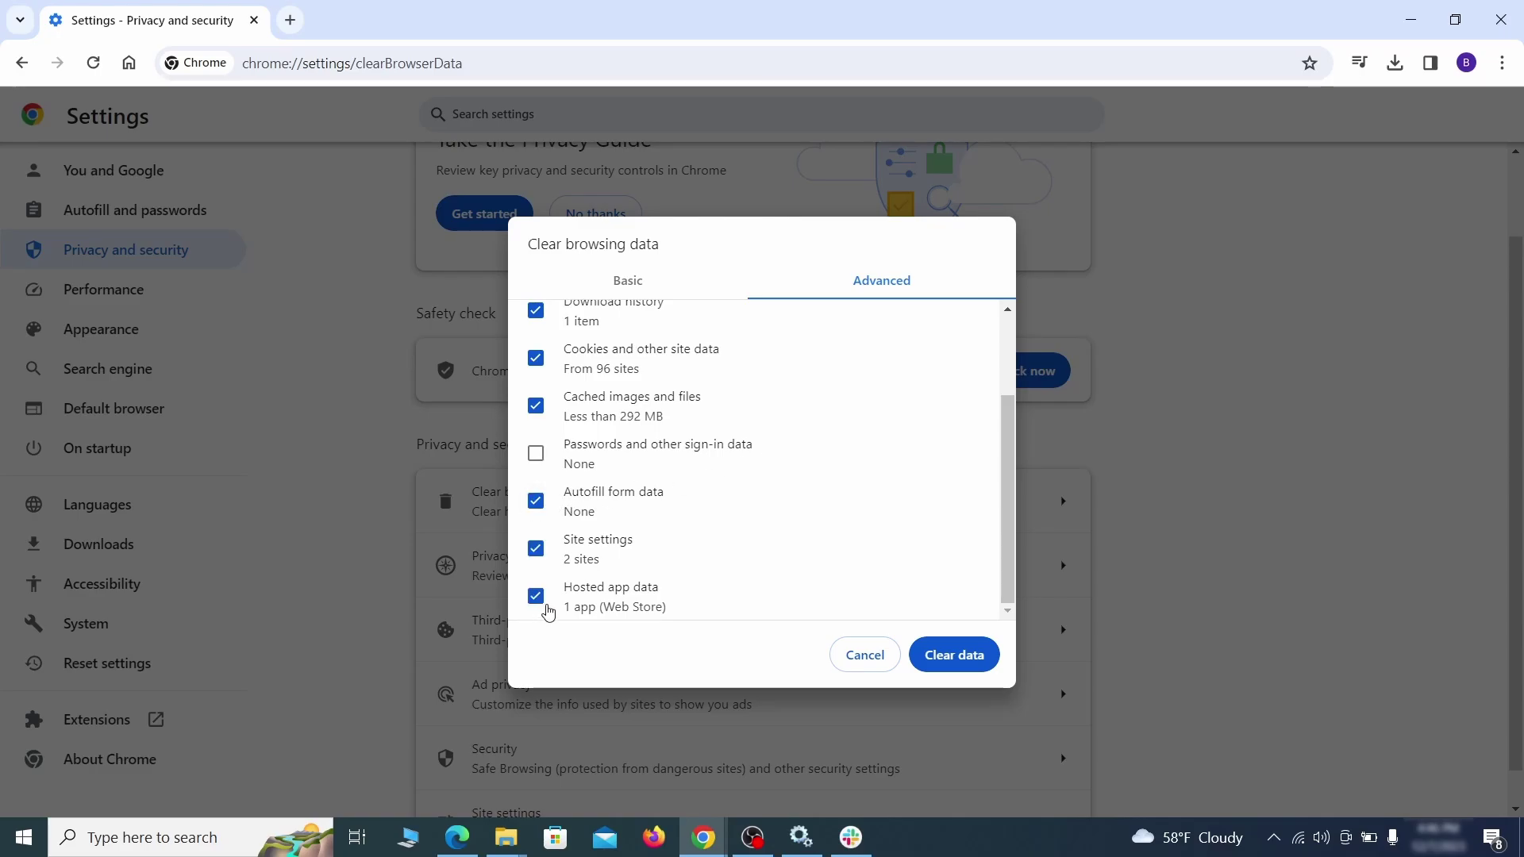
left_click(967, 662)
Review which sites have Location and Camera permissions in Chrome's site settings.
scroll(1147, 522, "down", 1)
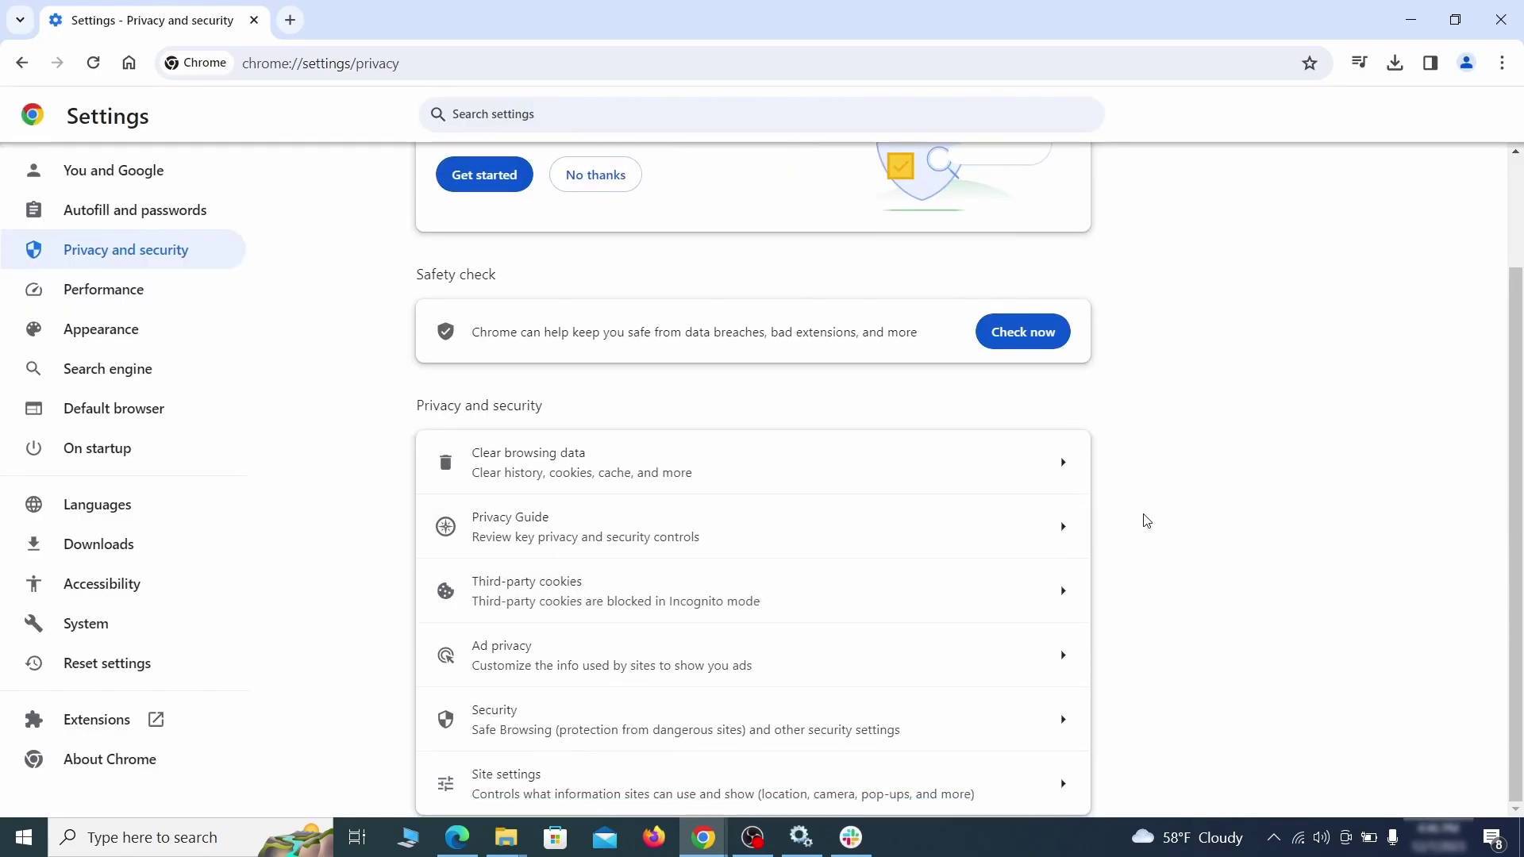
left_click(742, 780)
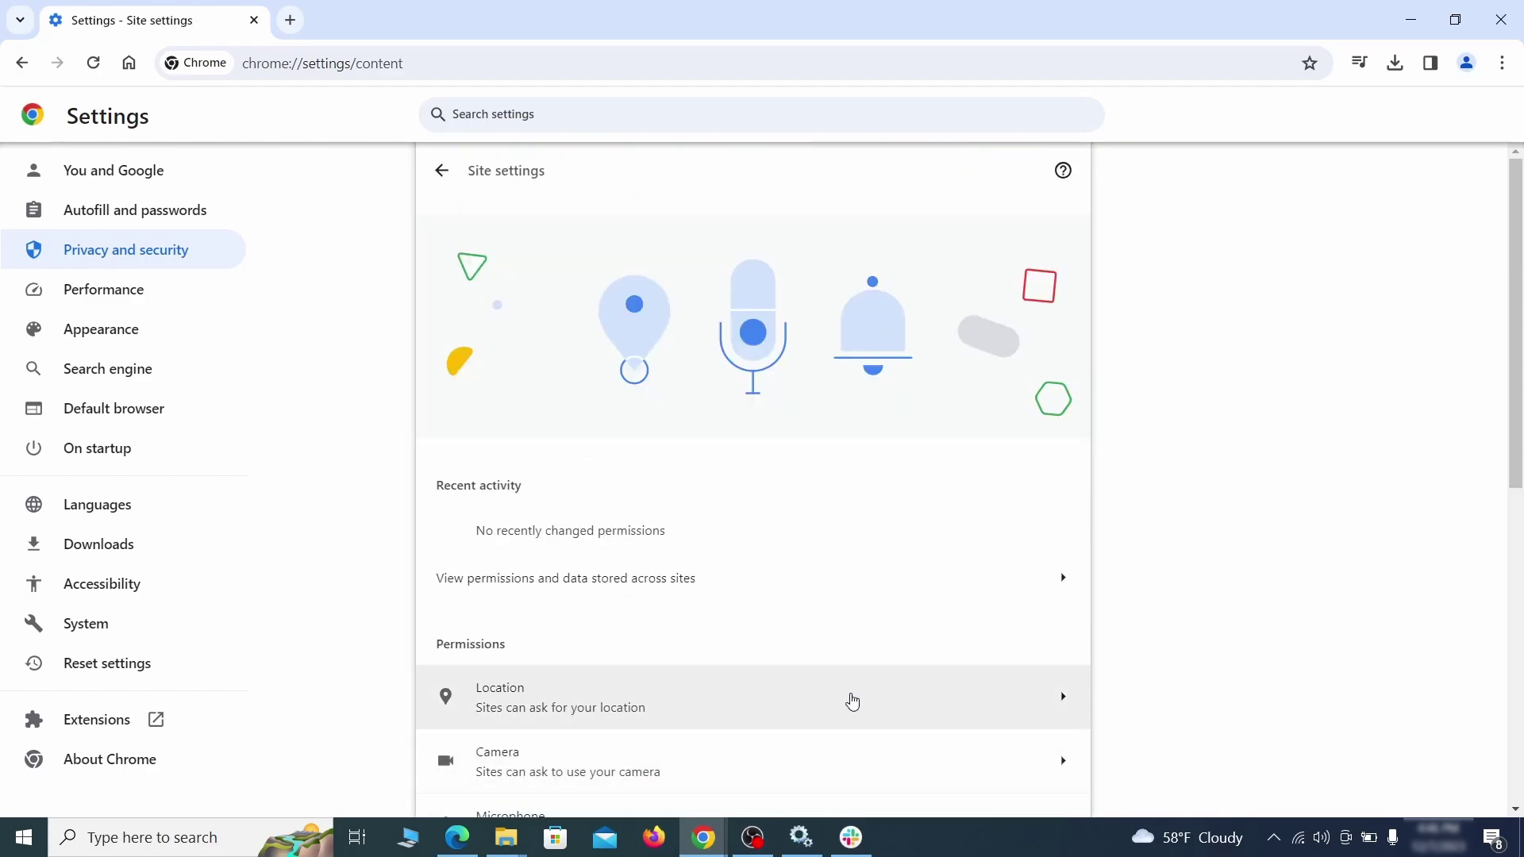
scroll(1094, 484, "down", 4)
scroll(1096, 413, "down", 1)
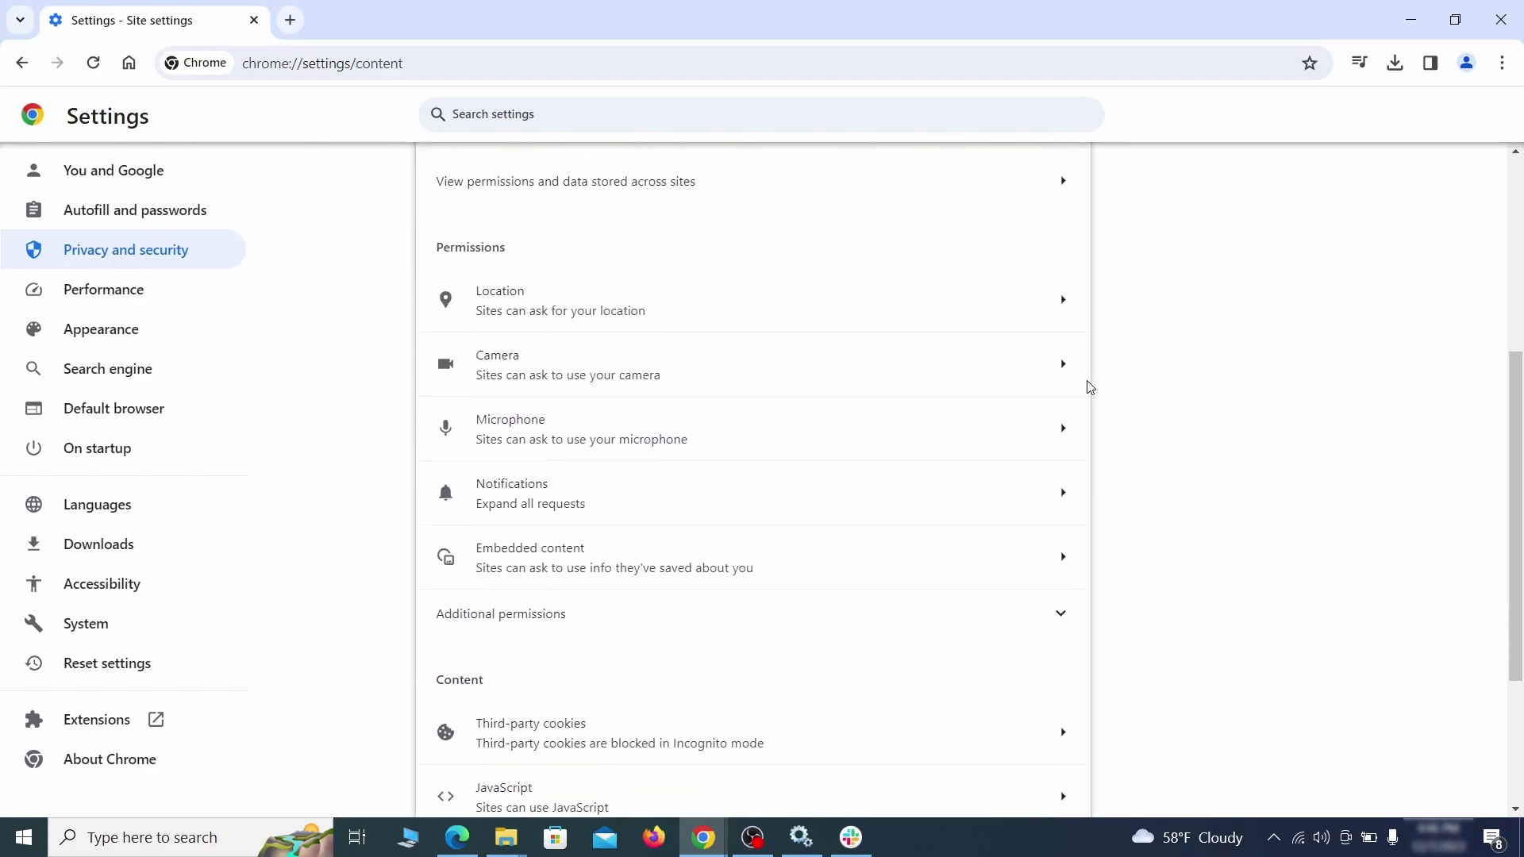
left_click(770, 313)
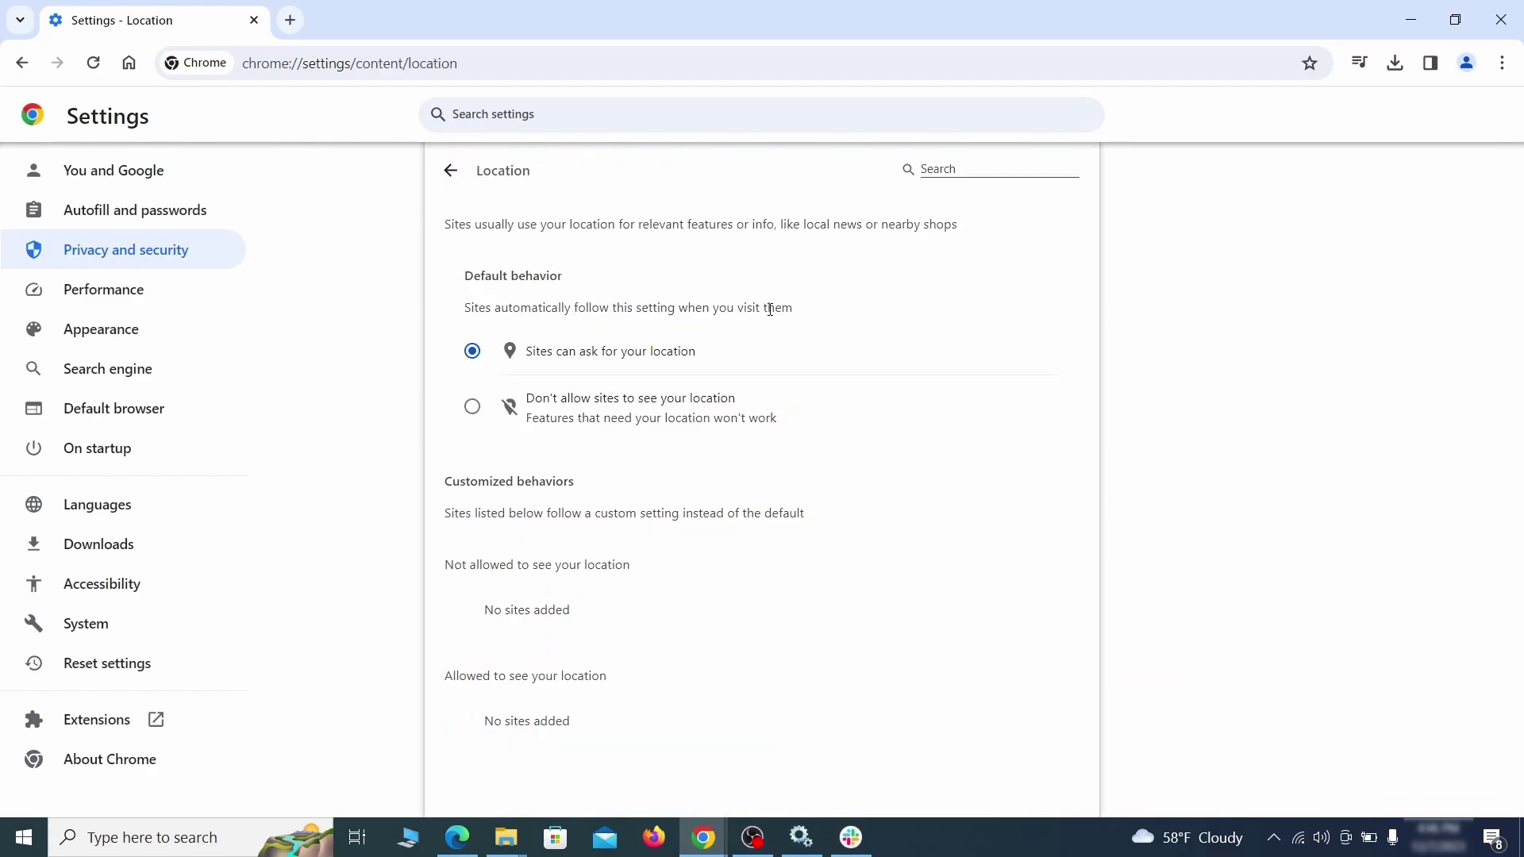
left_click(21, 63)
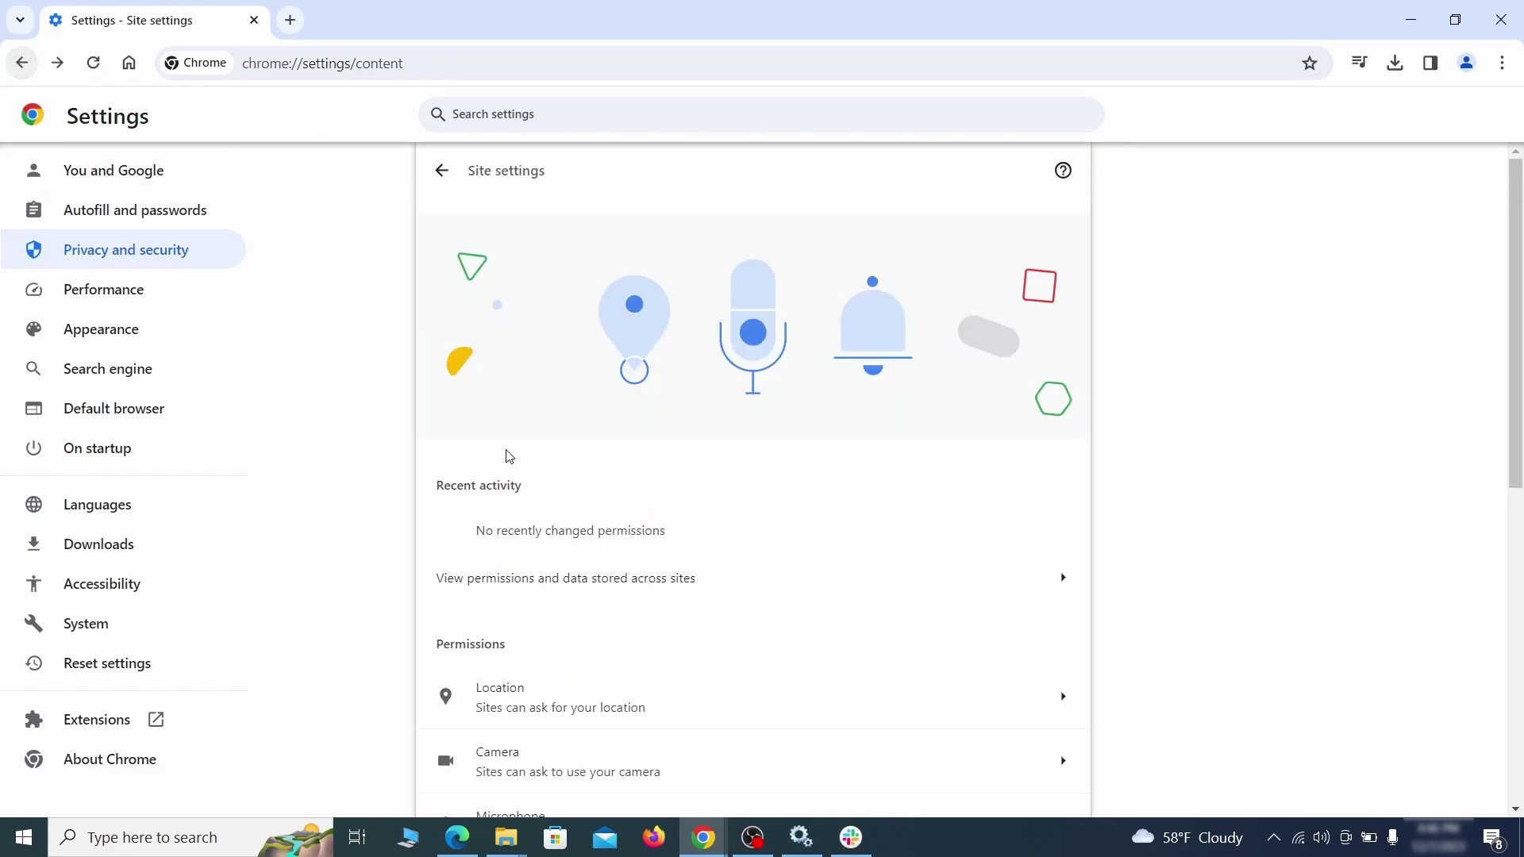
left_click(602, 374)
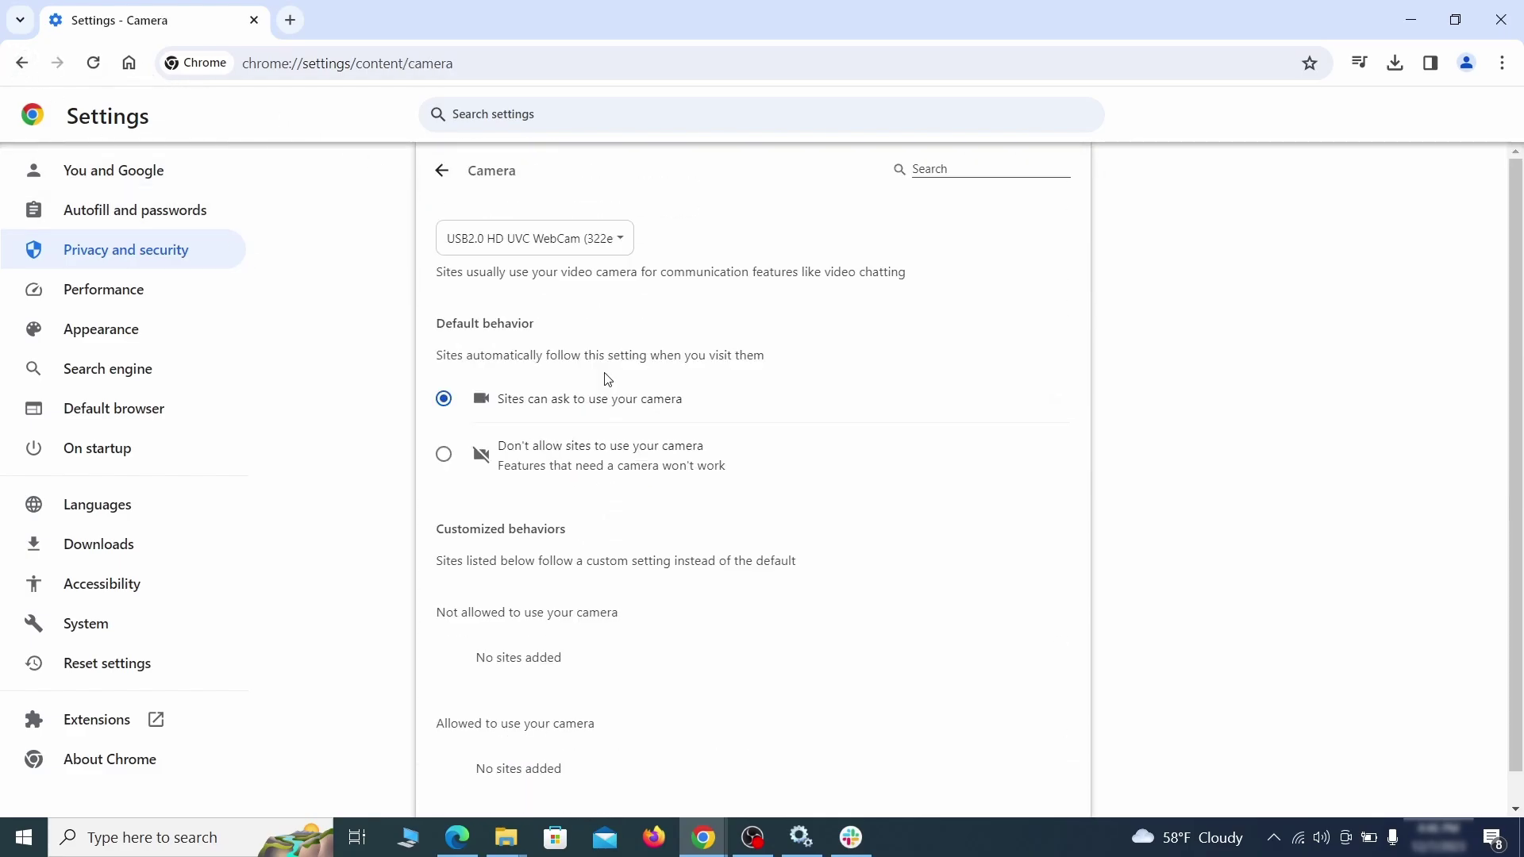
Check ExampleRougeURL.com's notification permission and remove it from allowed third-party cookies.
scroll(388, 517, "down", 1)
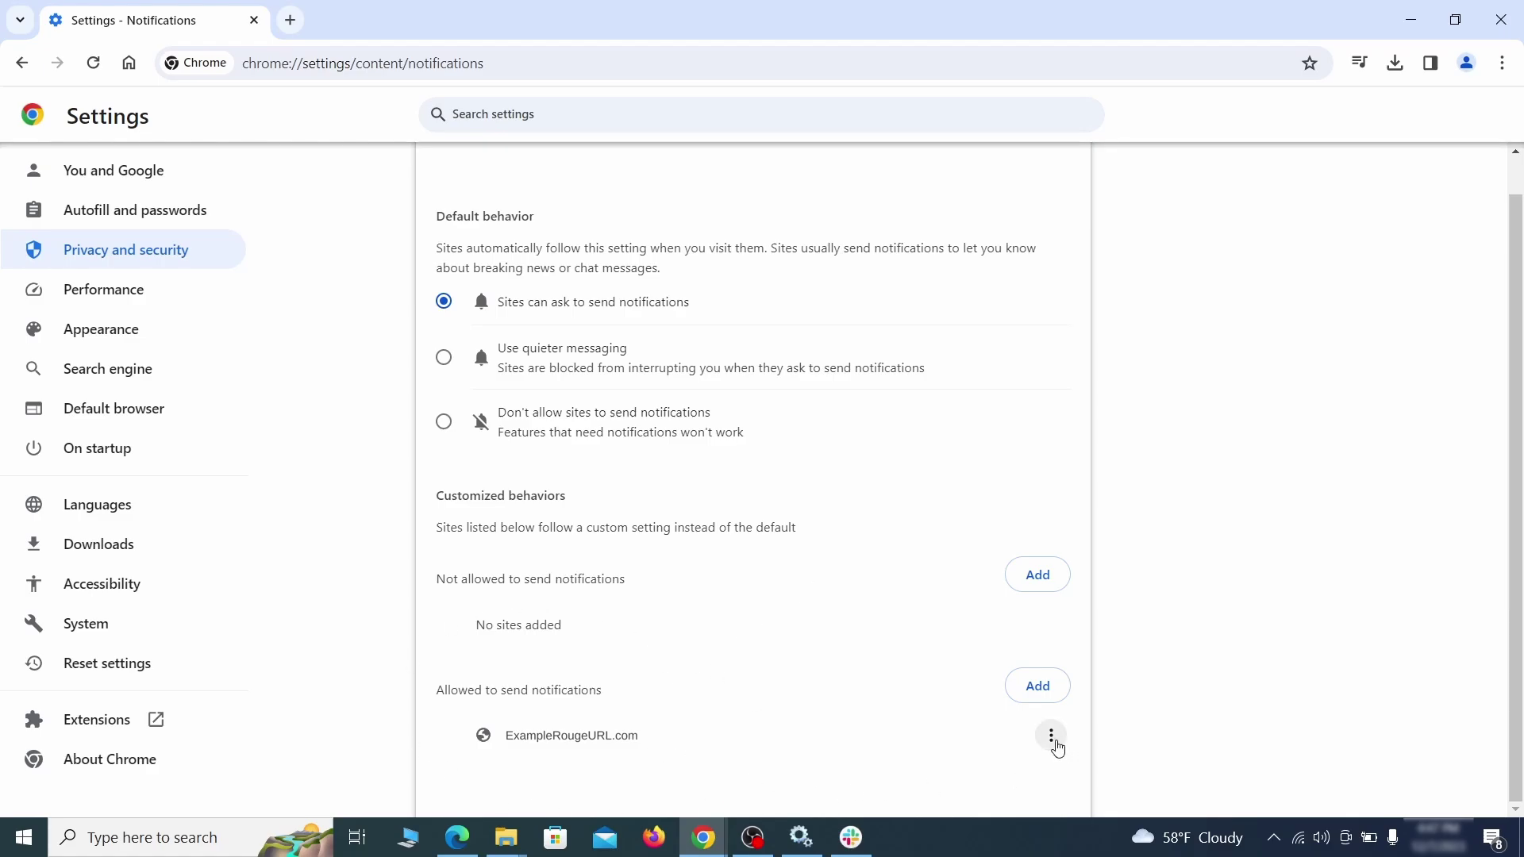
left_click(1052, 738)
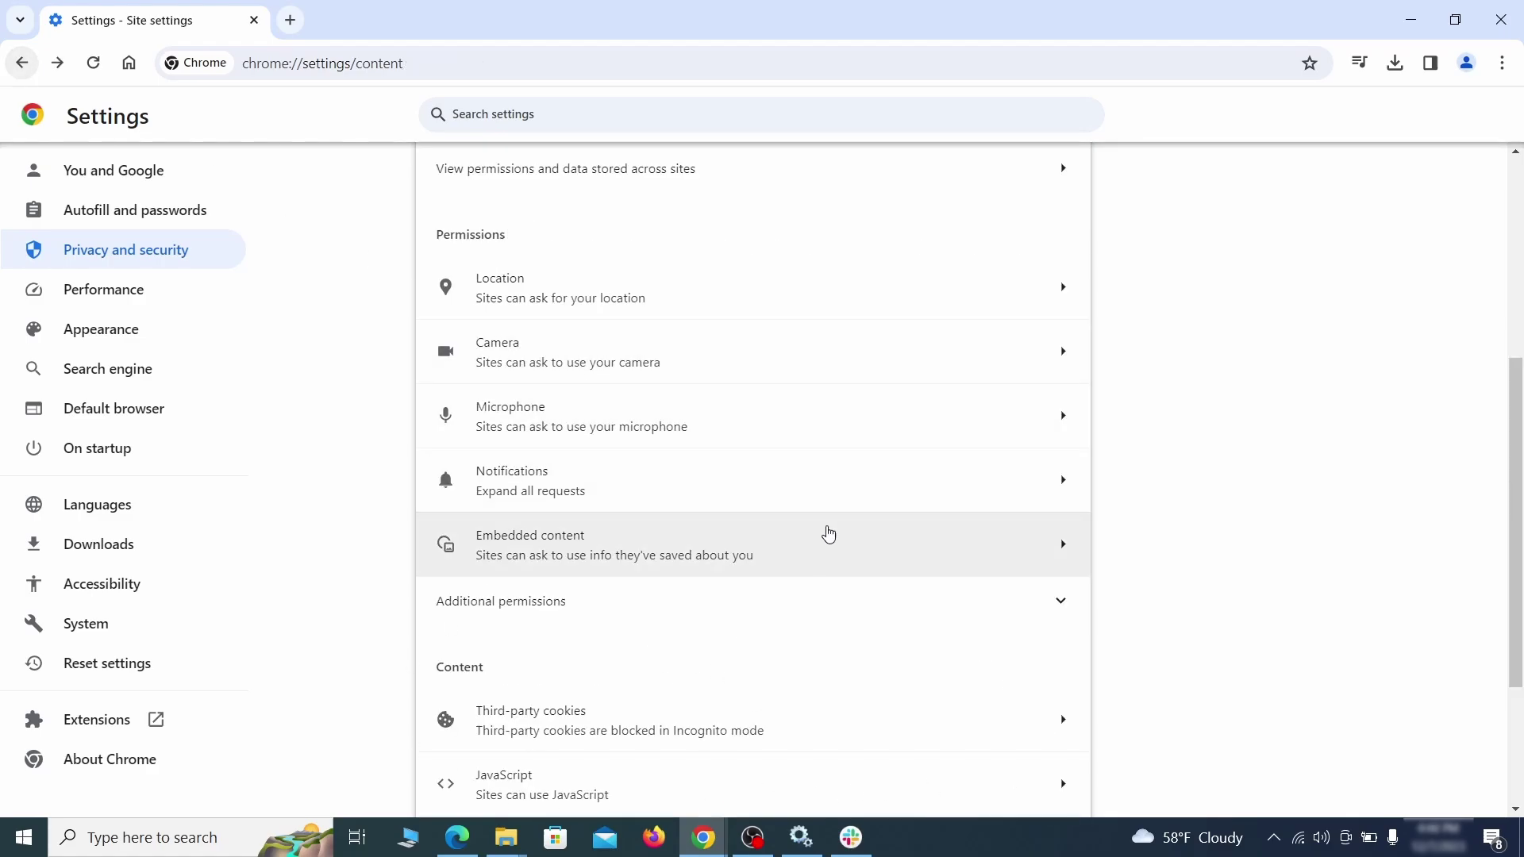
scroll(823, 534, "down", 3)
left_click(823, 536)
scroll(840, 588, "down", 5)
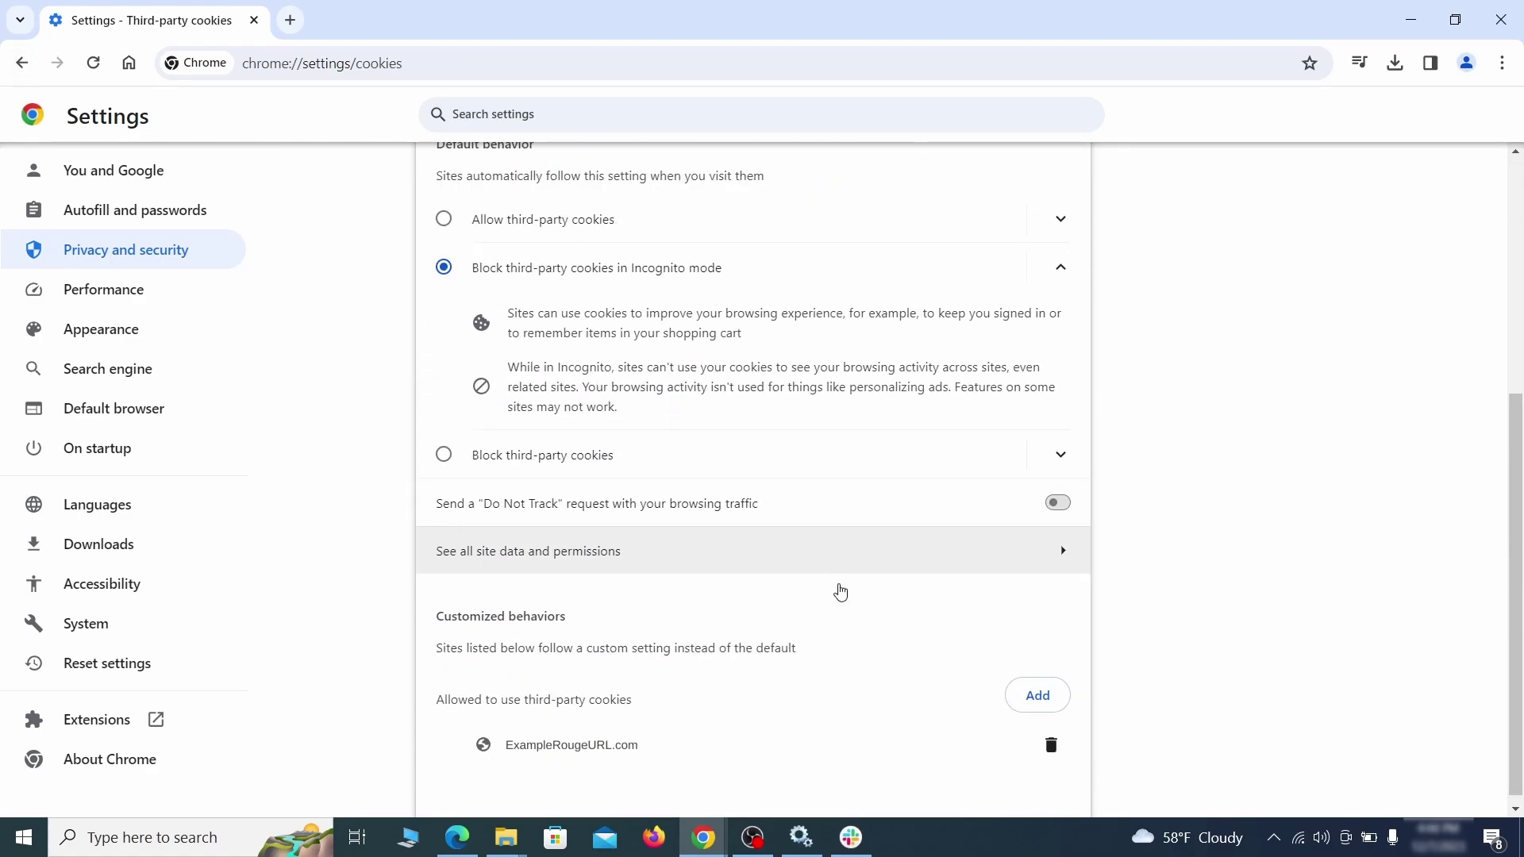
left_click(1054, 748)
key("alt+Left")
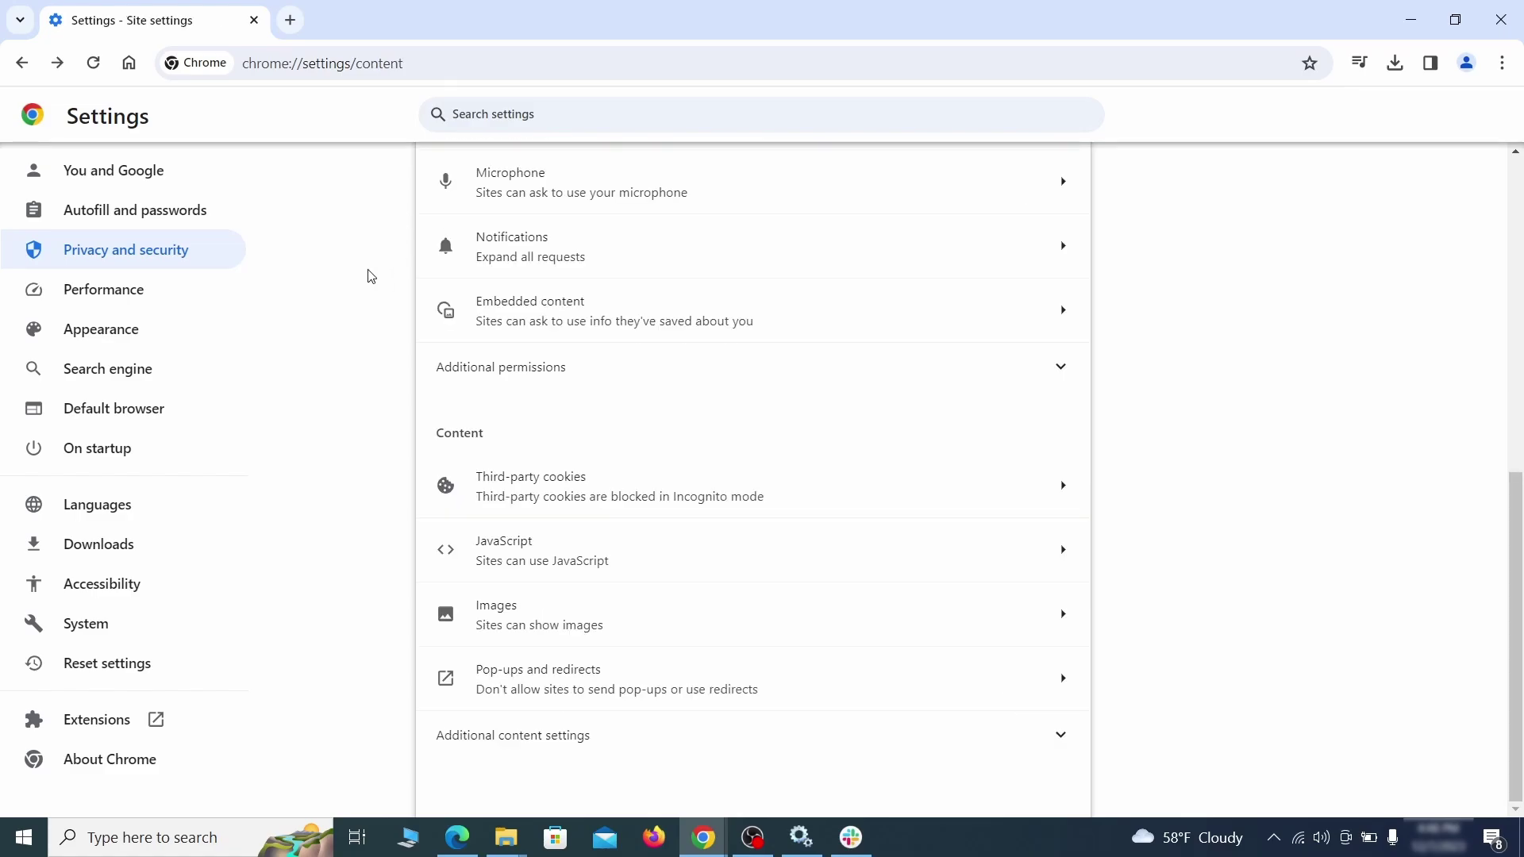
Erase the rogue custom home page address in Chrome's Appearance settings.
left_click(206, 332)
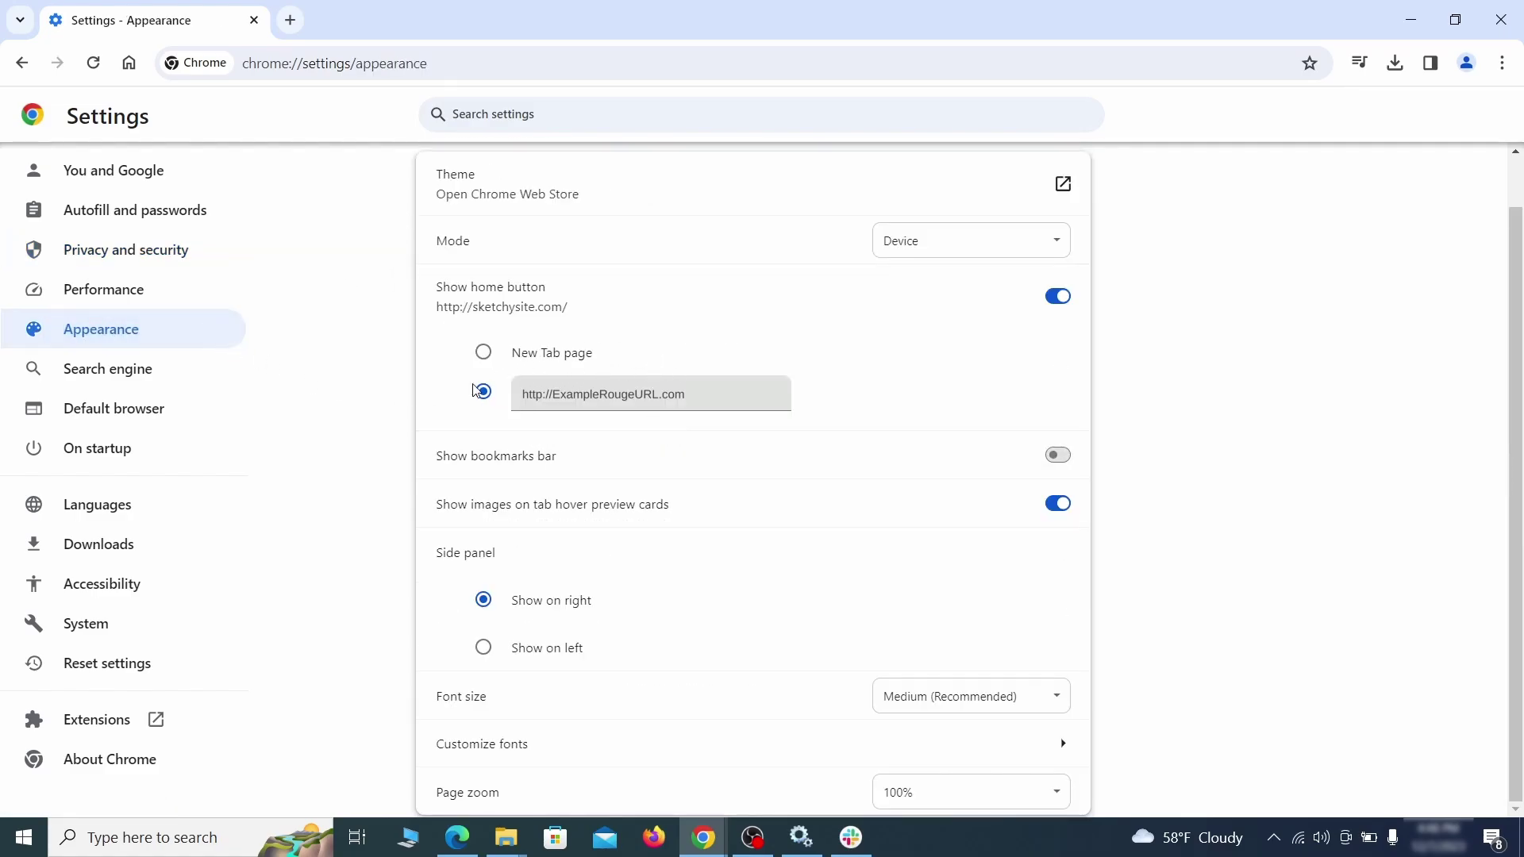
left_click_drag(675, 412, 505, 397)
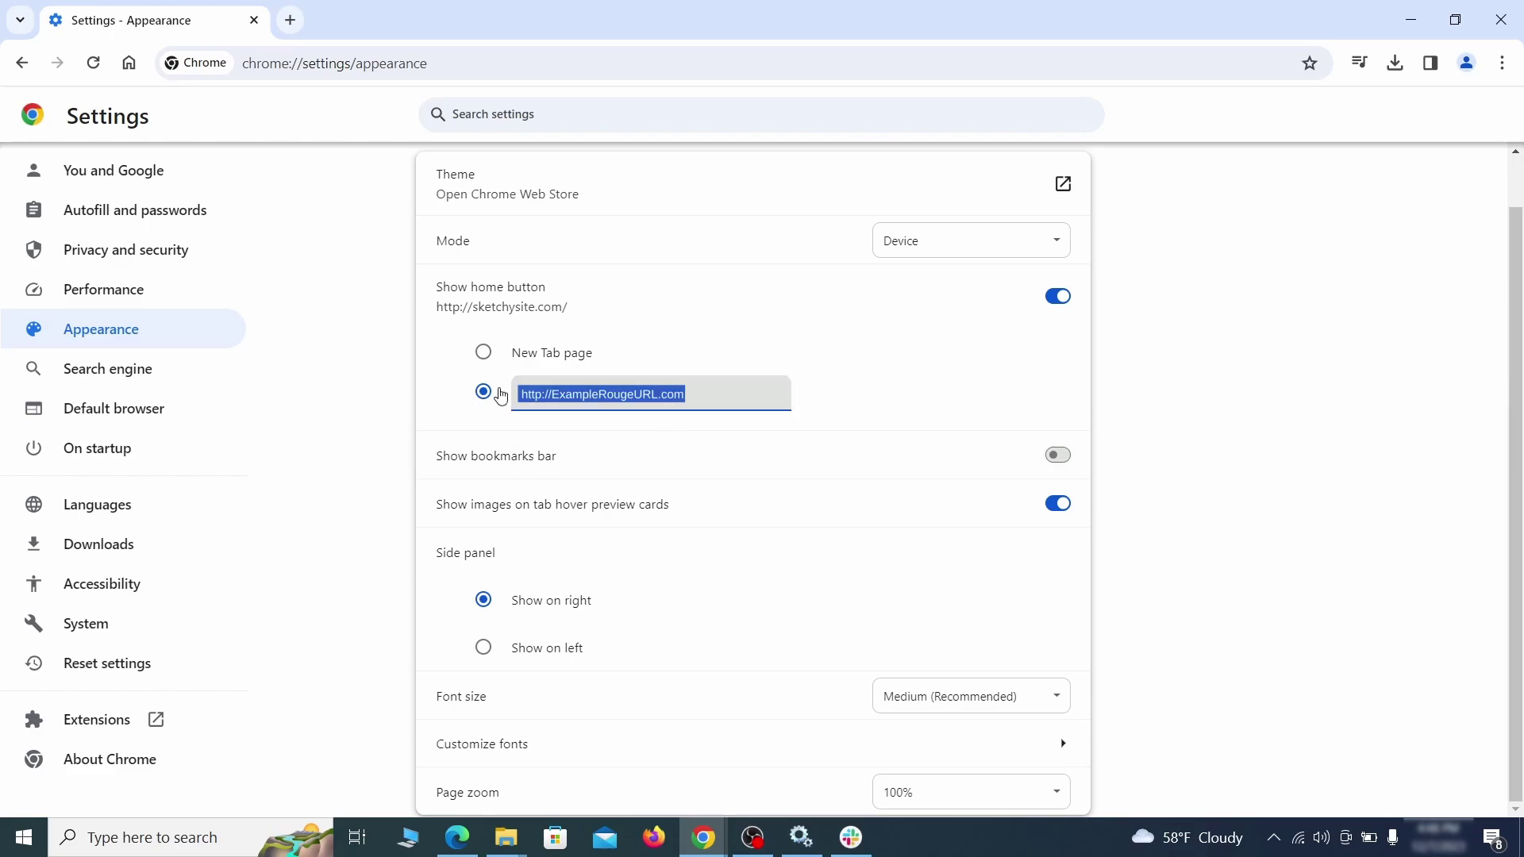
key("BackSpace")
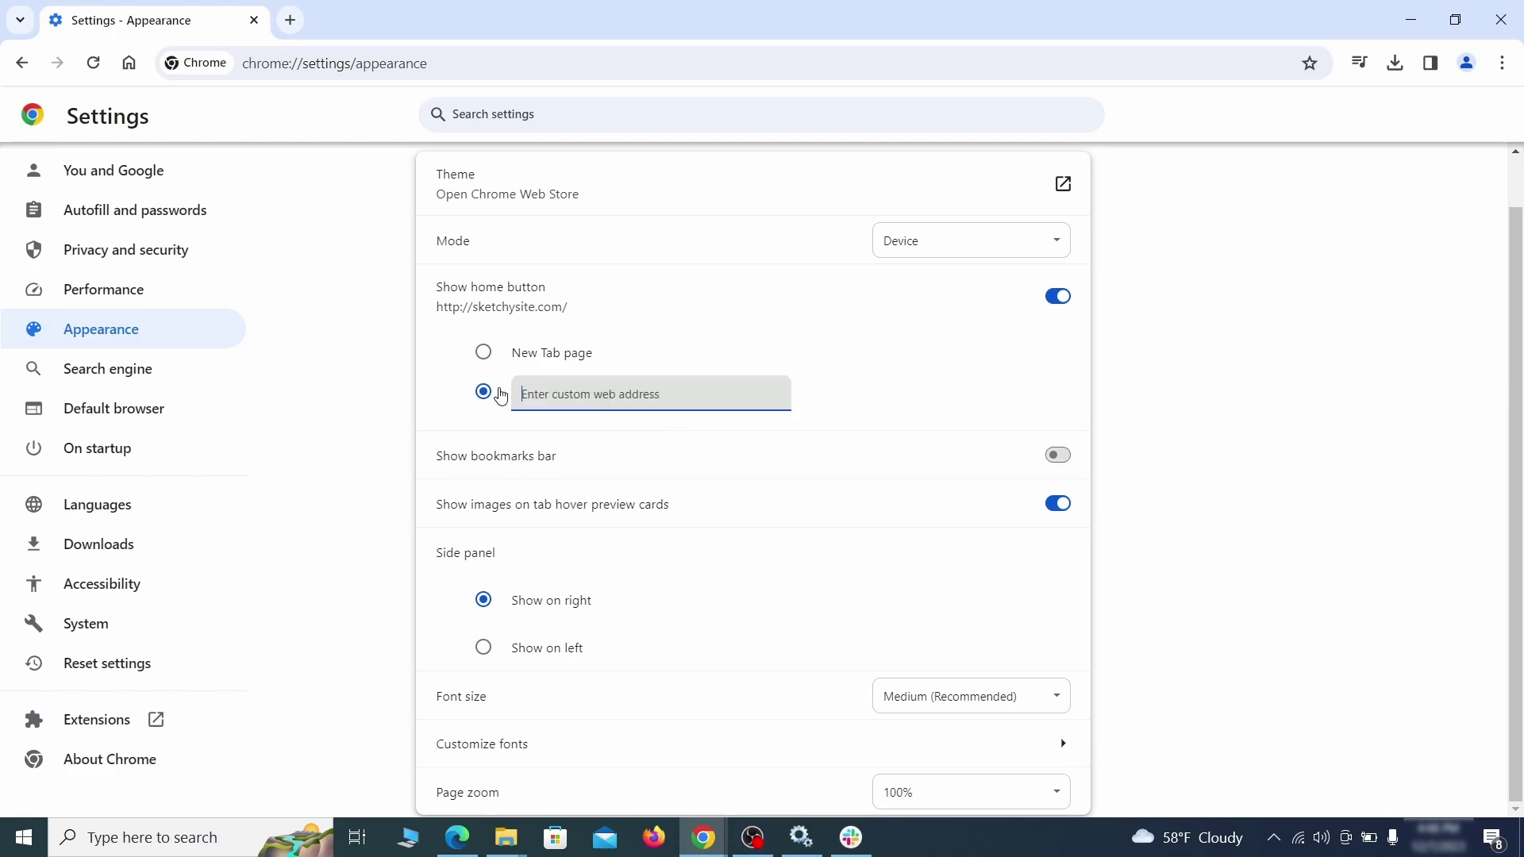
Set Google as Chrome's default search engine.
left_click(627, 301)
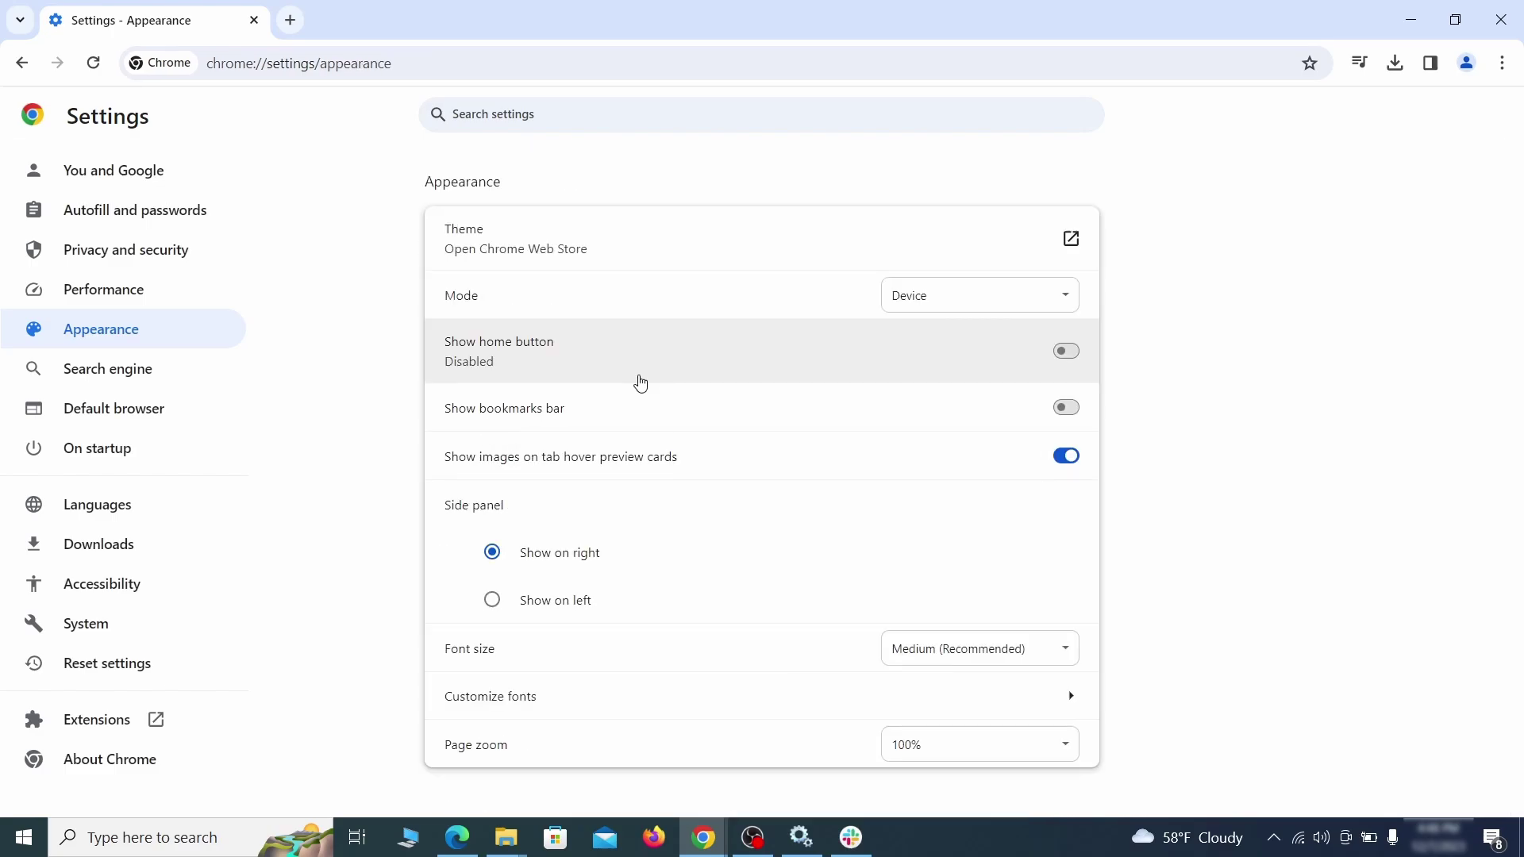
left_click(159, 372)
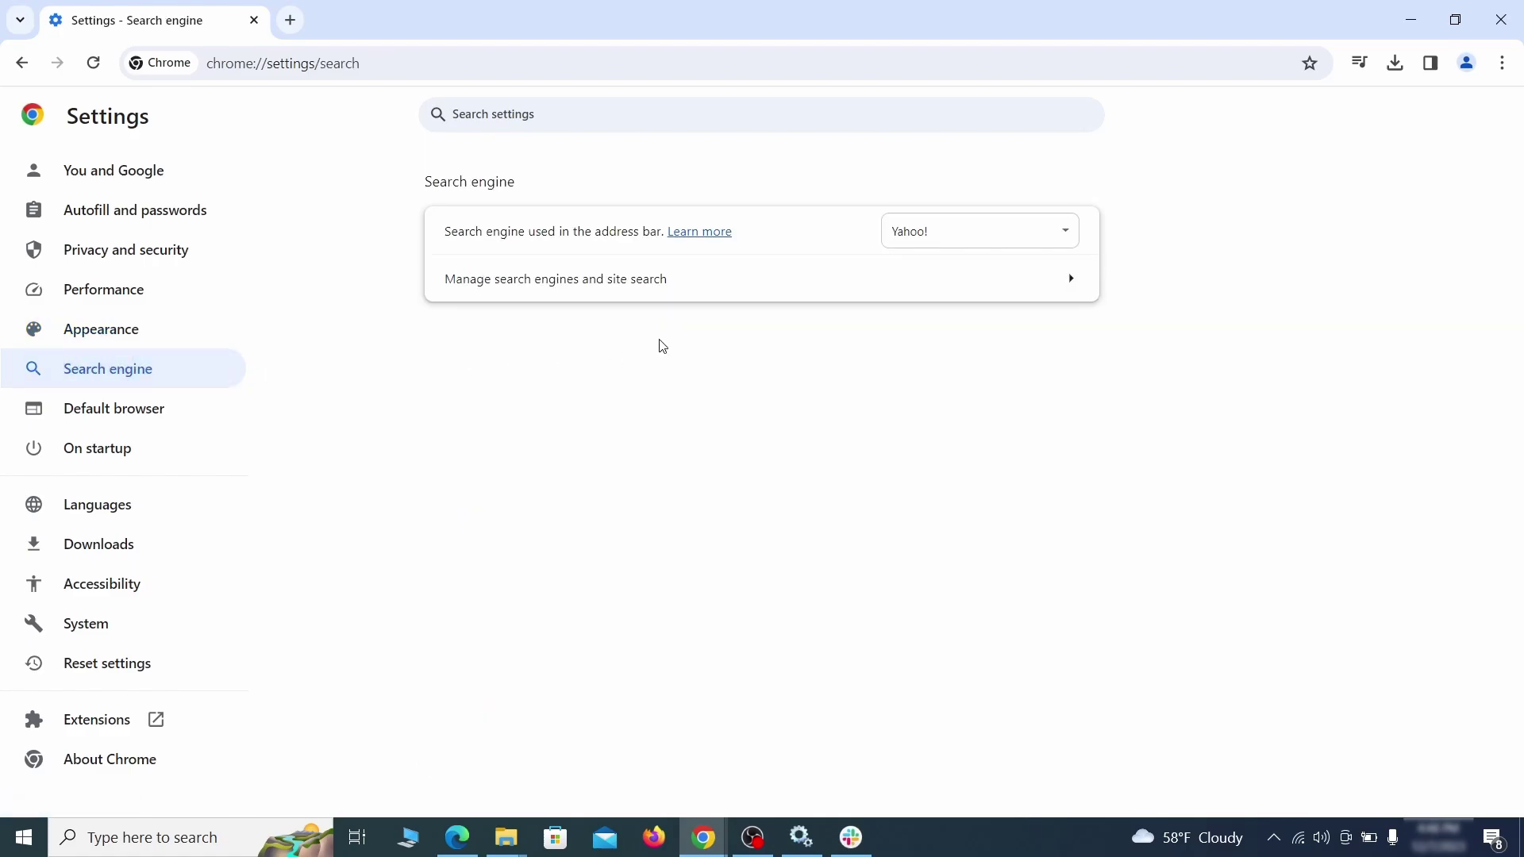
left_click(1042, 238)
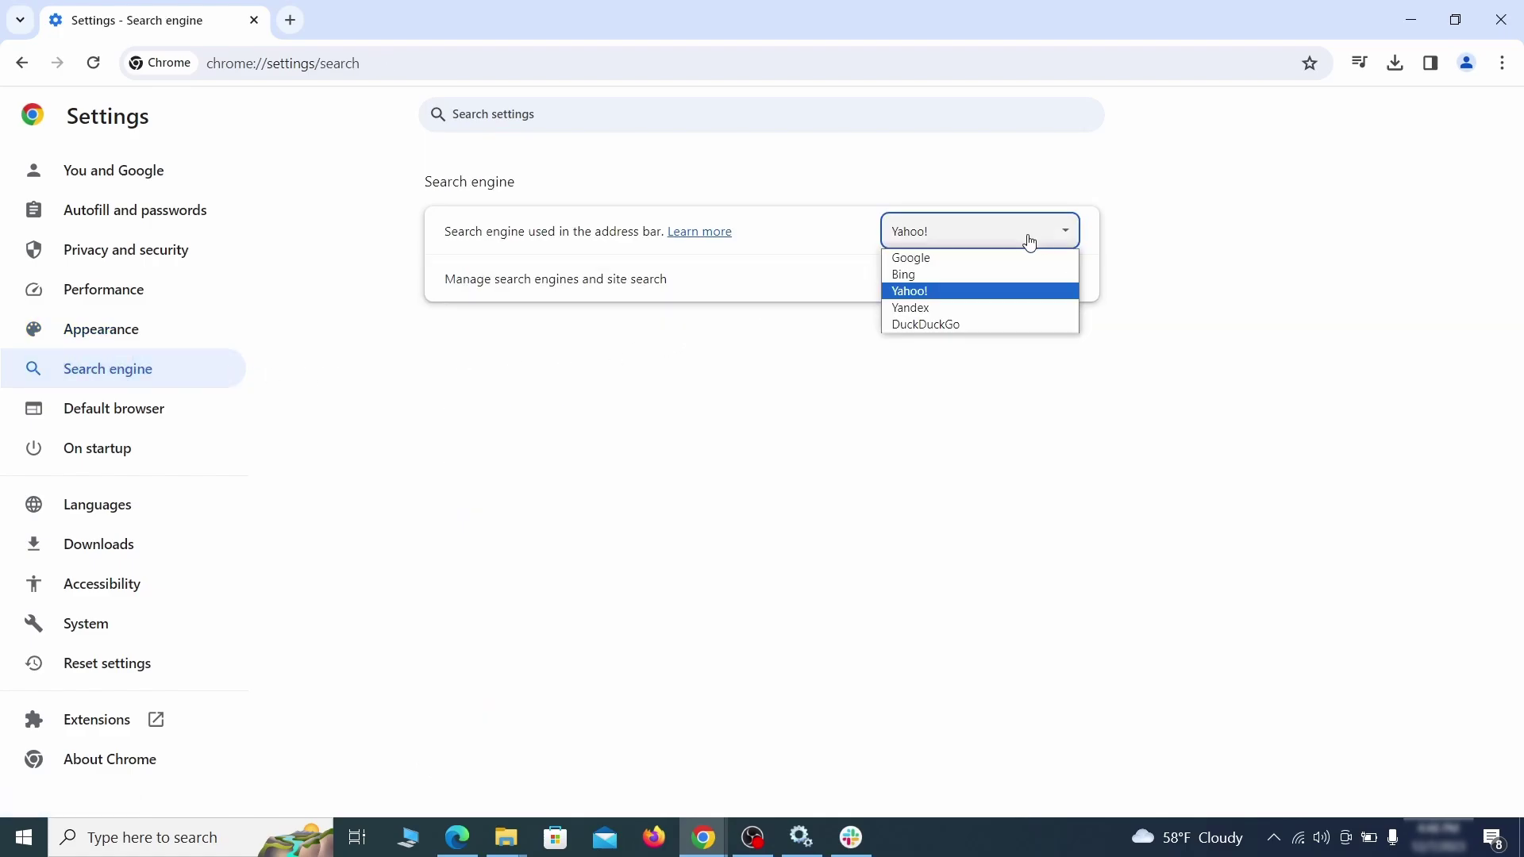
left_click(1000, 258)
Delete the ExampleRougeURL.com site search shortcut and its startup page entry.
left_click(978, 293)
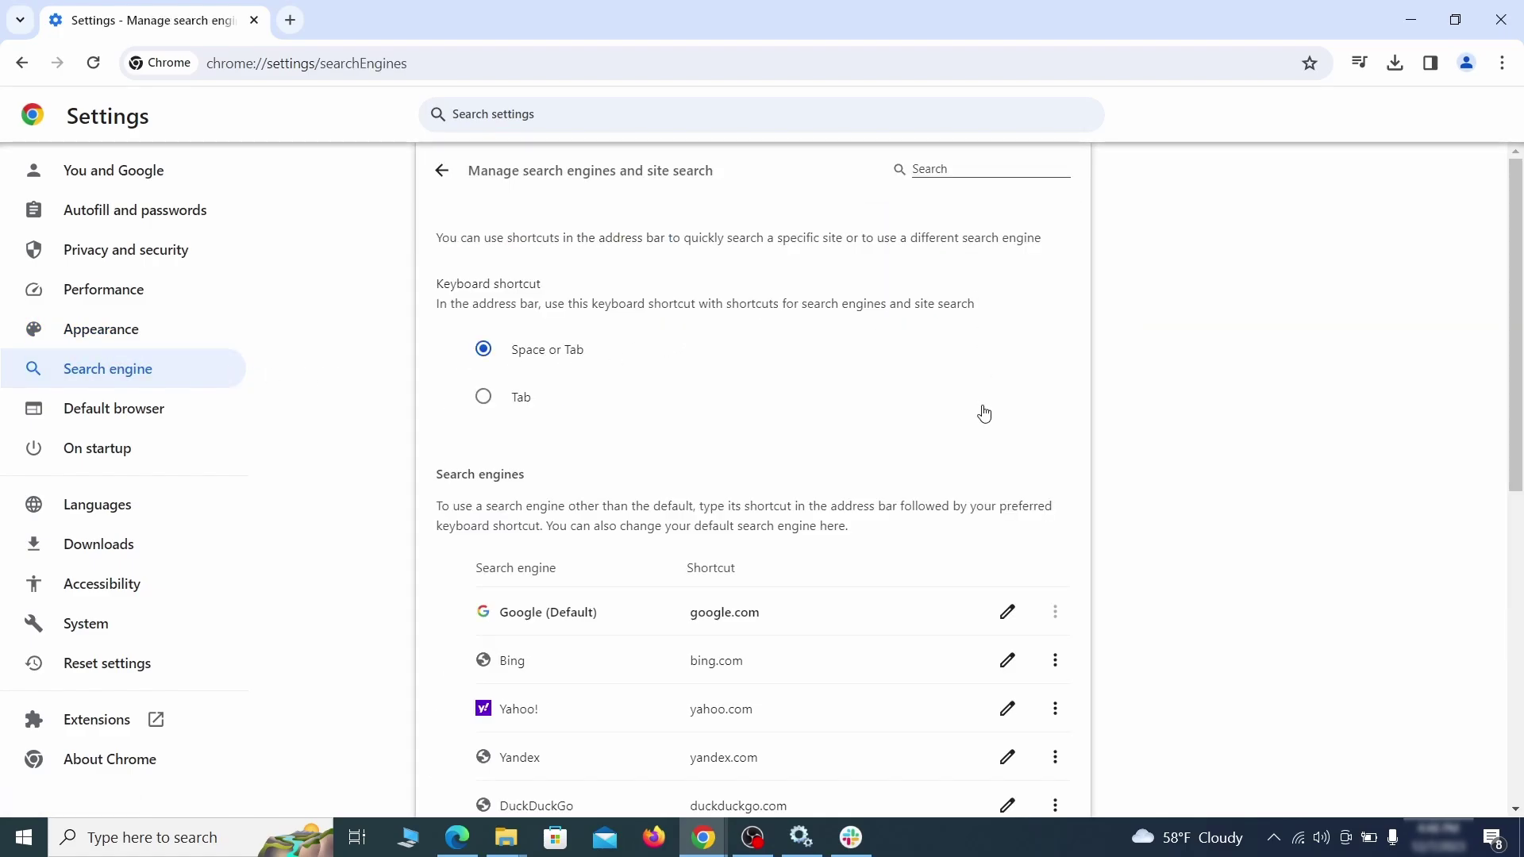
scroll(984, 413, "down", 8)
left_click(1055, 487)
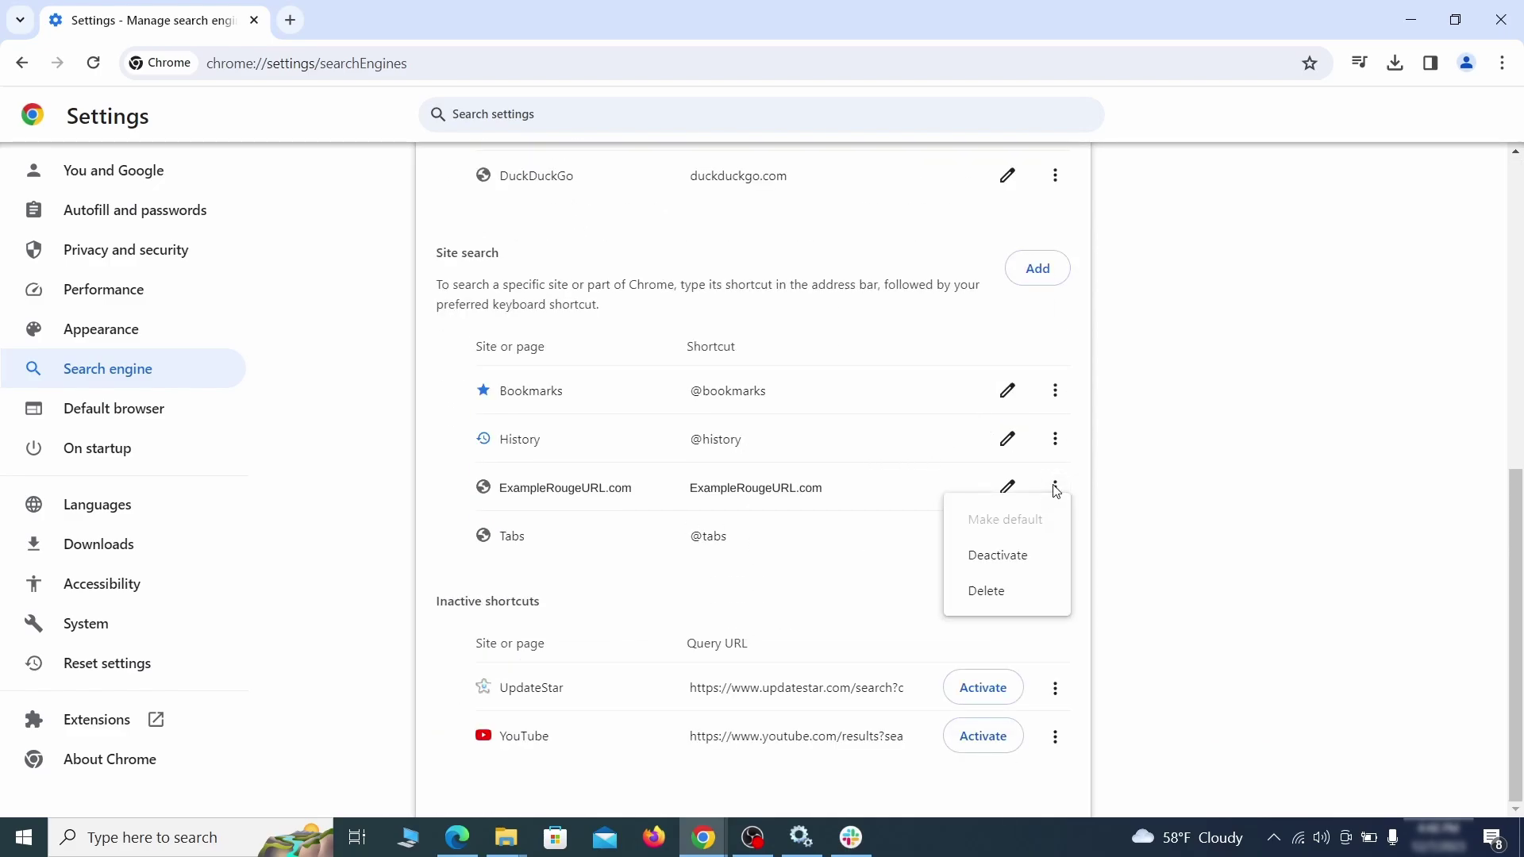
left_click(986, 594)
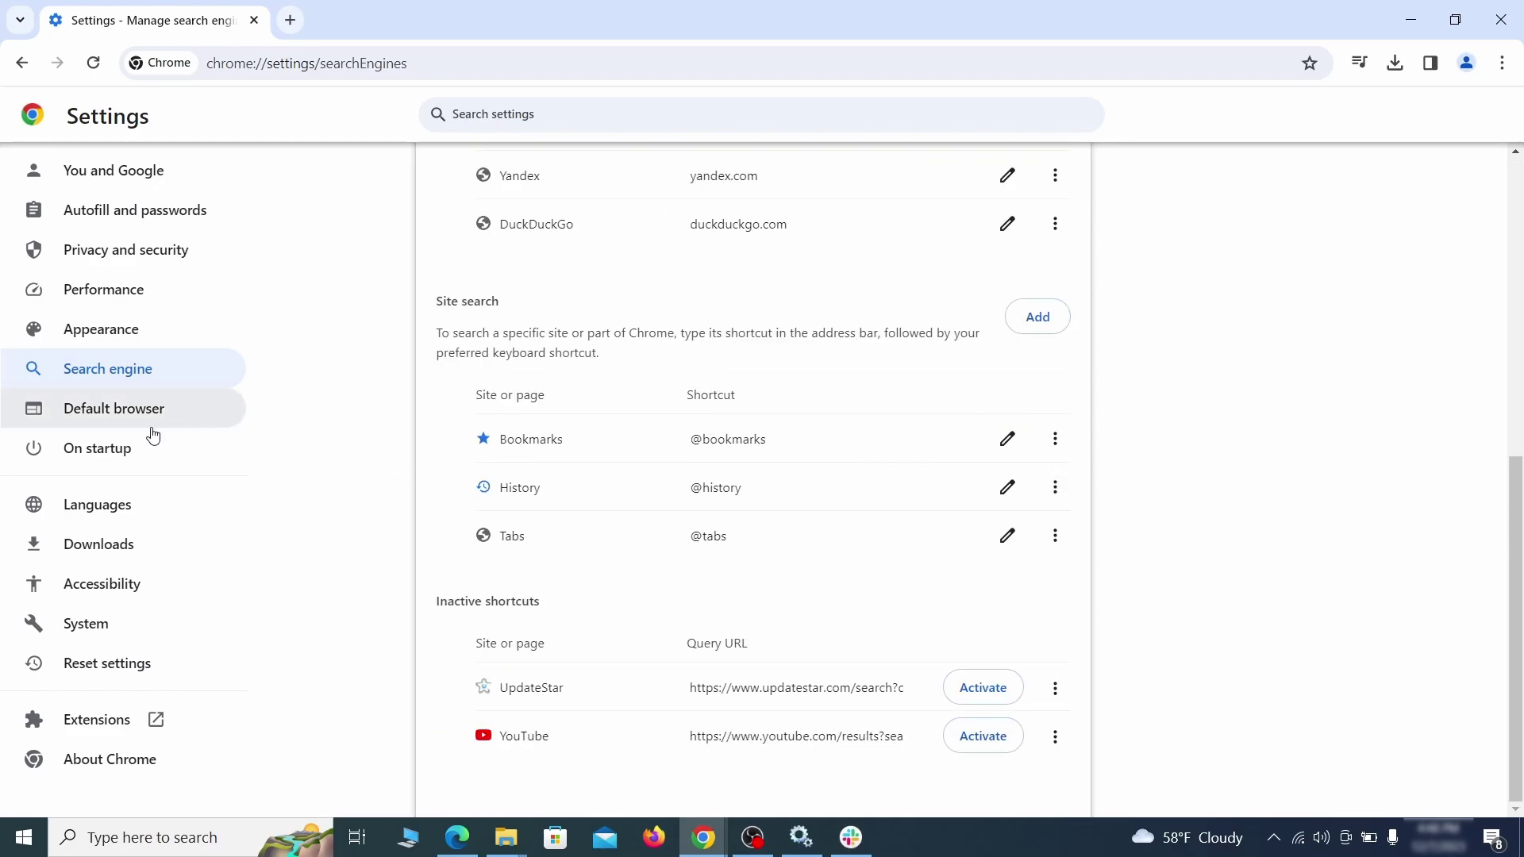
left_click(119, 447)
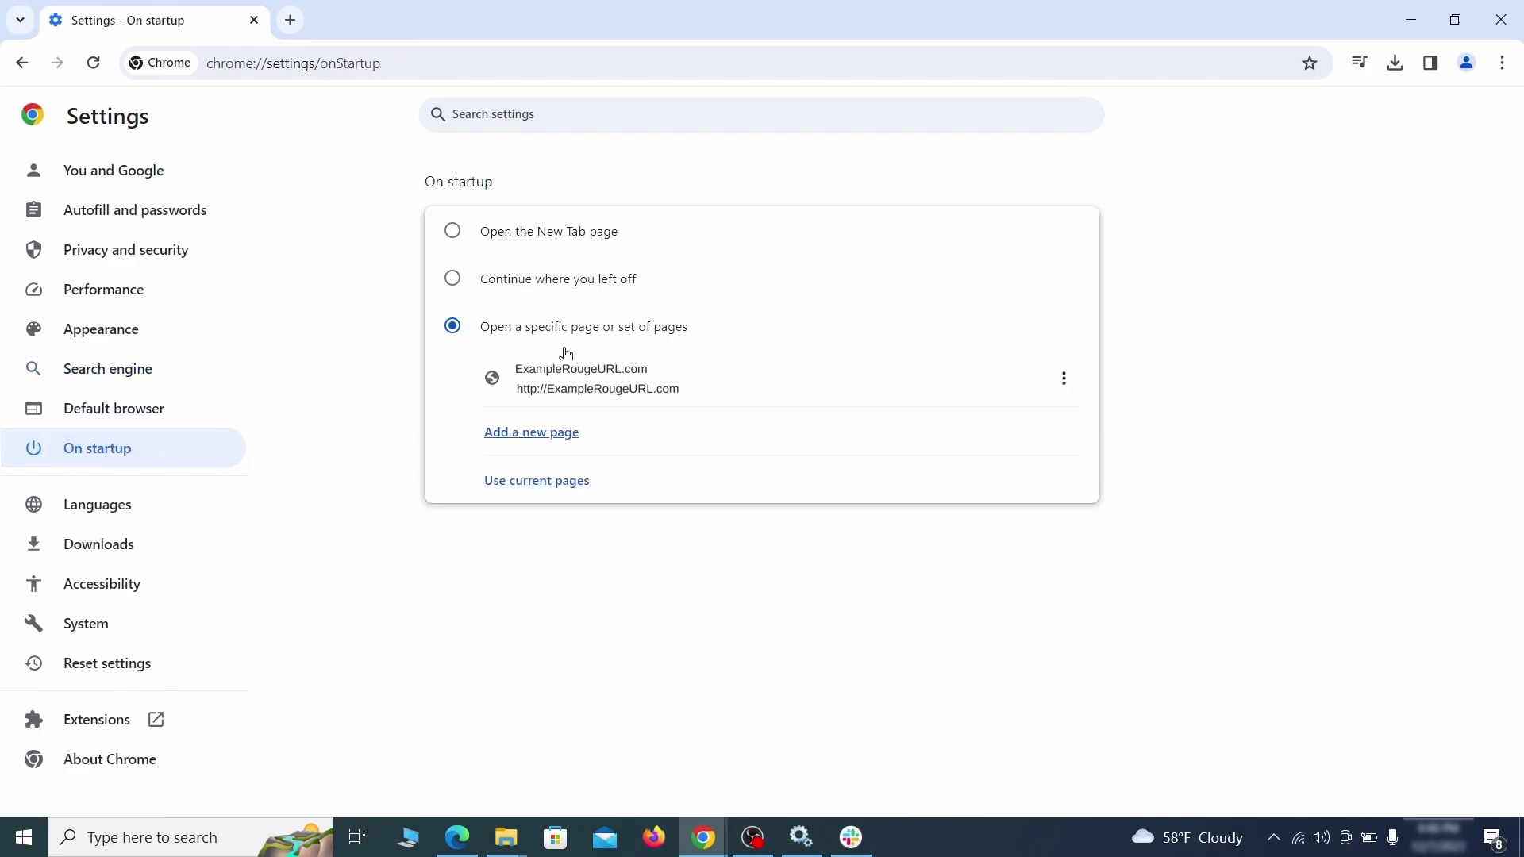
left_click(1064, 379)
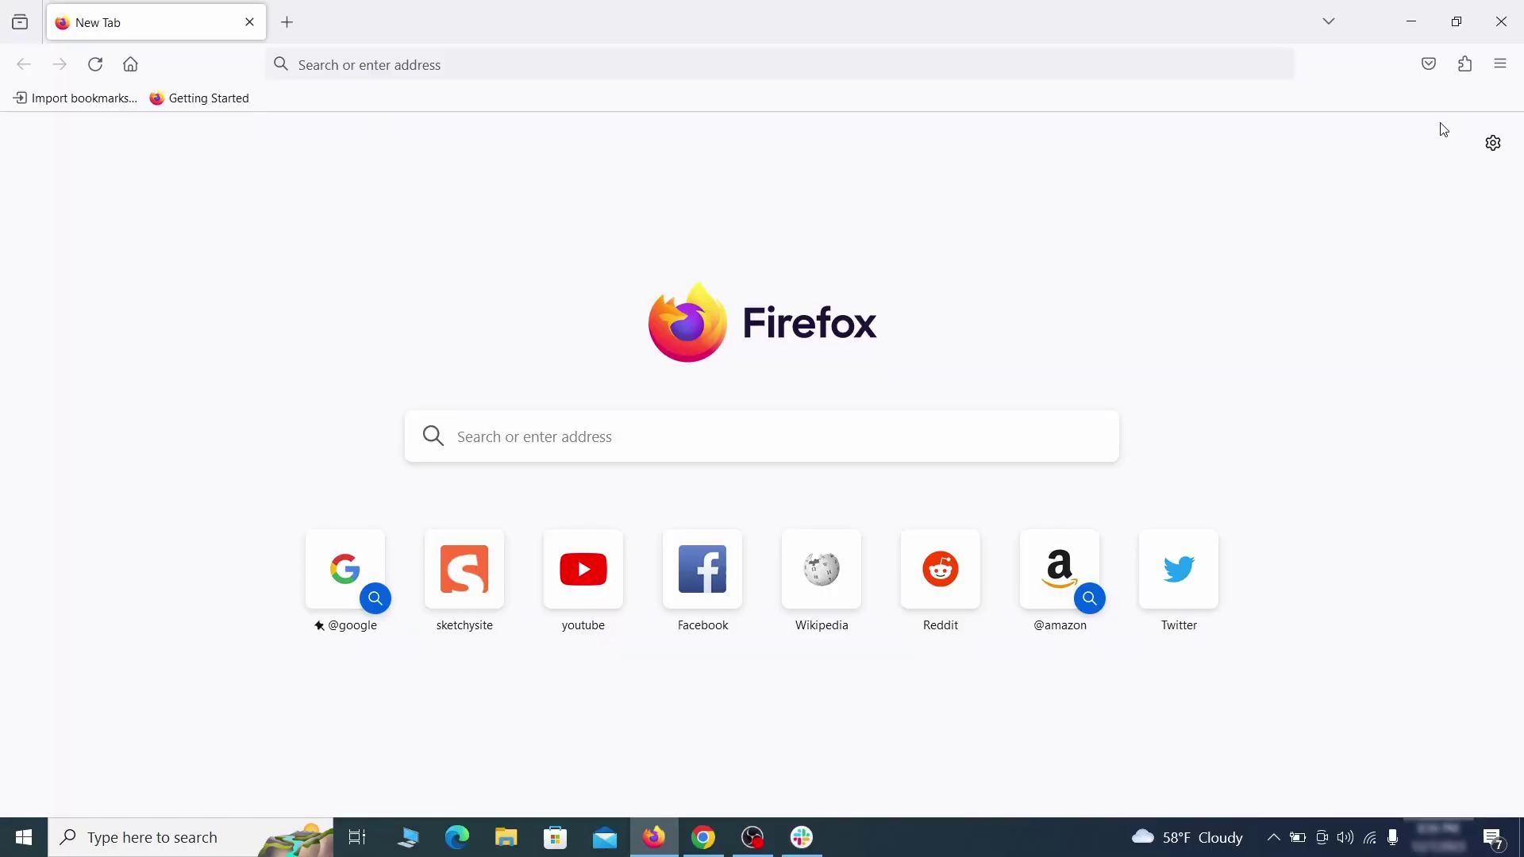
Turn off the Contenu+ extension and remove it from Firefox.
left_click(1465, 64)
left_click(1283, 261)
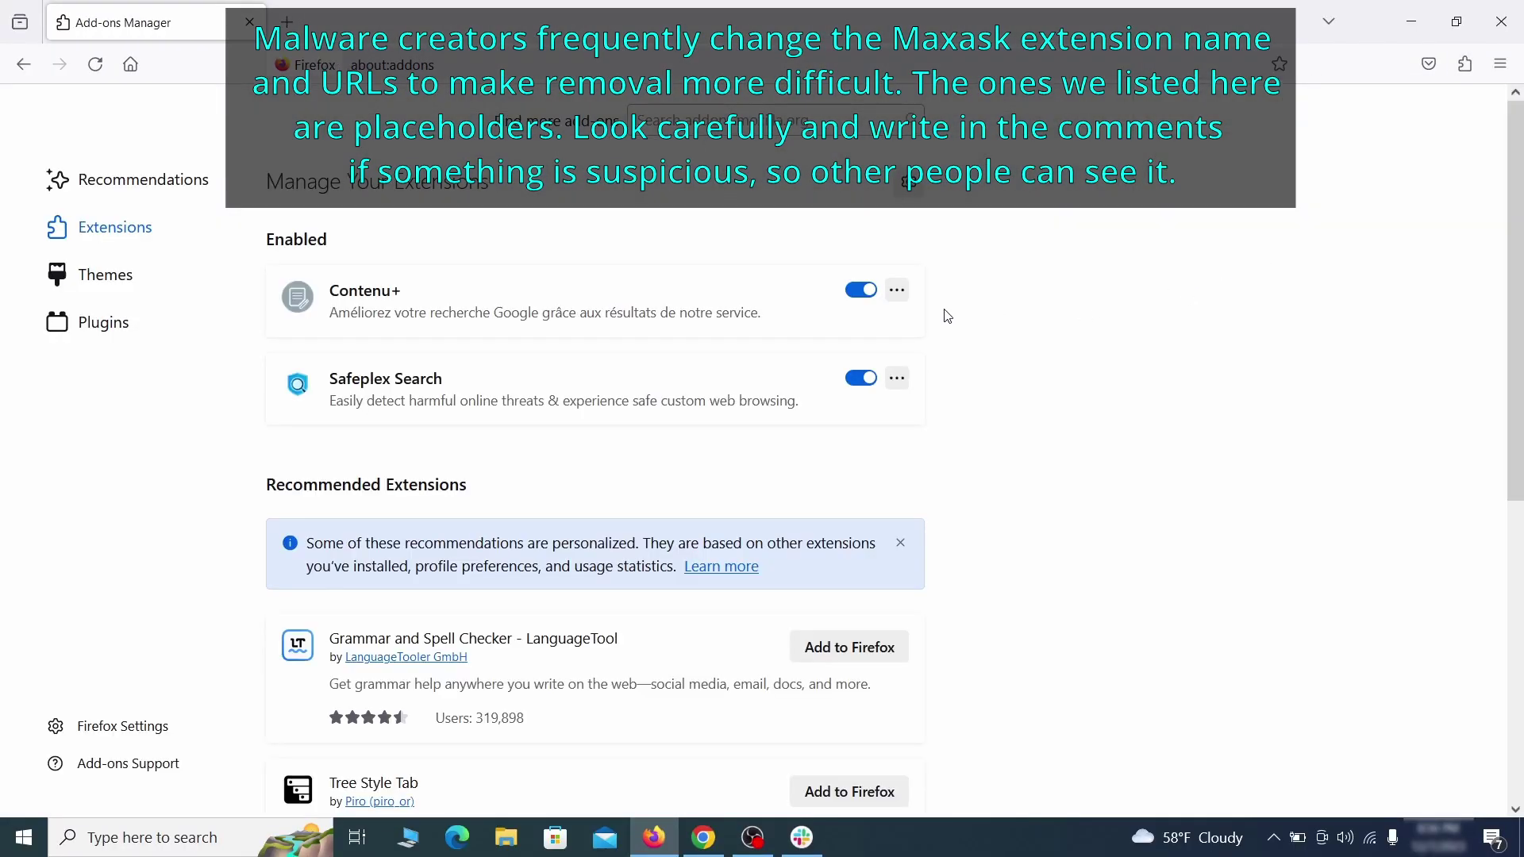
left_click(861, 290)
left_click(897, 290)
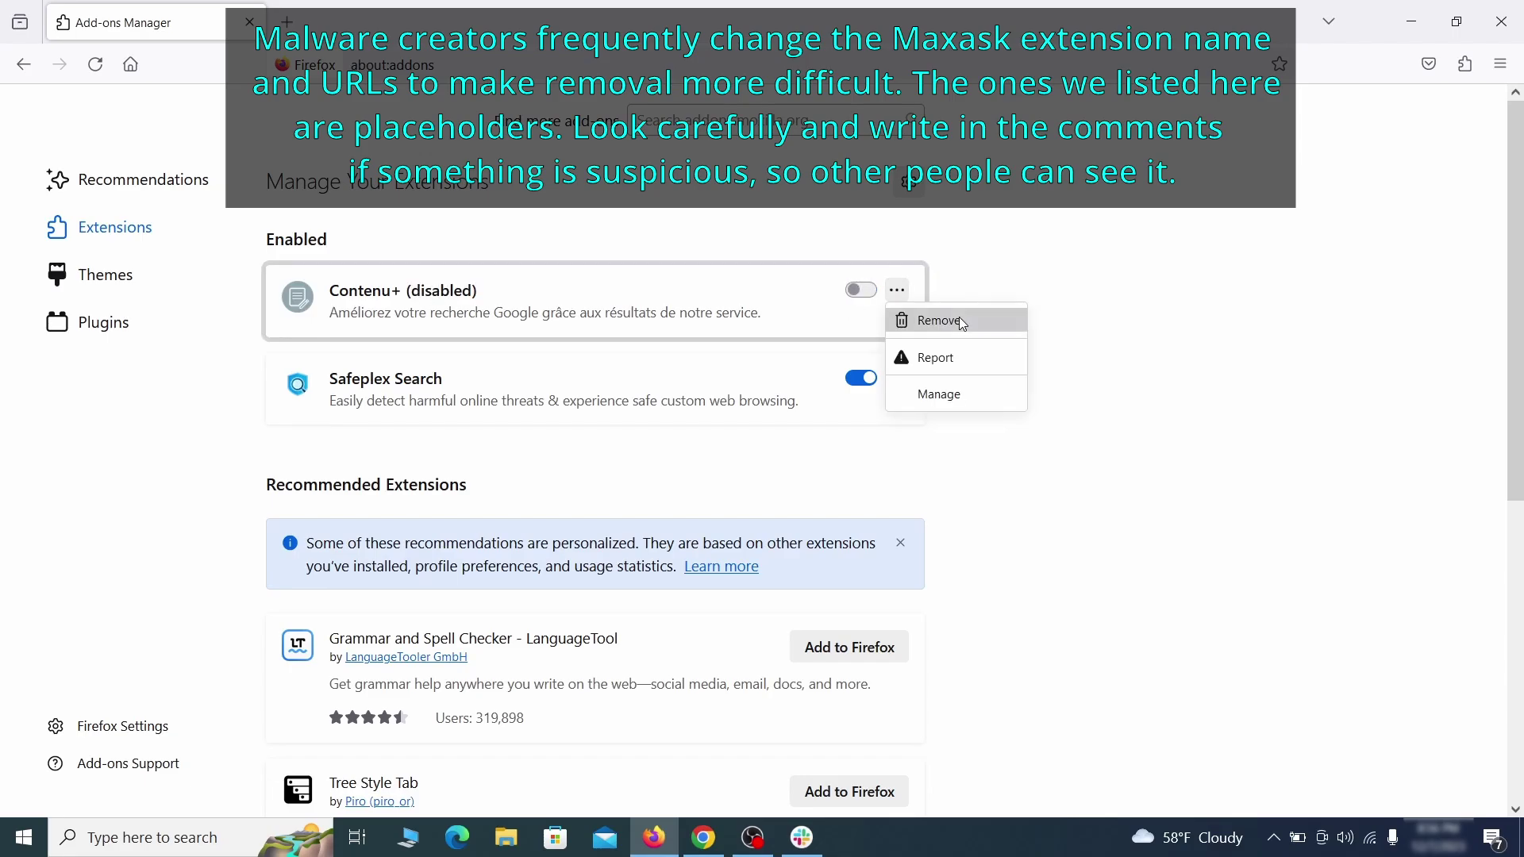
left_click(959, 320)
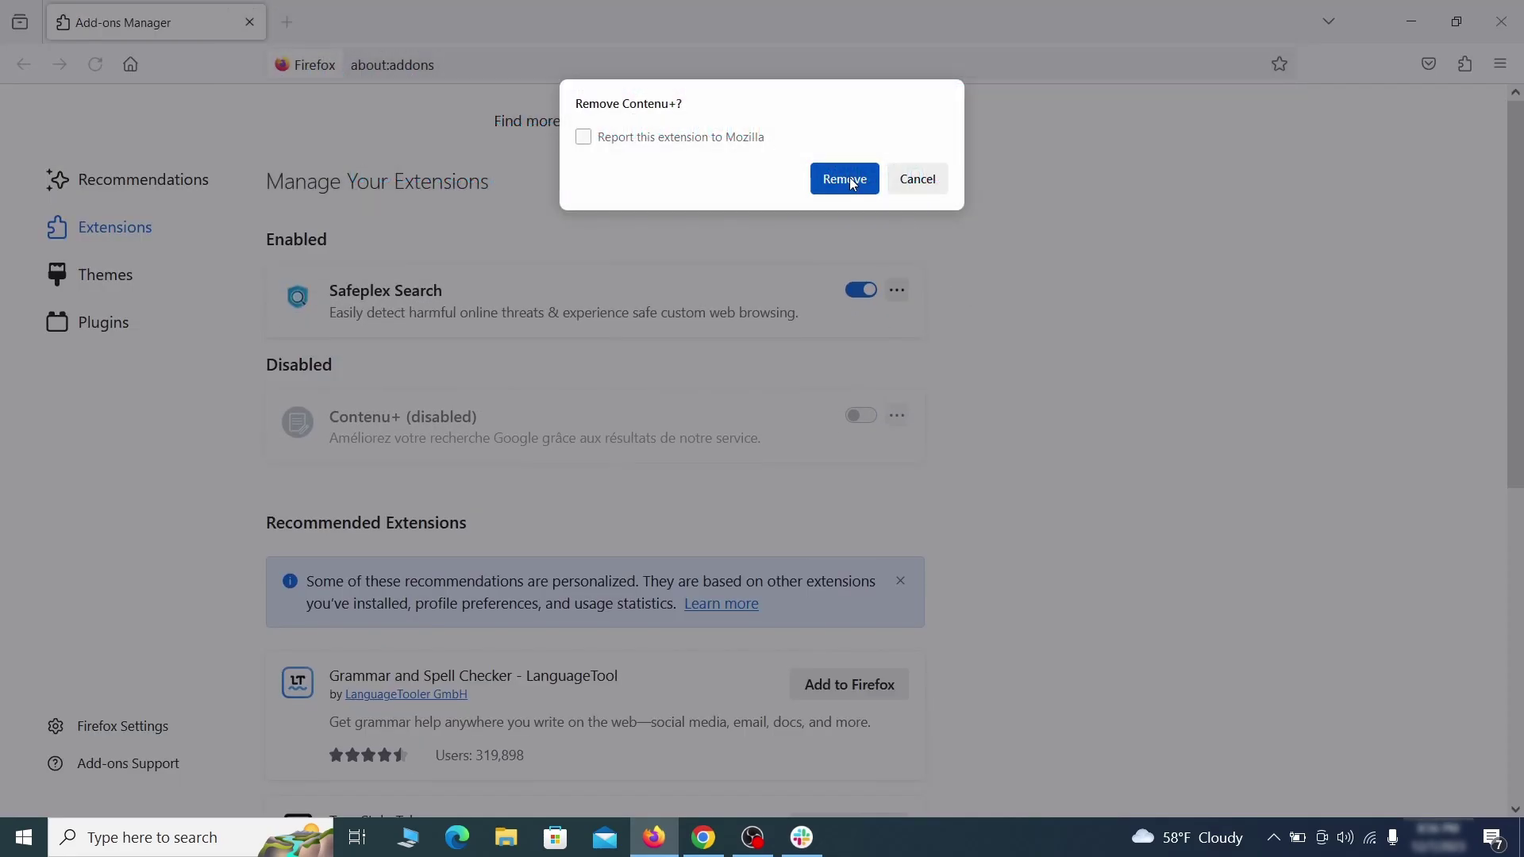
left_click(844, 178)
Erase the ExampleRougeURL.com address from Firefox's Home settings homepage field.
left_click(1501, 64)
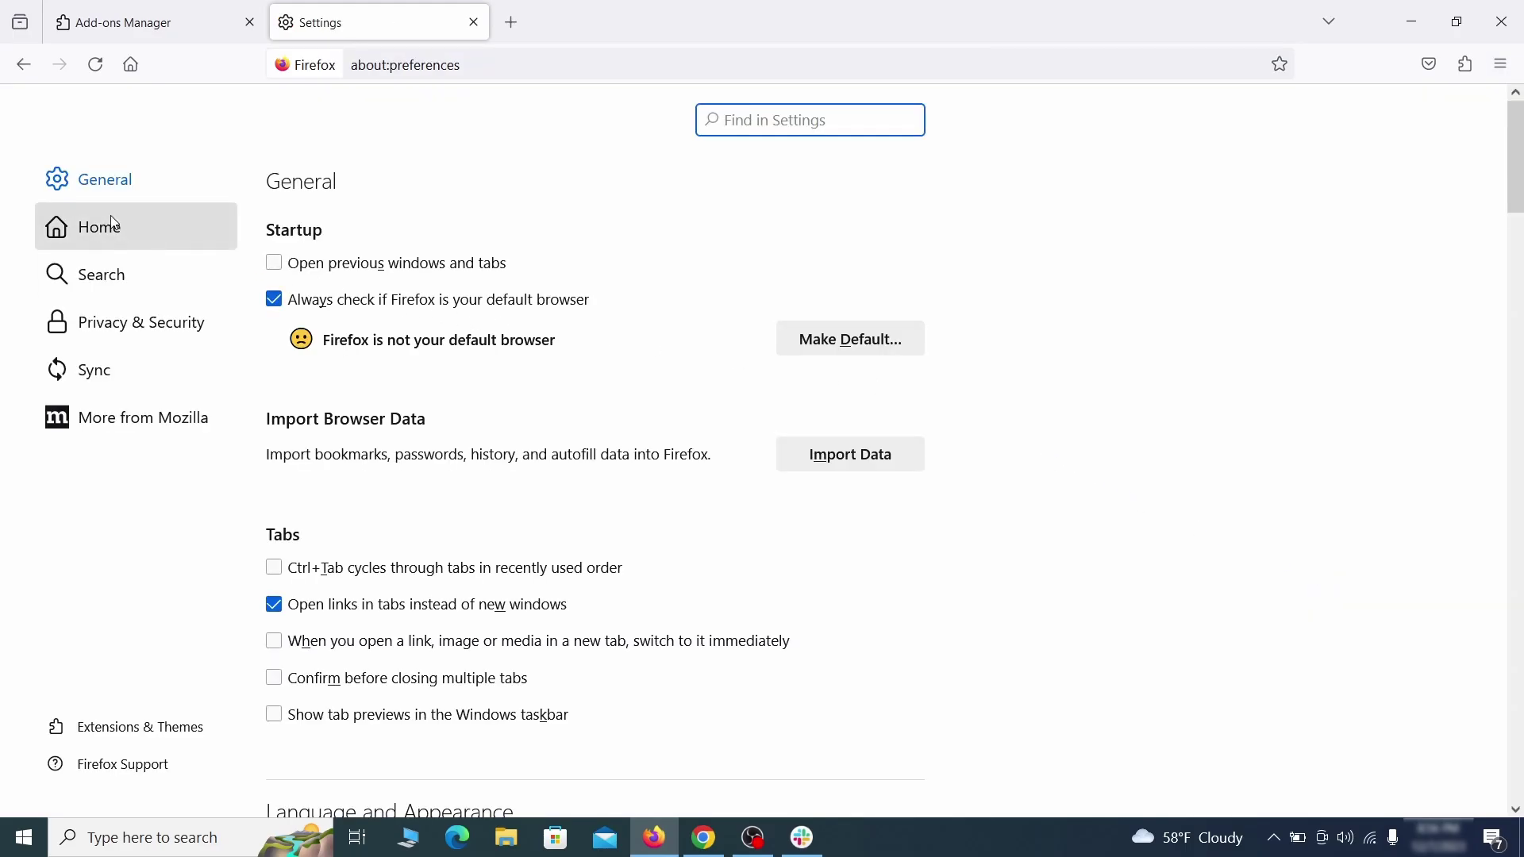
left_click(114, 229)
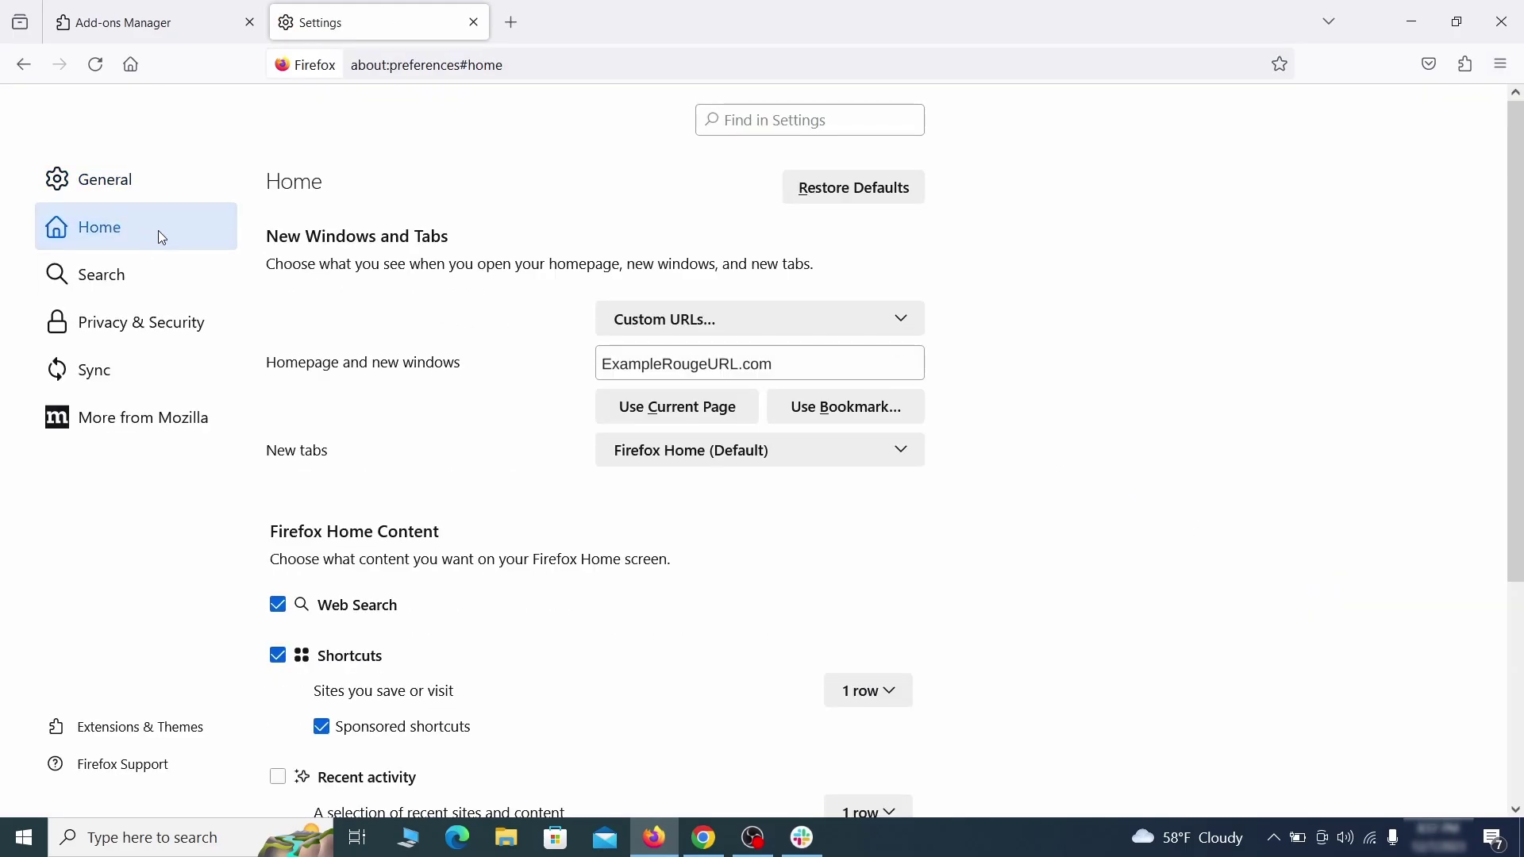
triple_click(770, 365)
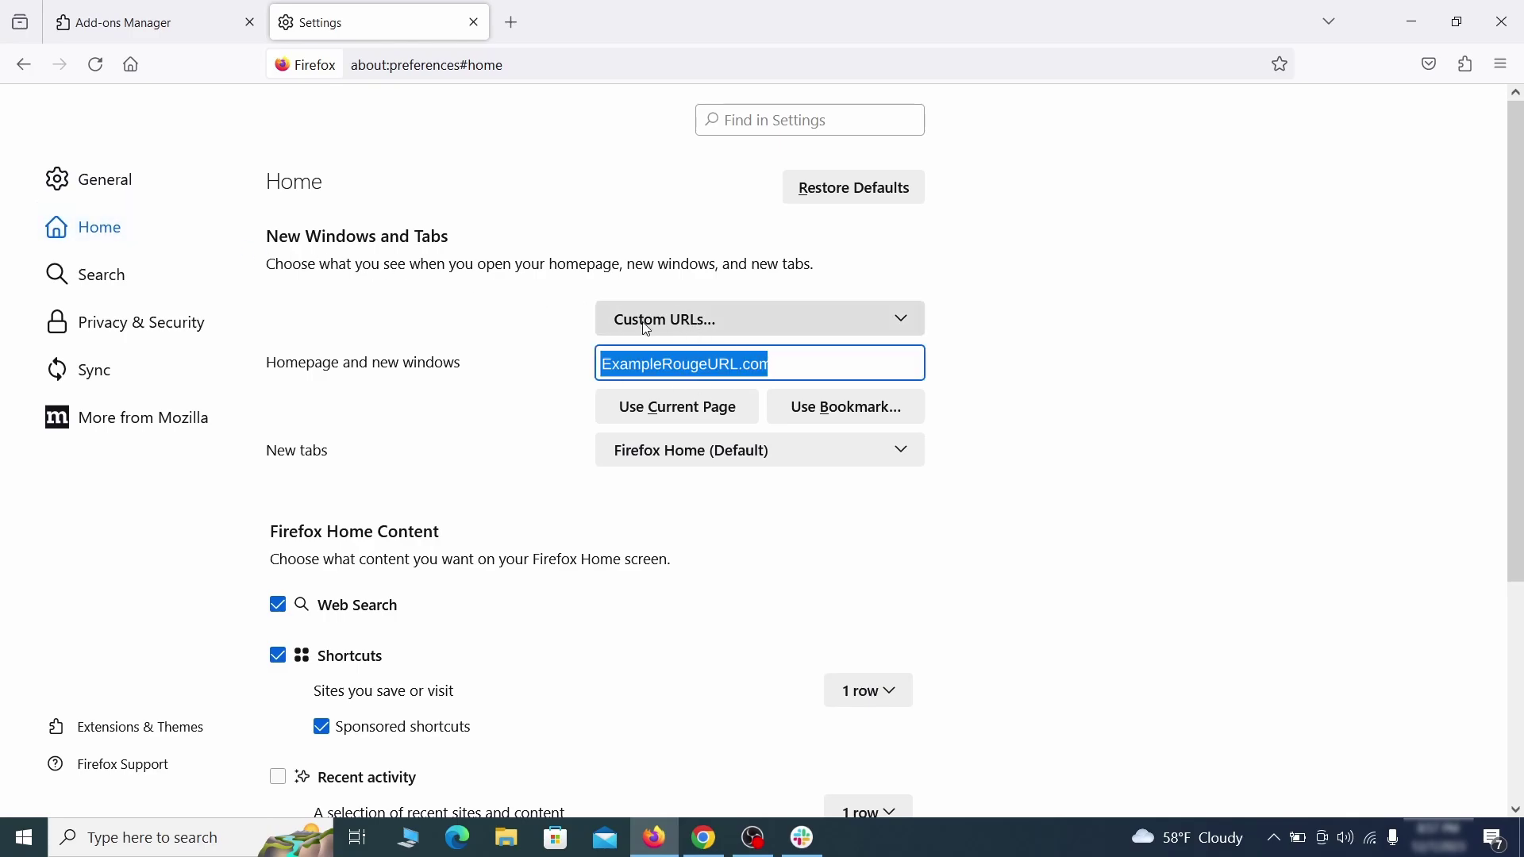
key("BackSpace")
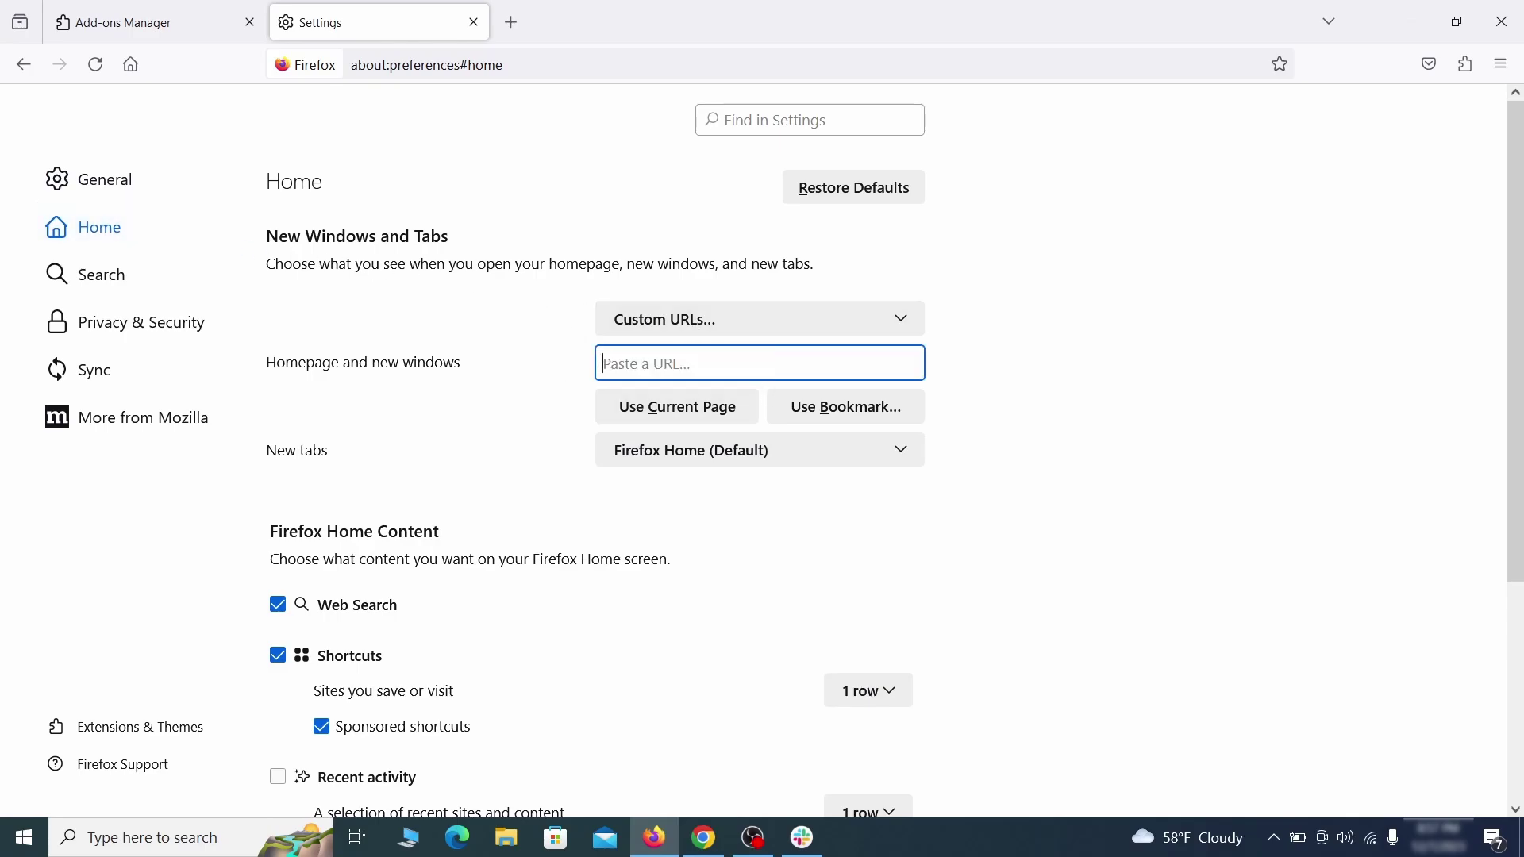
Set Google as Firefox's default search engine.
left_click(108, 277)
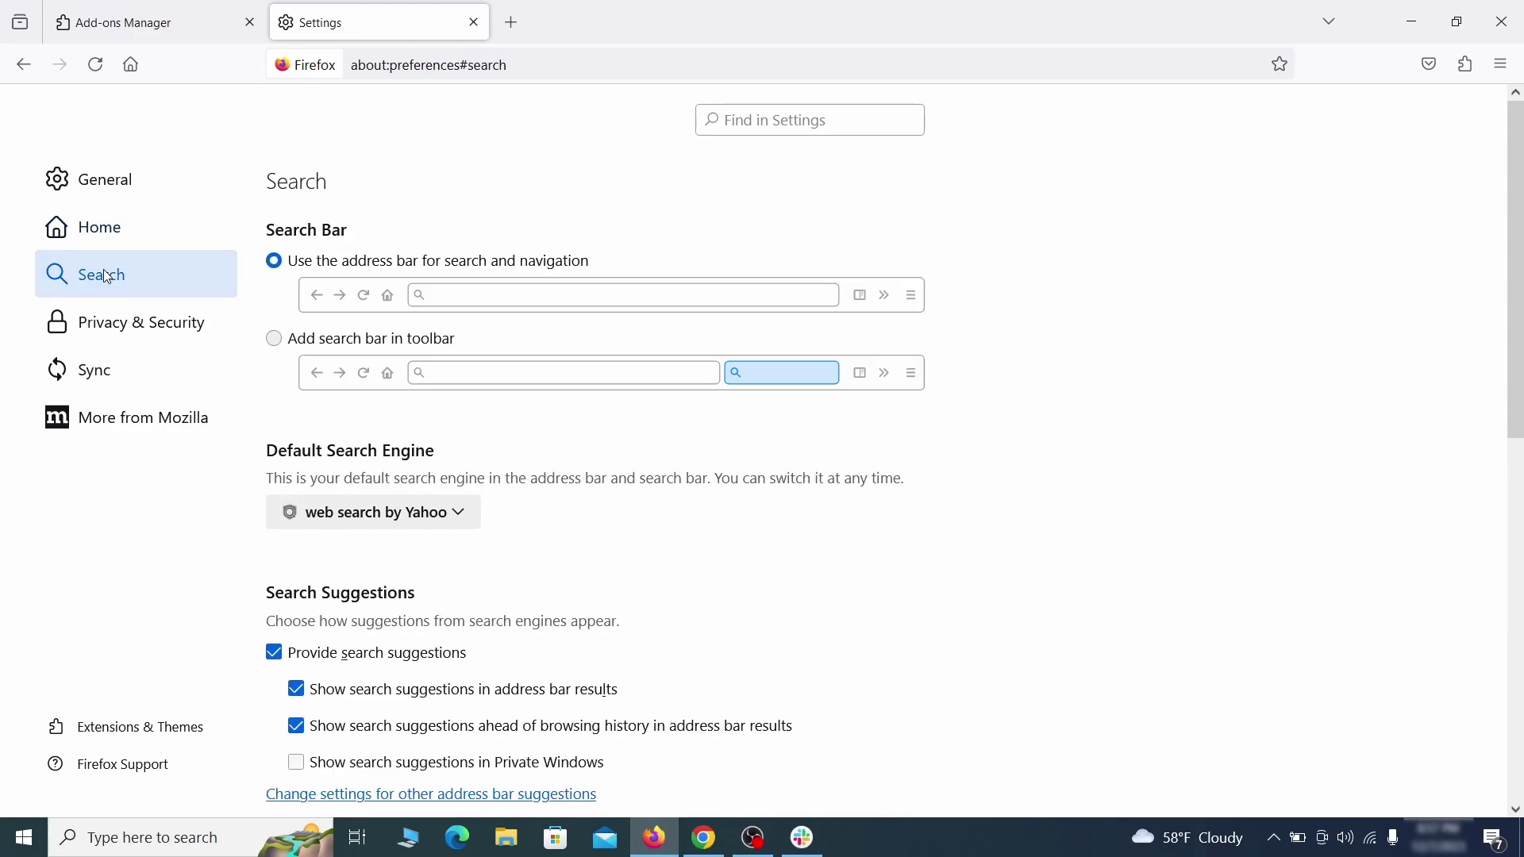
scroll(544, 422, "down", 3)
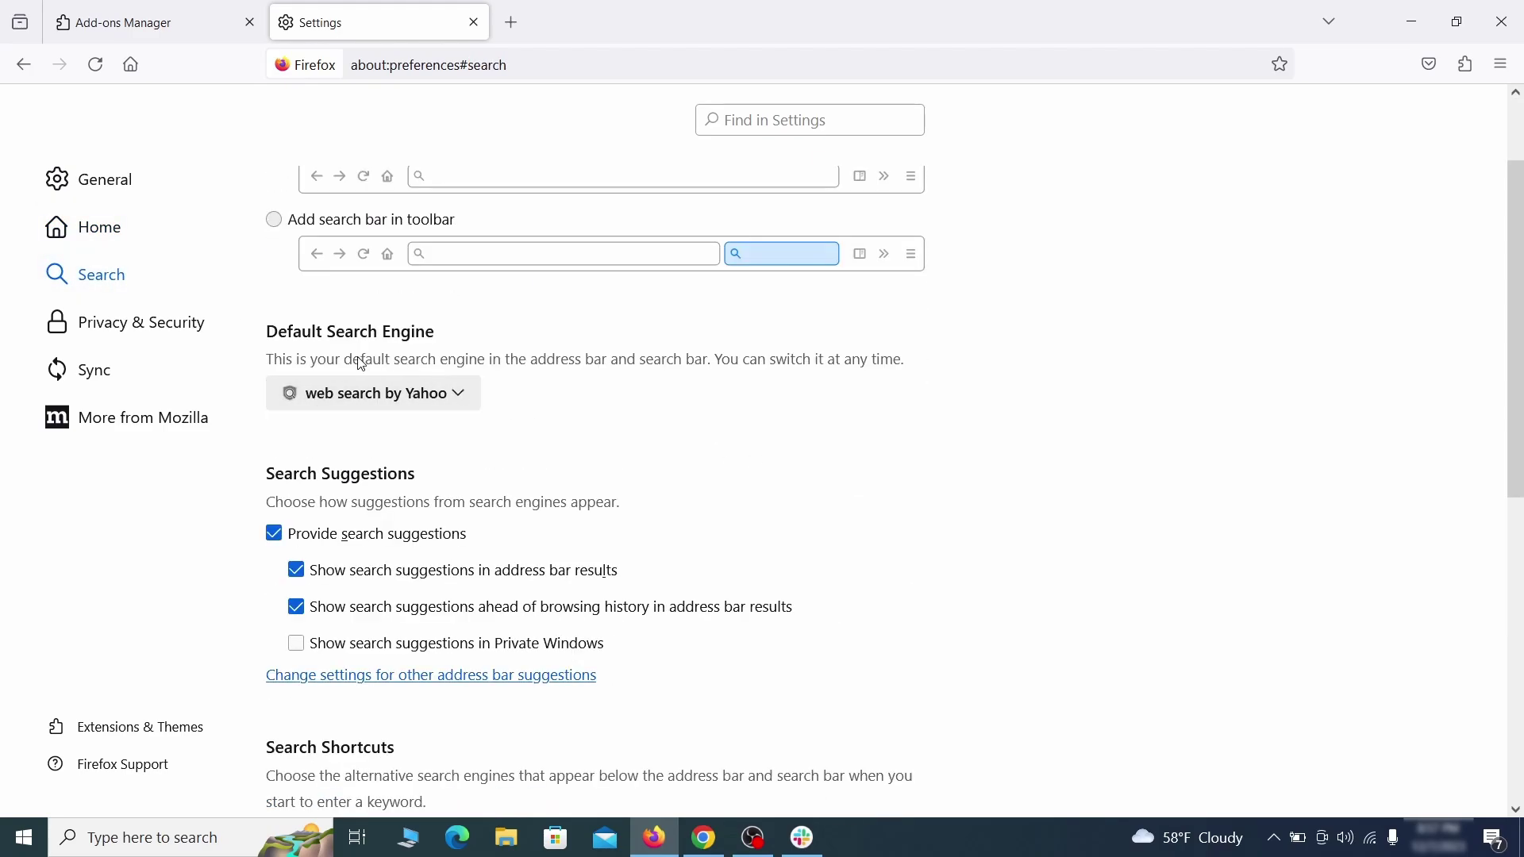
left_click(454, 402)
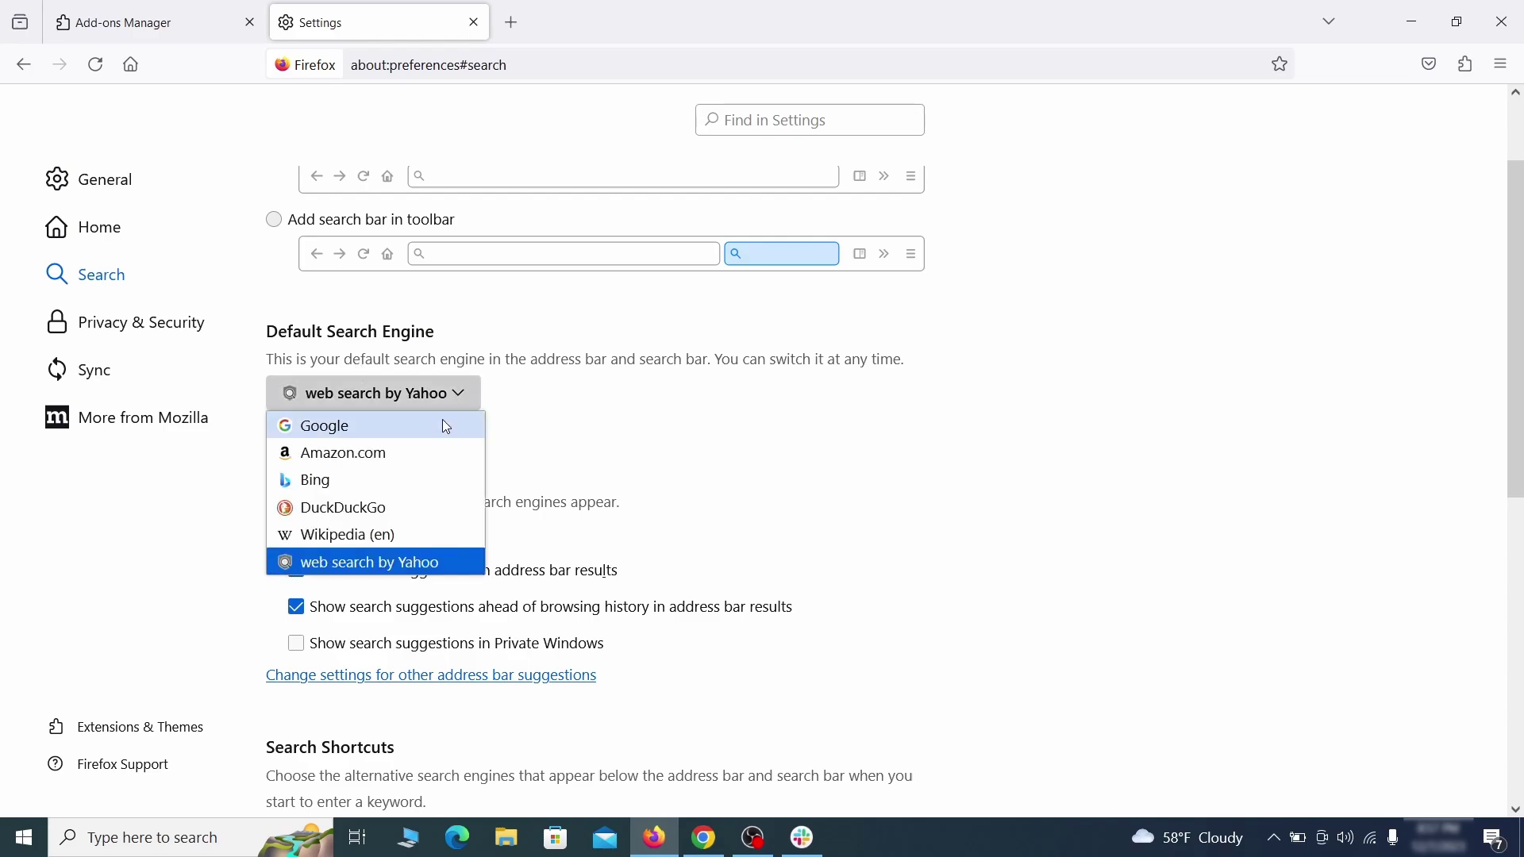
left_click(442, 425)
Remove the 'web search by Yahoo' entry from the Search Shortcuts list.
scroll(724, 449, "down", 8)
scroll(817, 415, "down", 4)
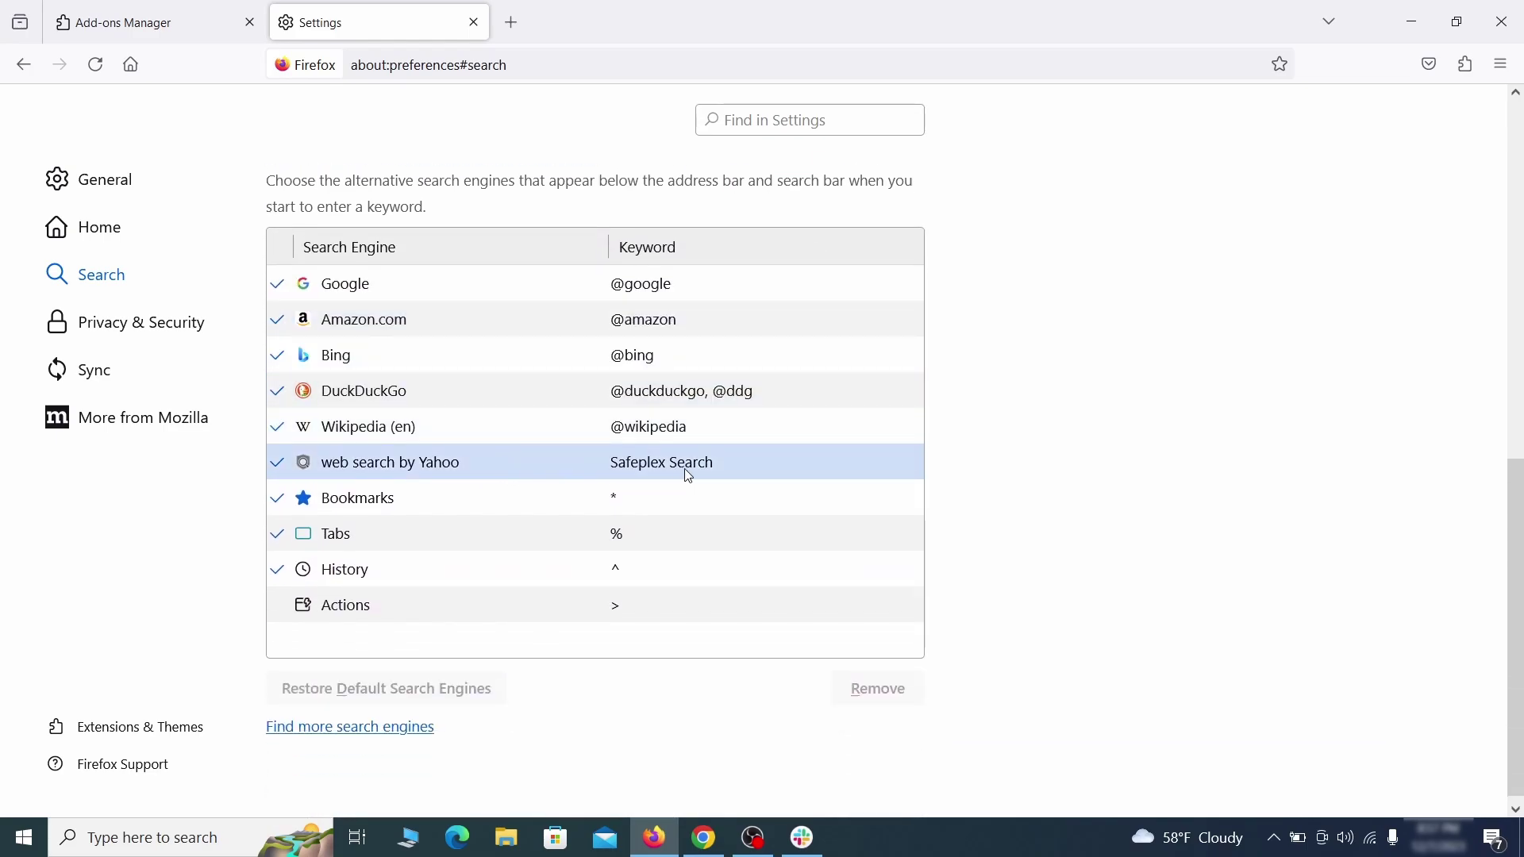
left_click(756, 467)
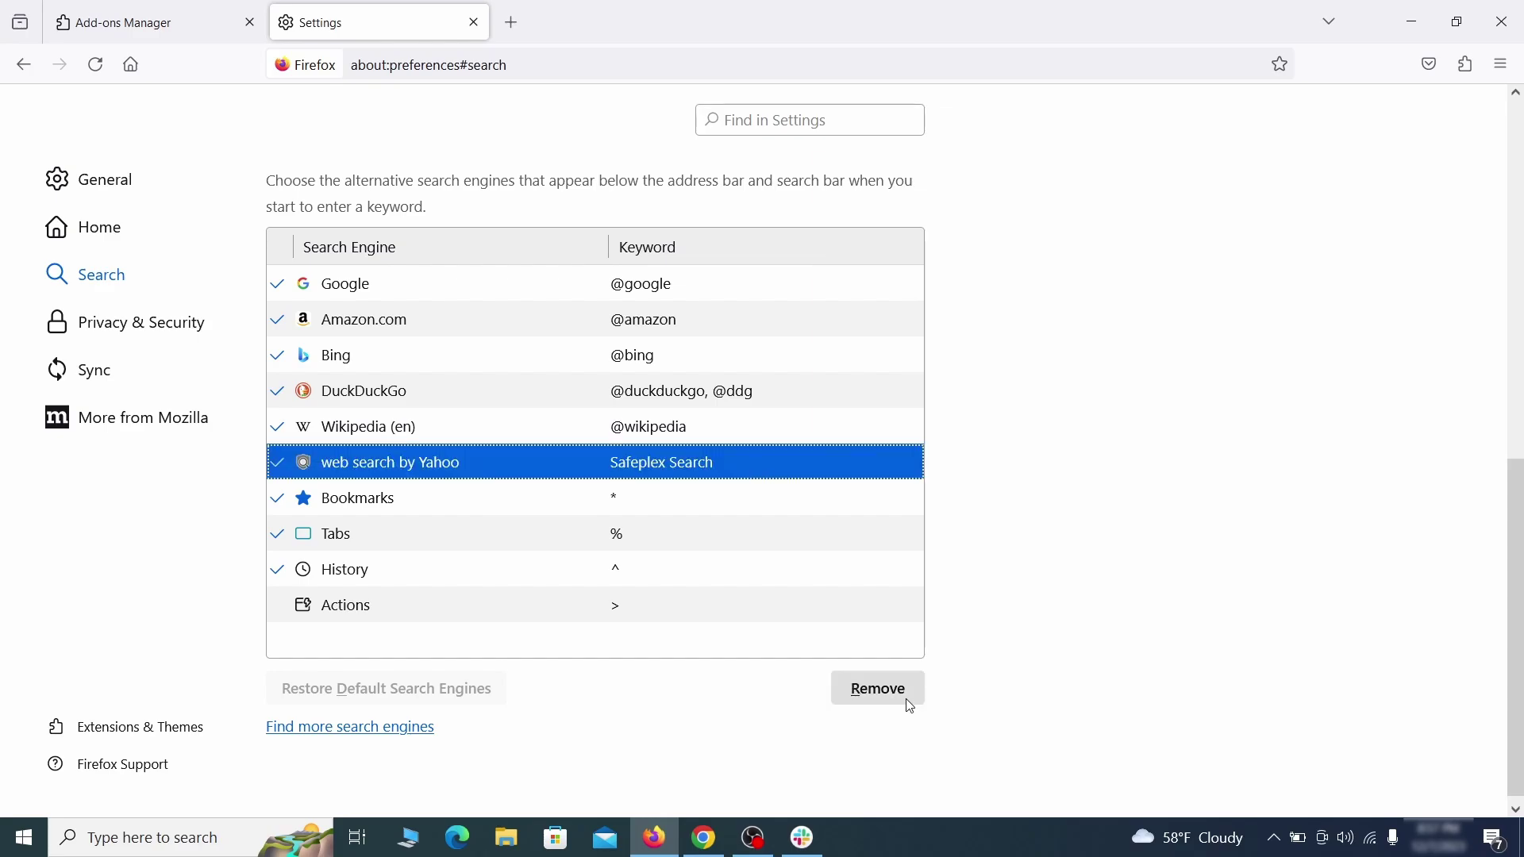
left_click(911, 706)
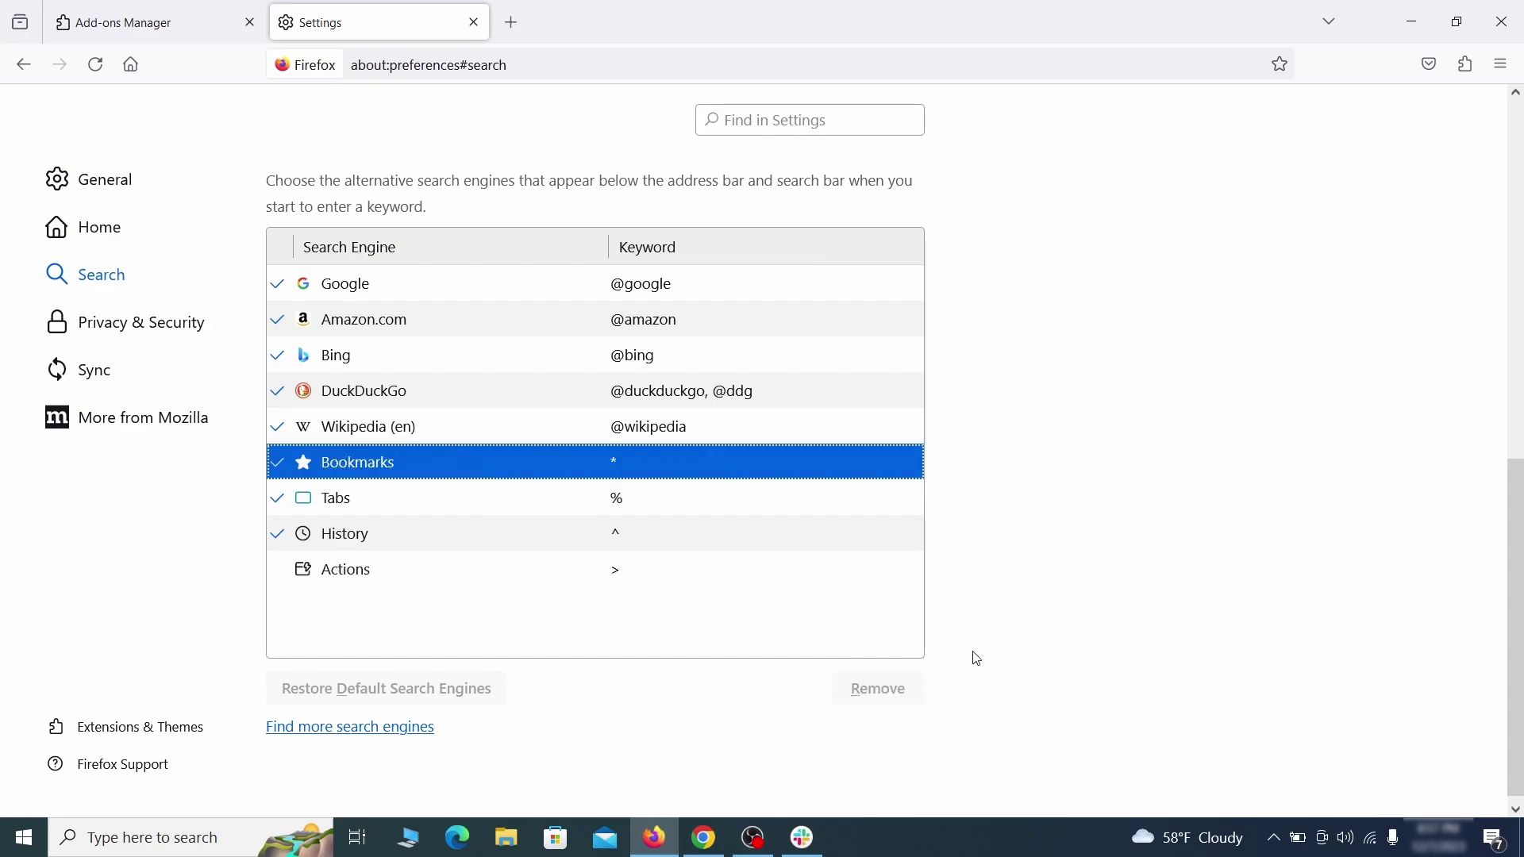
scroll(722, 500, "up", 3)
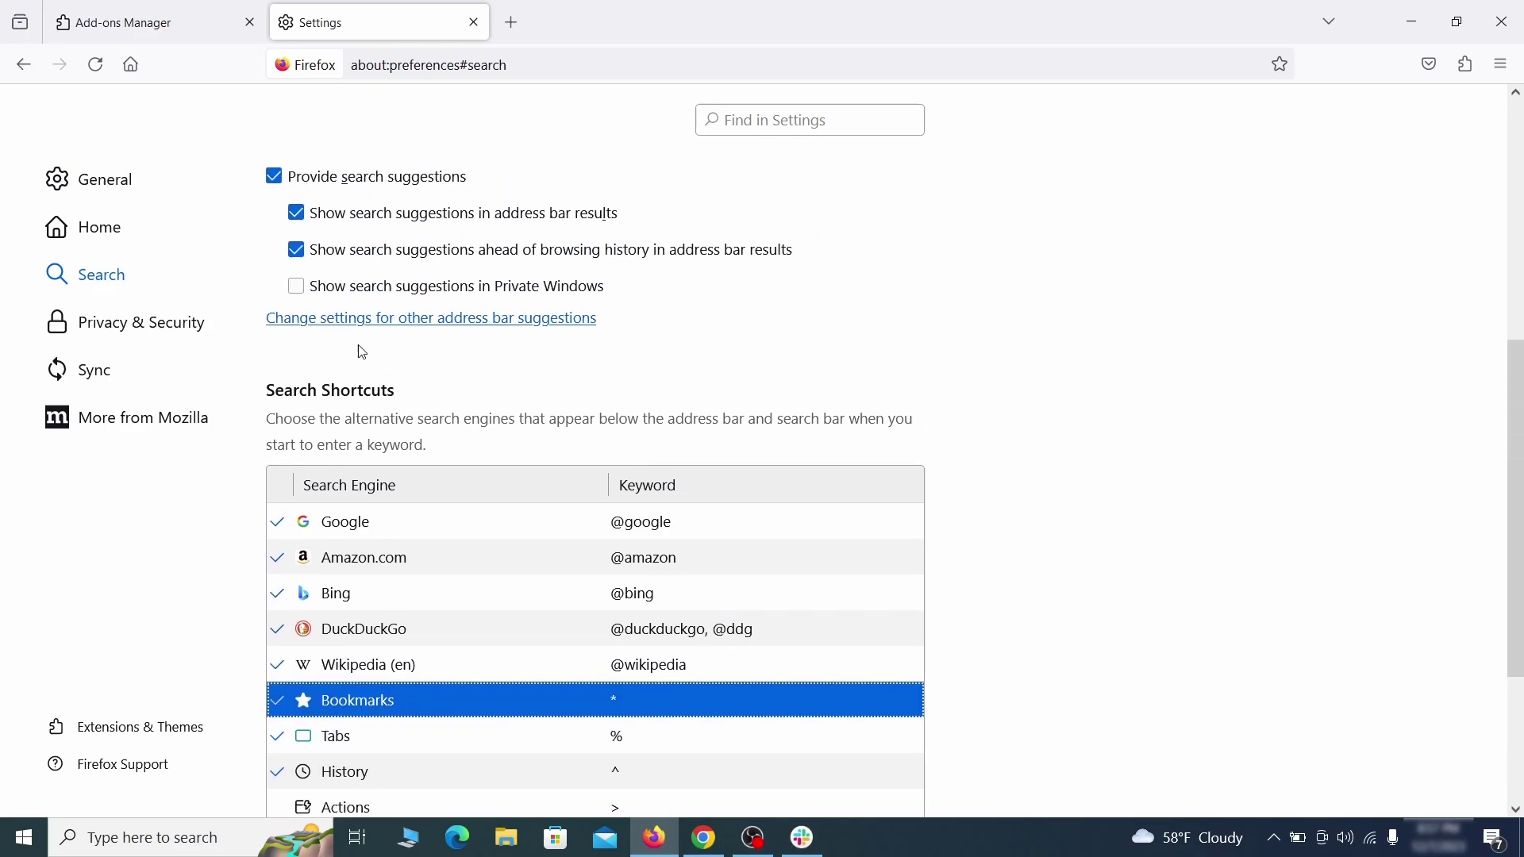
Clear all of Firefox's cookies, site data and cached web content.
left_click(147, 318)
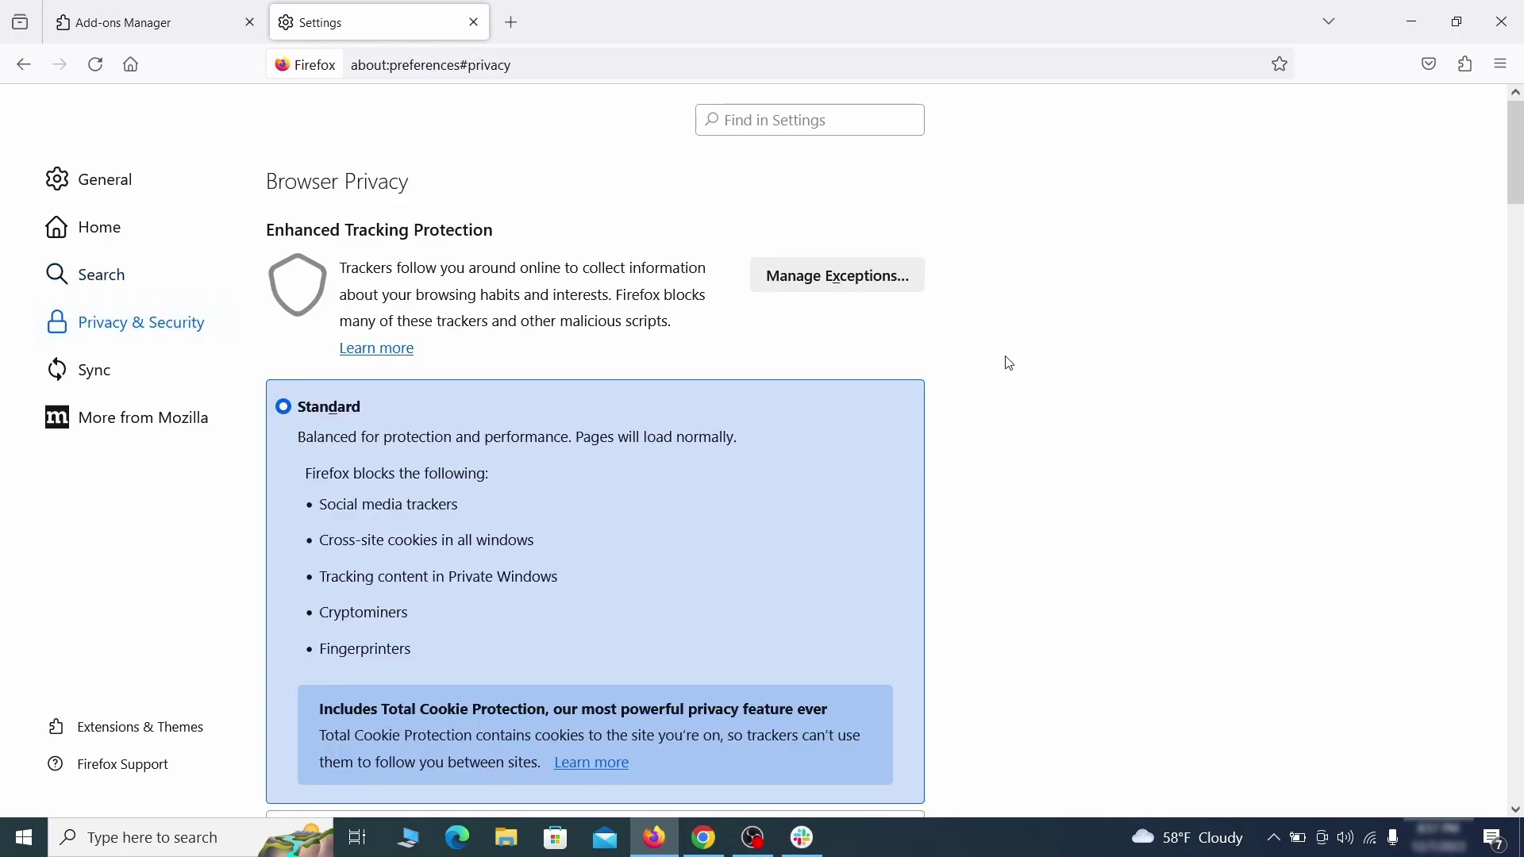
scroll(1012, 365, "down", 10)
left_click(850, 505)
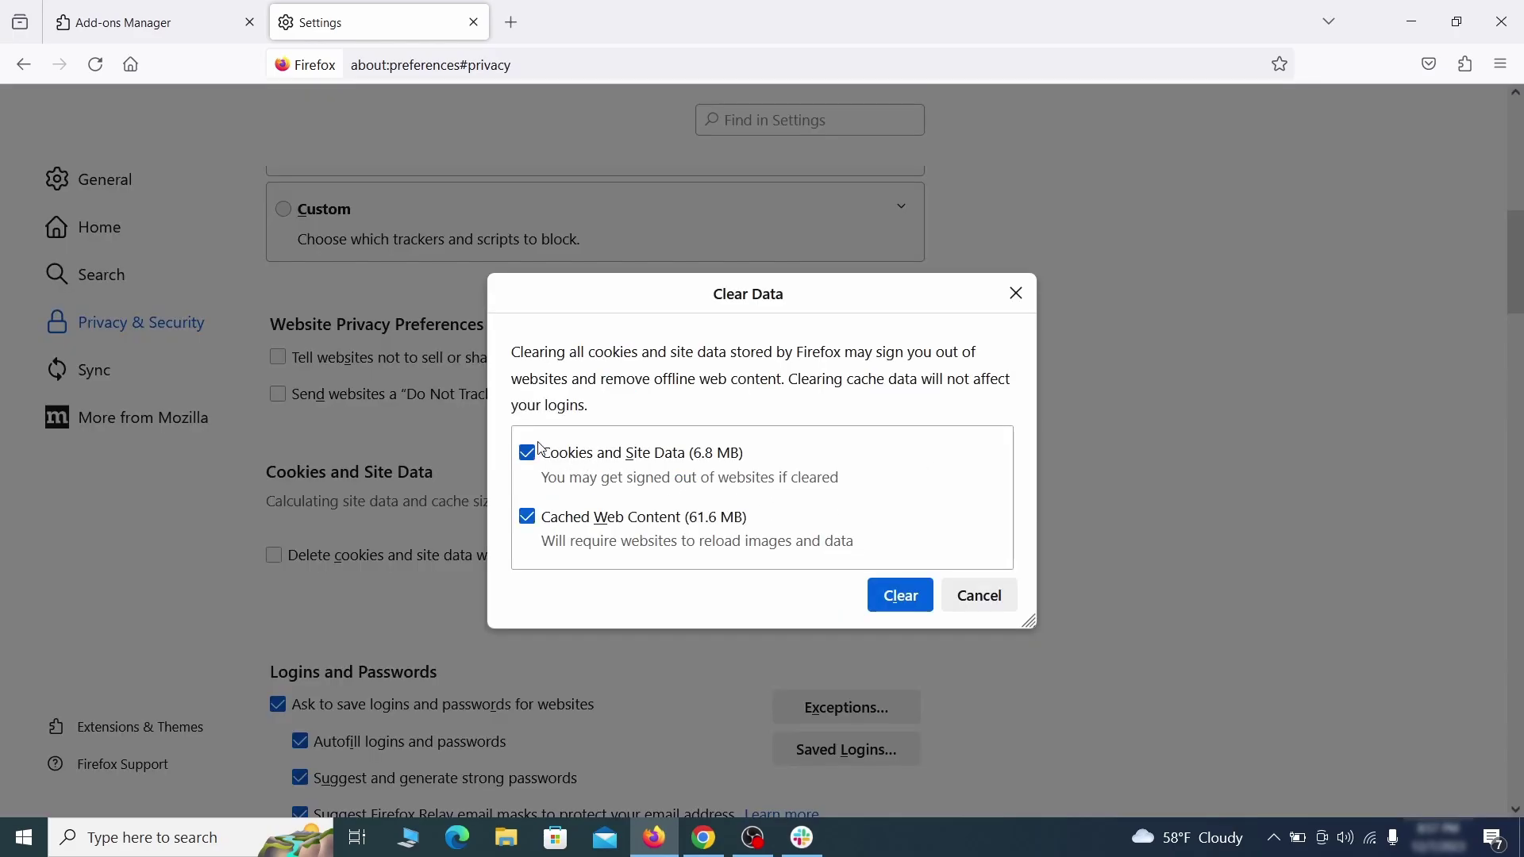
left_click(926, 599)
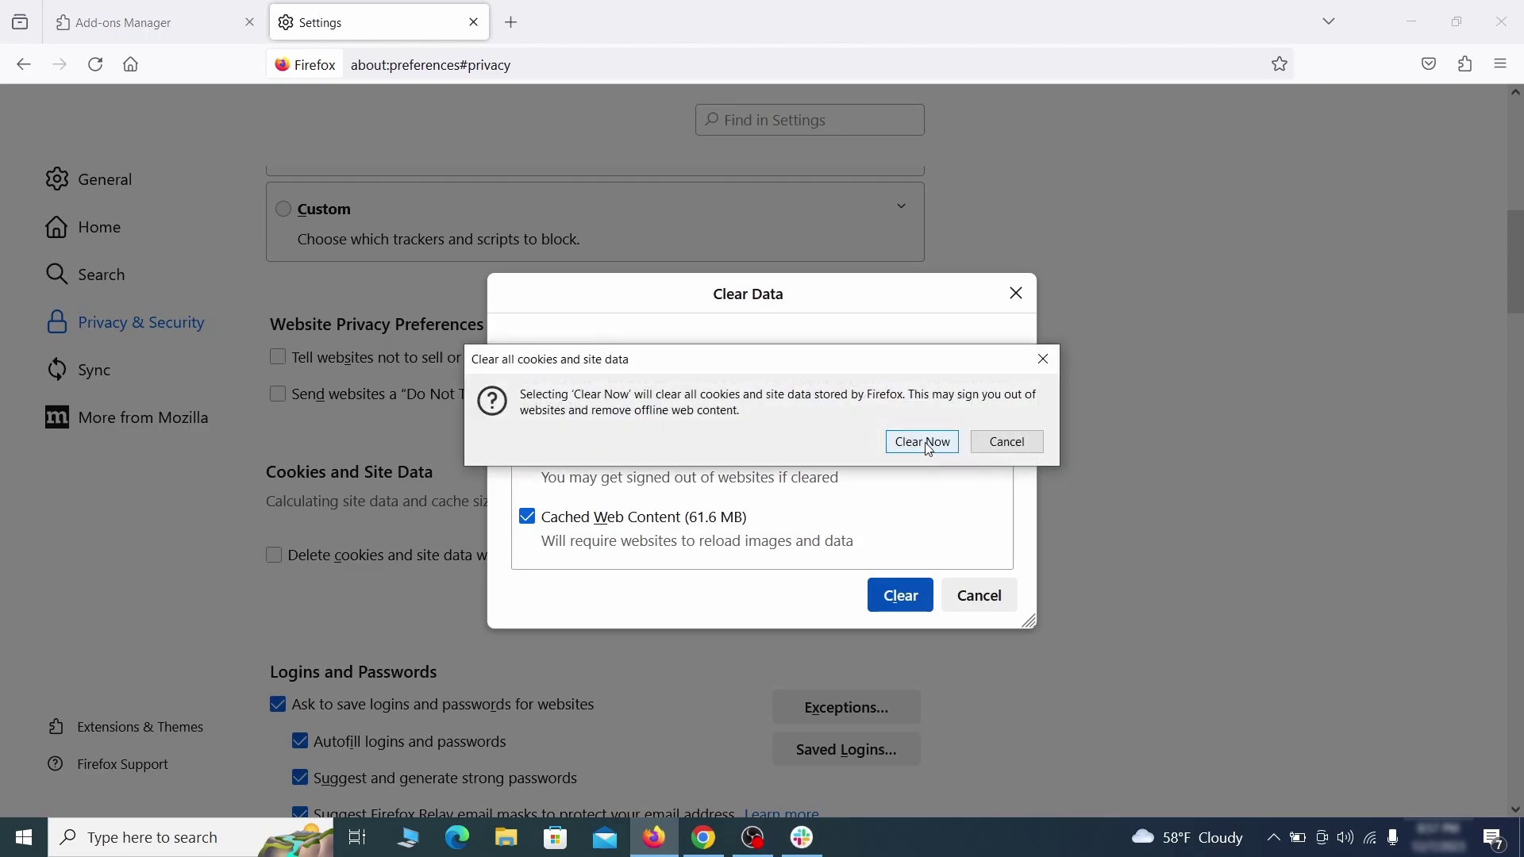
left_click(926, 442)
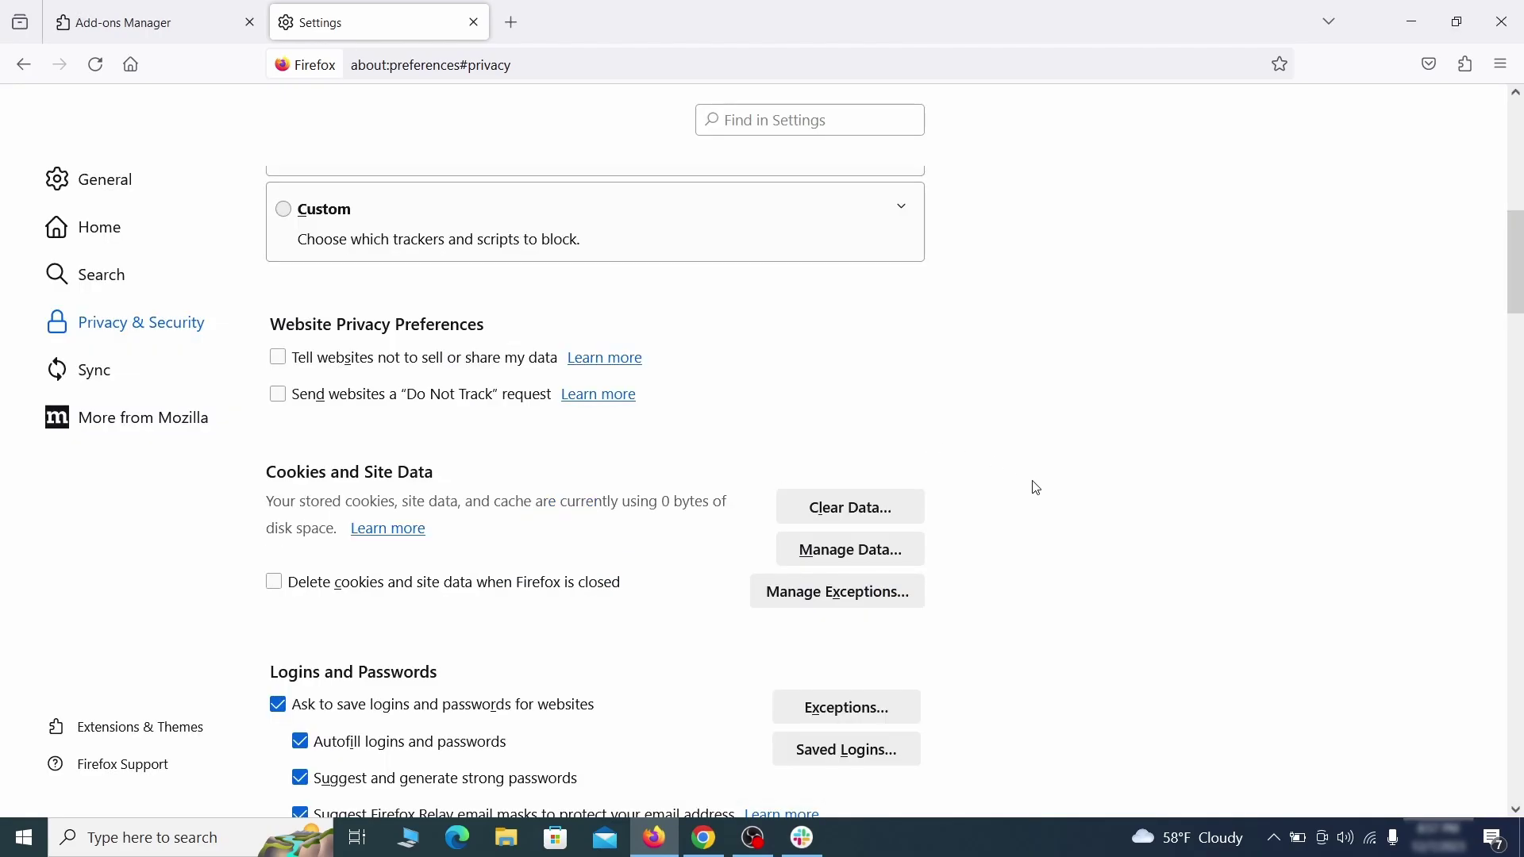
Bring up Firefox's notification permissions settings.
scroll(1037, 488, "down", 12)
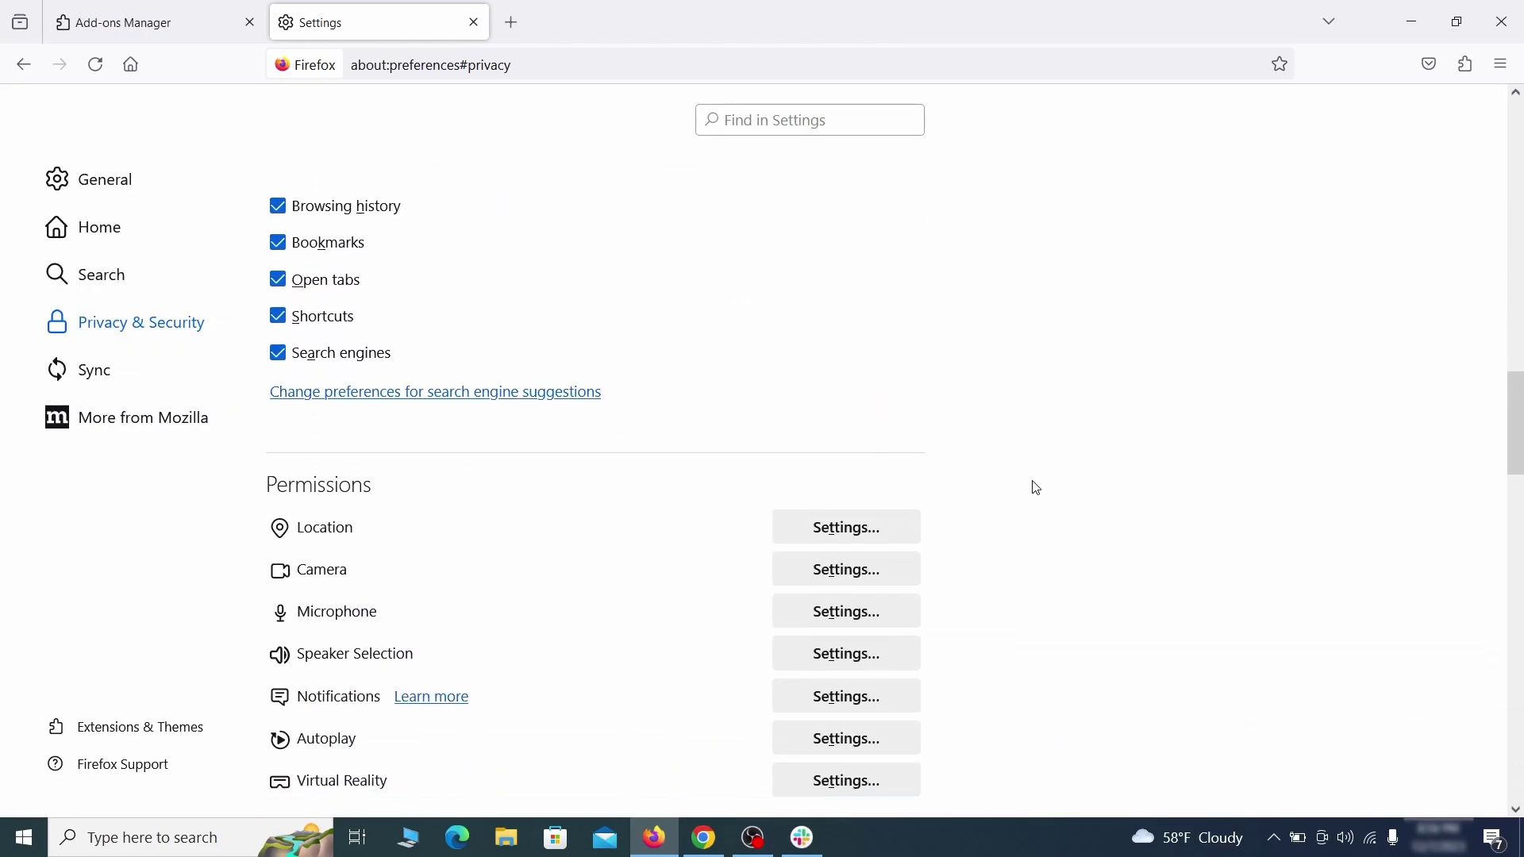
scroll(1036, 488, "down", 2)
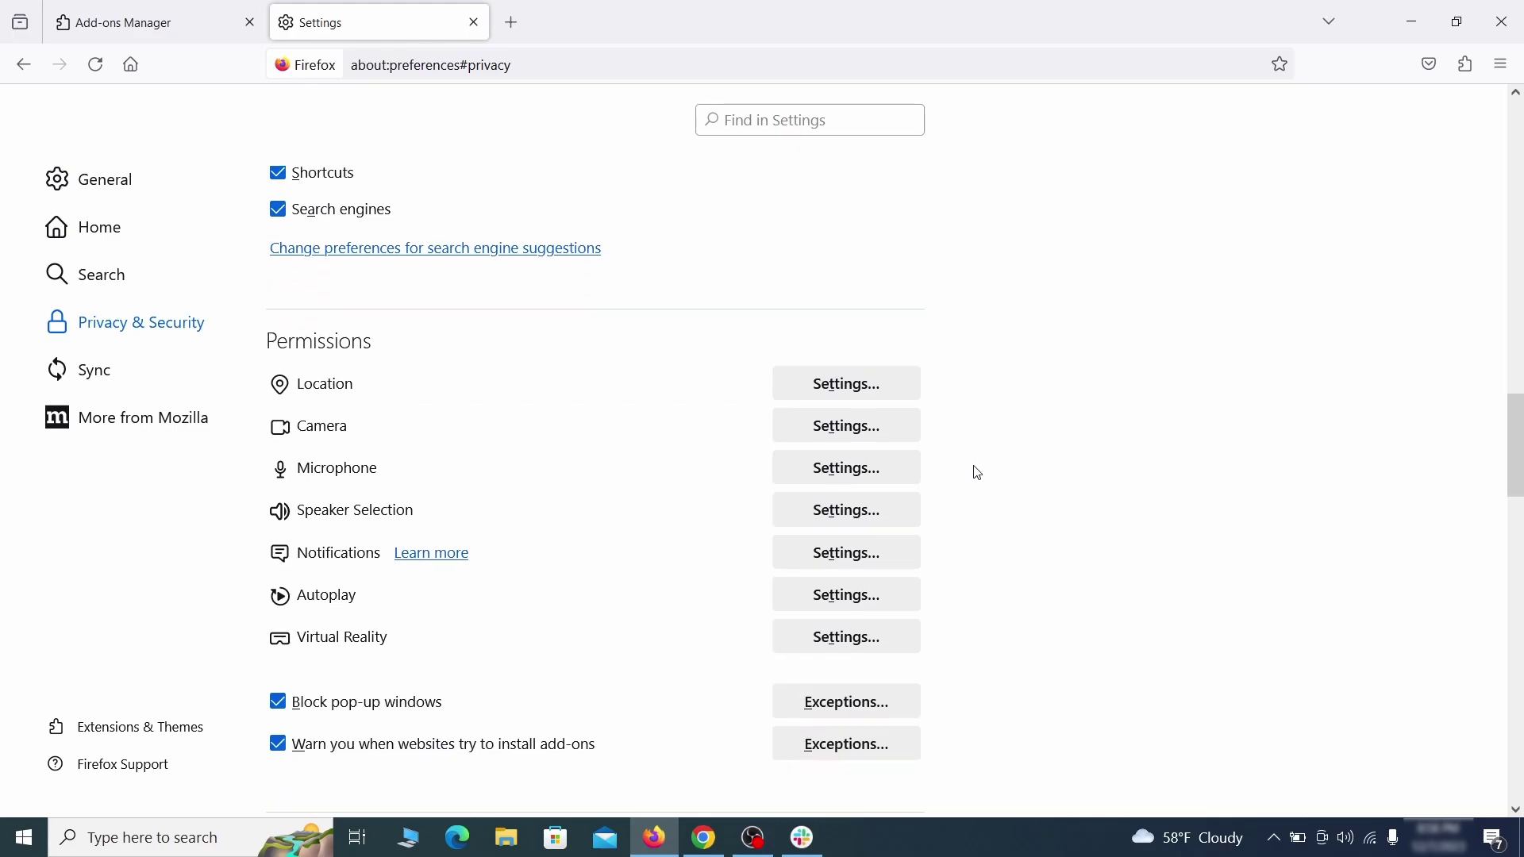
left_click(884, 564)
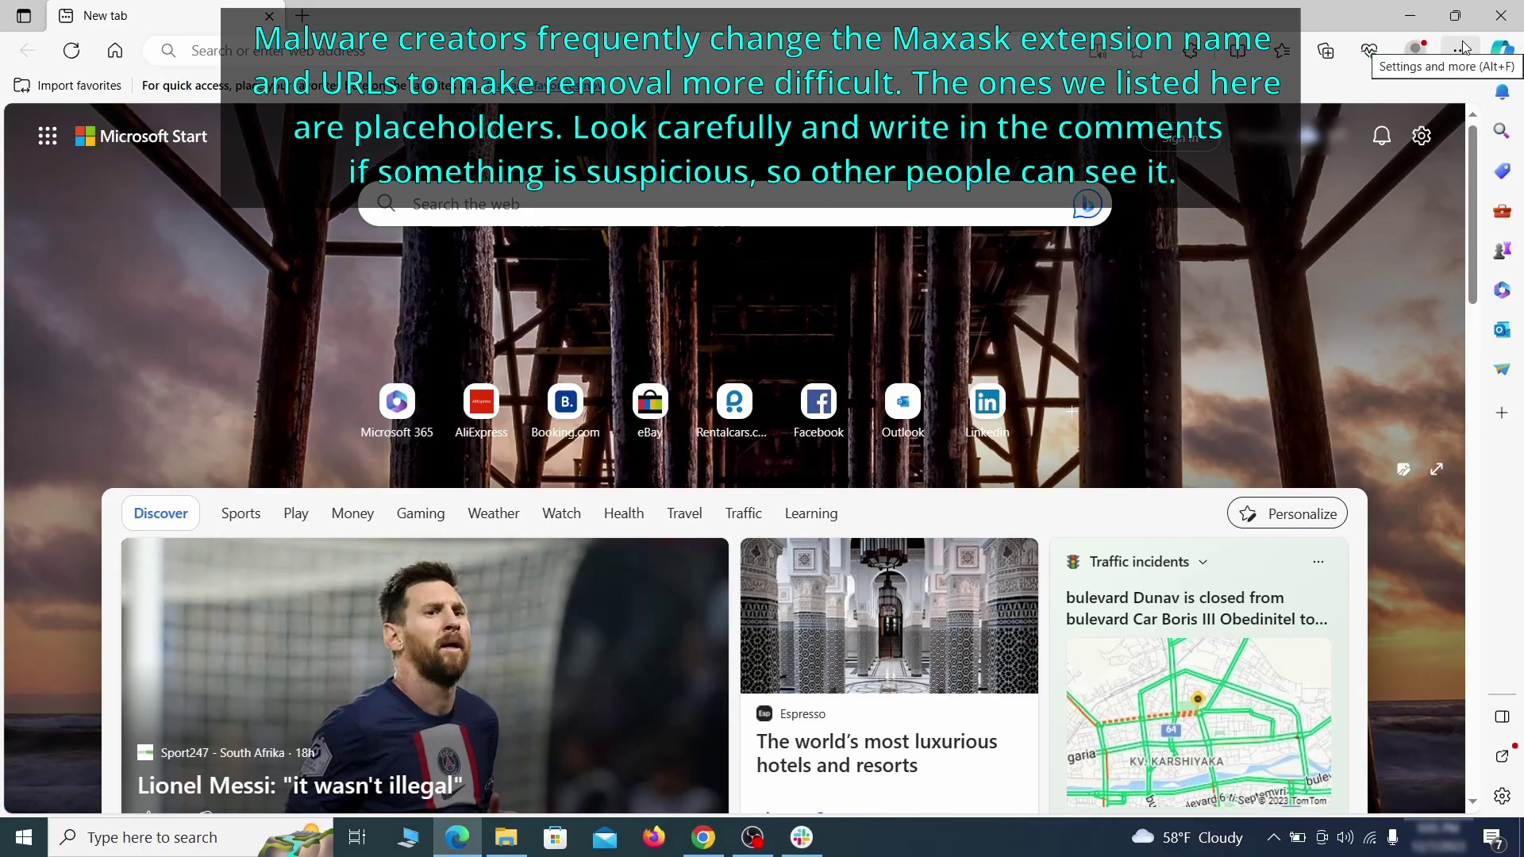
Switch off the Quidco Cashback Reminder extension in Manage extensions and confirm its removal.
left_click(1460, 50)
left_click(1310, 352)
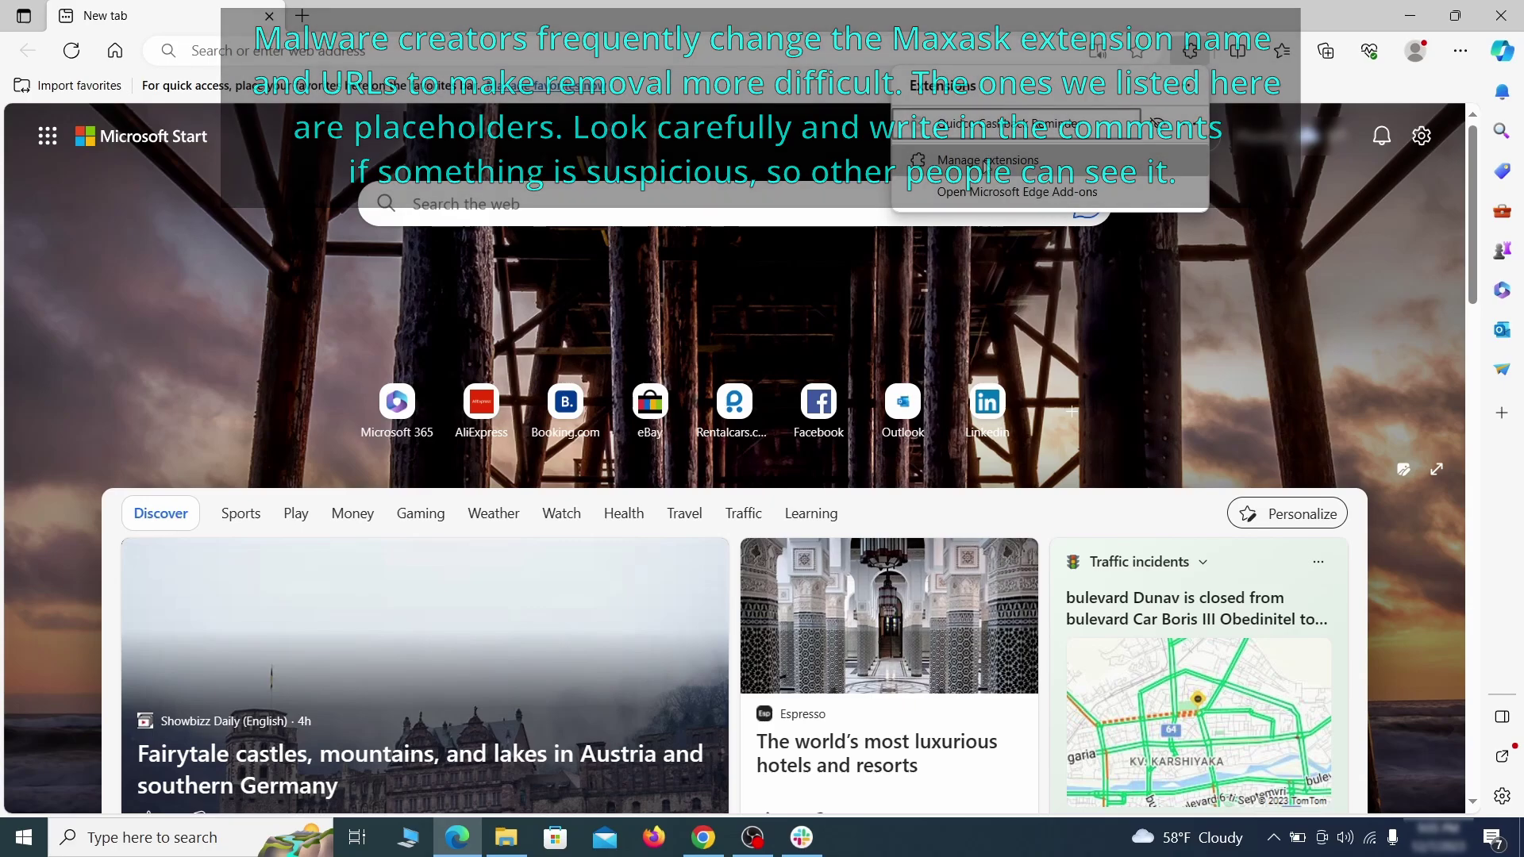
left_click(986, 162)
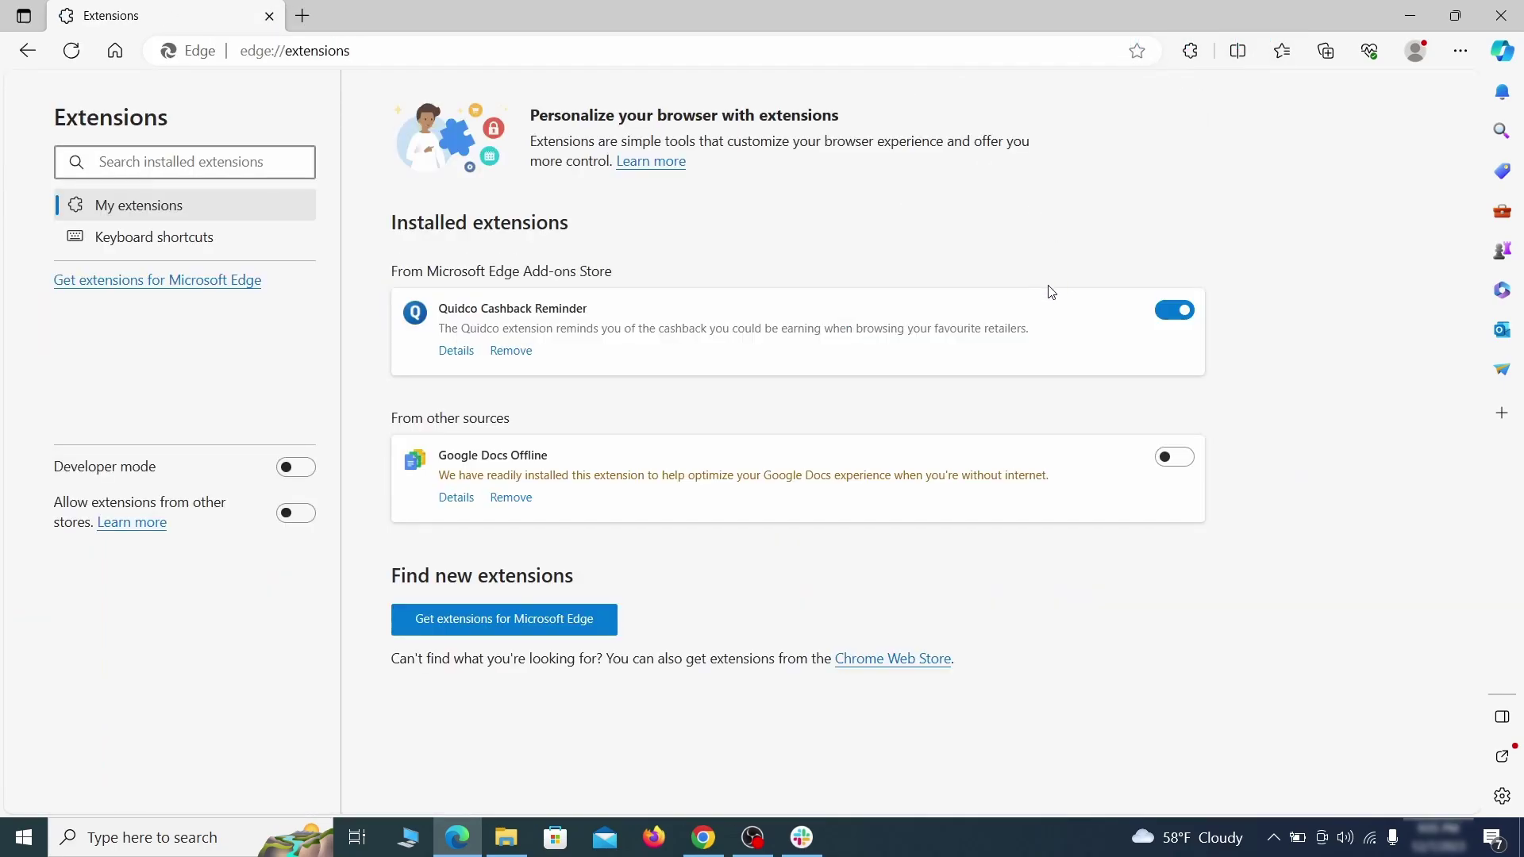
left_click(1176, 313)
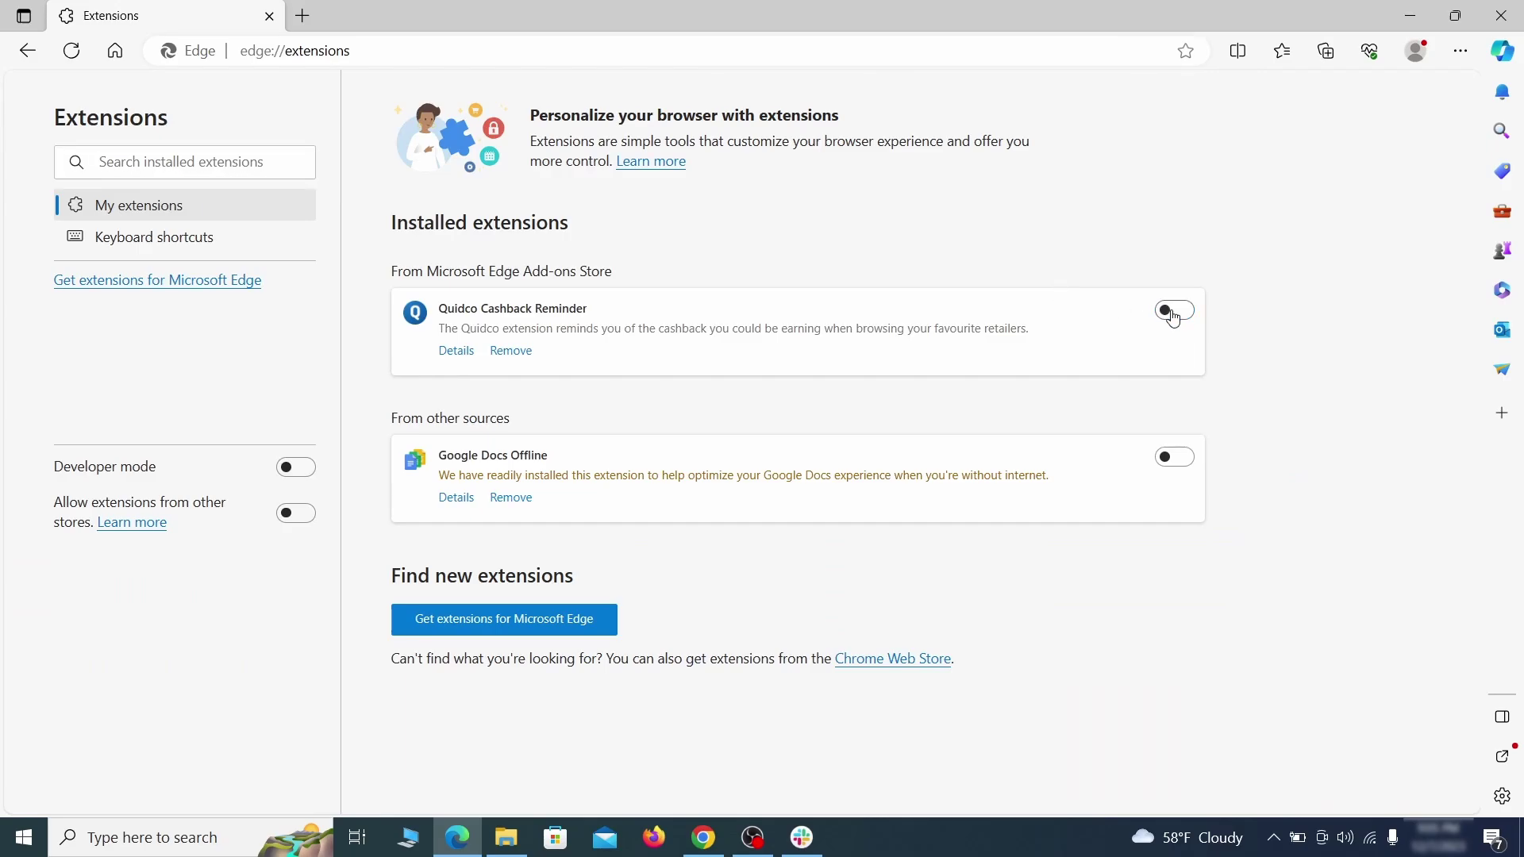
left_click(509, 352)
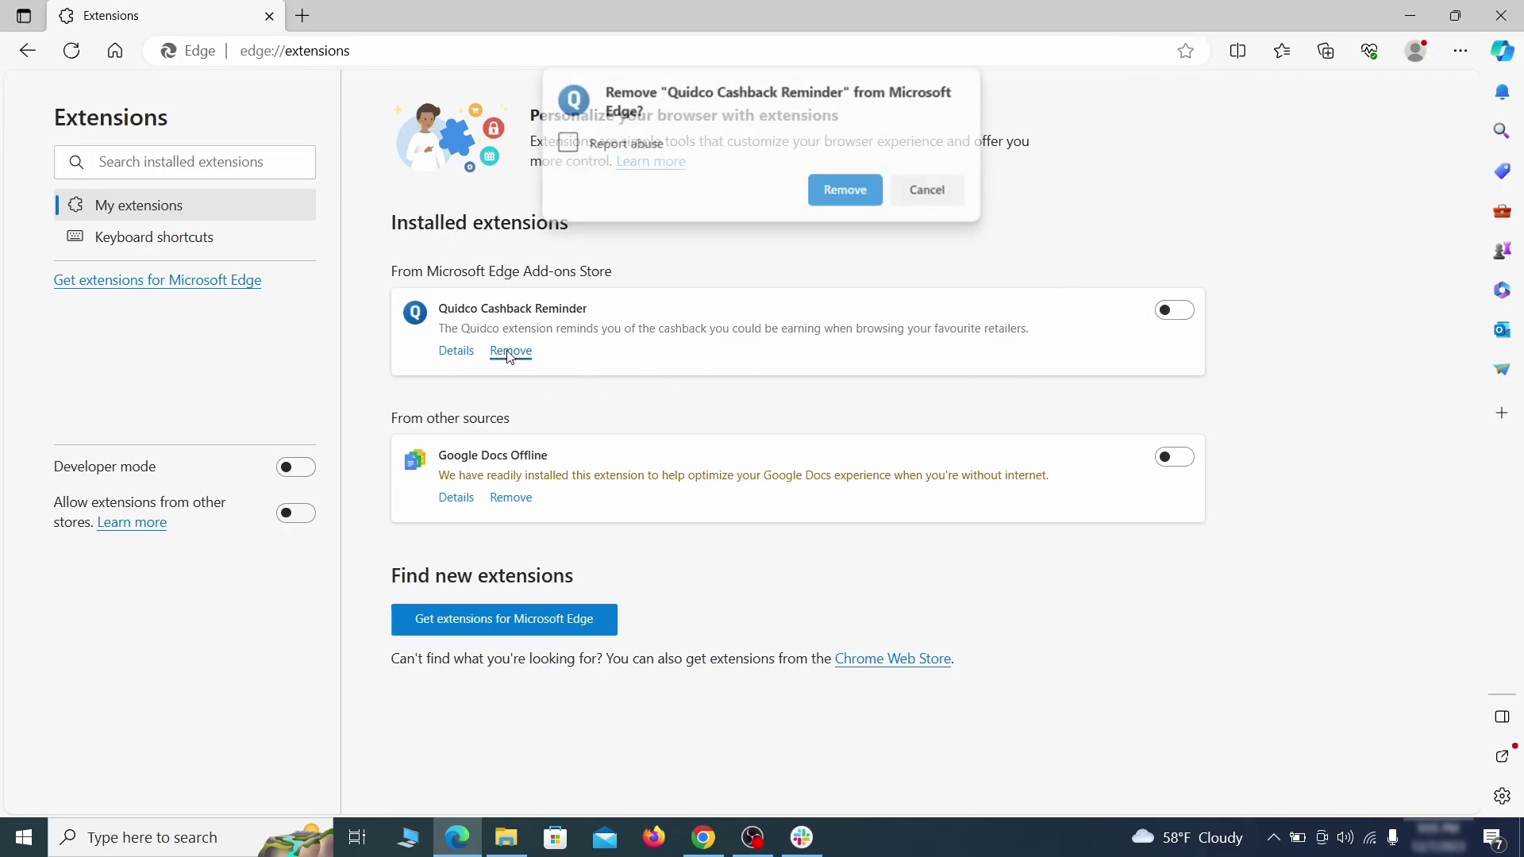
left_click(846, 191)
Switch Edge's address-bar search engine from Yahoo! to Google, then open ExampleRougeURL.com's options under Manage search engines.
left_click(1460, 52)
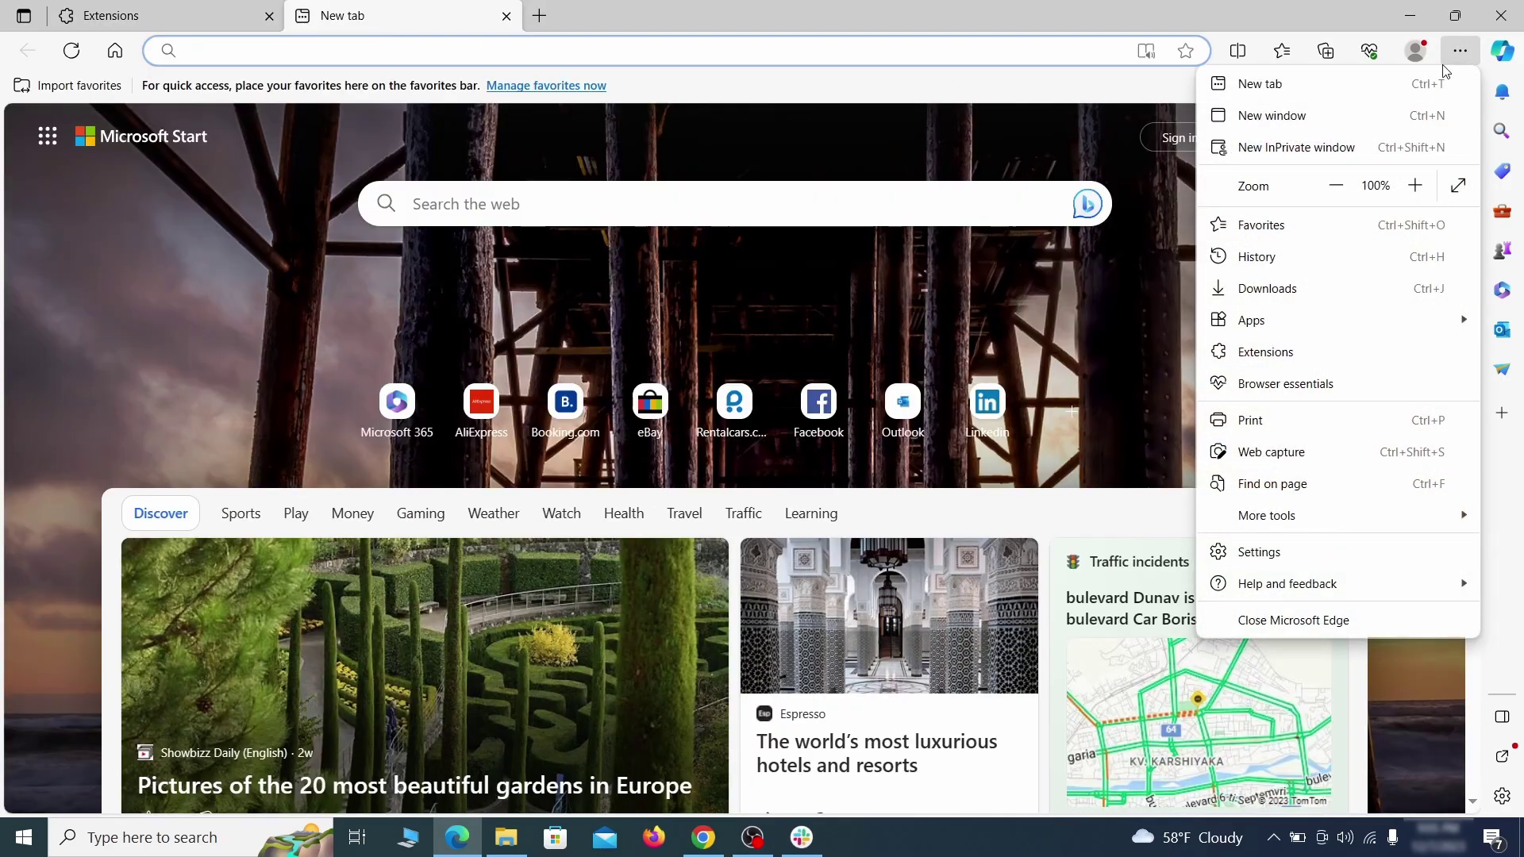
left_click(1267, 552)
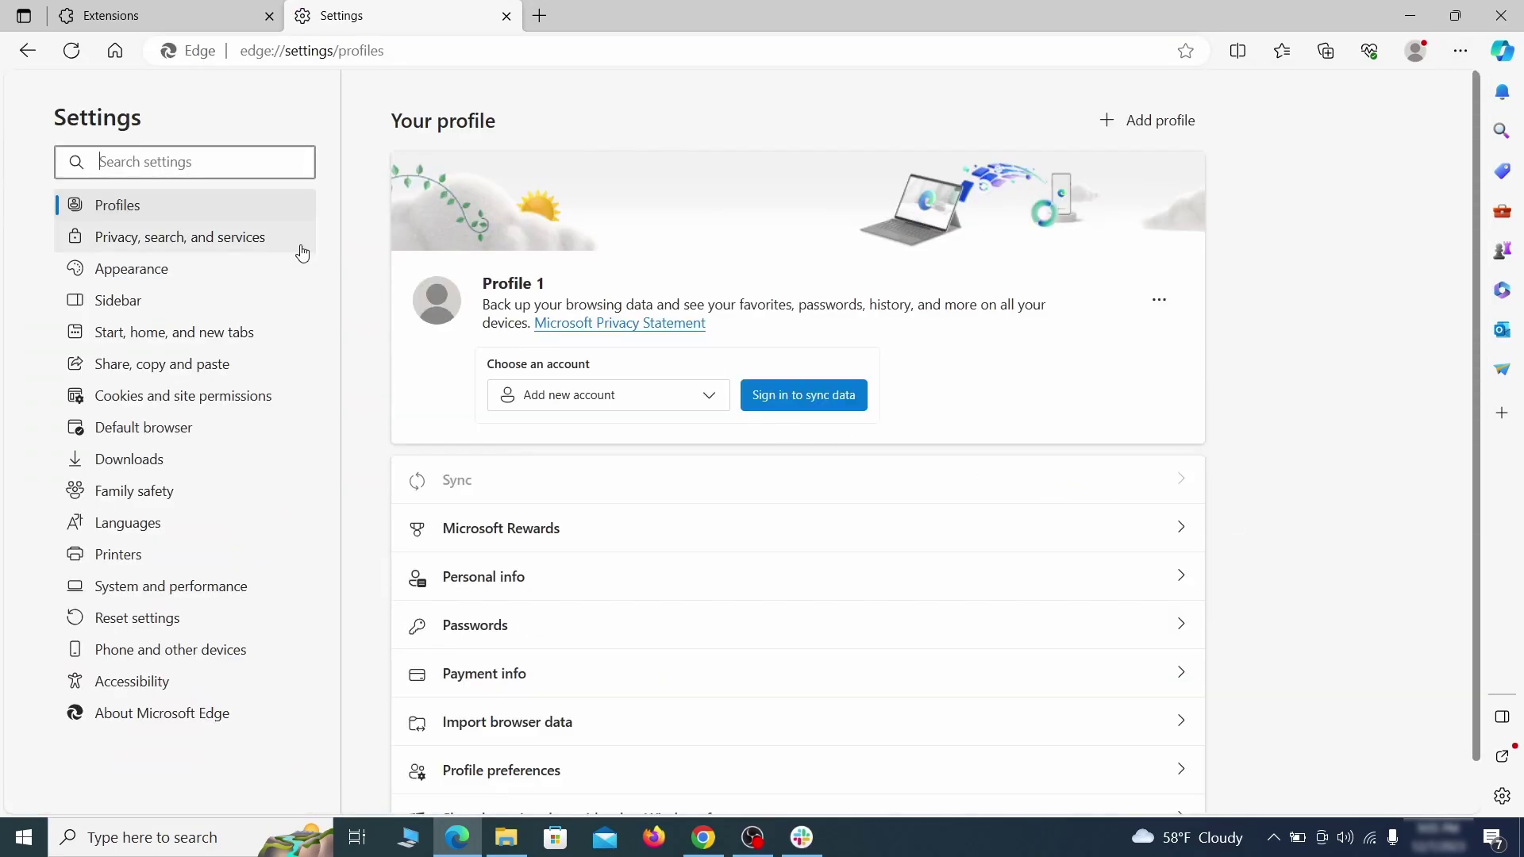
left_click(255, 239)
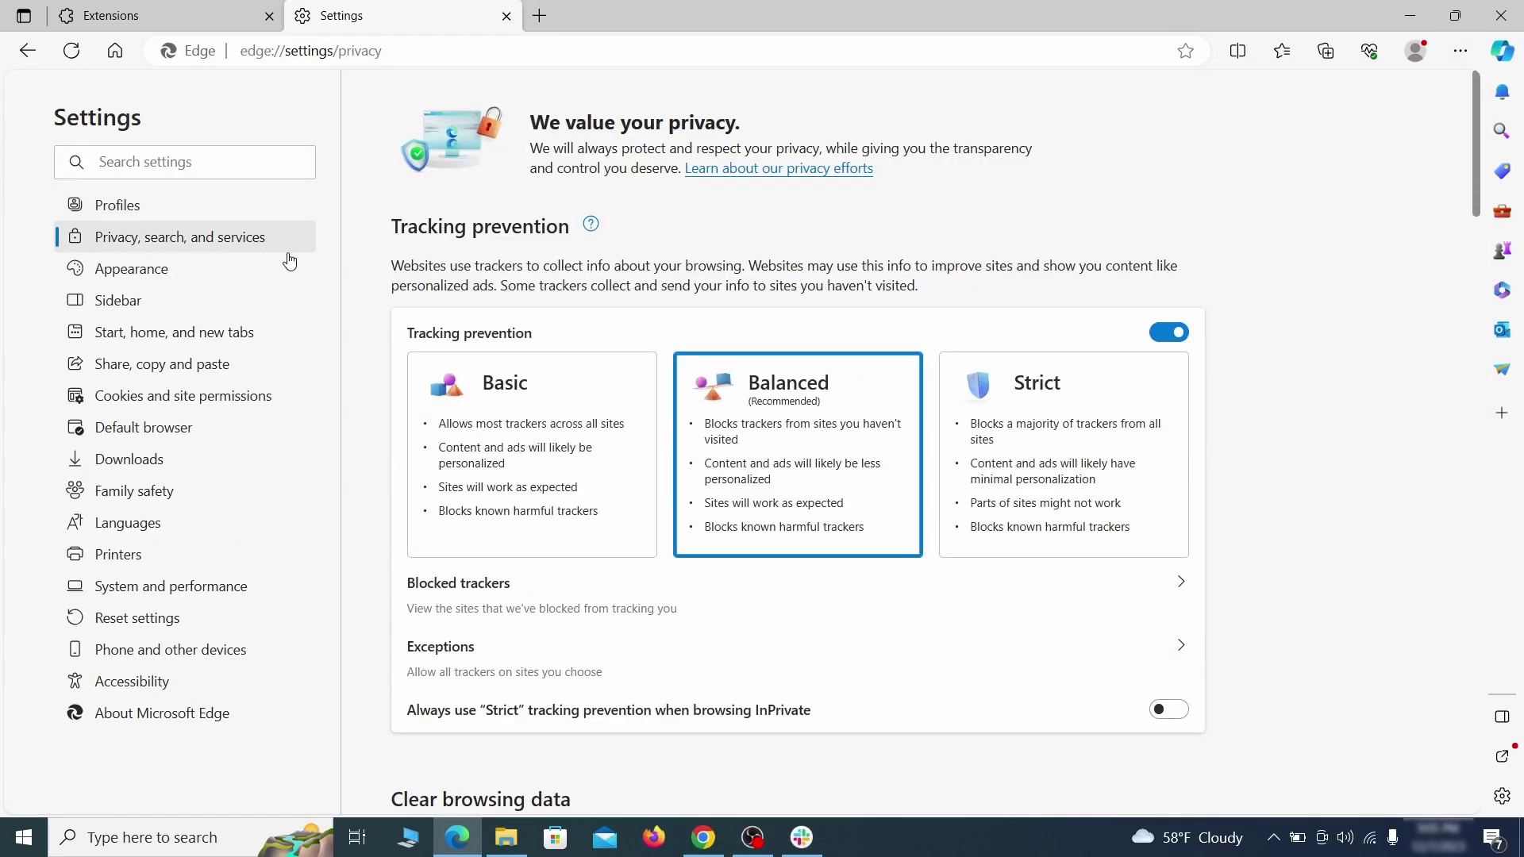
scroll(827, 486, "down", 4)
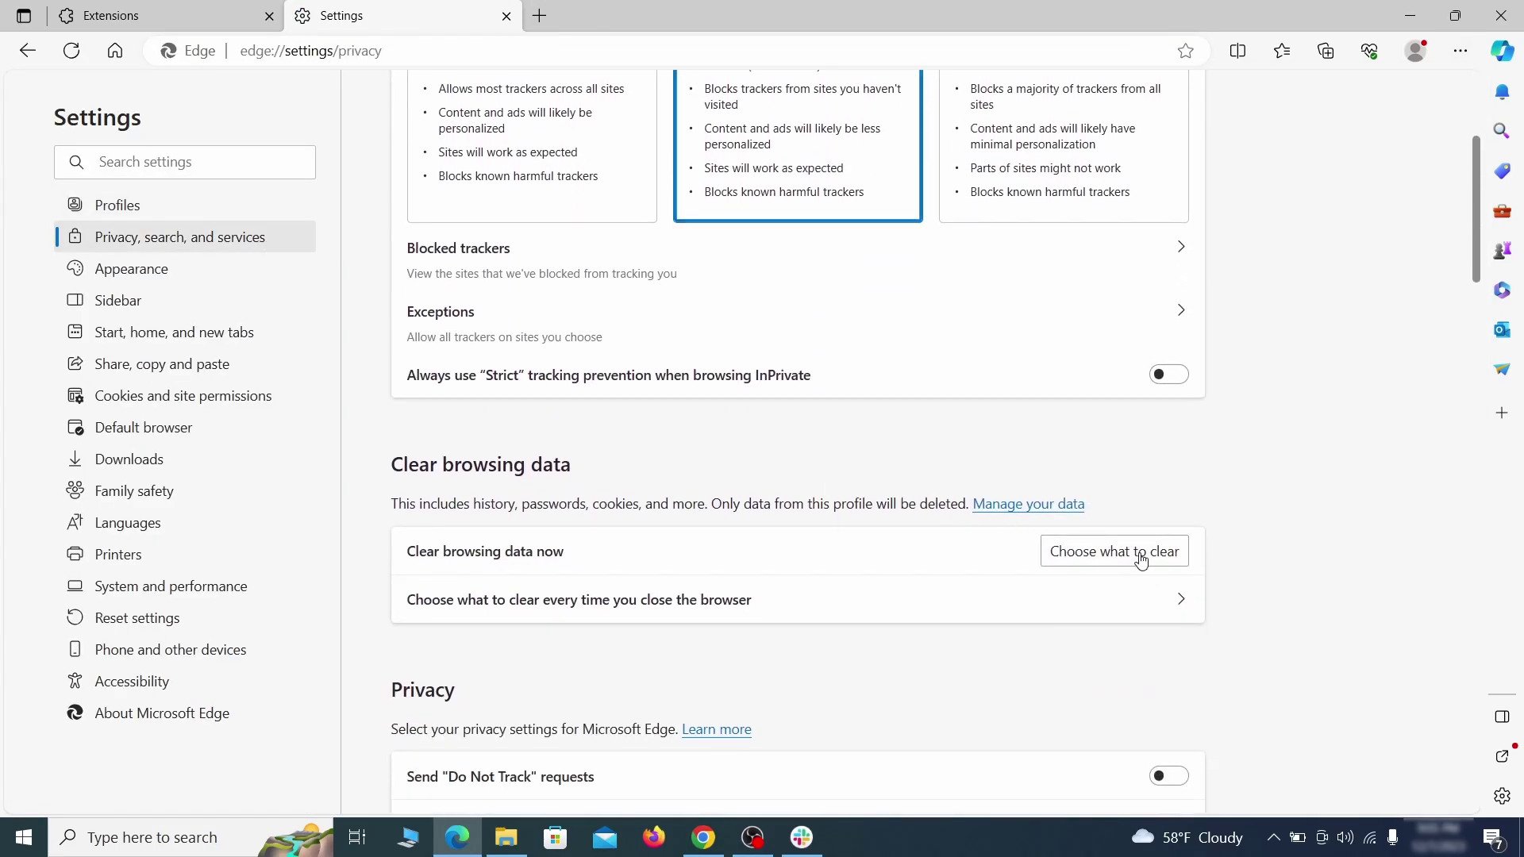
left_click(1141, 552)
scroll(629, 454, "down", 5)
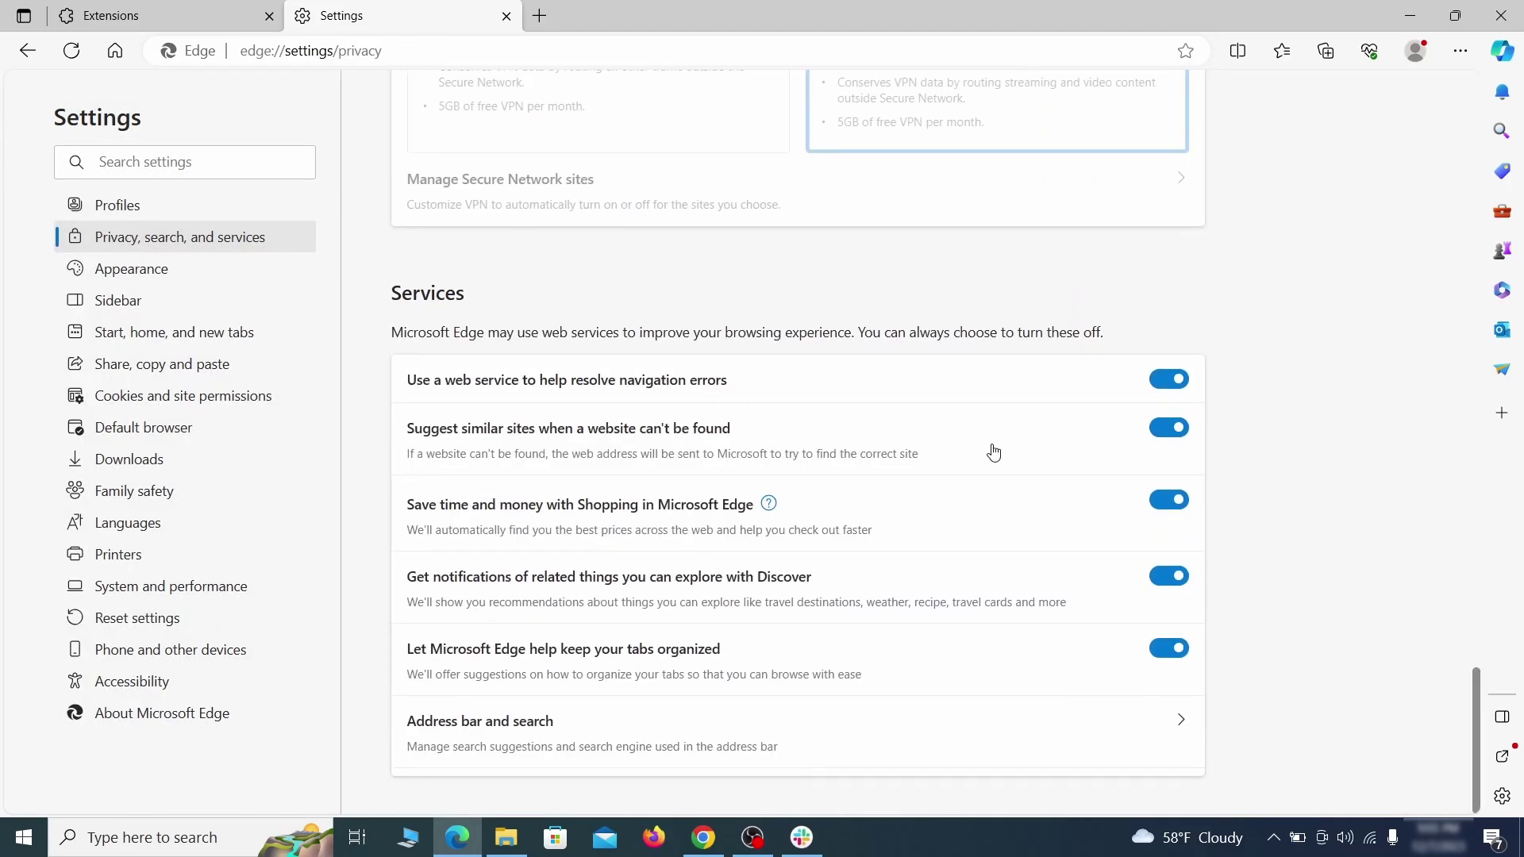
left_click(869, 750)
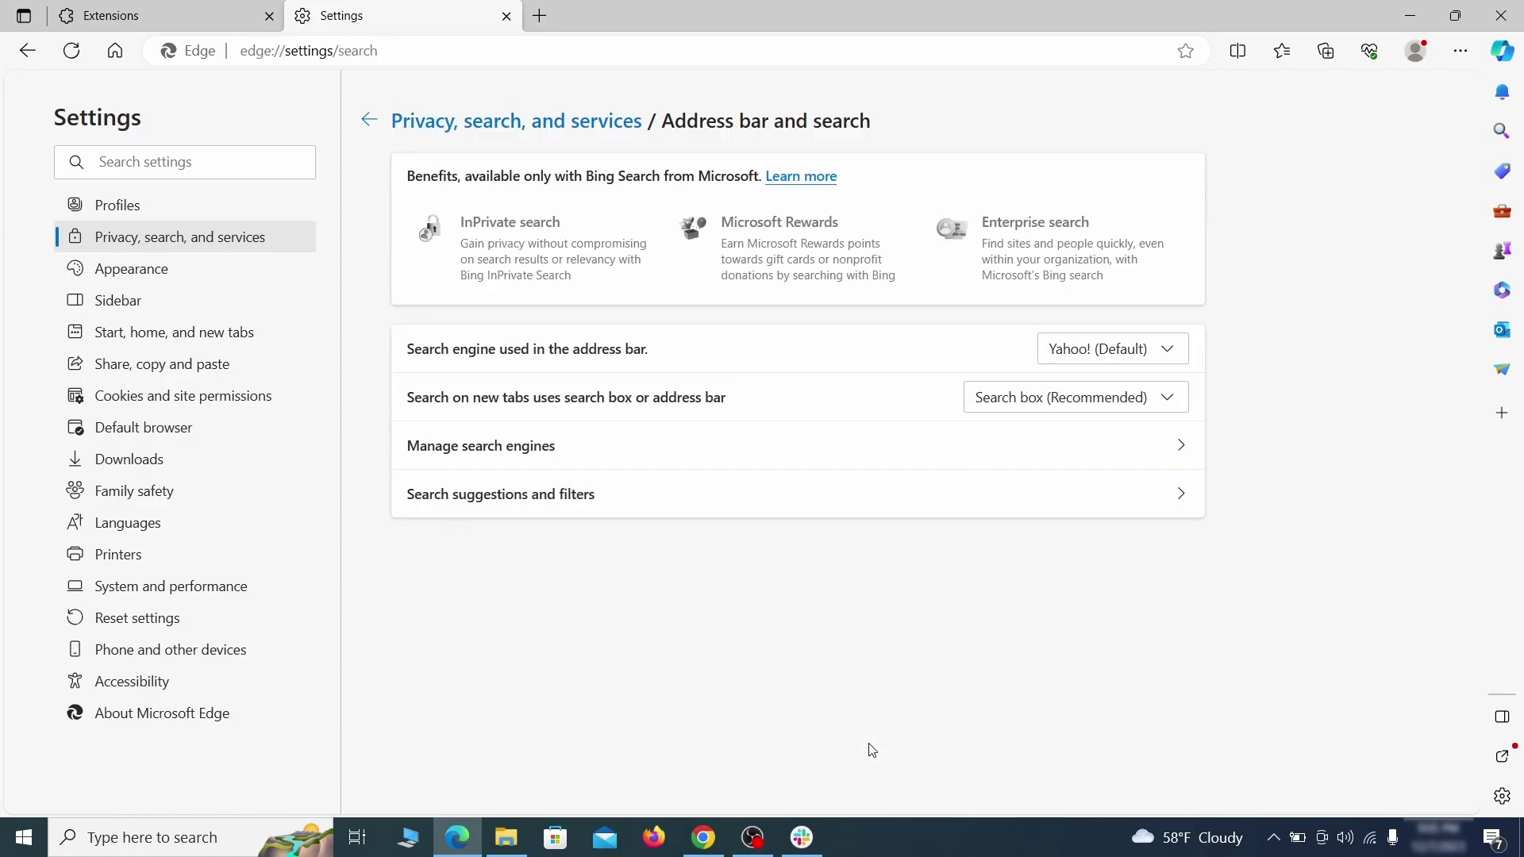
left_click(1175, 353)
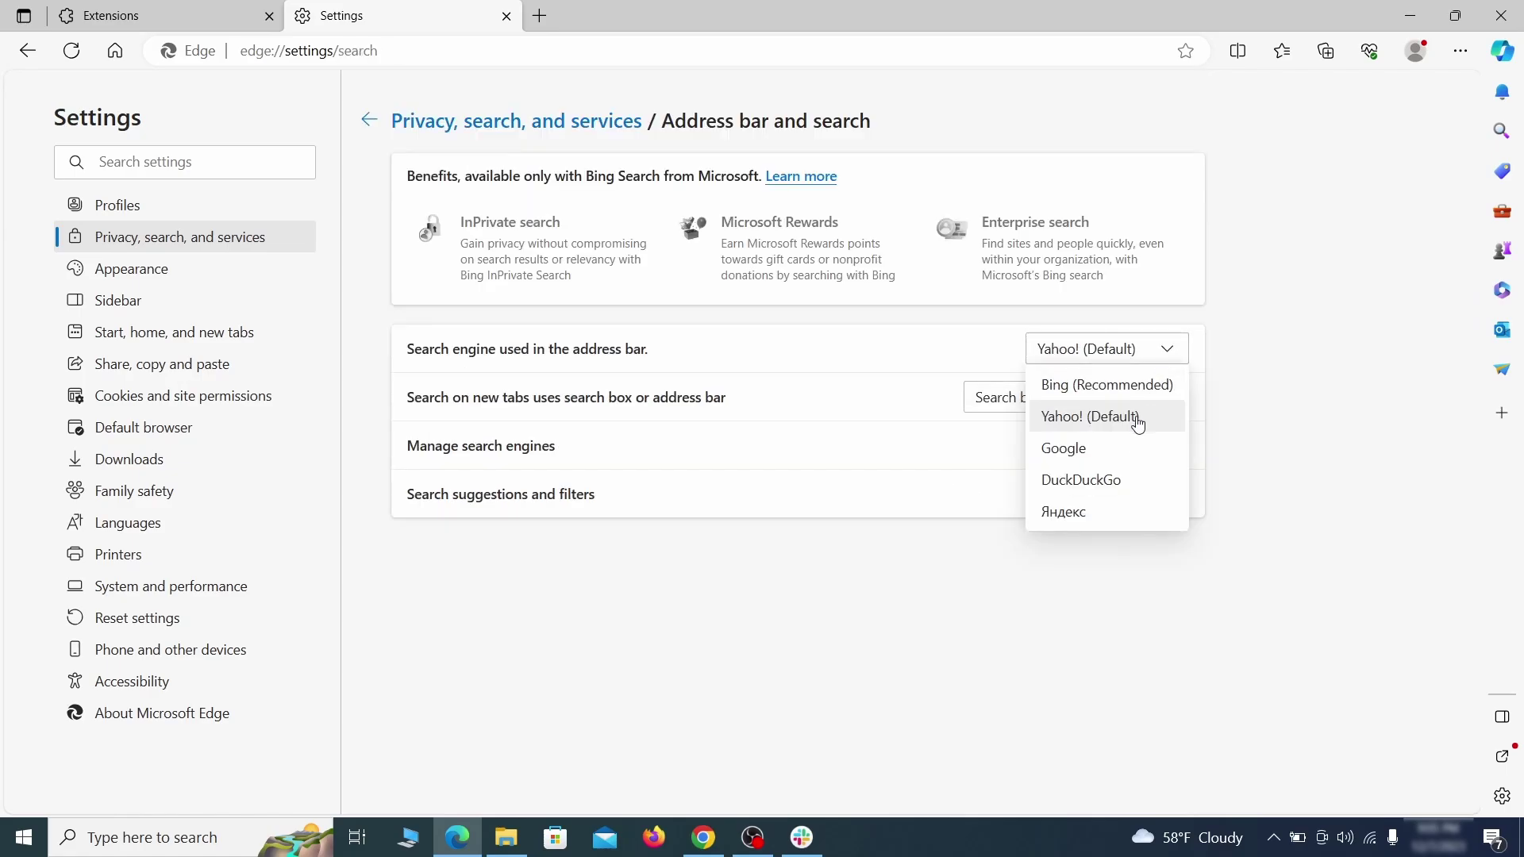
left_click(1129, 445)
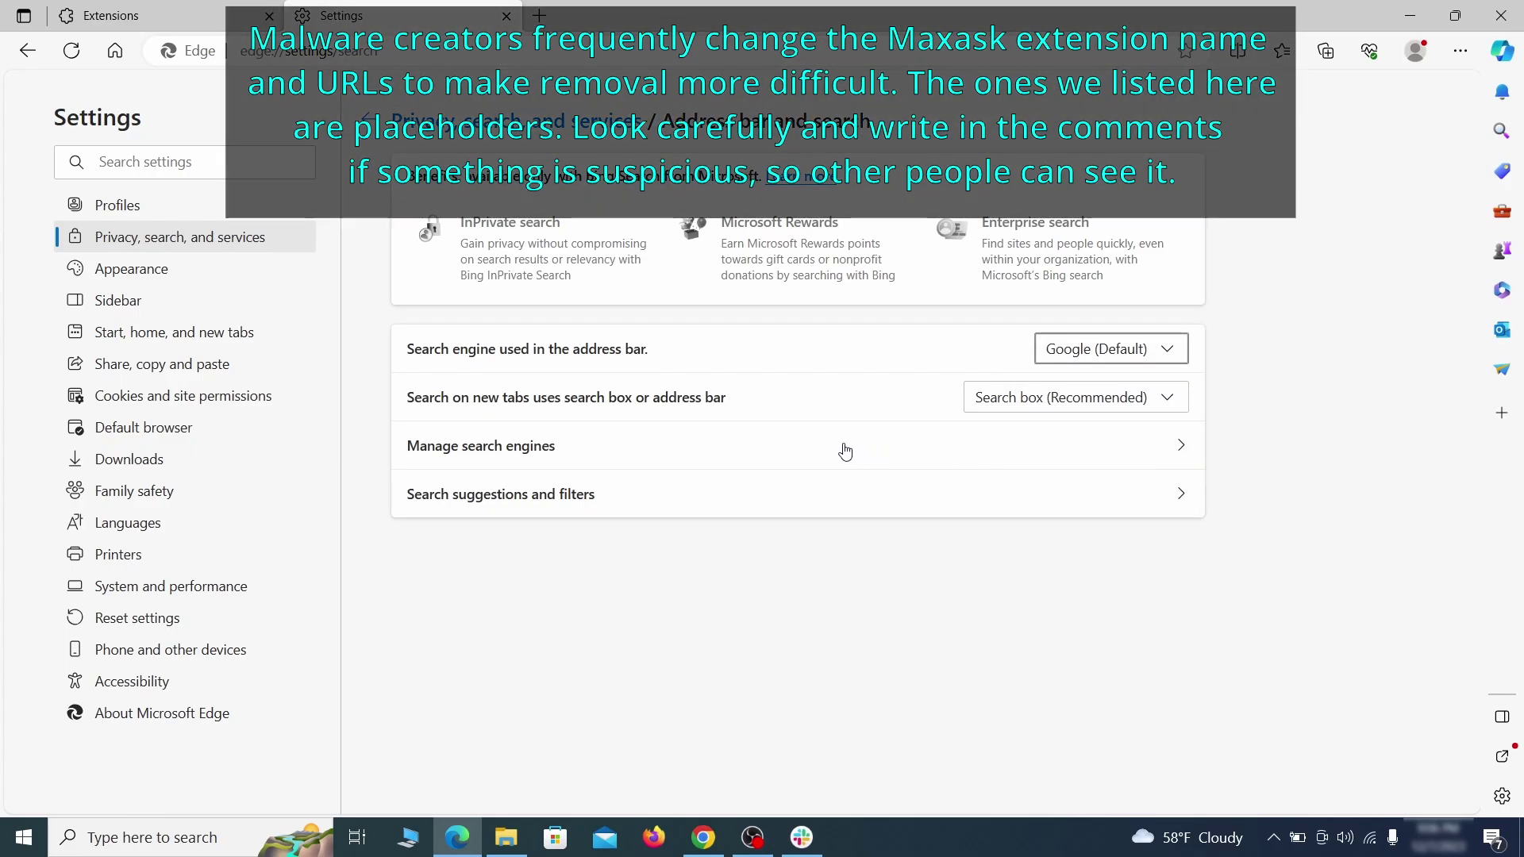
left_click(583, 452)
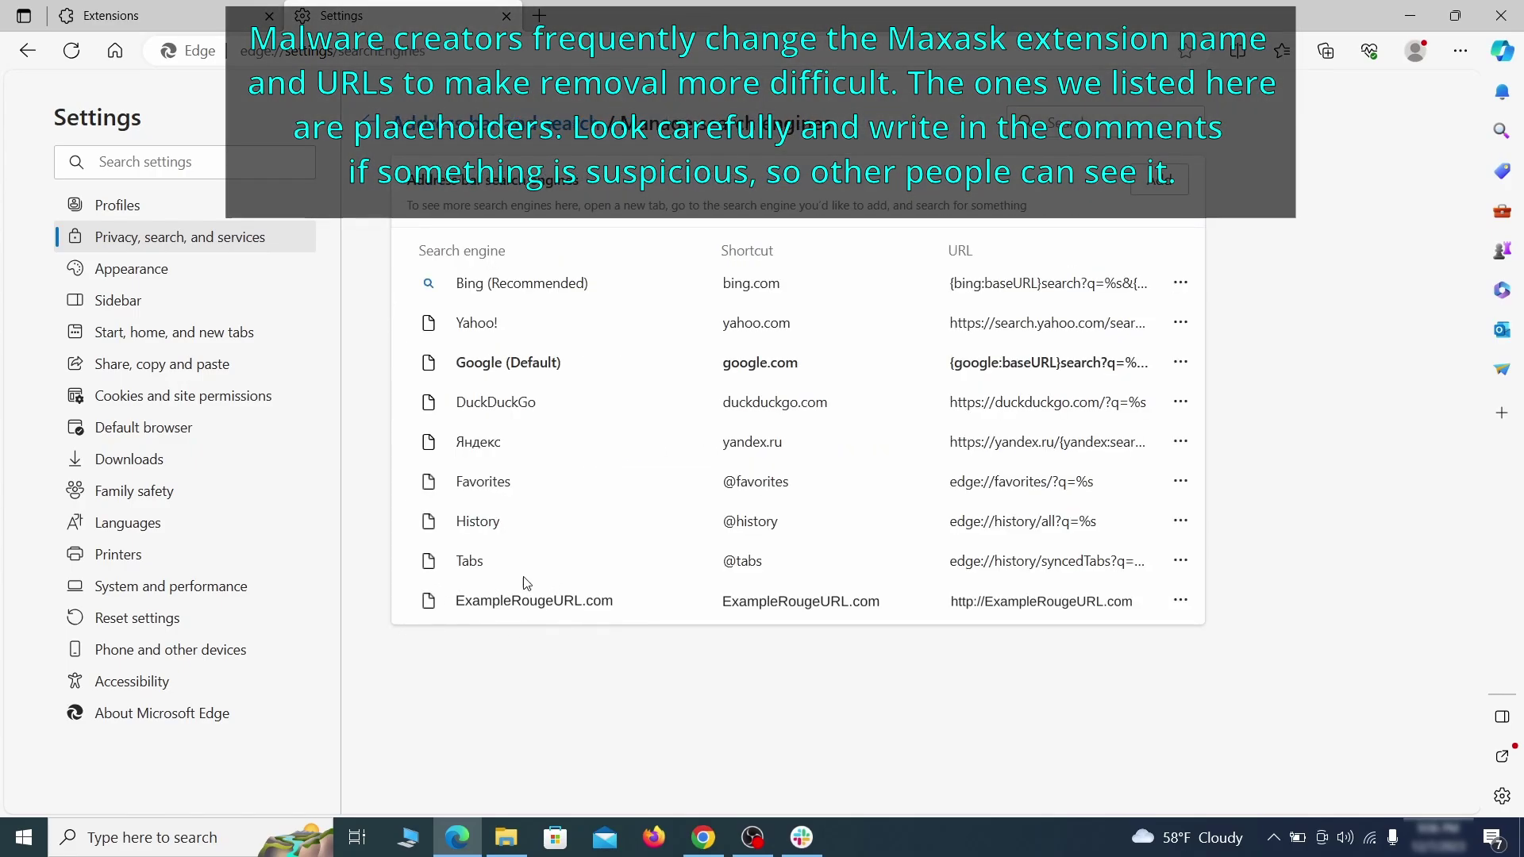
left_click(1180, 601)
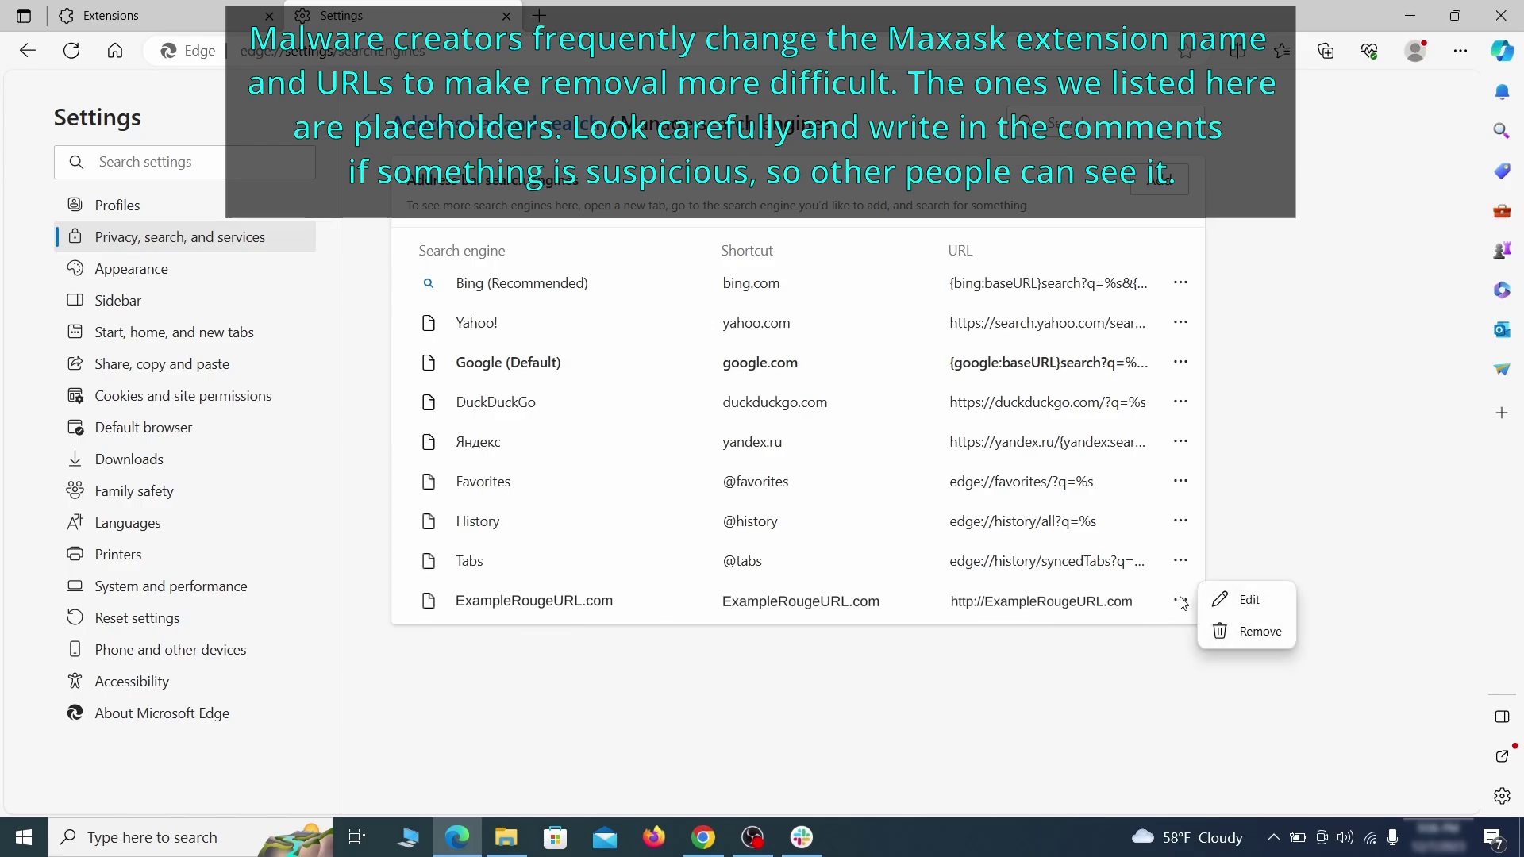
Delete ExampleRougeURL.com both as a search engine and as Edge's startup page.
left_click(1261, 632)
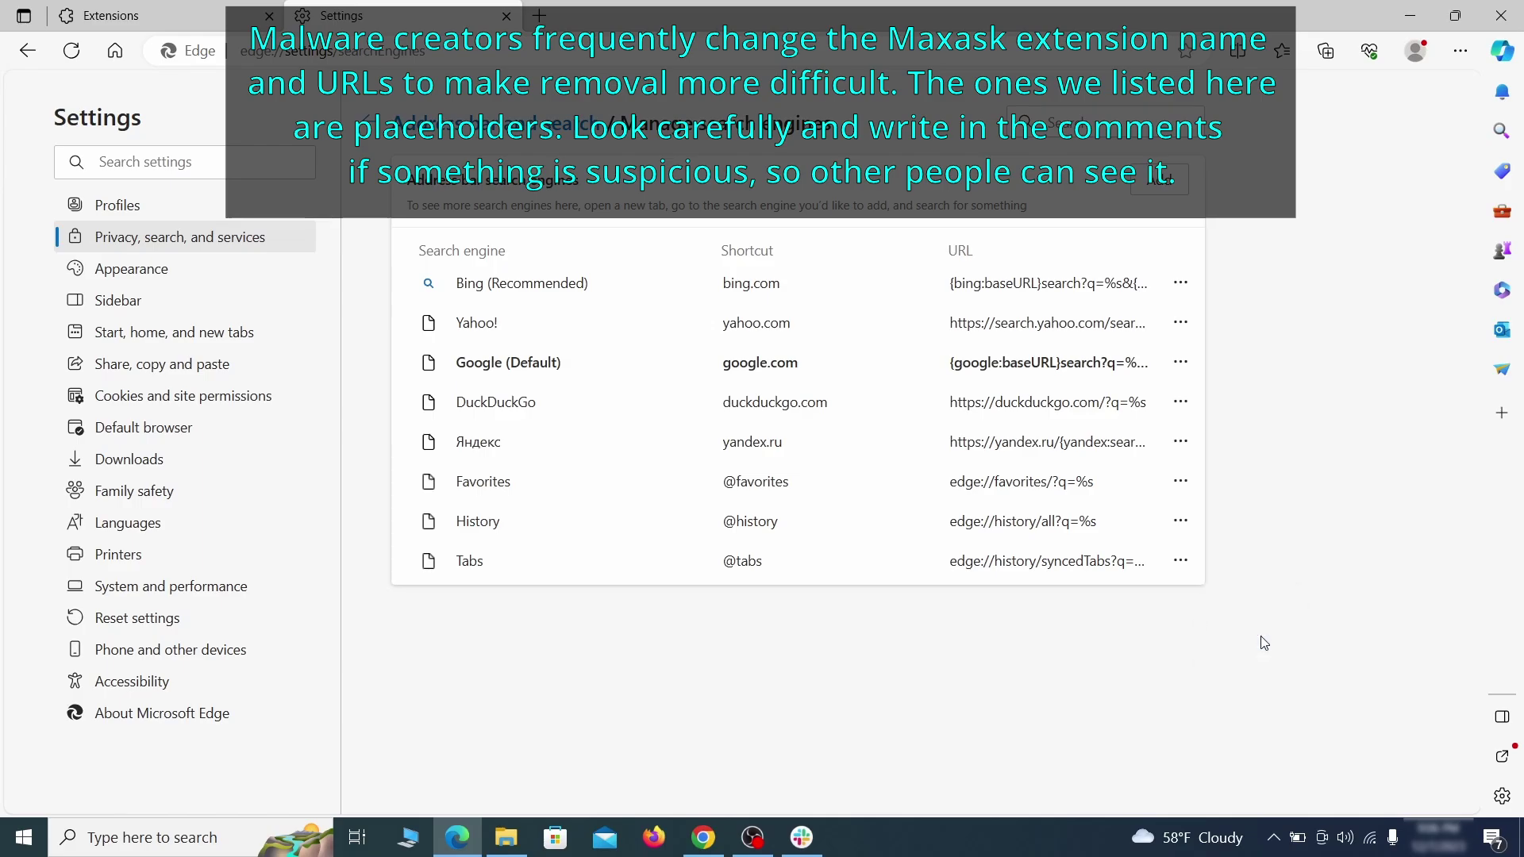
left_click(191, 333)
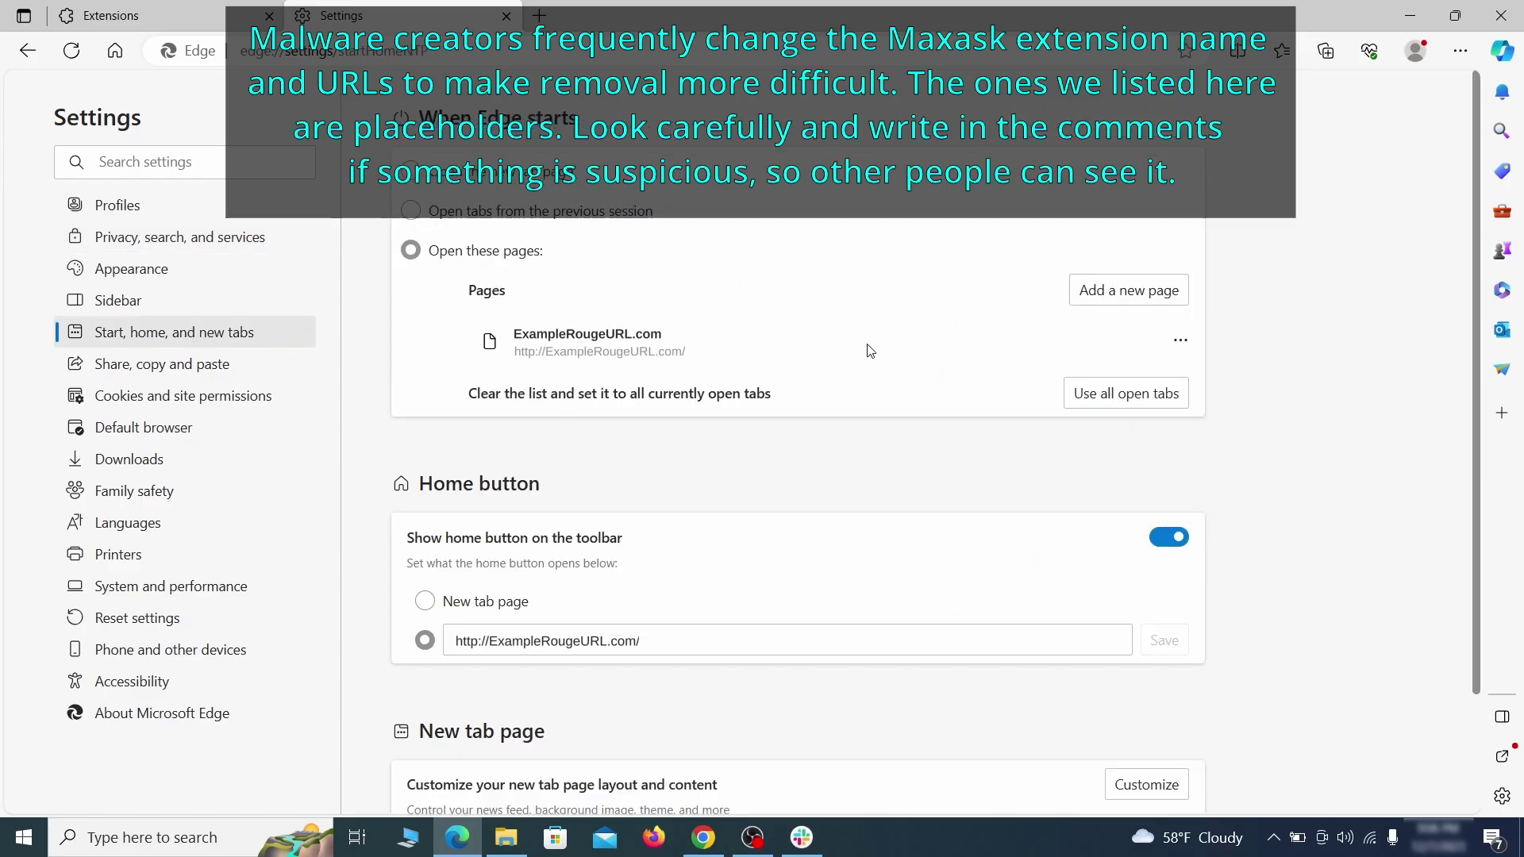
left_click(1181, 342)
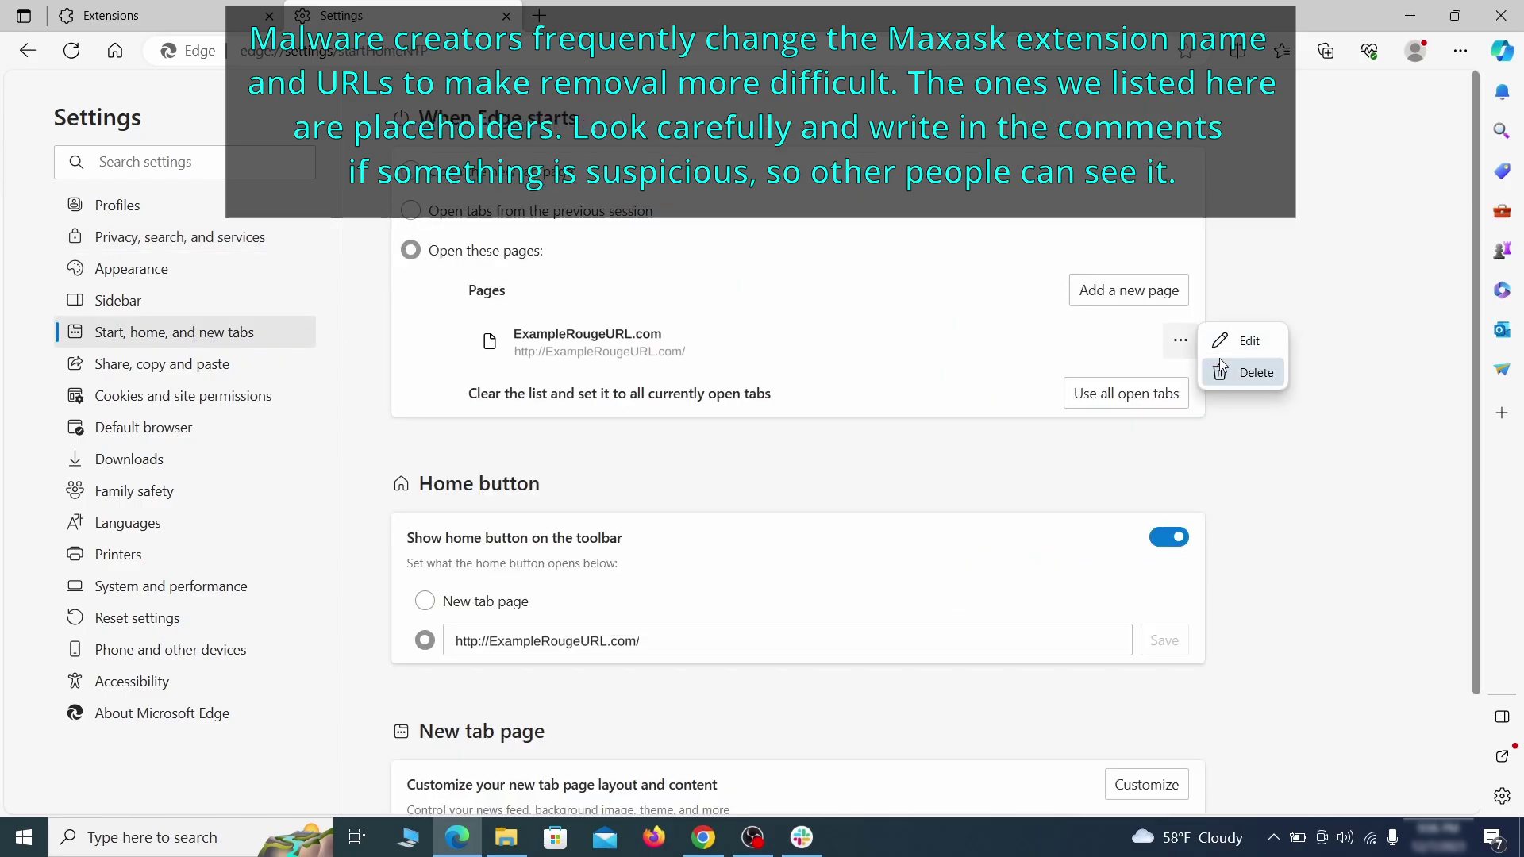
left_click(1242, 374)
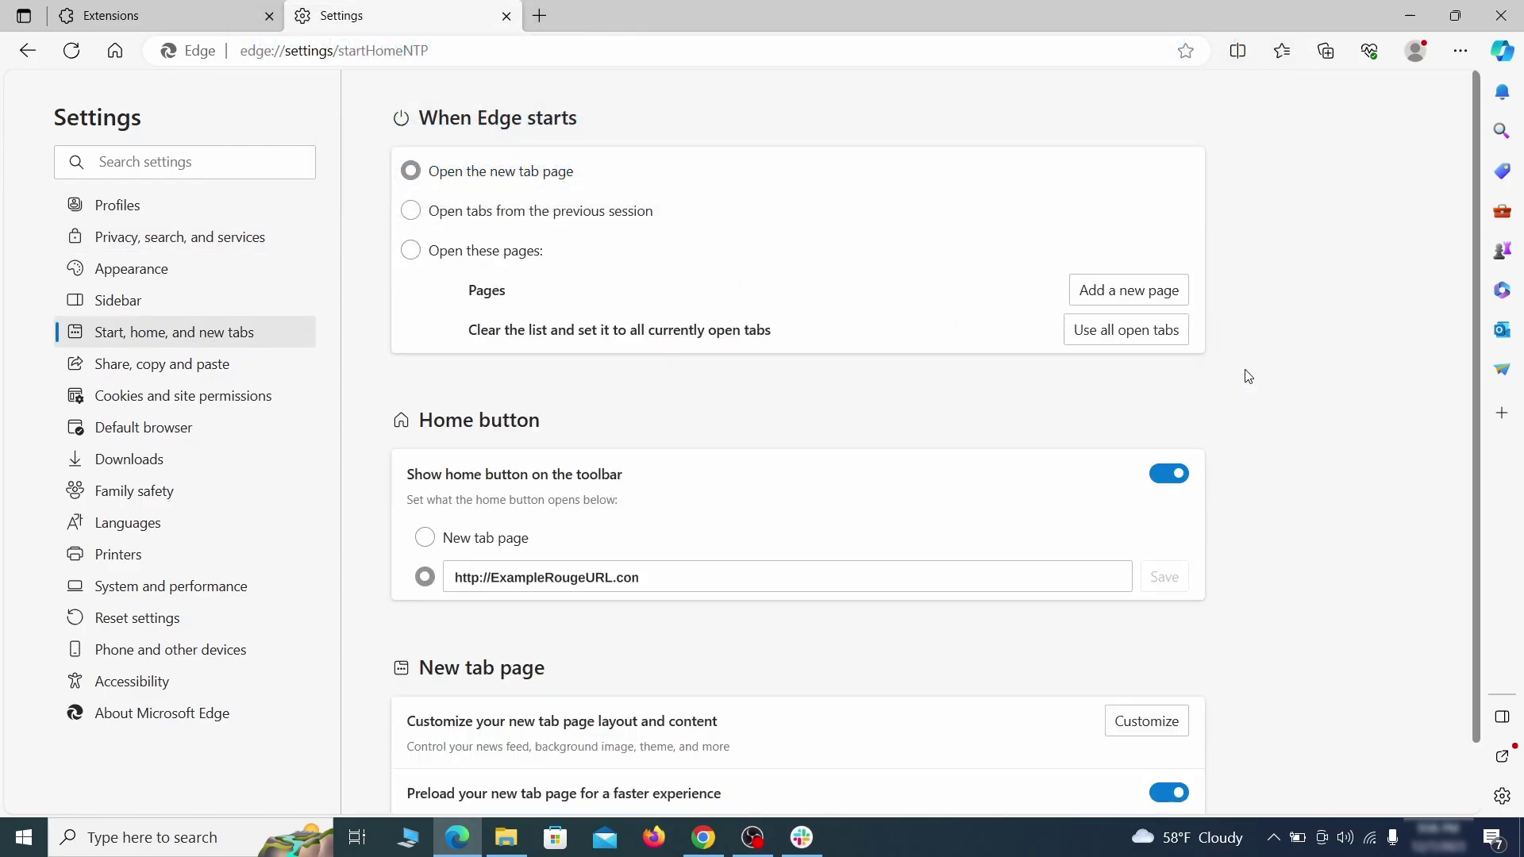
Erase the rogue home-button address and make the home button open the new tab page.
left_click(663, 572)
key("ctrl+a")
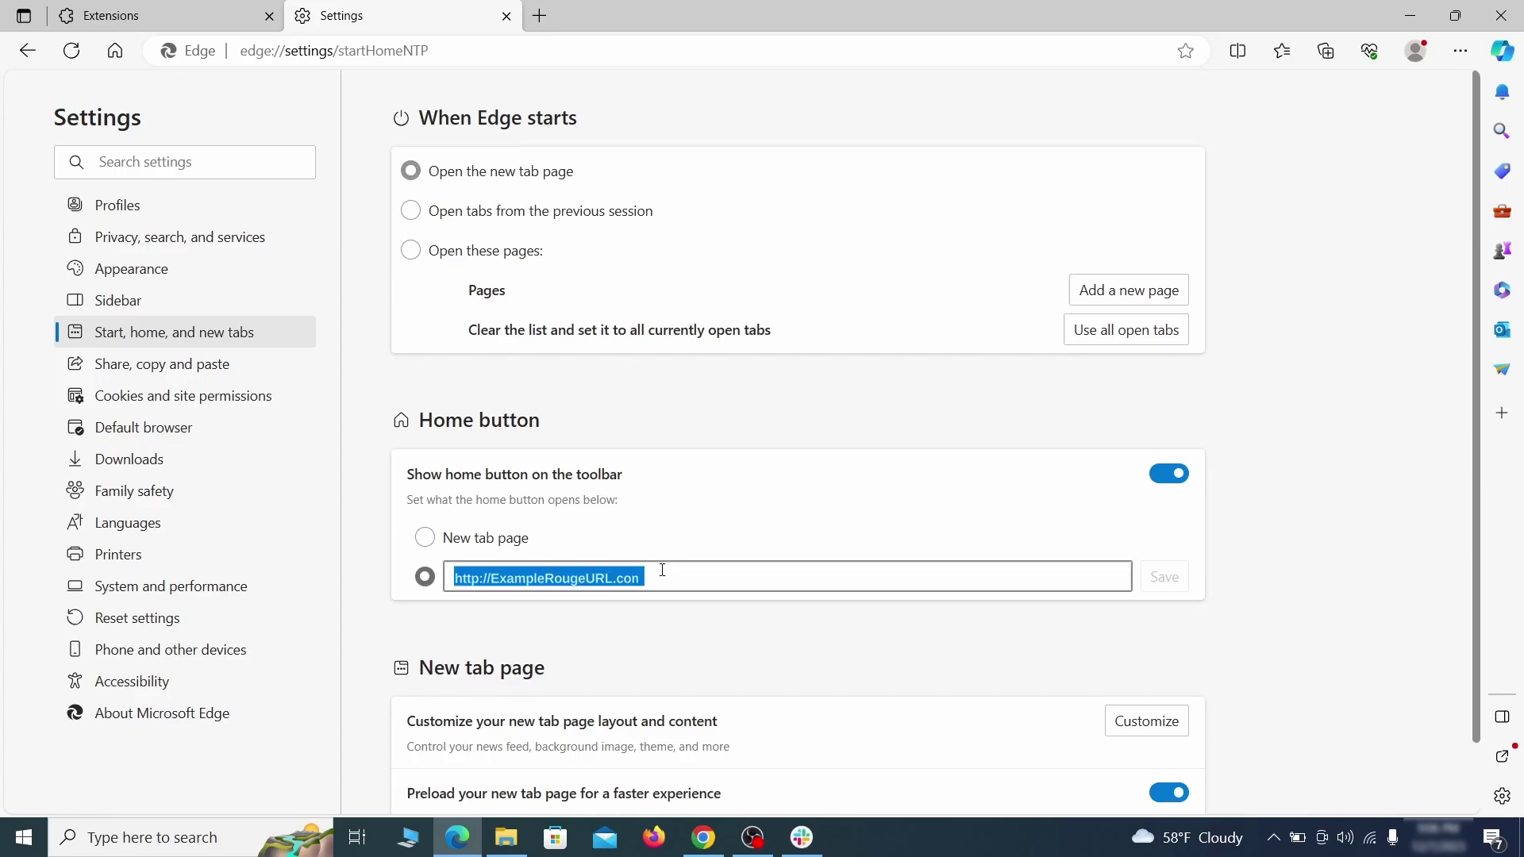
key("BackSpace")
left_click(424, 537)
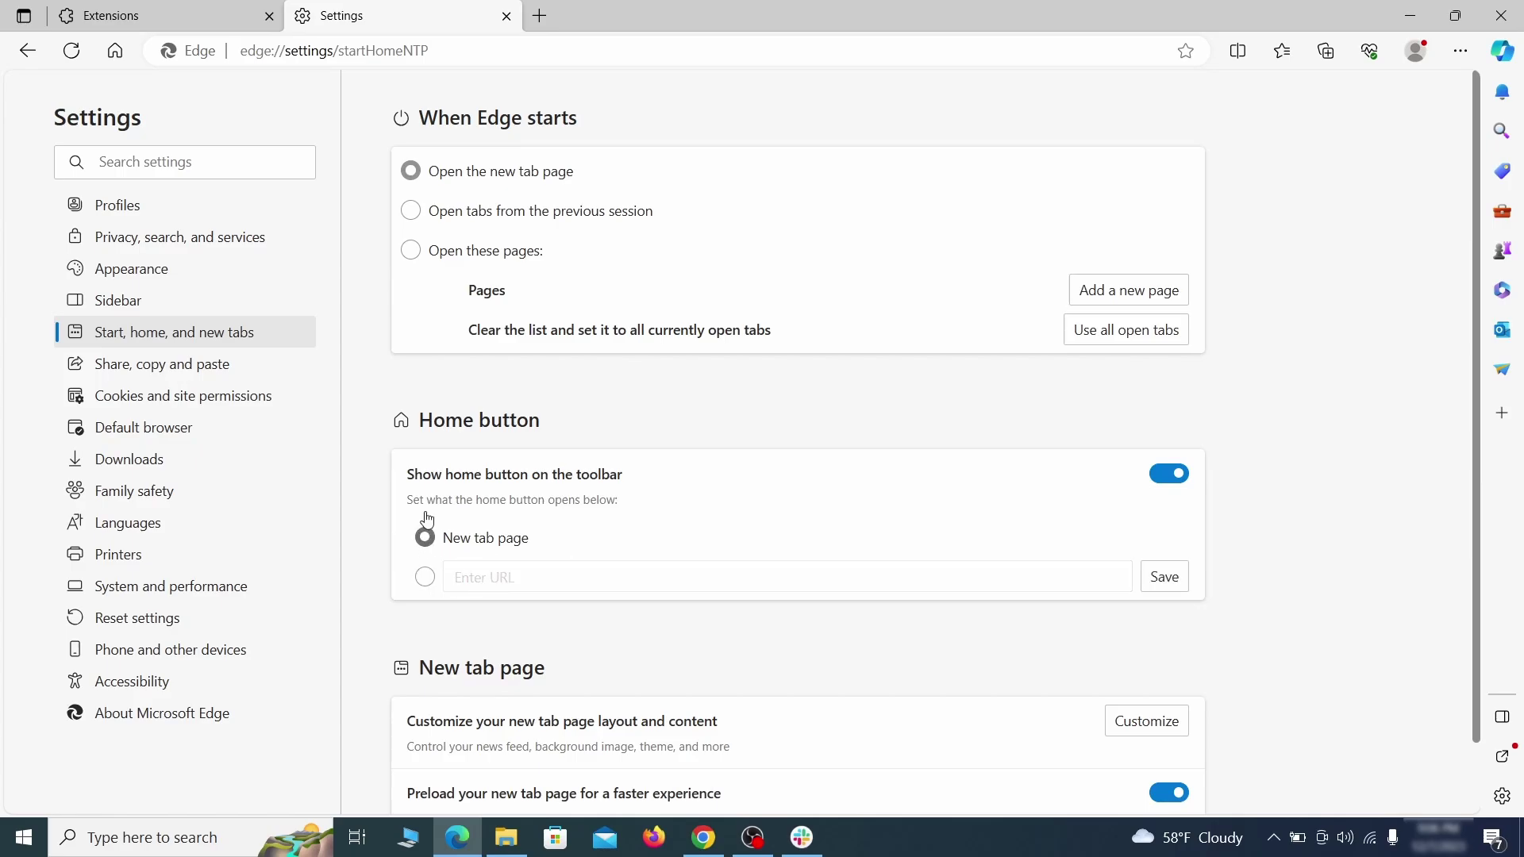
In Cookies and site permissions > Notifications, open the options for the allowed site ExampleRougeURL.com.
left_click(410, 213)
left_click(279, 395)
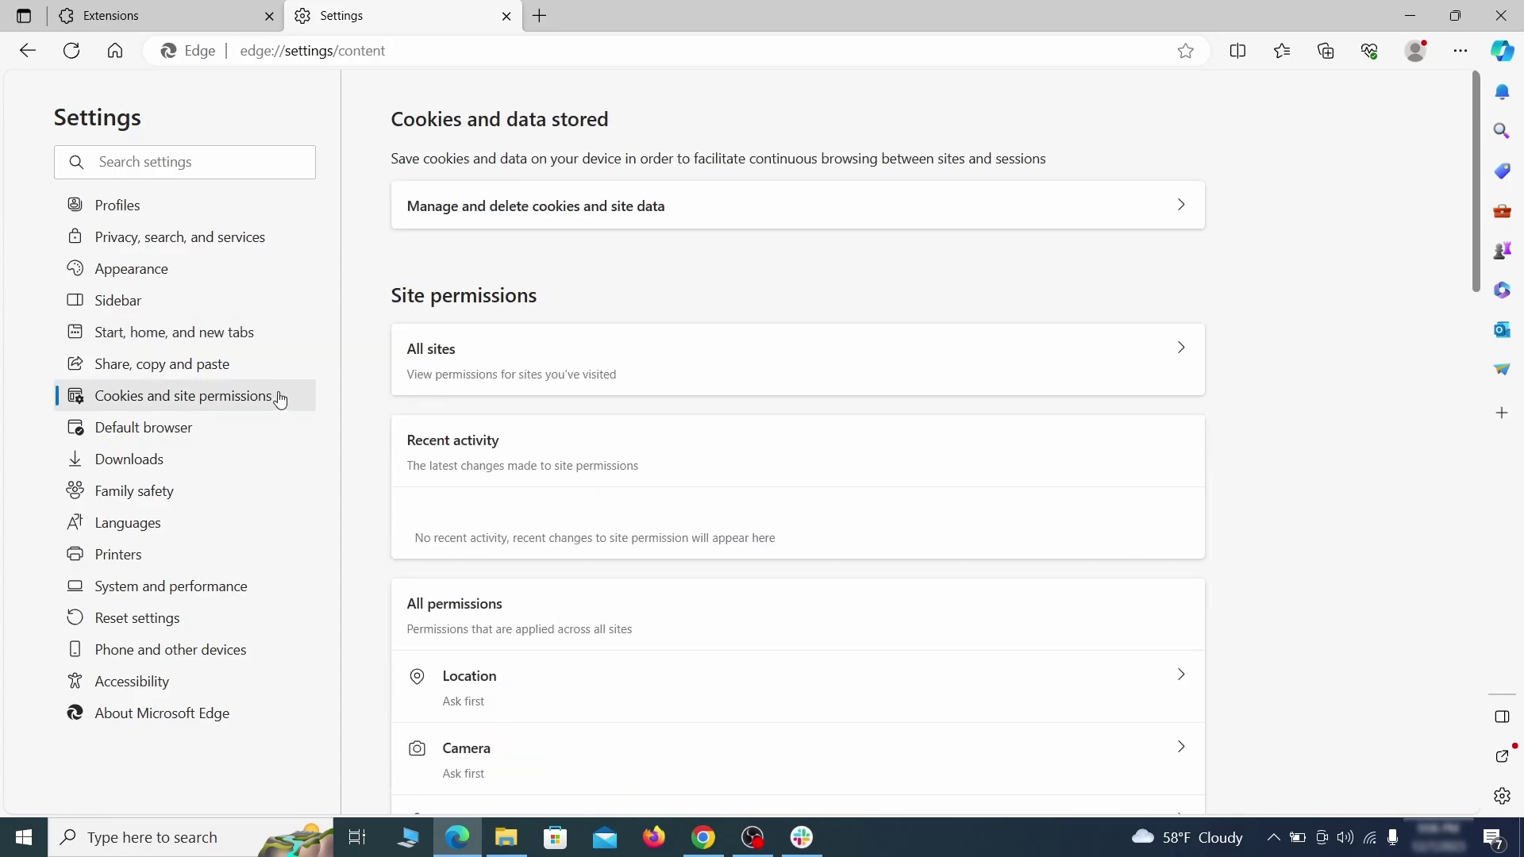
scroll(736, 413, "down", 2)
scroll(736, 413, "down", 6)
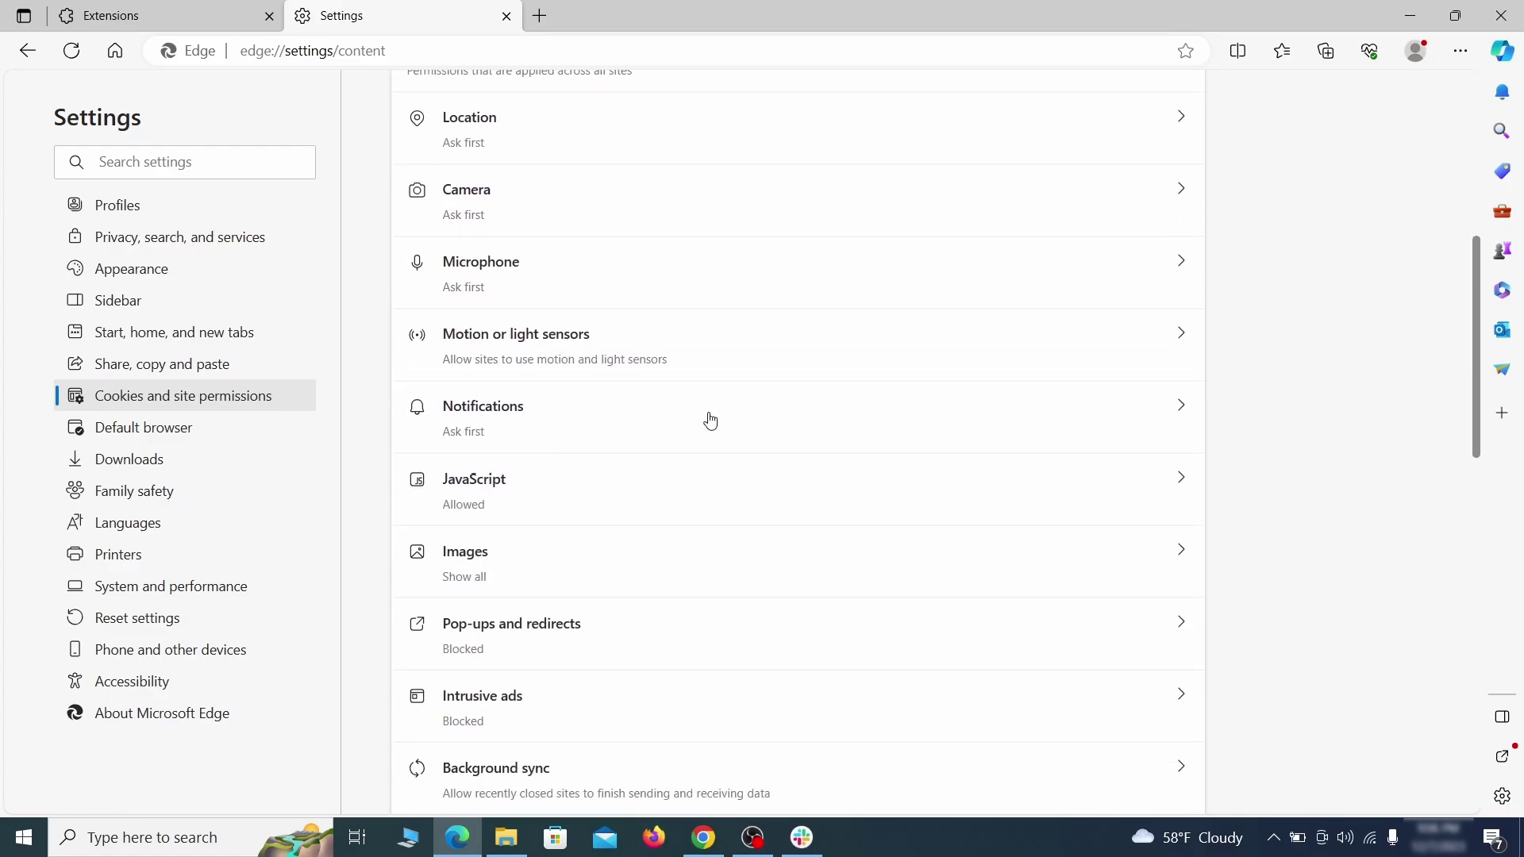
left_click(710, 420)
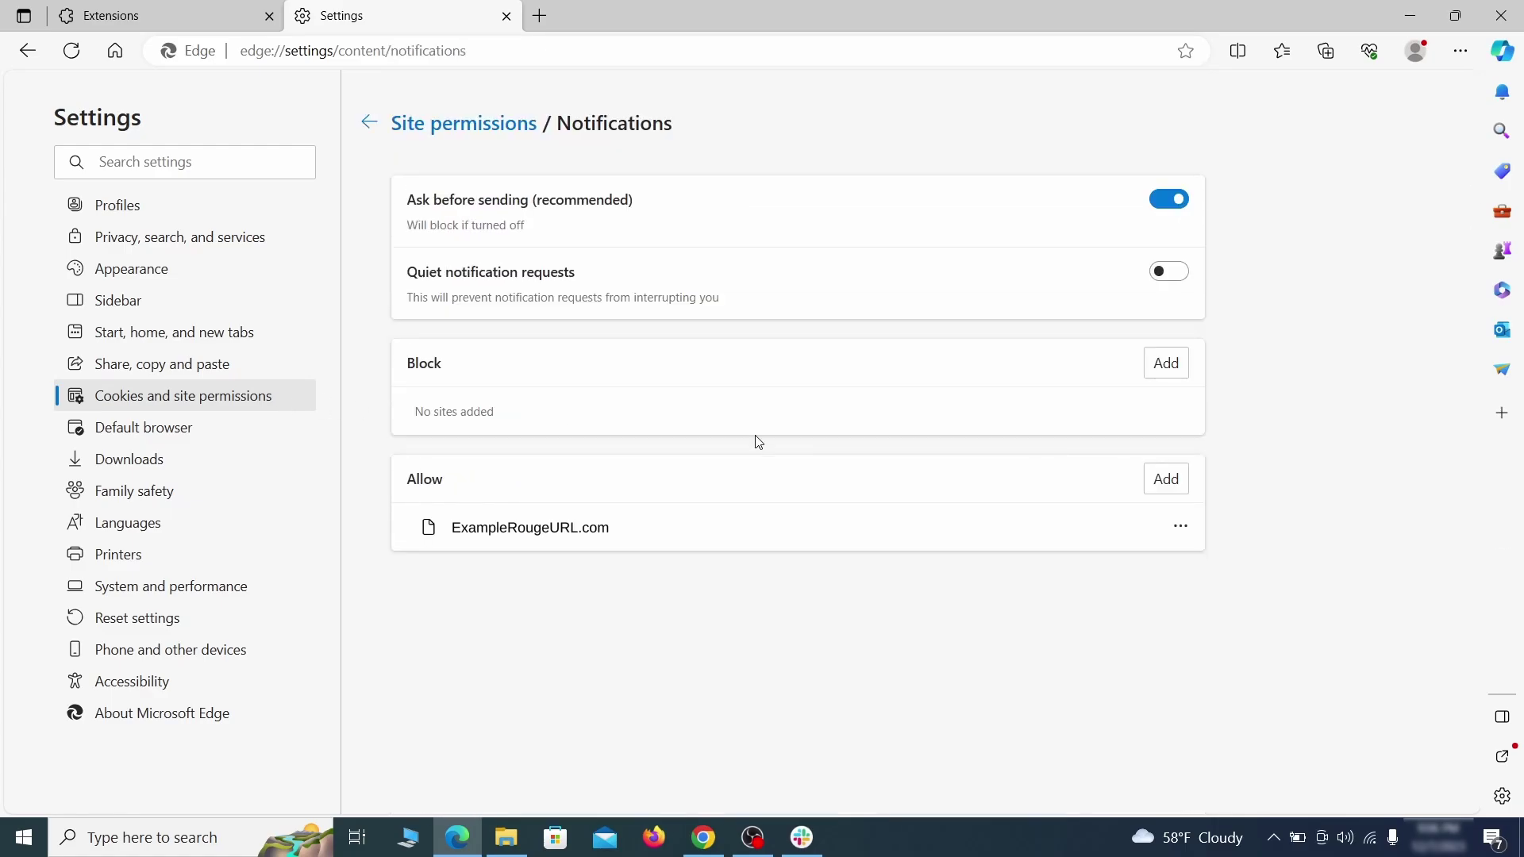
left_click(1180, 526)
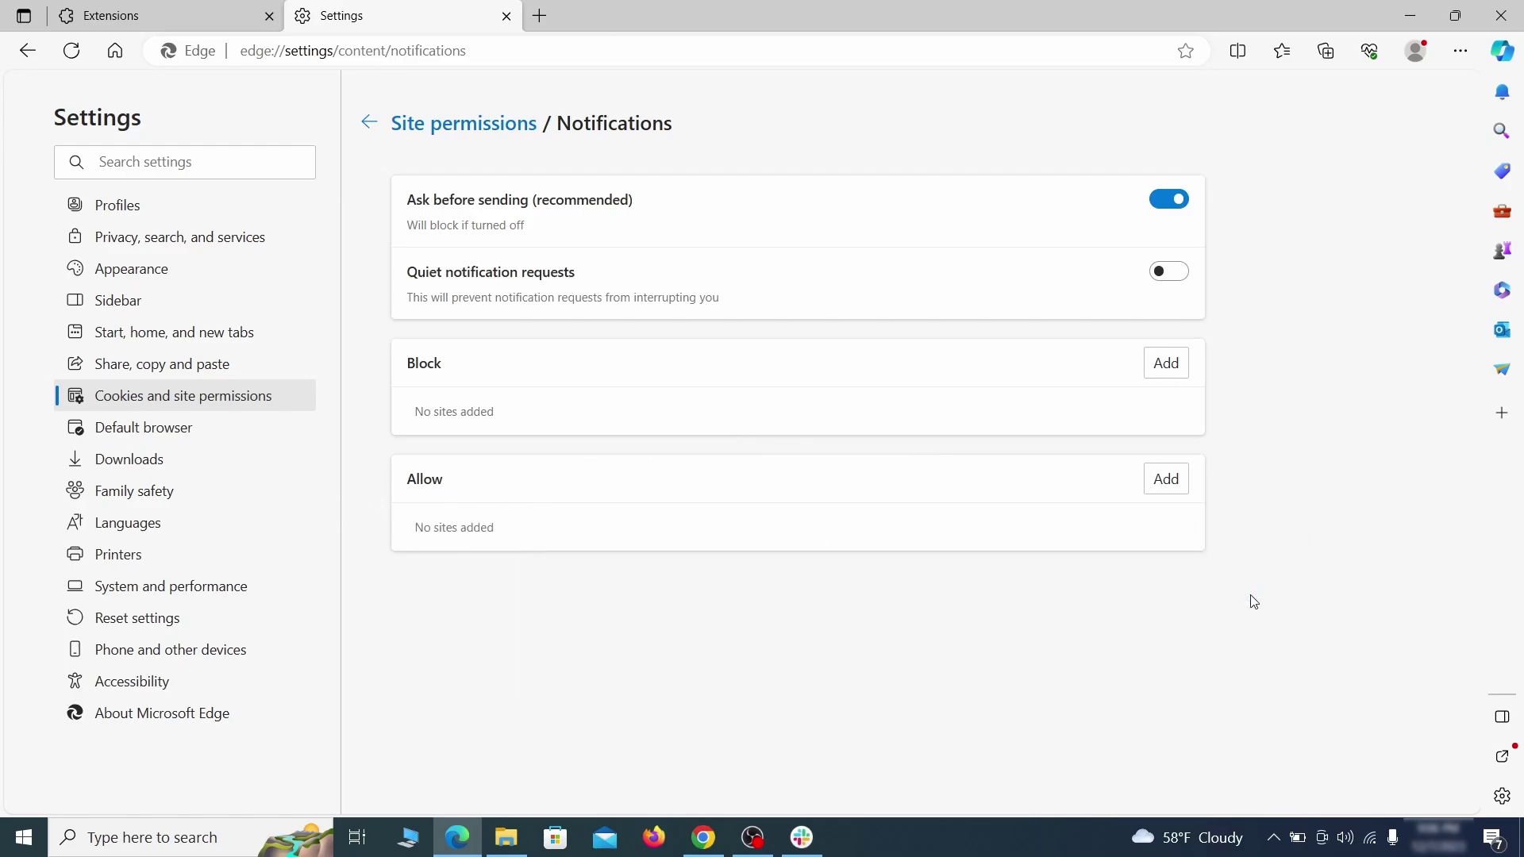